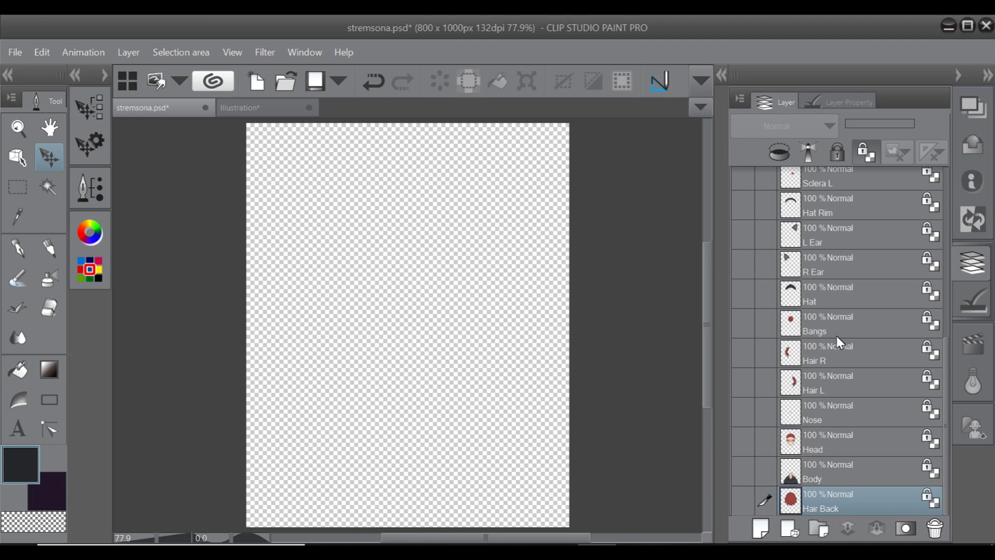
# Step: Make the Hair Back, Body and Head layers visible, toggling Hair Back off and on again to compare
pyautogui.scroll(-5, 869, 226)
pyautogui.scroll(9, 753, 340)
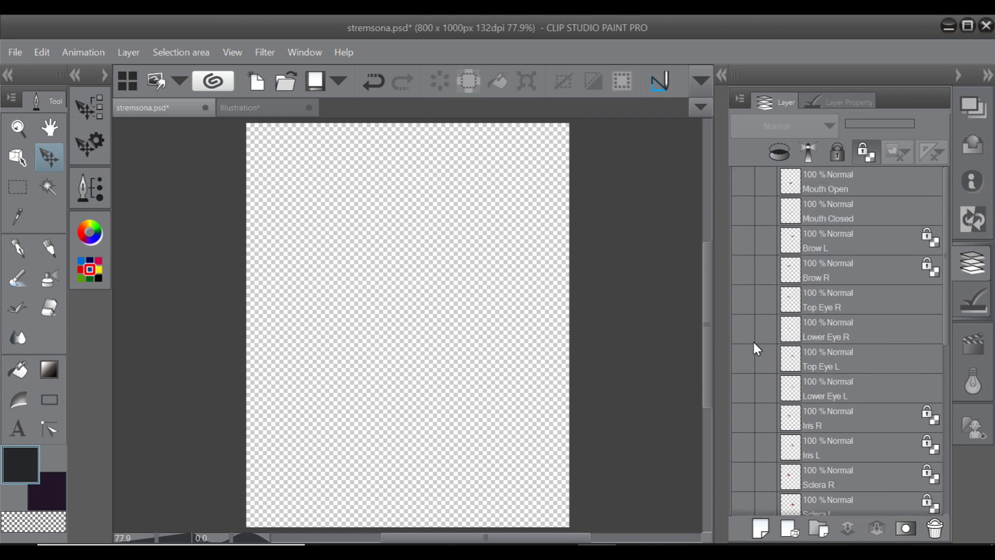
pyautogui.scroll(-9, 753, 340)
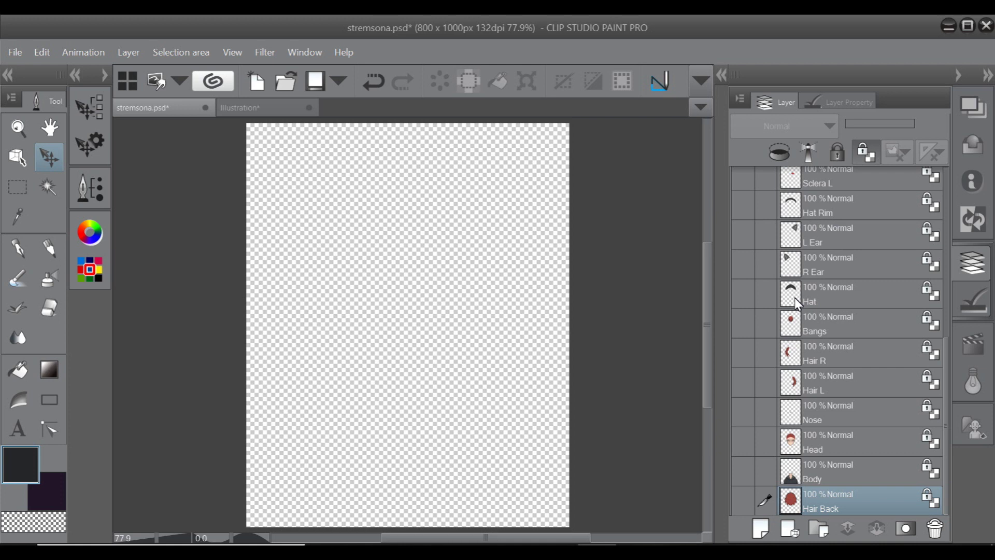
pyautogui.scroll(3, 779, 360)
pyautogui.scroll(-3, 779, 359)
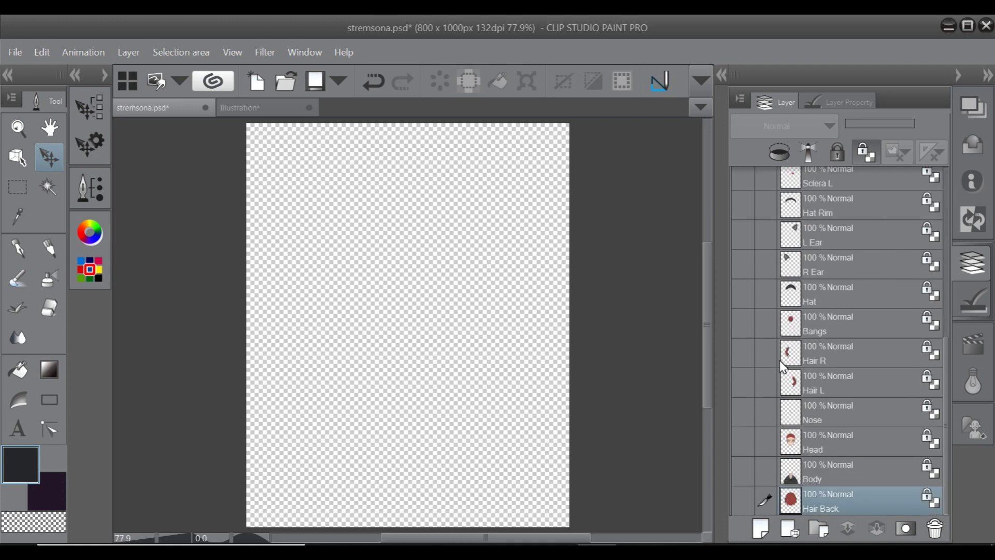
pyautogui.click(742, 500)
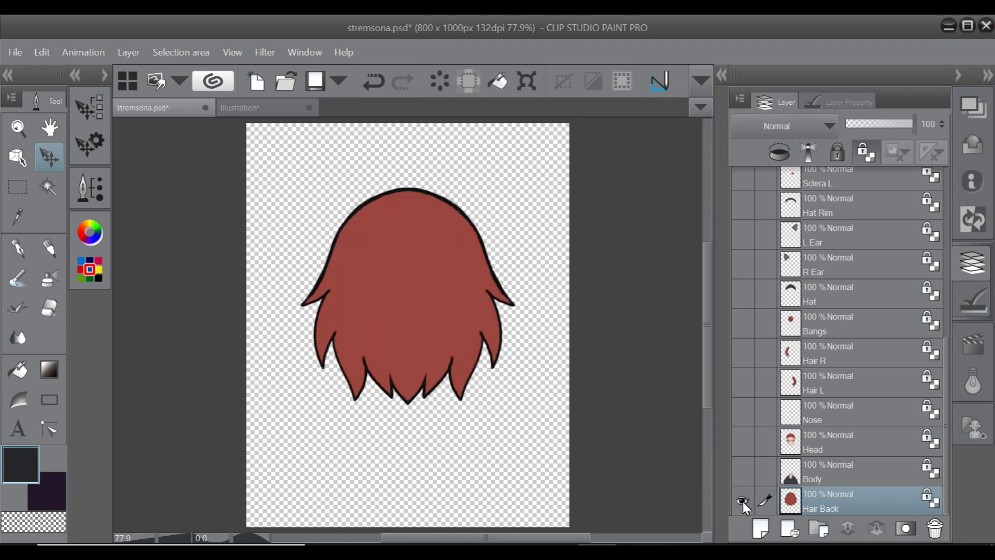
pyautogui.click(744, 470)
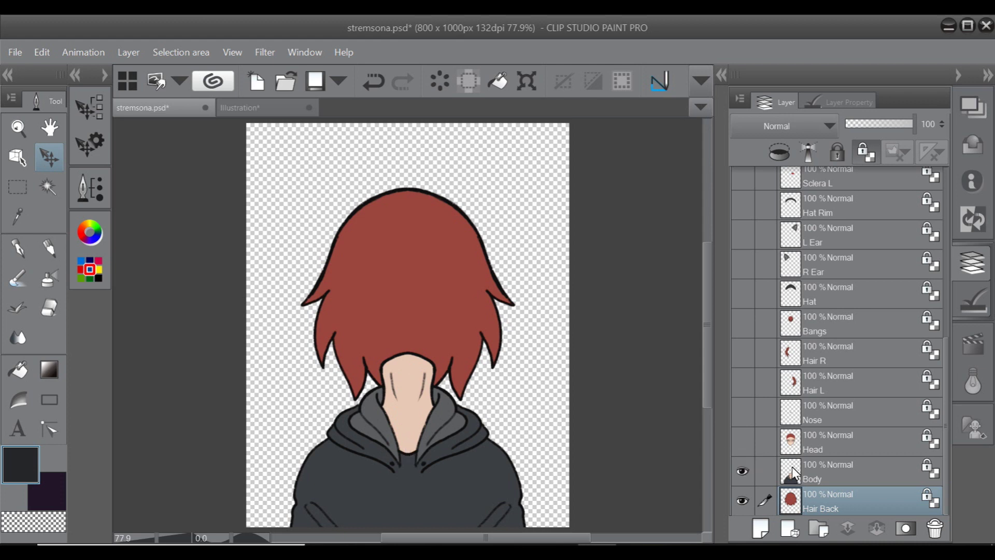
pyautogui.click(743, 441)
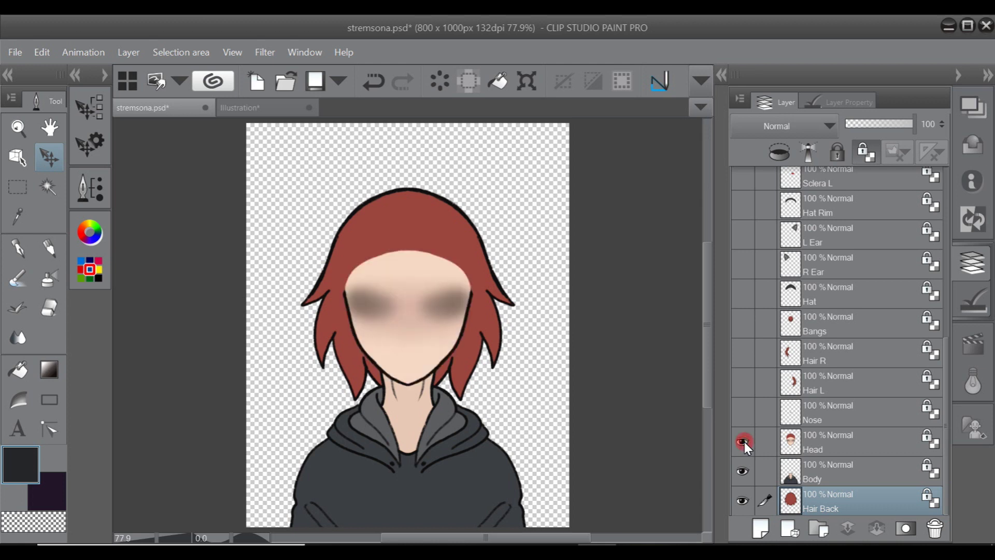
pyautogui.click(742, 499)
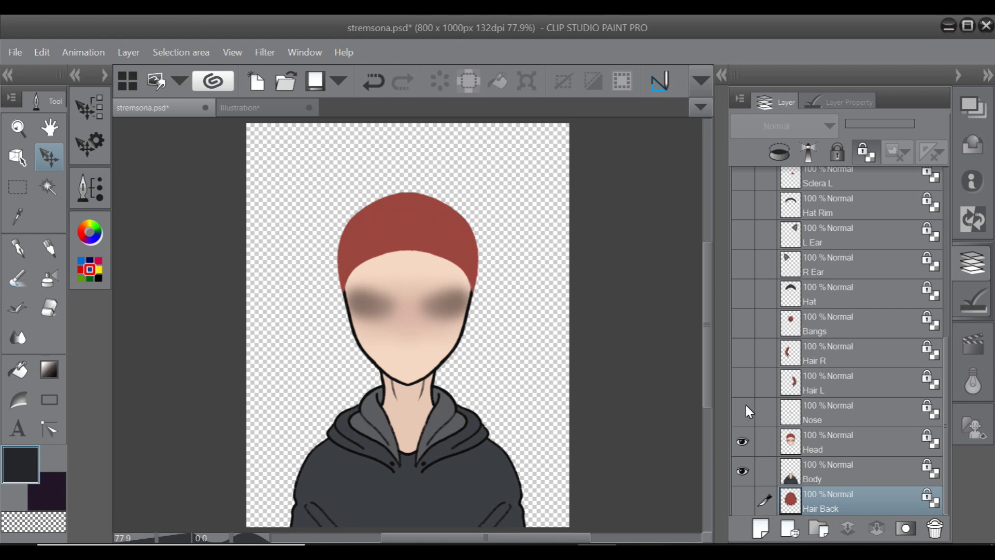
pyautogui.click(737, 495)
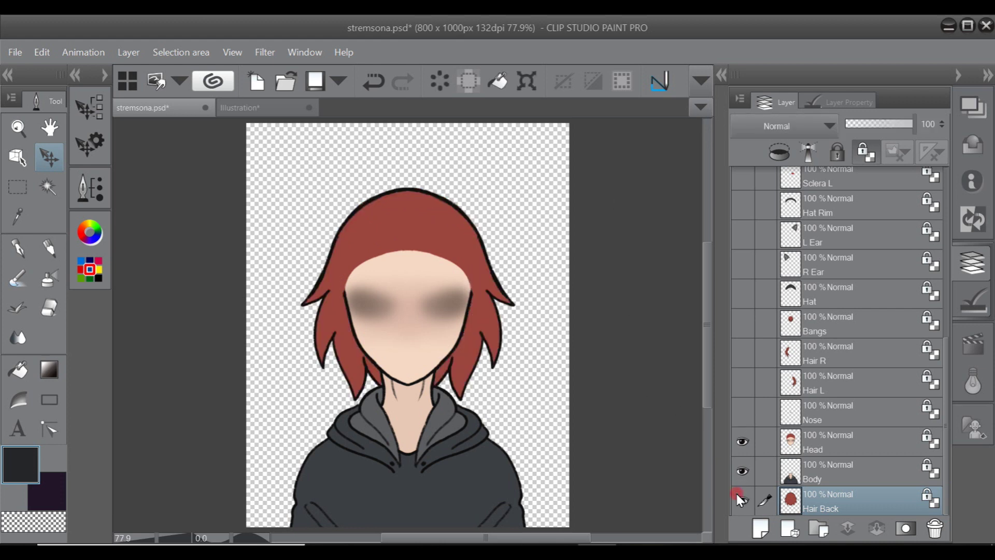
# Step: Make the Nose, Hair L, Hair R and Bangs layers visible
pyautogui.click(740, 412)
pyautogui.click(741, 382)
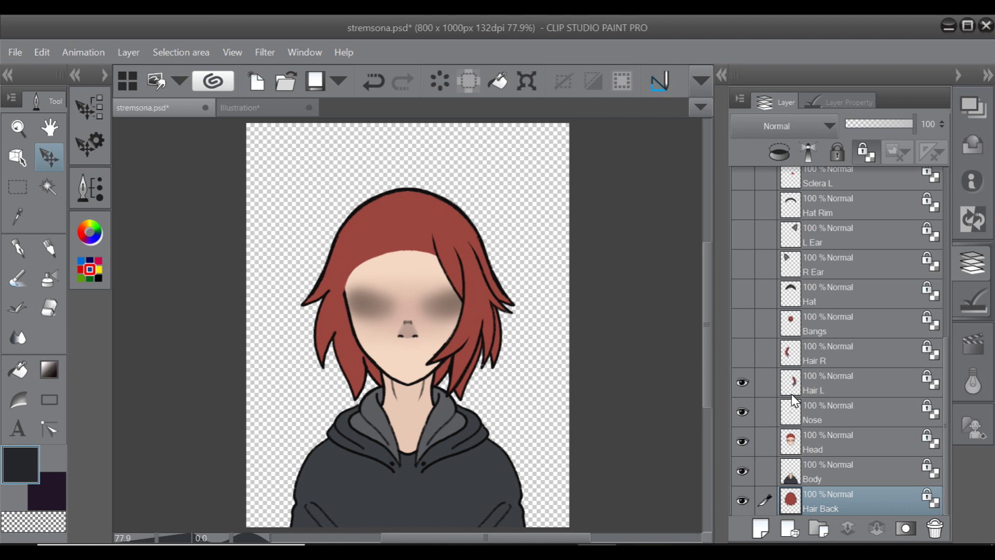
pyautogui.click(742, 352)
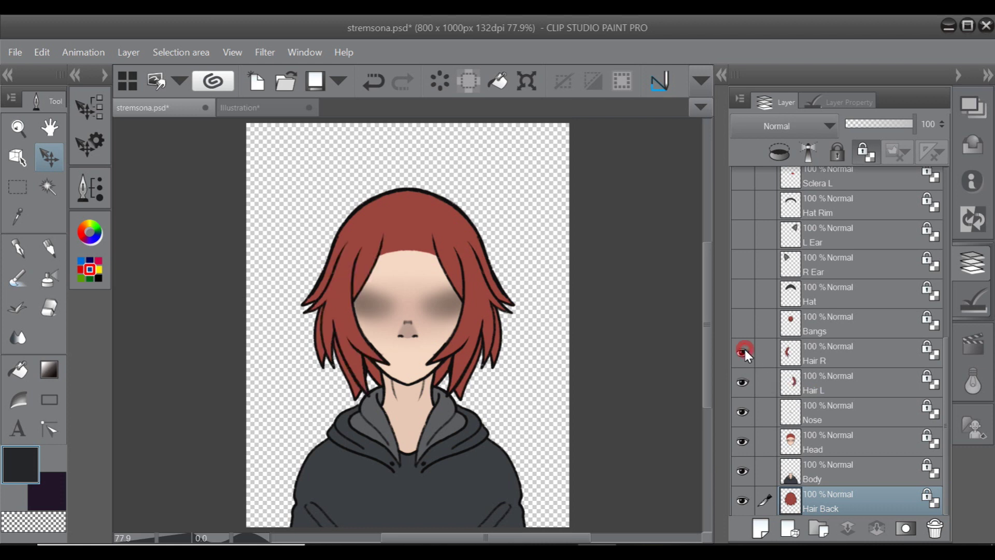
pyautogui.click(742, 323)
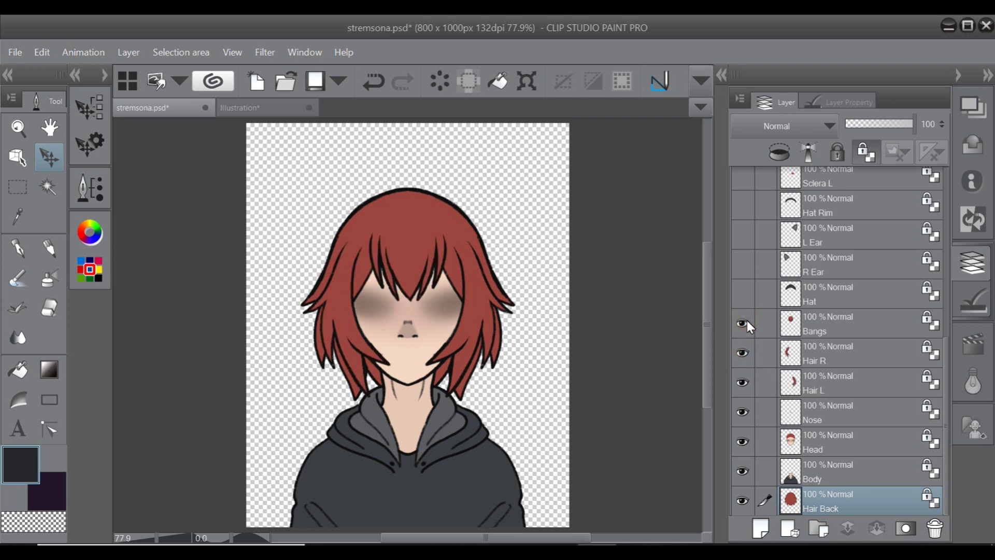
# Step: Make the Hat, R Ear, L Ear and Hat Rim layers visible
pyautogui.click(745, 293)
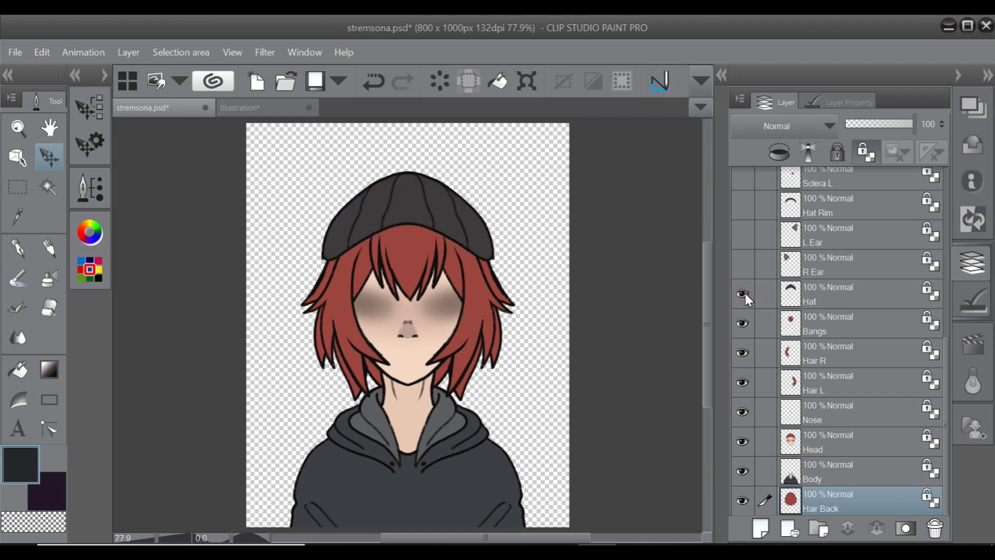
pyautogui.scroll(2, 744, 291)
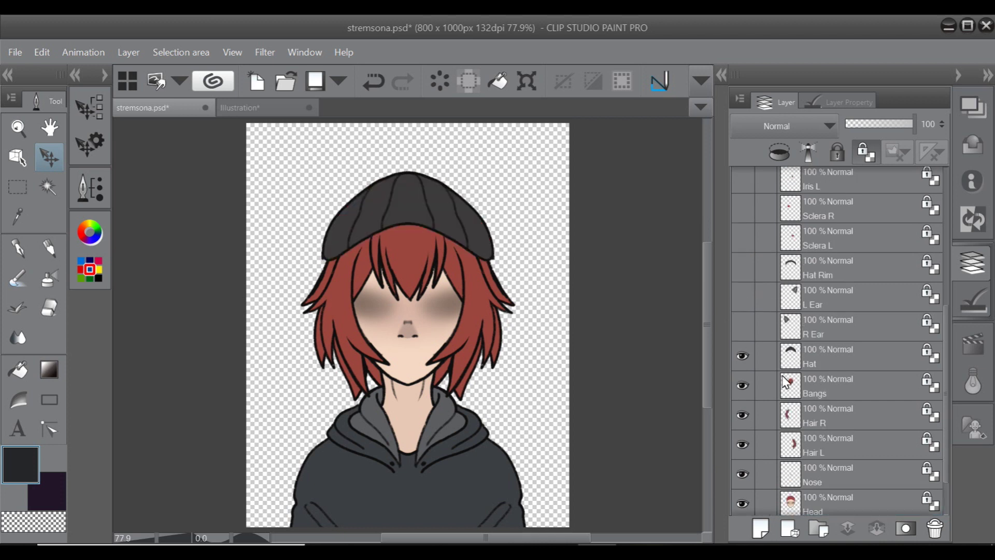
pyautogui.click(742, 326)
pyautogui.click(742, 298)
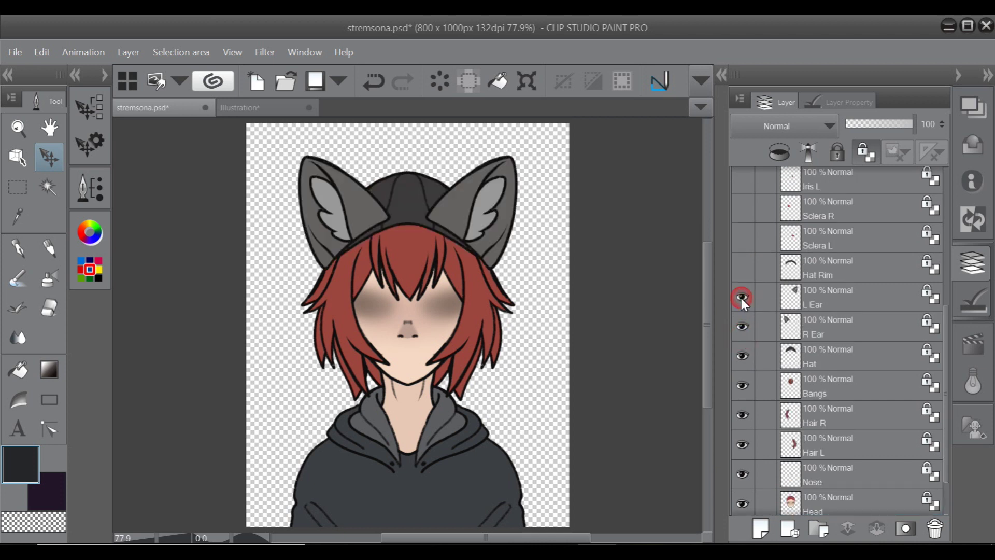
pyautogui.click(743, 267)
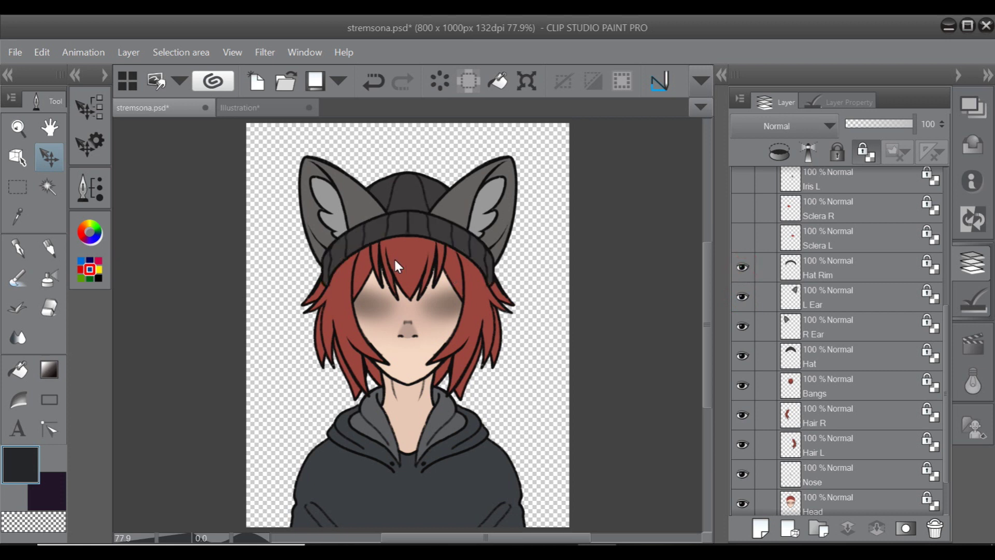
# Step: Make the left and right Sclera layers and the left and right Iris layers visible
pyautogui.scroll(3, 780, 289)
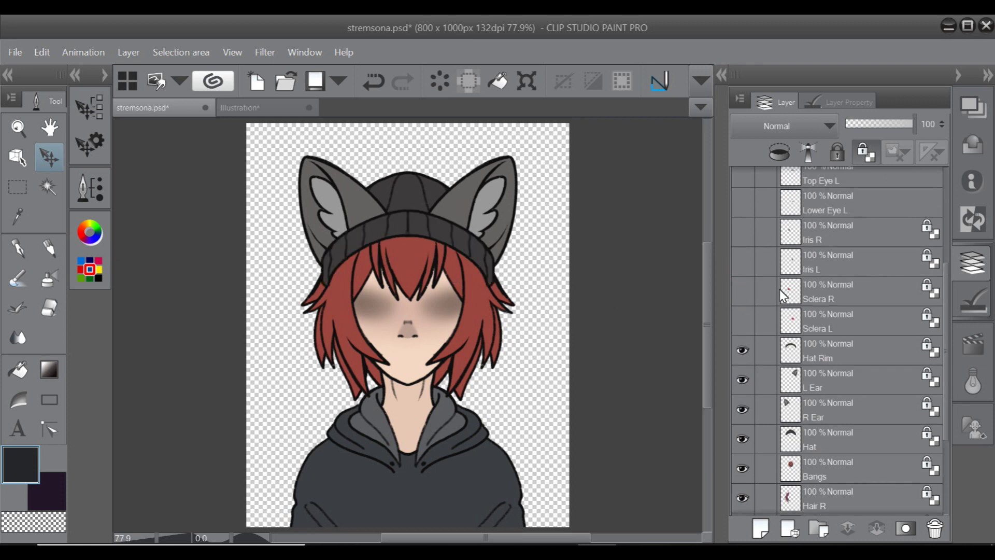
pyautogui.click(742, 322)
pyautogui.click(742, 292)
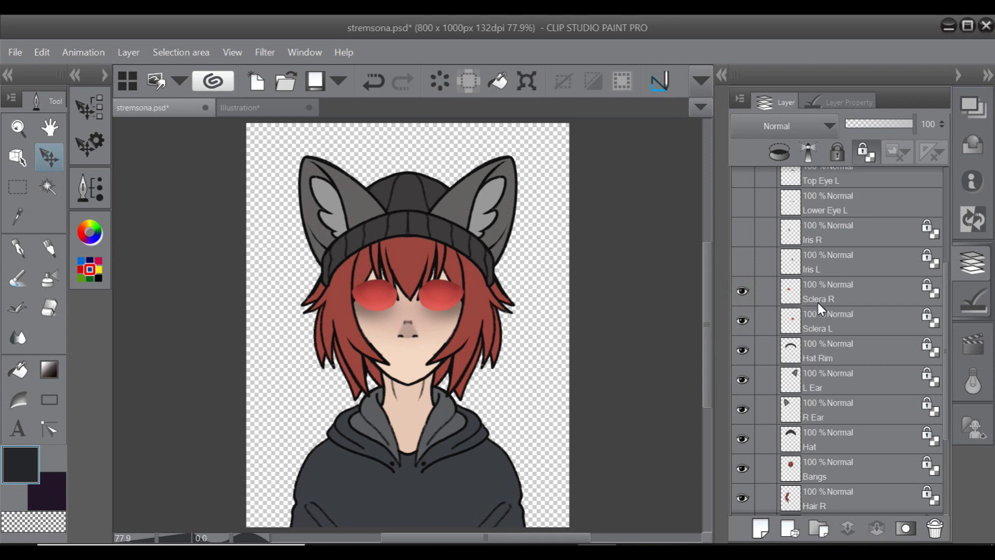
pyautogui.scroll(1, 782, 298)
pyautogui.click(741, 303)
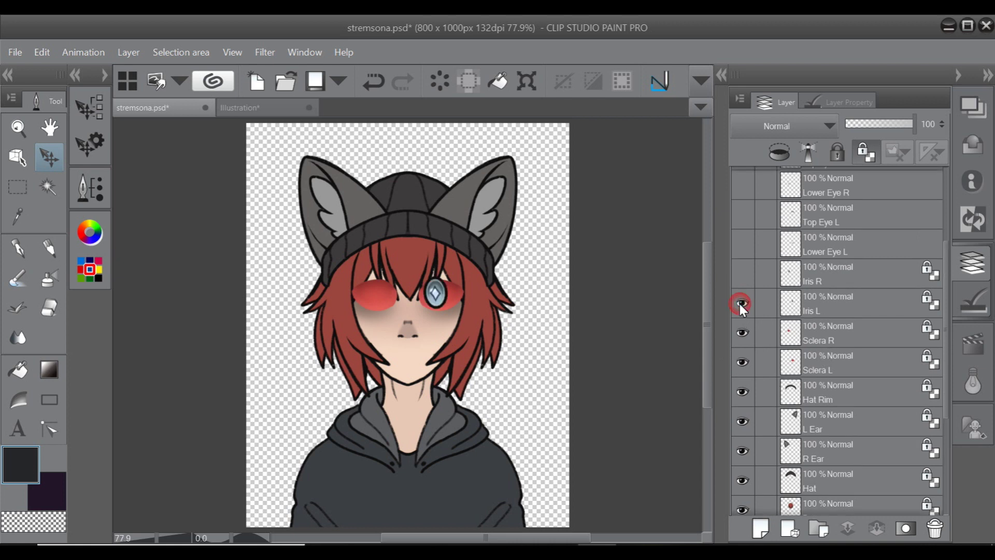
pyautogui.click(742, 271)
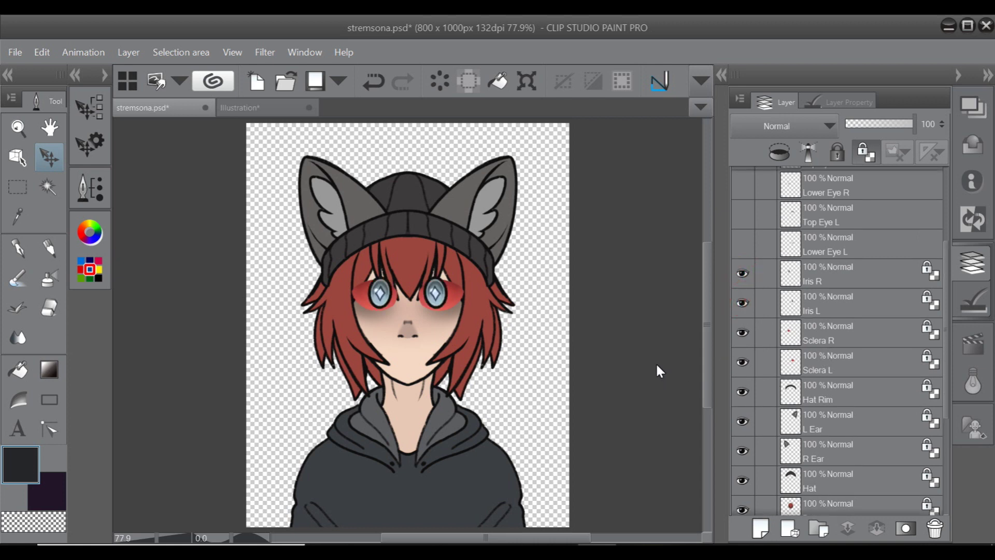
# Step: Make the Lower Eye and Top Eye layers visible for both the left and right eyes
pyautogui.scroll(2, 767, 310)
pyautogui.click(733, 306)
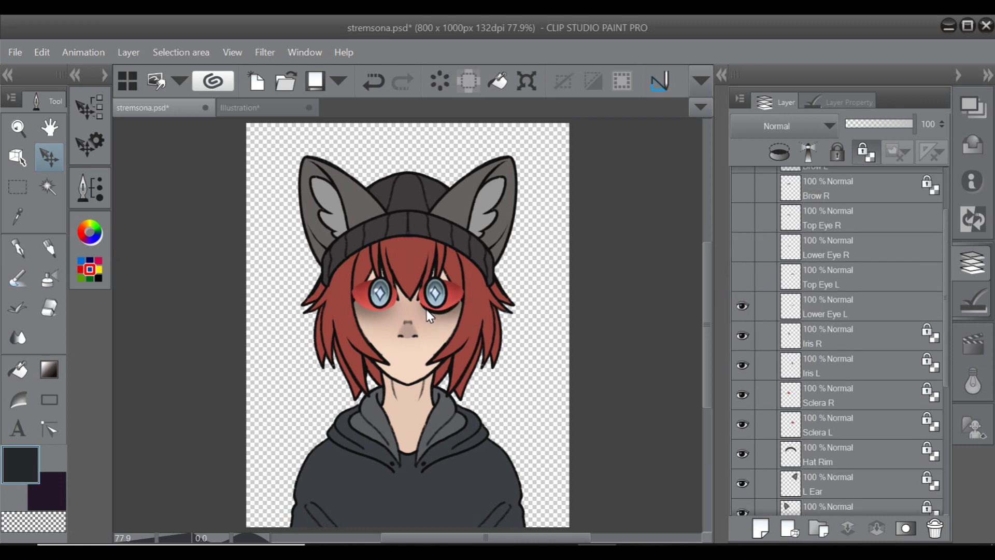
pyautogui.click(743, 278)
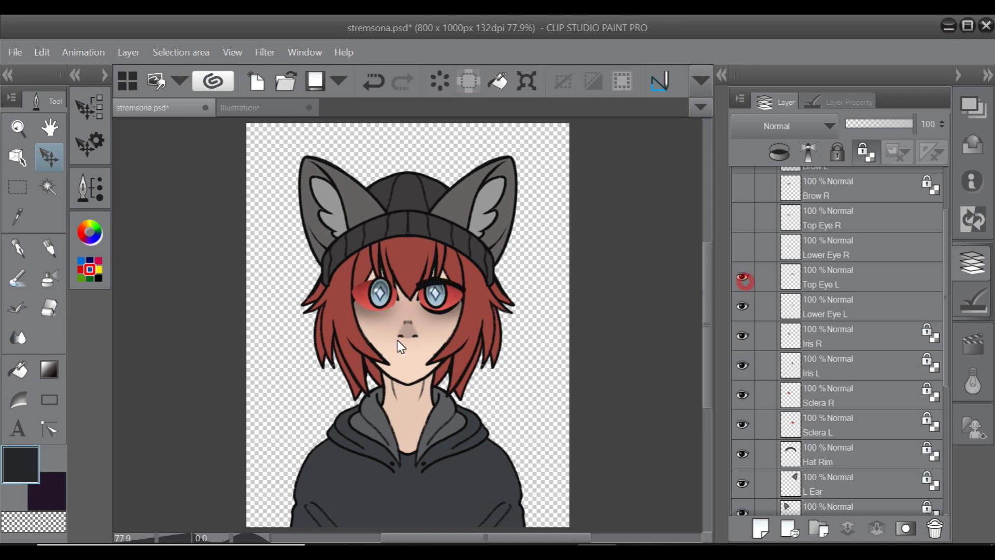
pyautogui.click(747, 247)
pyautogui.click(746, 224)
# Step: Make the Brow R, Brow L, Mouth Closed and Mouth Open layers visible
pyautogui.scroll(3, 746, 224)
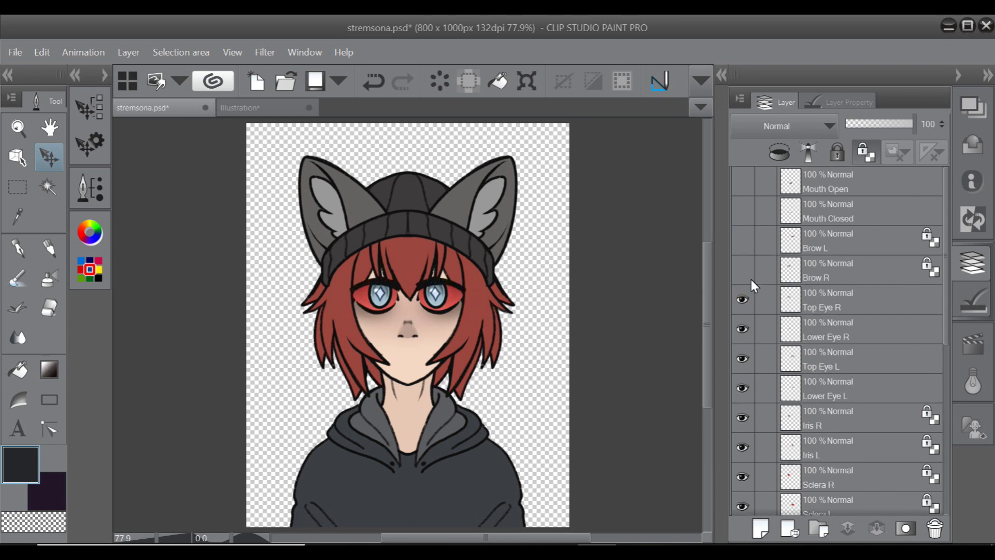
pyautogui.click(741, 265)
pyautogui.click(745, 242)
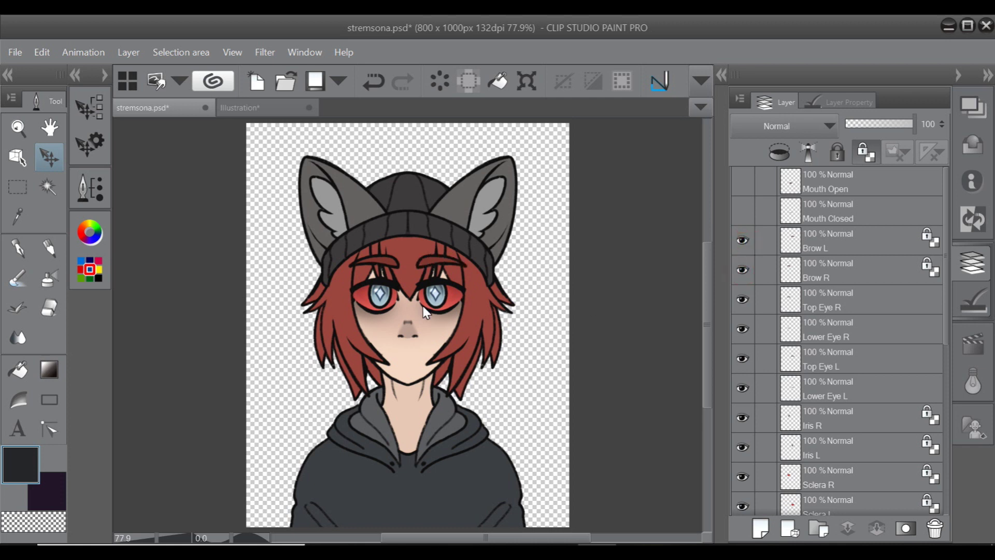
pyautogui.click(743, 212)
pyautogui.click(743, 180)
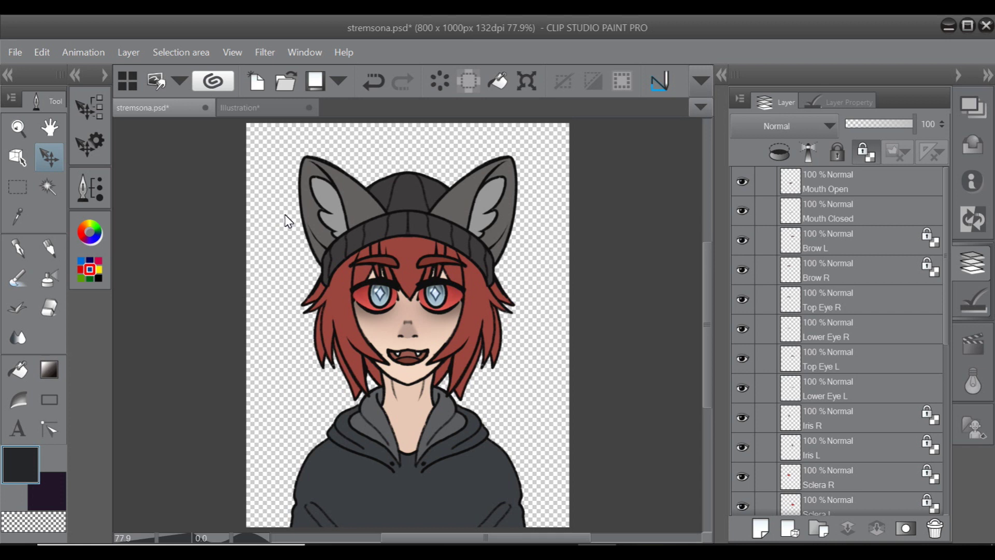
pyautogui.scroll(-3, 906, 272)
pyautogui.scroll(3, 906, 272)
# Step: Switch to the Illustration document, choose the Pen tool and browse the 3D Character materials
pyautogui.click(244, 114)
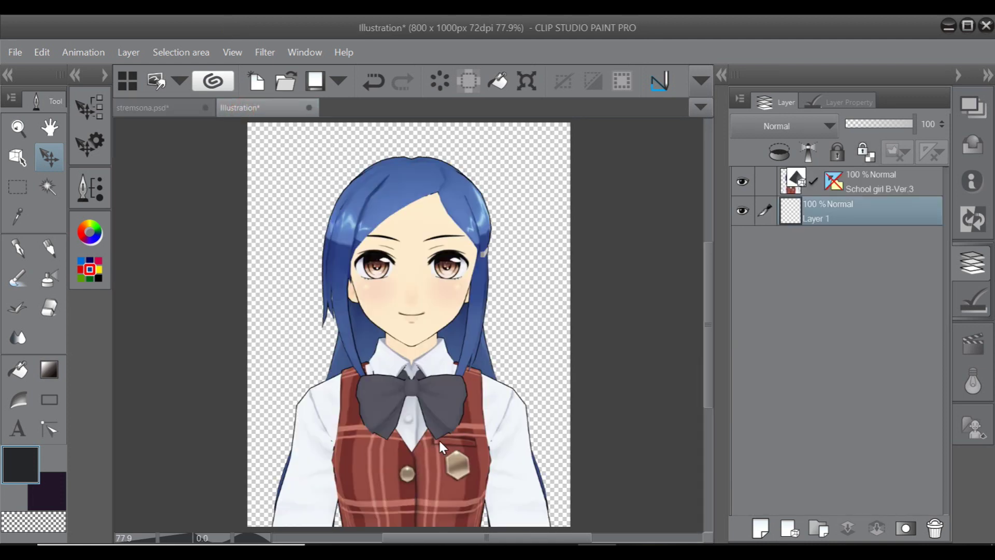
pyautogui.click(14, 251)
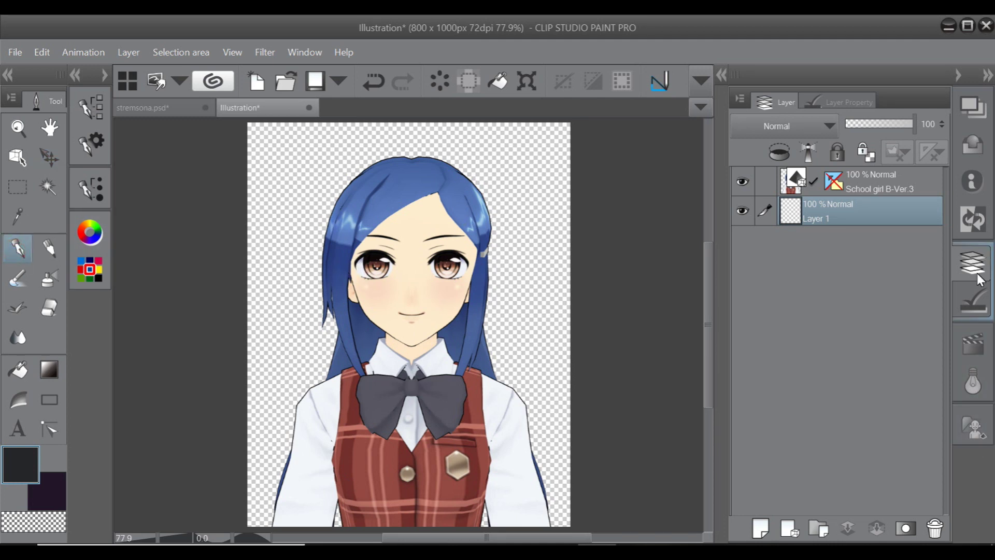
pyautogui.click(973, 427)
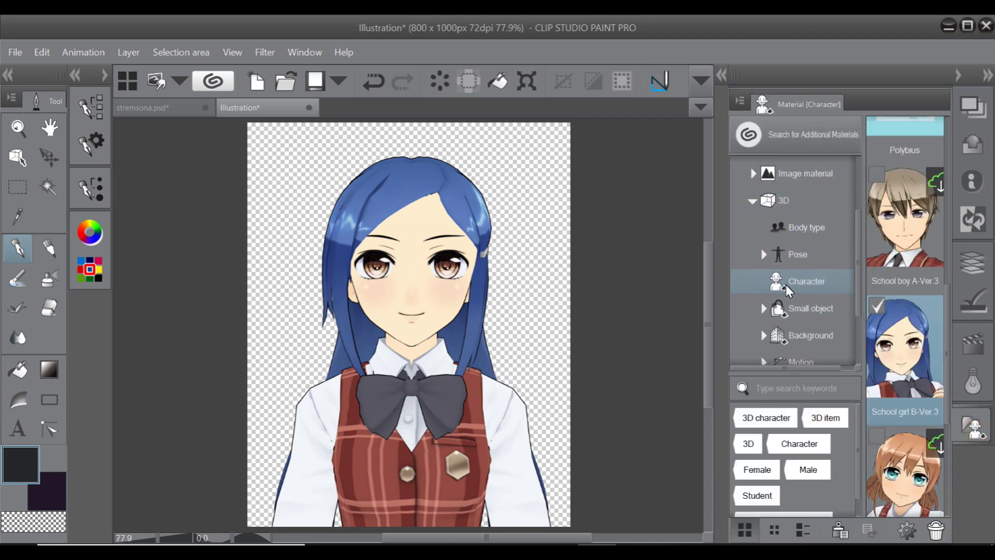
pyautogui.scroll(-2, 902, 467)
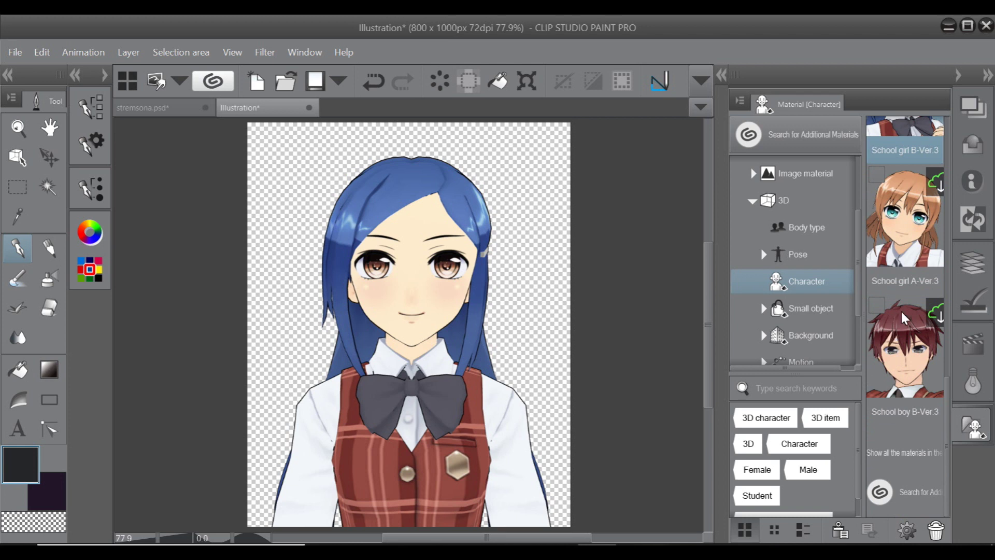
pyautogui.scroll(3, 907, 311)
pyautogui.scroll(-2, 907, 280)
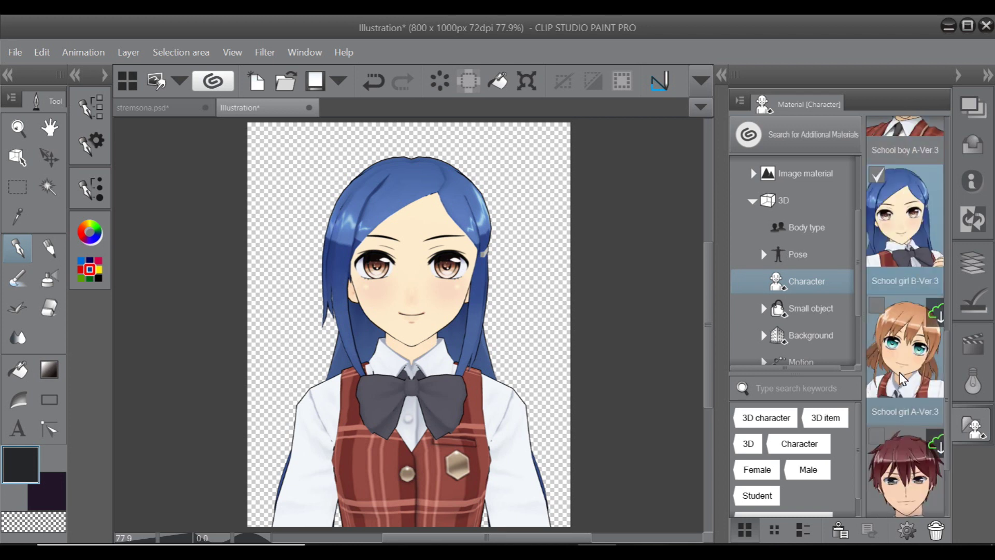
pyautogui.scroll(-1, 913, 218)
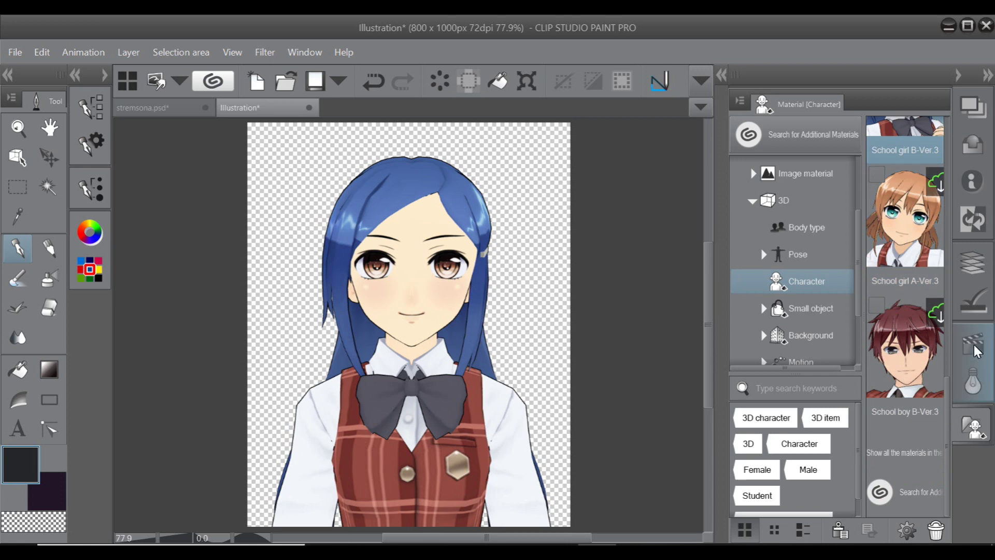
# Step: Move the School girl B-Ver.3 layer beneath Layer 1 in the layer stack
pyautogui.click(973, 263)
pyautogui.moveTo(887, 182); pyautogui.dragTo(901, 217)
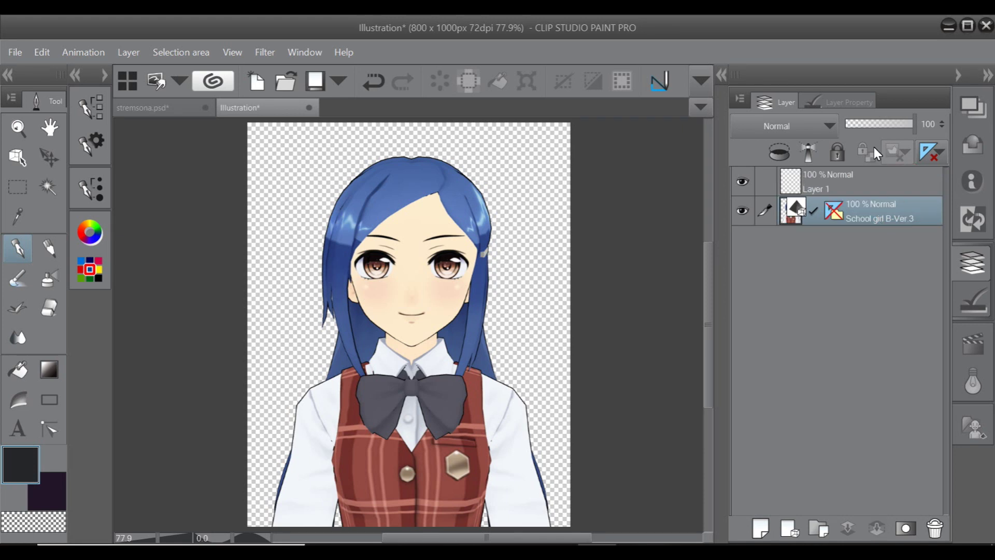
pyautogui.click(839, 182)
# Step: Try the School girl B-Ver.3 layer at 50% opacity and restore it to 100%
pyautogui.click(881, 207)
pyautogui.click(876, 123)
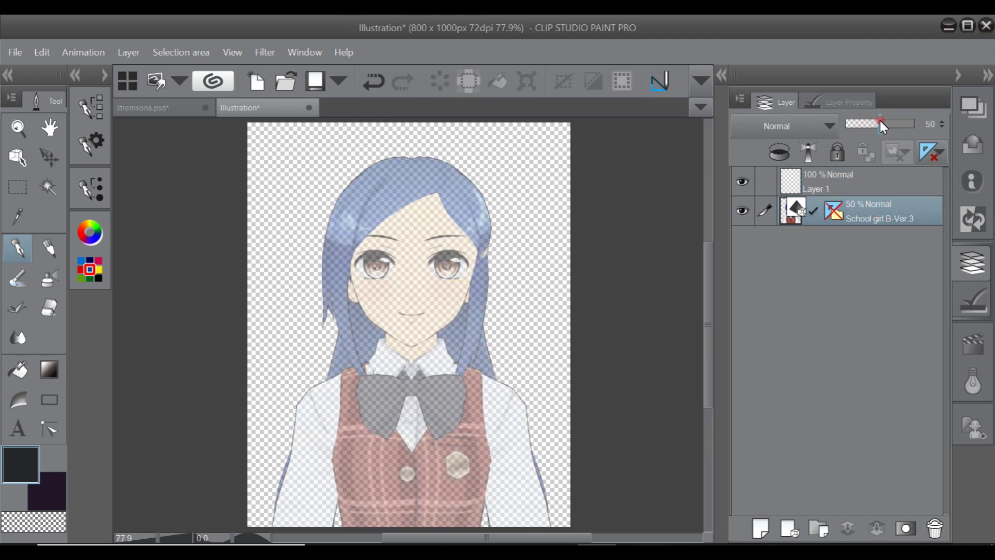
pyautogui.moveTo(879, 118); pyautogui.dragTo(939, 132)
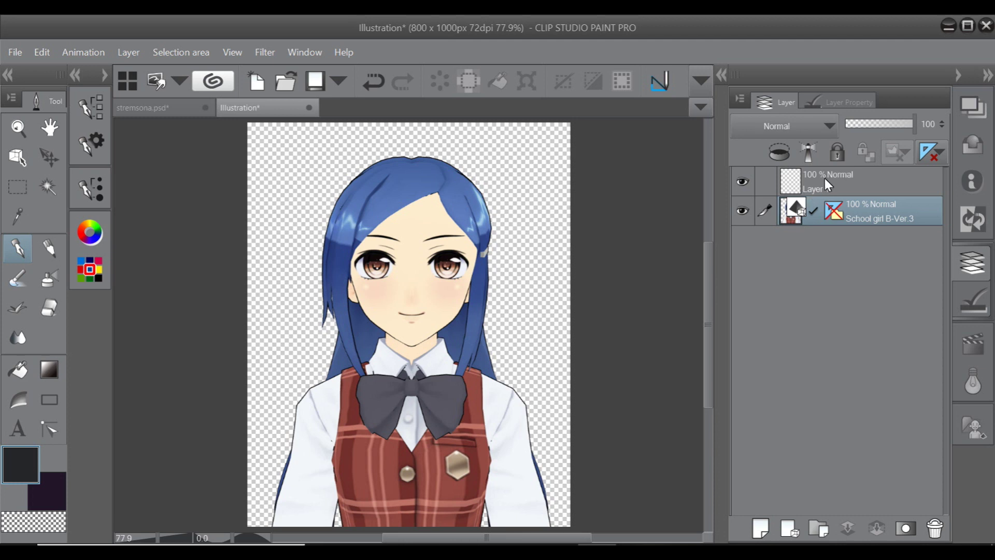
# Step: Make Layer 1 the active layer and switch back to the stremsona.psd document to review its layers
pyautogui.click(800, 182)
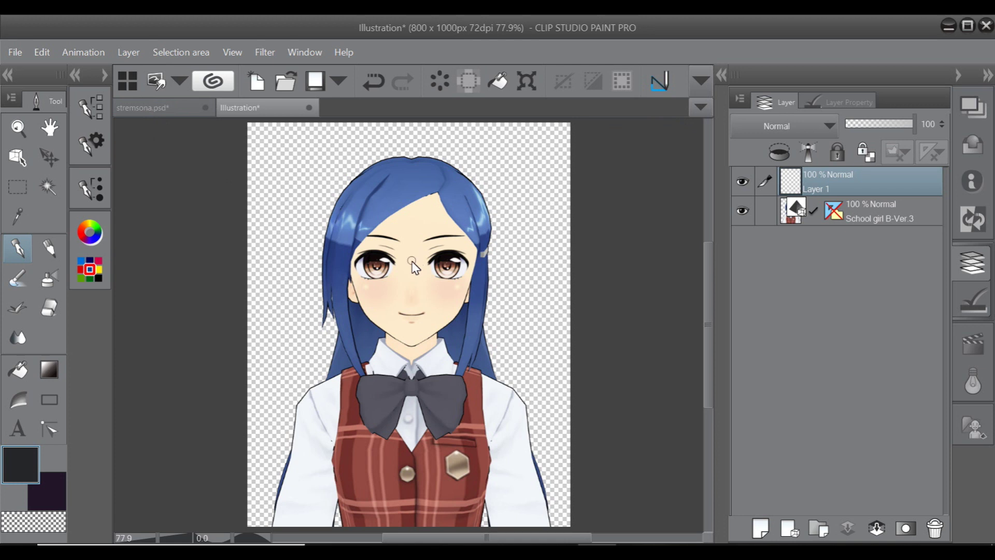
pyautogui.click(158, 107)
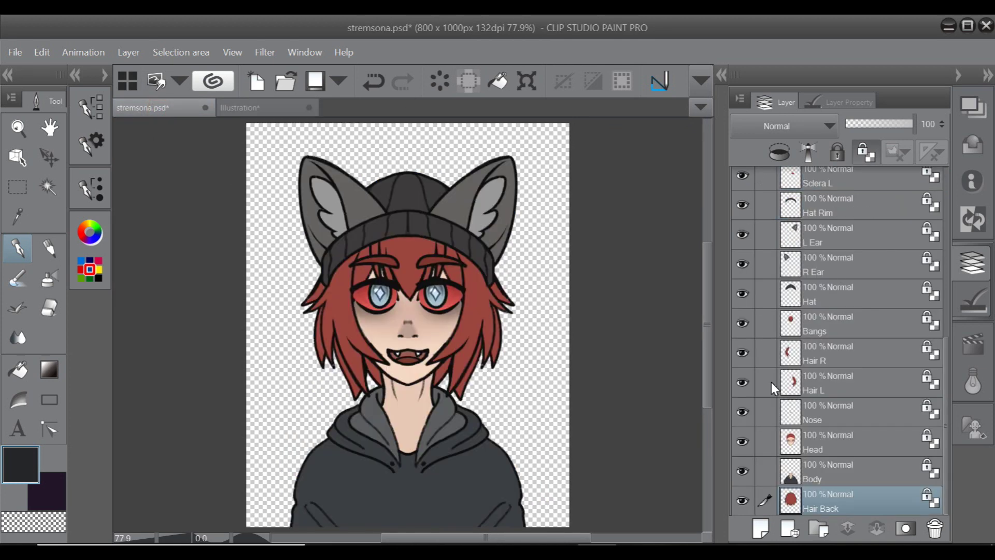
pyautogui.scroll(6, 812, 303)
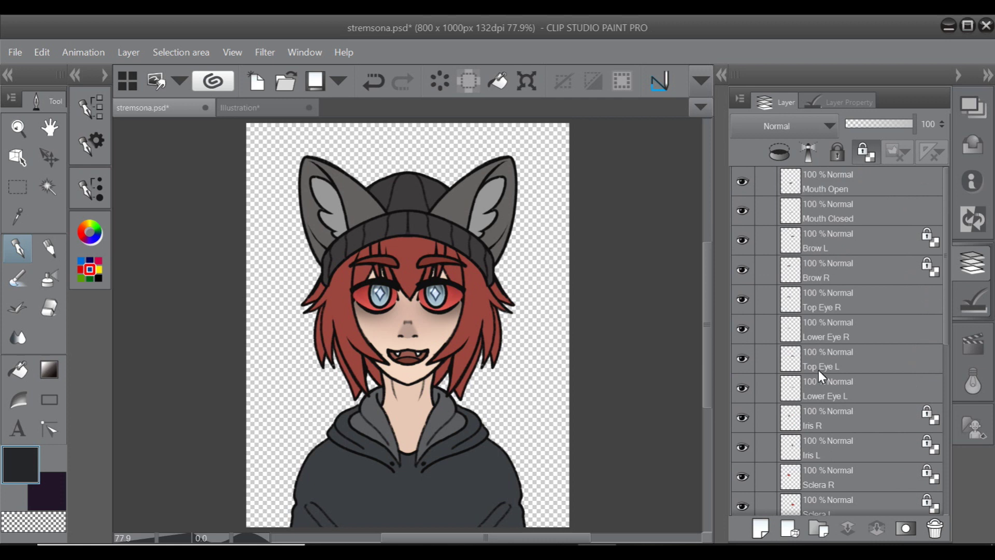
# Step: Review the avatar's layer stack from Mouth Open to Hair Back, hiding the Hair Back layer briefly and showing it again
pyautogui.scroll(-3, 815, 342)
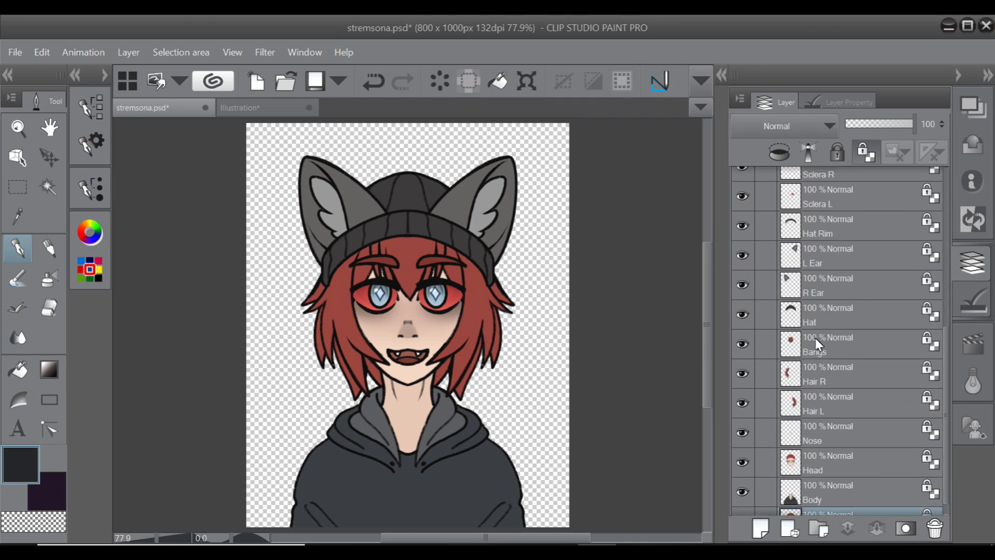
pyautogui.click(741, 502)
pyautogui.click(741, 502)
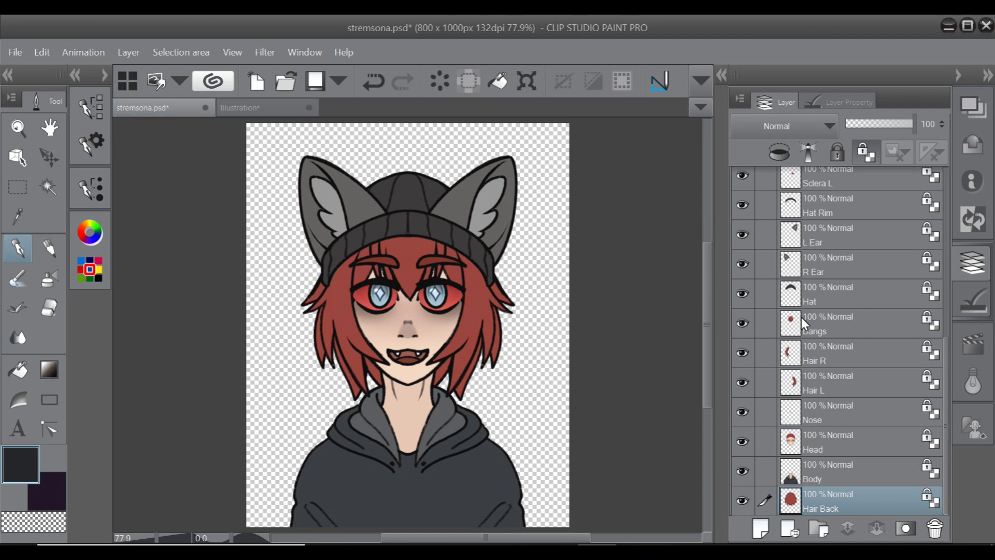
pyautogui.scroll(5, 803, 324)
pyautogui.scroll(-5, 804, 324)
pyautogui.scroll(5, 815, 295)
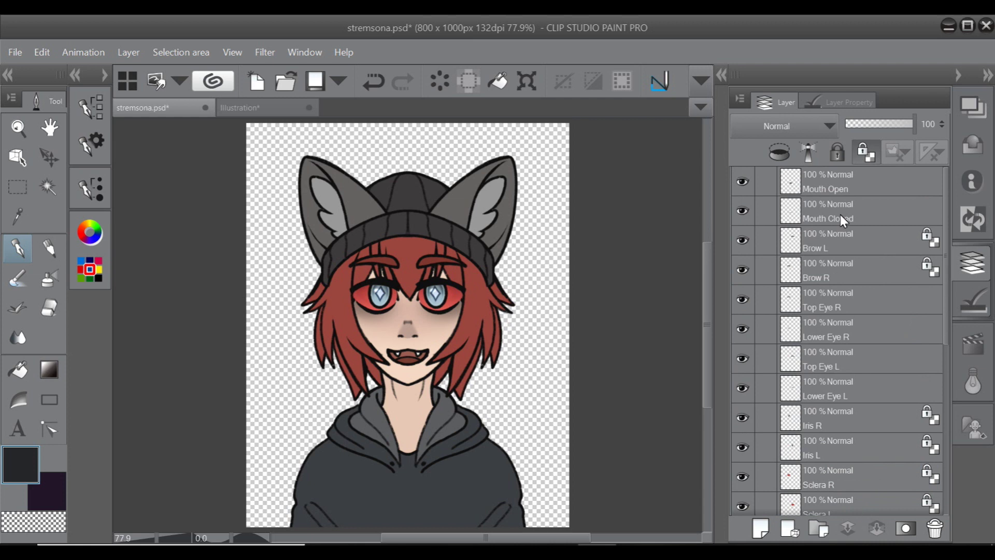
pyautogui.scroll(-5, 826, 442)
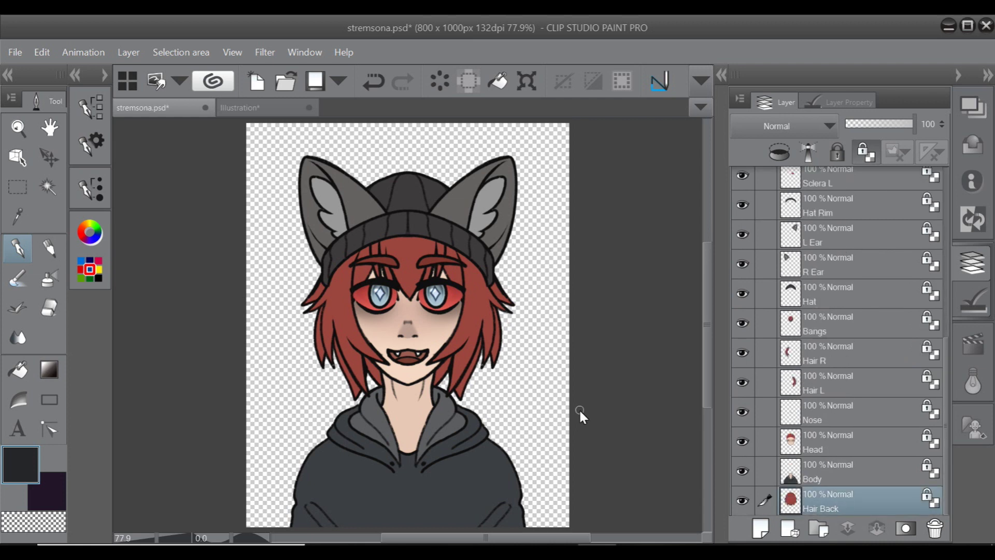
# Step: Switch to Live2D Cubism Editor and import stremsona.psd from the strem folder as a new model
pyautogui.moveTo(635, 544)
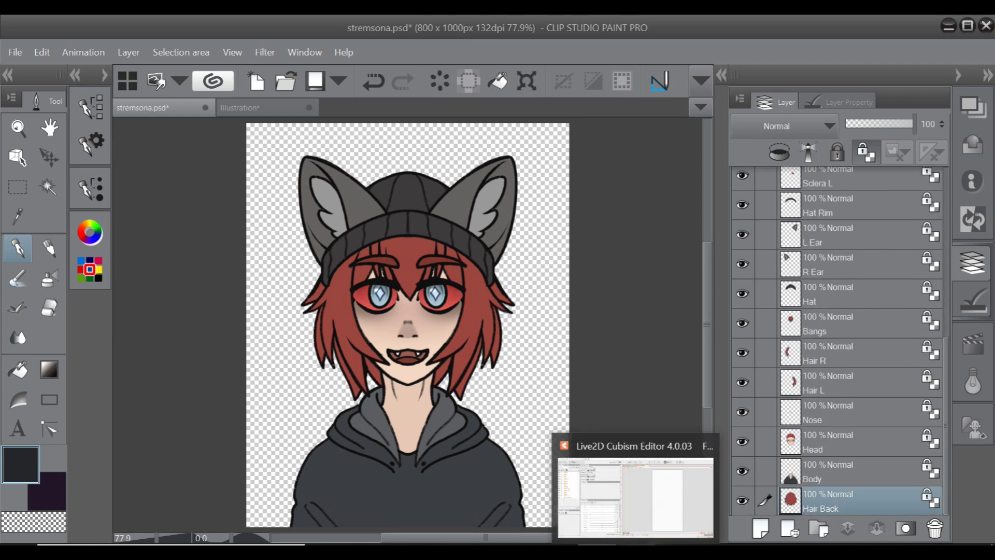
pyautogui.click(635, 493)
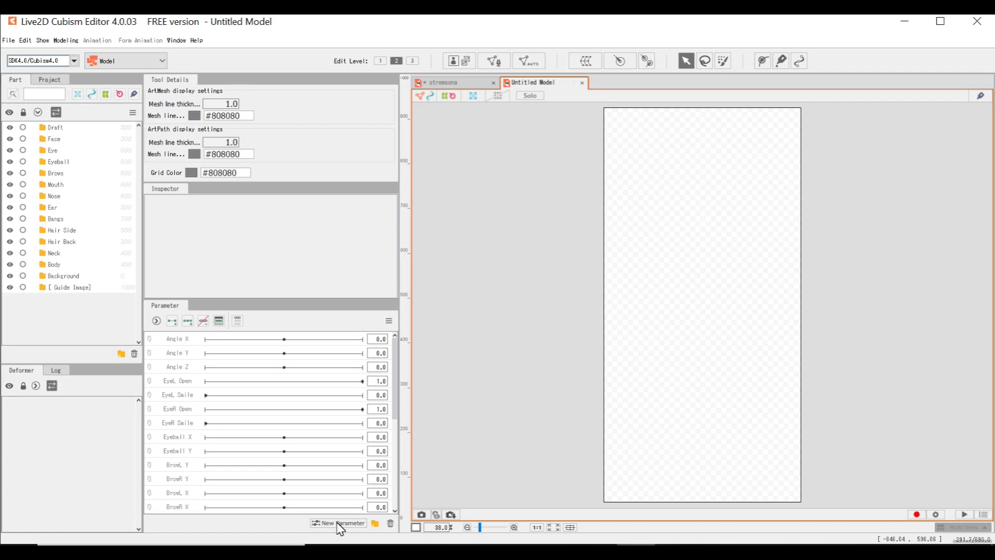
pyautogui.click(363, 550)
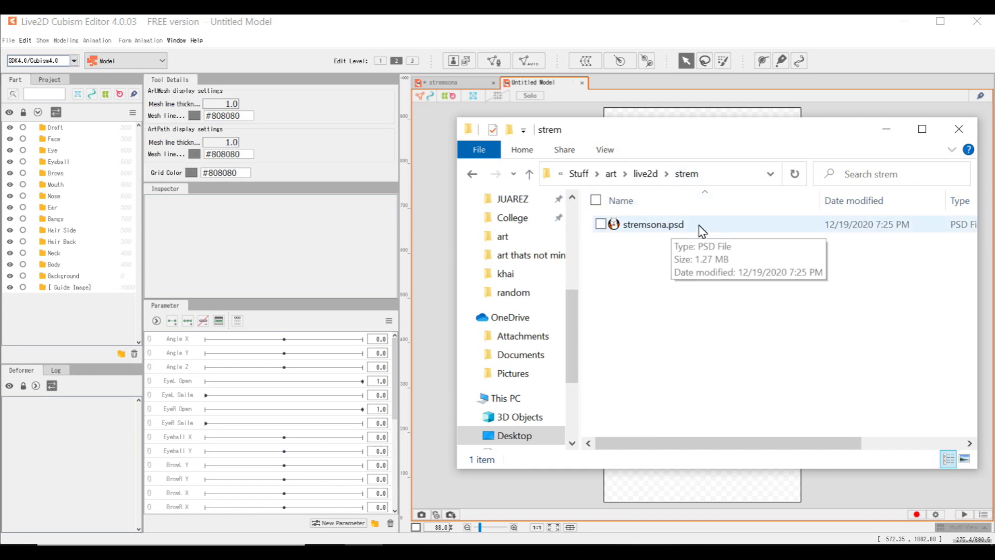
pyautogui.moveTo(693, 225); pyautogui.dragTo(431, 315)
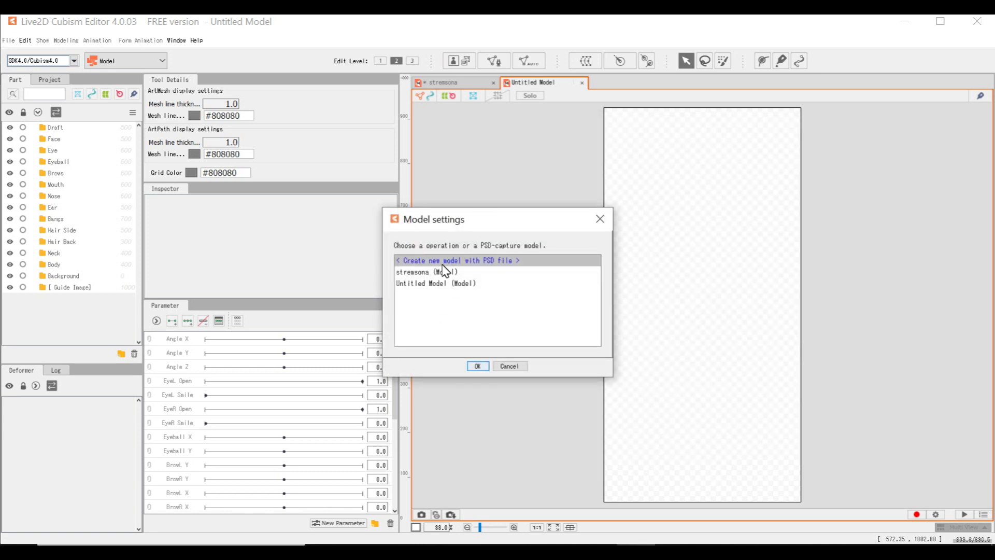
pyautogui.click(477, 367)
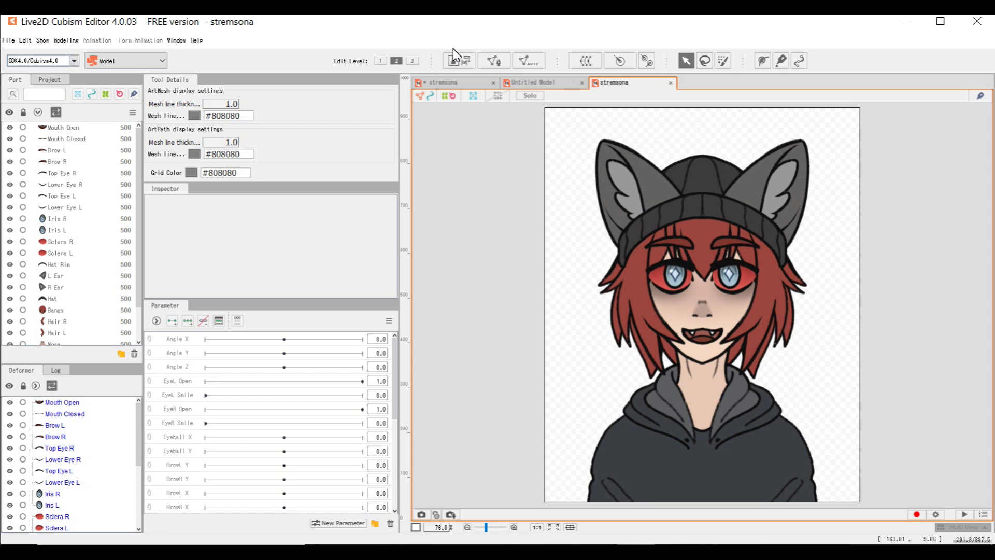
# Step: Create a 1024 x 1024 px texture atlas containing all model images and arrange it with the automatic layout
pyautogui.click(464, 62)
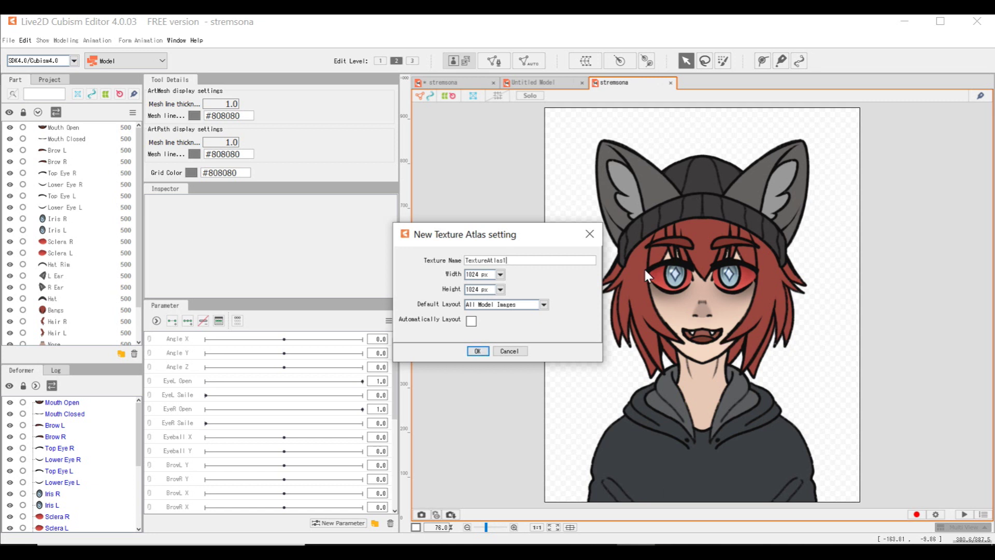
pyautogui.click(477, 350)
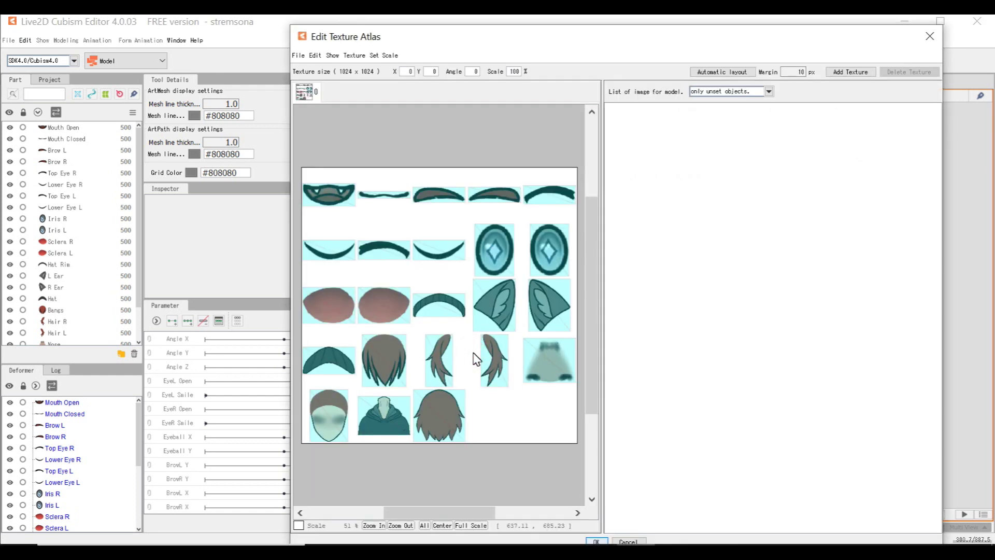
pyautogui.click(720, 72)
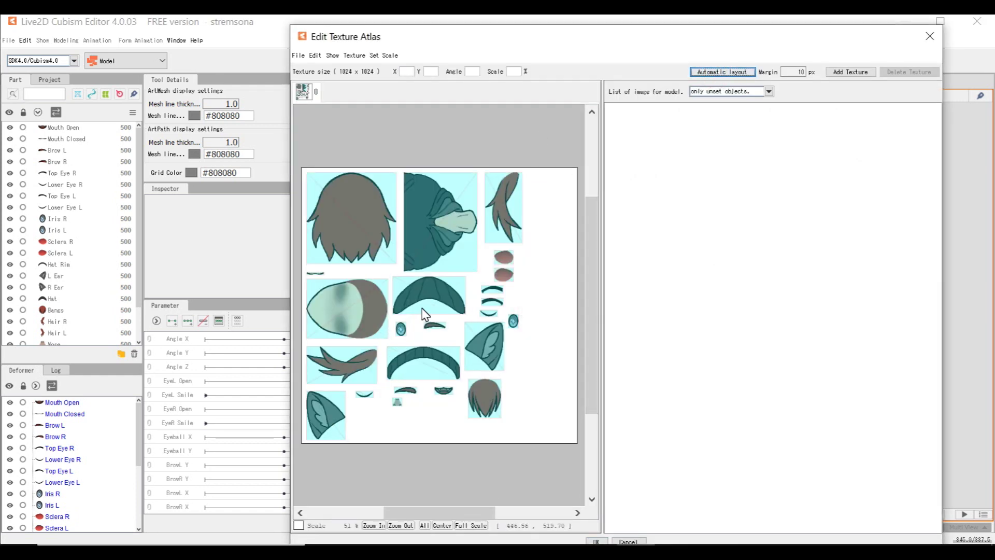
pyautogui.scroll(-10, 482, 335)
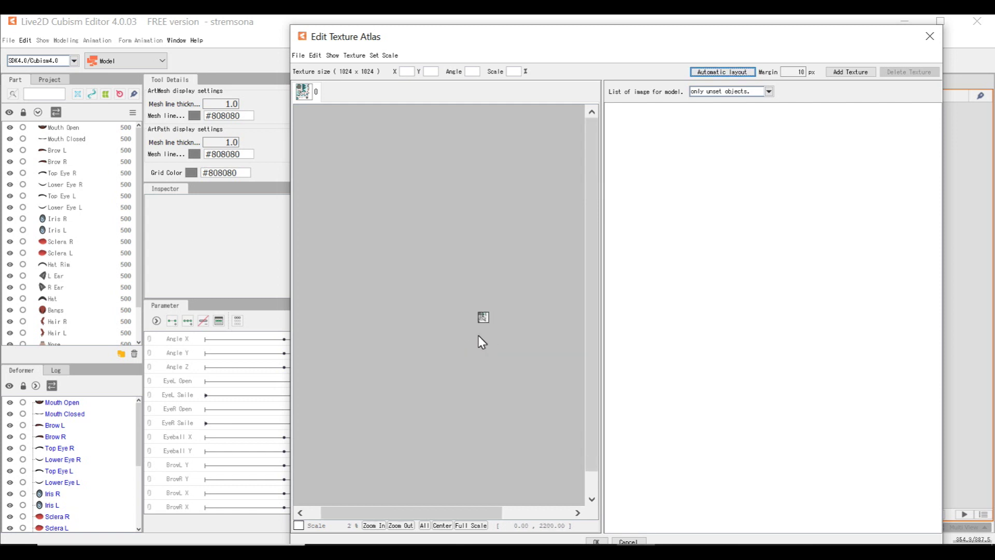
pyautogui.click(599, 541)
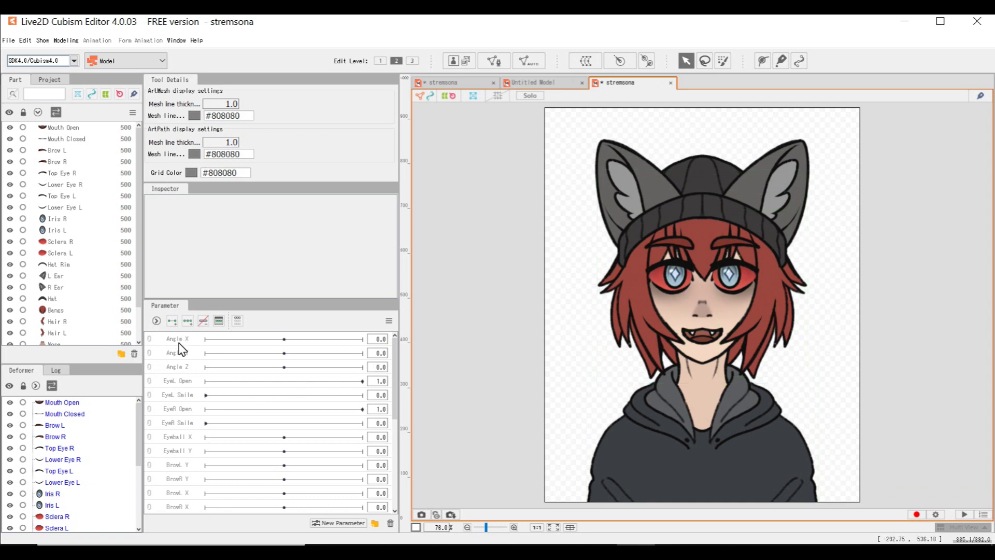
# Step: Create a part folder named Mouth and move the Mouth Open and Mouth Closed meshes into it
pyautogui.scroll(-1, 73, 129)
pyautogui.scroll(1, 74, 130)
pyautogui.scroll(-1, 73, 129)
pyautogui.scroll(1, 63, 162)
pyautogui.click(68, 131)
pyautogui.click(122, 354)
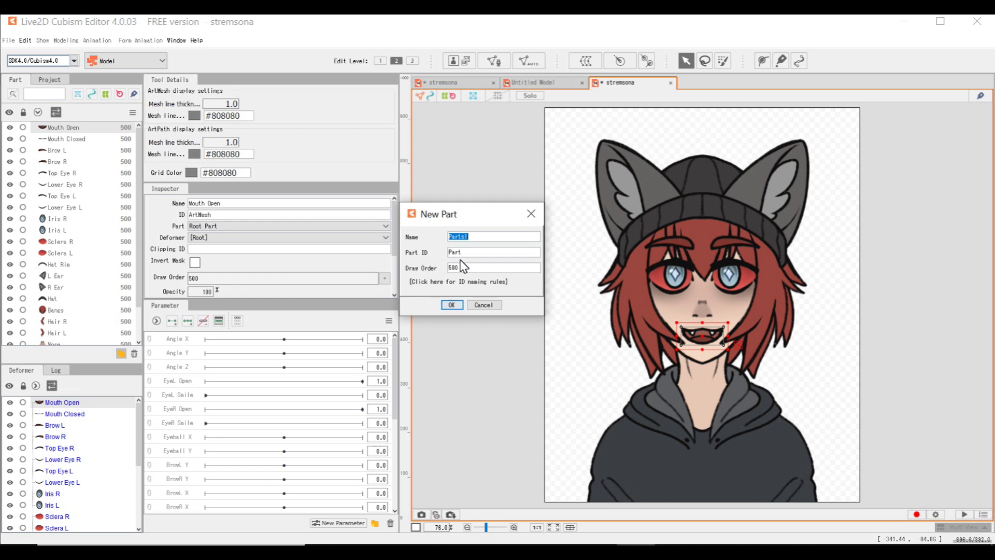
pyautogui.write('Mouth')
pyautogui.click(452, 306)
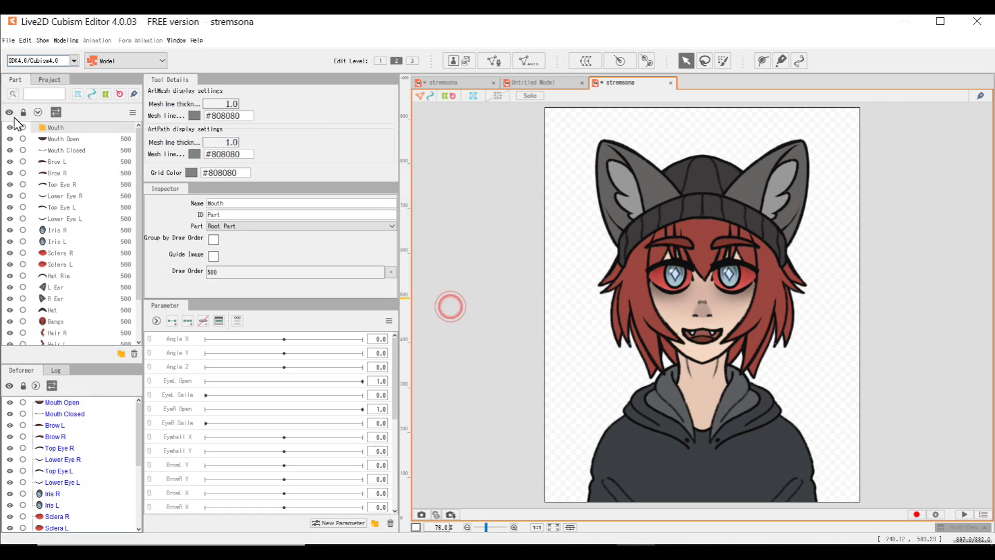
pyautogui.click(60, 139)
pyautogui.moveTo(56, 129); pyautogui.dragTo(51, 128)
# Step: Create a part folder named Brows above Brow L and move Brow L and Brow R into it
pyautogui.click(55, 139)
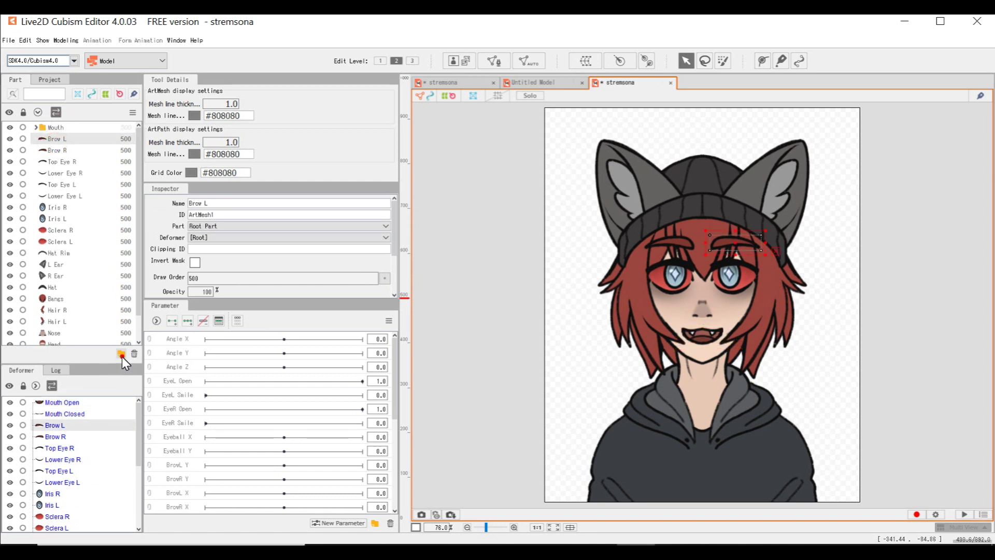
pyautogui.click(121, 353)
pyautogui.write('Brows')
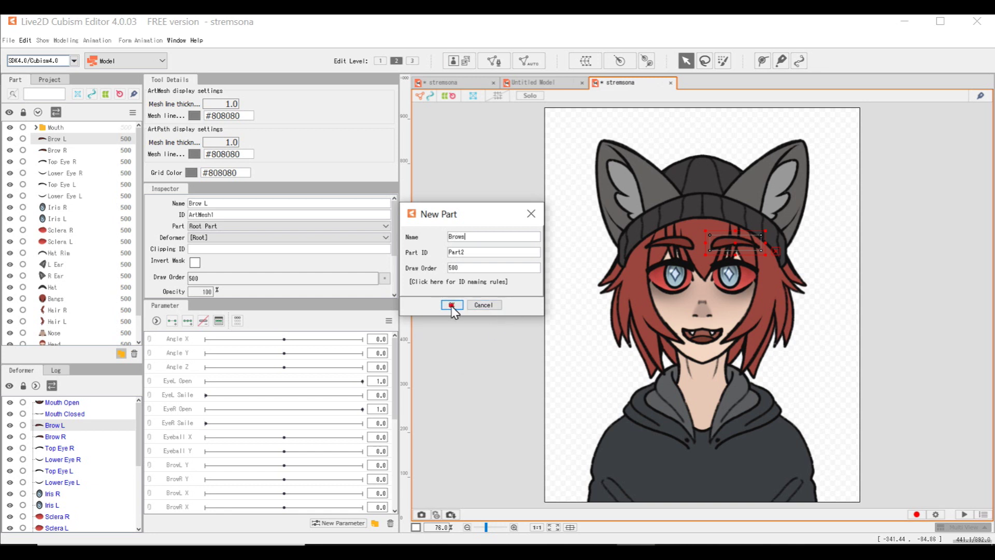
pyautogui.click(452, 306)
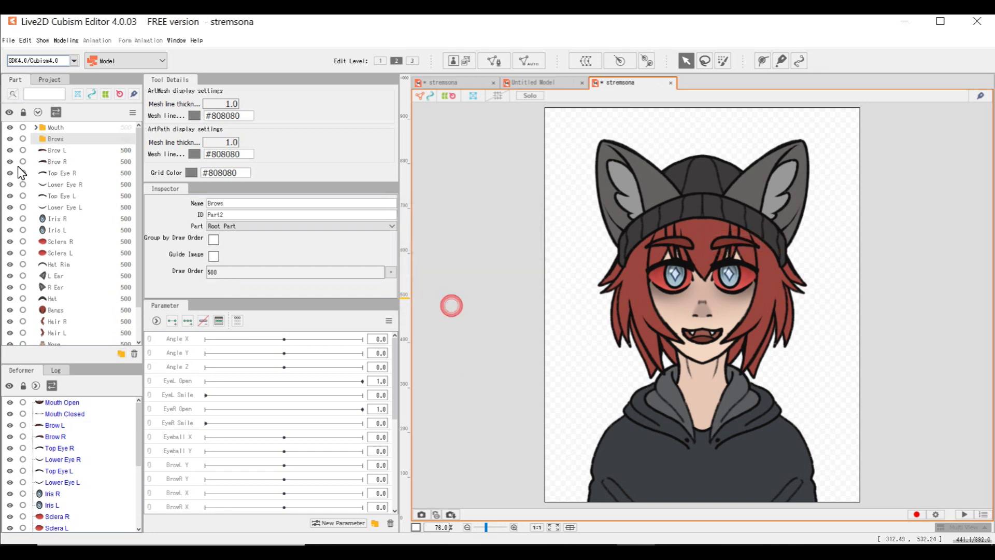
pyautogui.moveTo(54, 150); pyautogui.dragTo(51, 142)
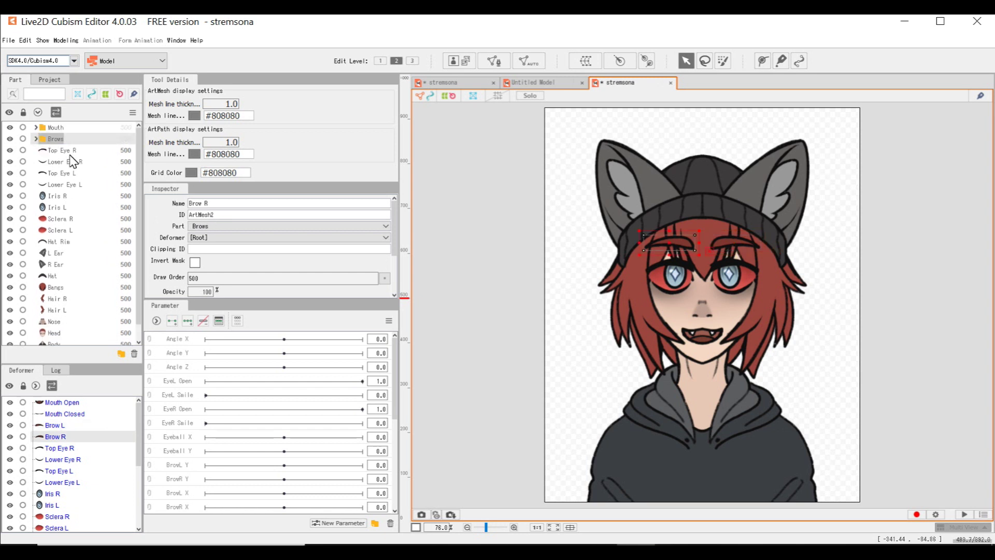
# Step: Create a part folder named Eyes and move all top eye, lower eye, iris and sclera meshes into it
pyautogui.click(57, 150)
pyautogui.click(119, 353)
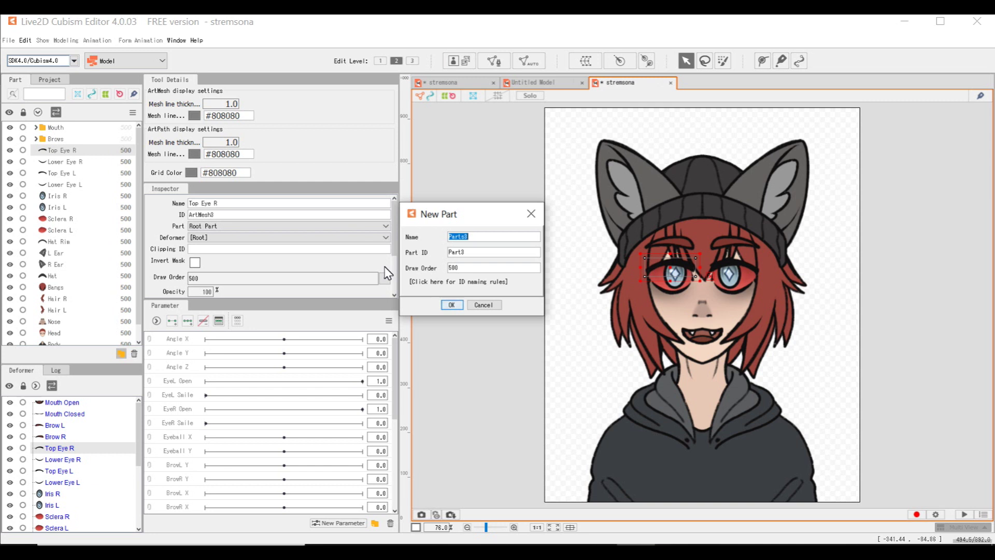
pyautogui.write('Eyes')
pyautogui.click(451, 305)
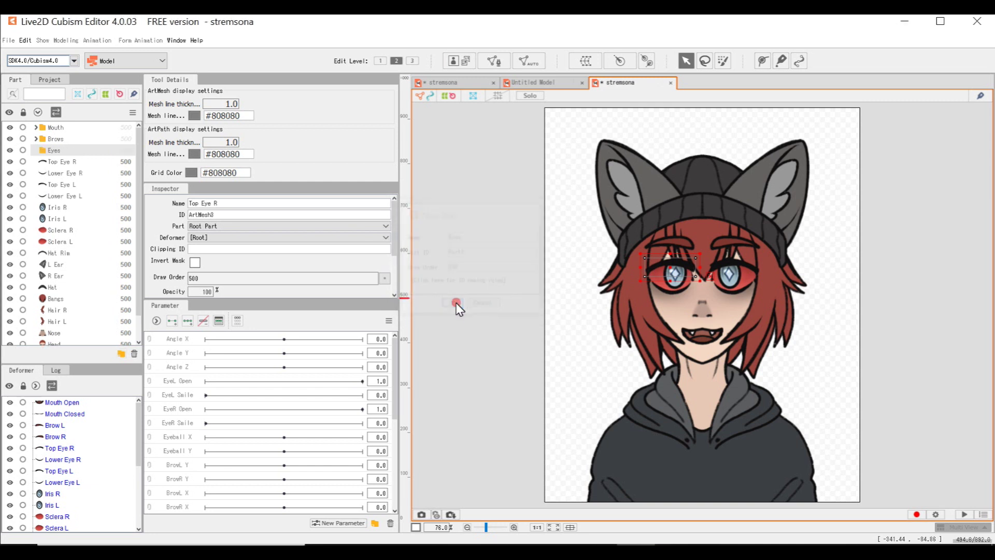
pyautogui.click(58, 161)
pyautogui.moveTo(58, 161); pyautogui.dragTo(51, 151)
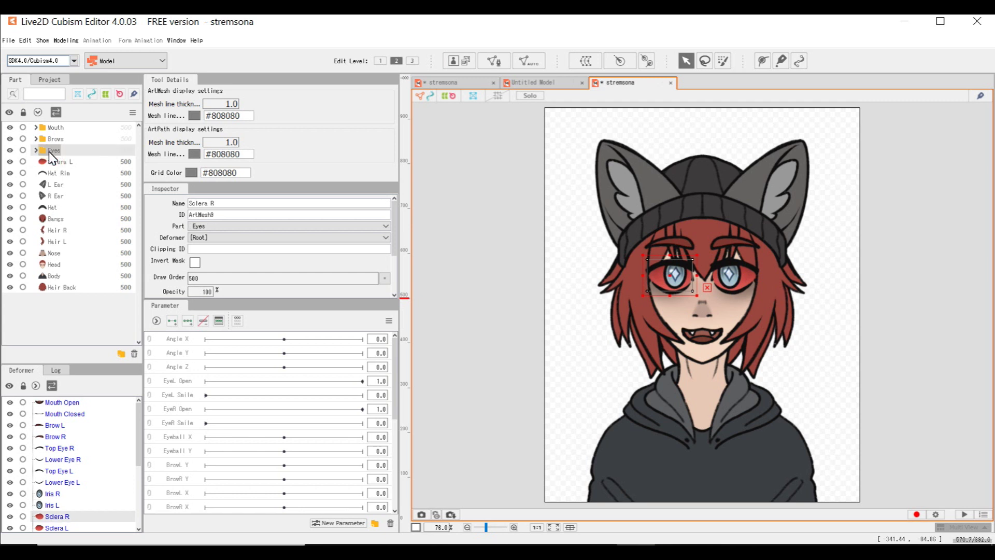
pyautogui.click(35, 138)
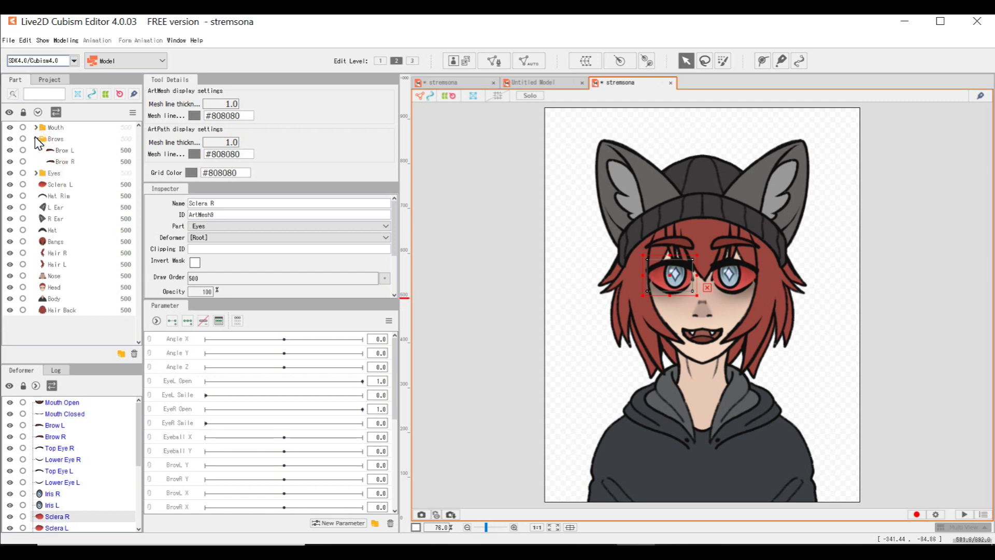
pyautogui.click(36, 138)
pyautogui.moveTo(56, 168); pyautogui.dragTo(49, 153)
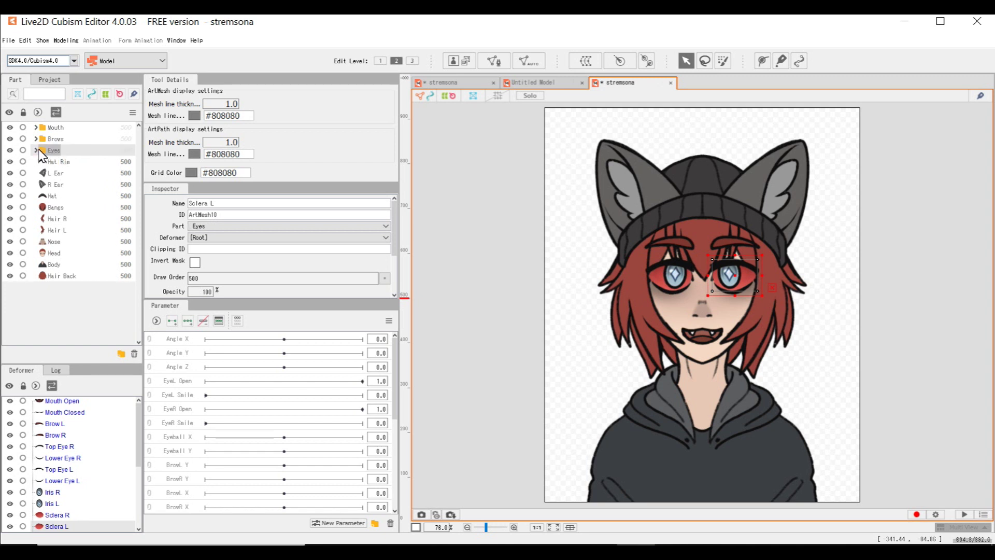
# Step: Create a part folder named Iris inside Eyes, move Iris R and Iris L into it, and collapse the folders
pyautogui.click(36, 149)
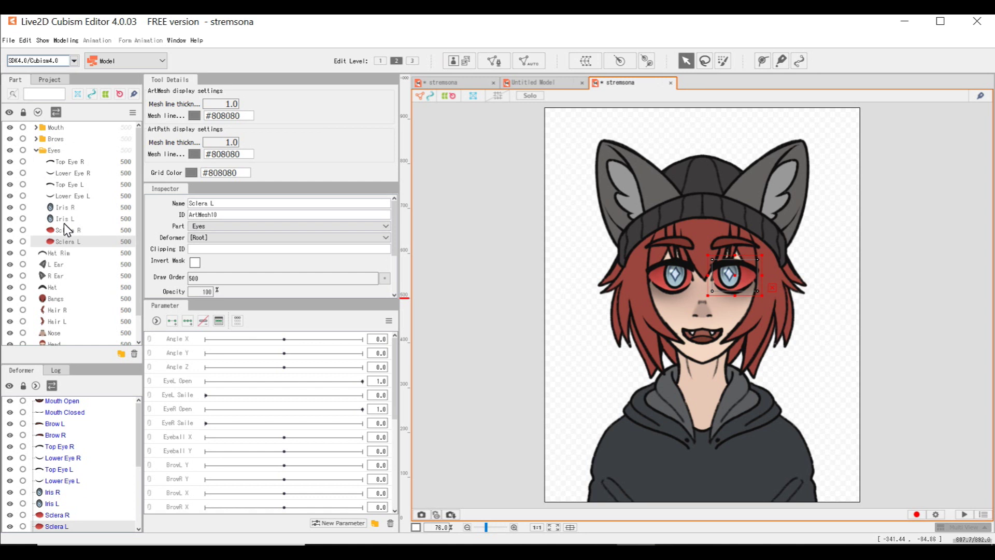
pyautogui.click(64, 207)
pyautogui.click(121, 353)
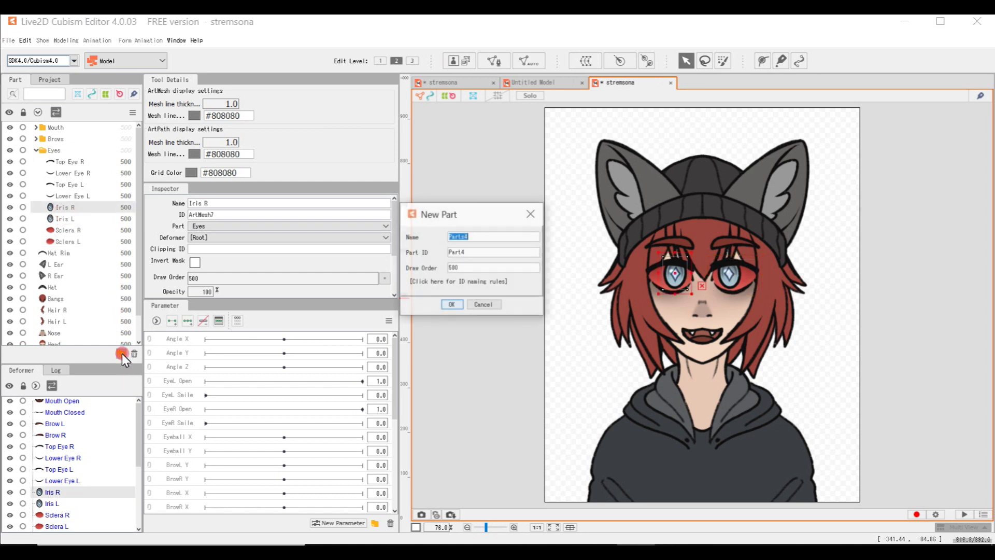
pyautogui.write('Iris')
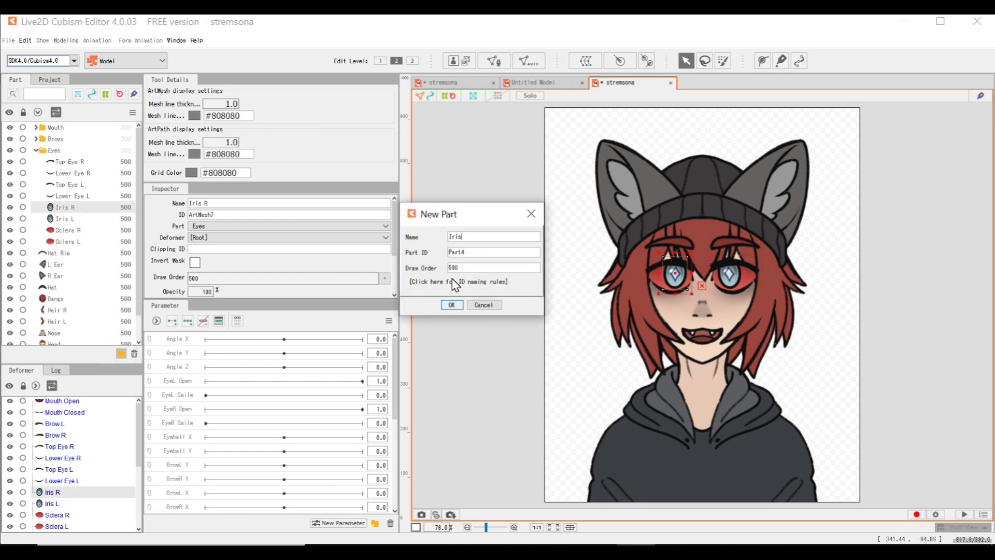
pyautogui.press('Return')
pyautogui.moveTo(60, 218); pyautogui.dragTo(55, 207)
pyautogui.click(44, 208)
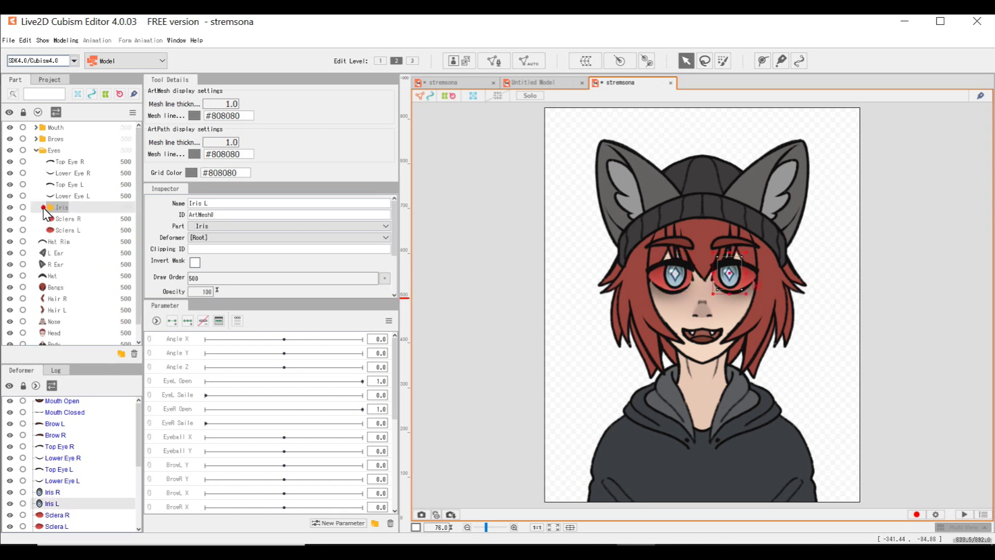
pyautogui.click(44, 207)
pyautogui.click(68, 219)
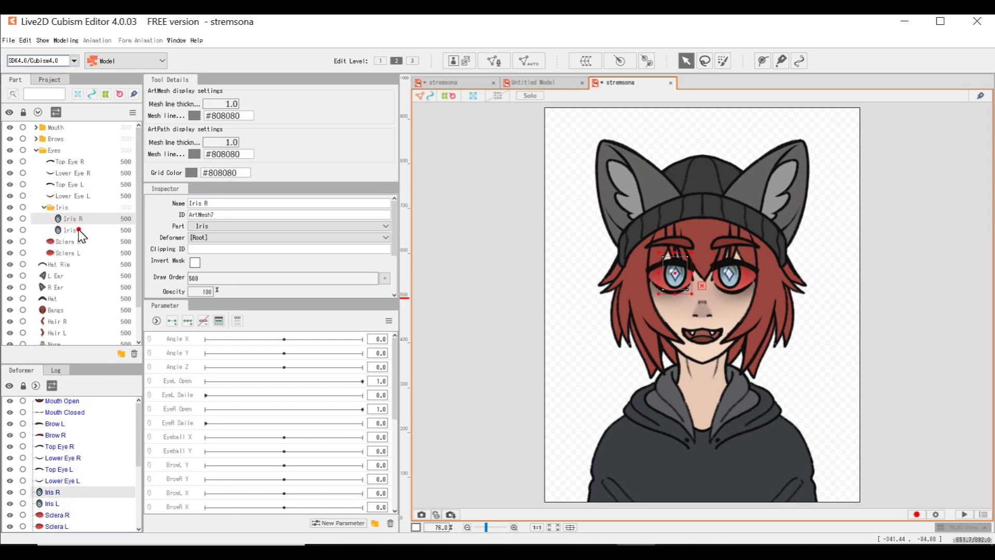
pyautogui.click(79, 229)
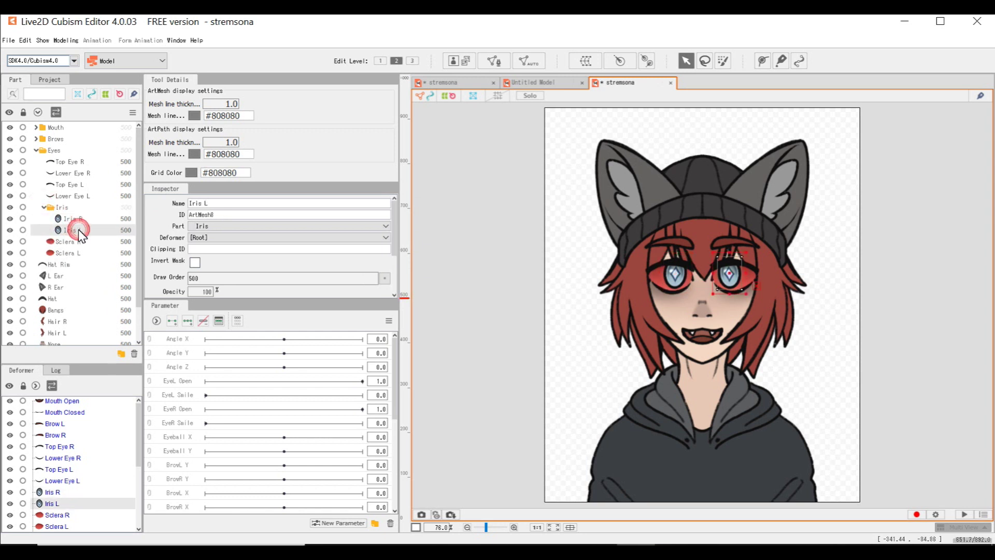
pyautogui.click(44, 207)
pyautogui.click(36, 150)
# Step: Create a part folder named Hat above Hat Rim and move the Hat Rim and Hat meshes into it
pyautogui.click(52, 163)
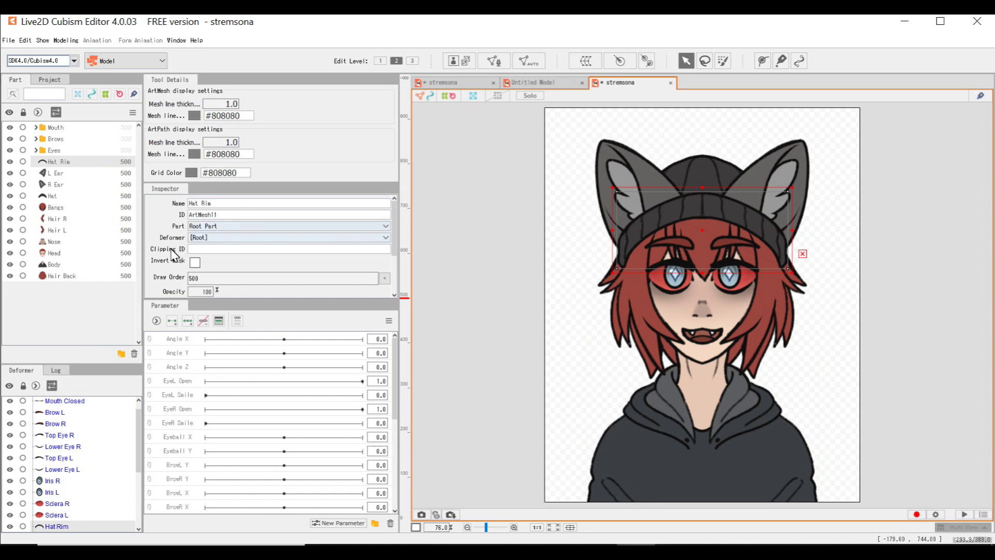
pyautogui.scroll(-2, 168, 253)
pyautogui.scroll(2, 166, 246)
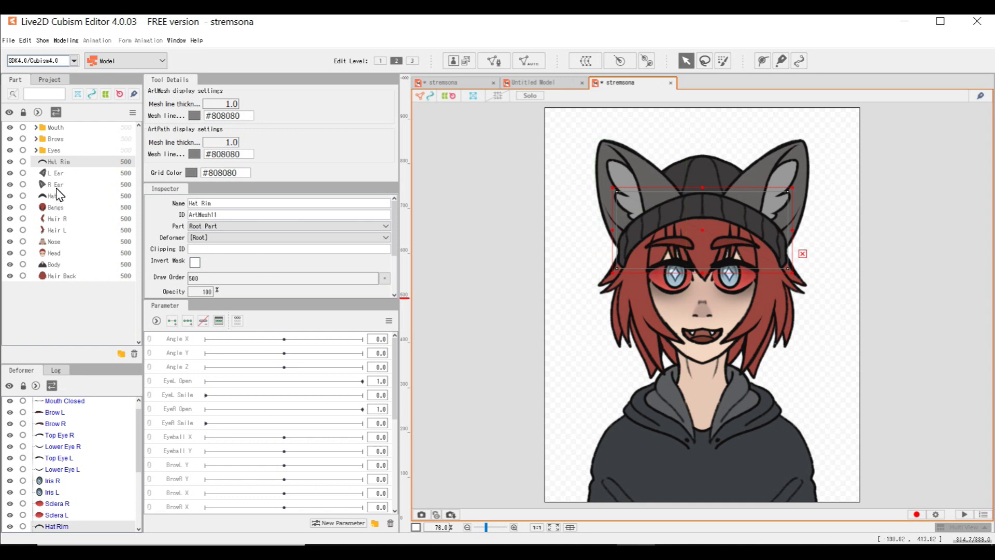
pyautogui.click(121, 354)
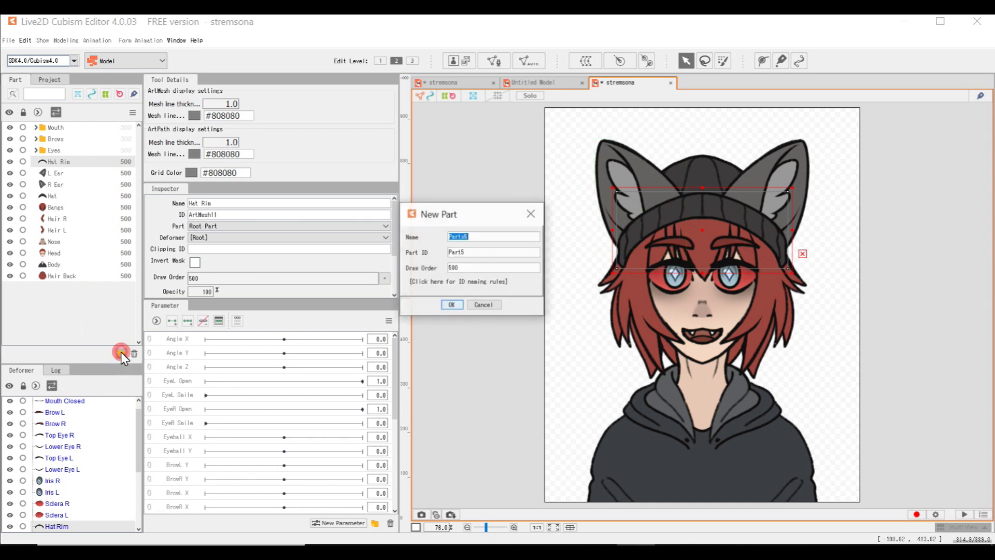
pyautogui.write('Hat')
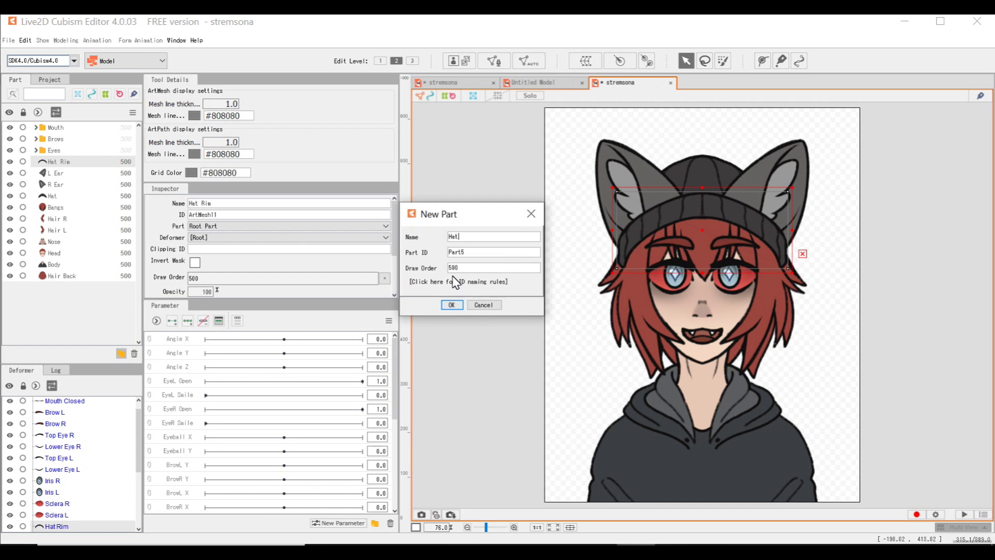
pyautogui.click(451, 304)
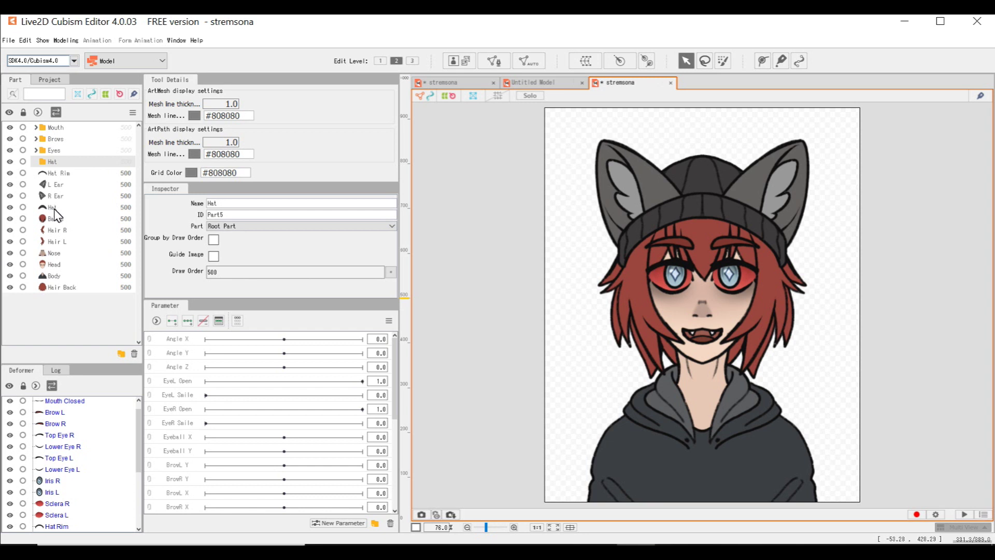
pyautogui.click(54, 173)
pyautogui.moveTo(57, 179); pyautogui.dragTo(52, 162)
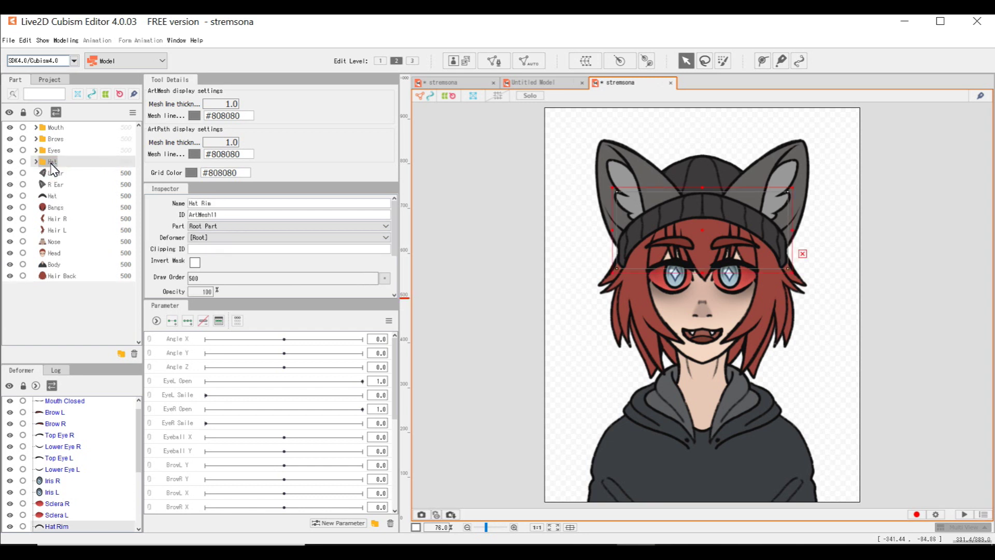
pyautogui.click(53, 197)
pyautogui.moveTo(52, 196); pyautogui.dragTo(52, 162)
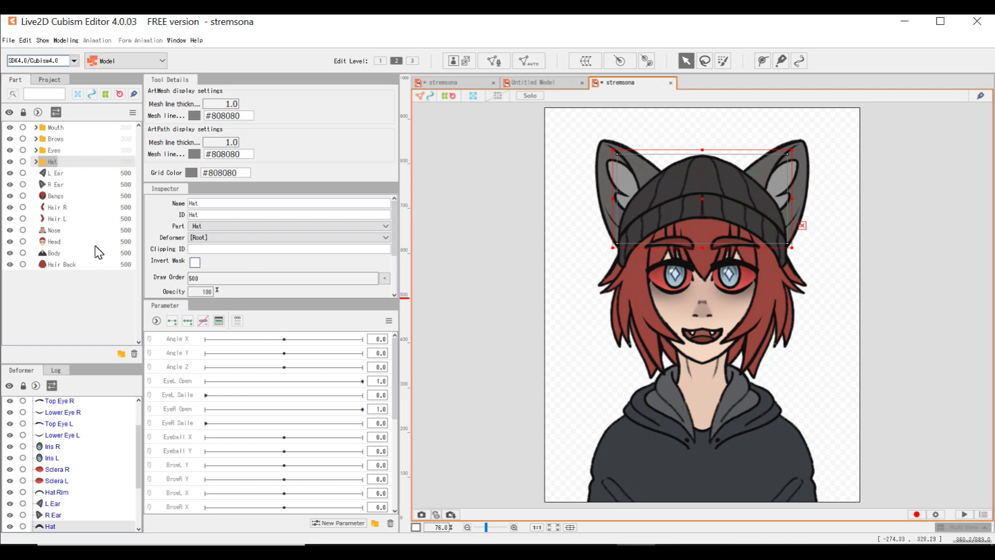
# Step: Set the draw order of the Hat mesh inside the Hat folder to 498
pyautogui.doubleClick(198, 281)
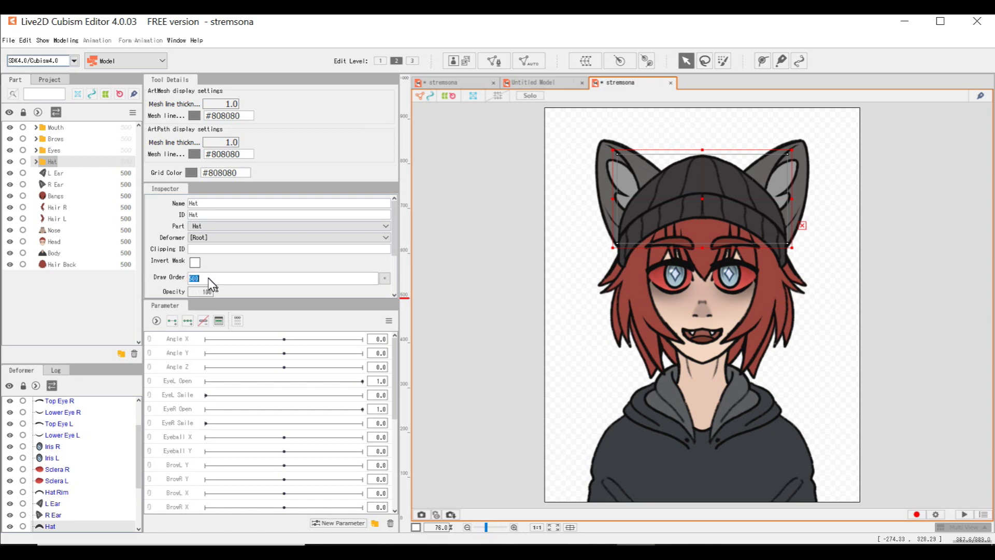
pyautogui.scroll(-1, 210, 284)
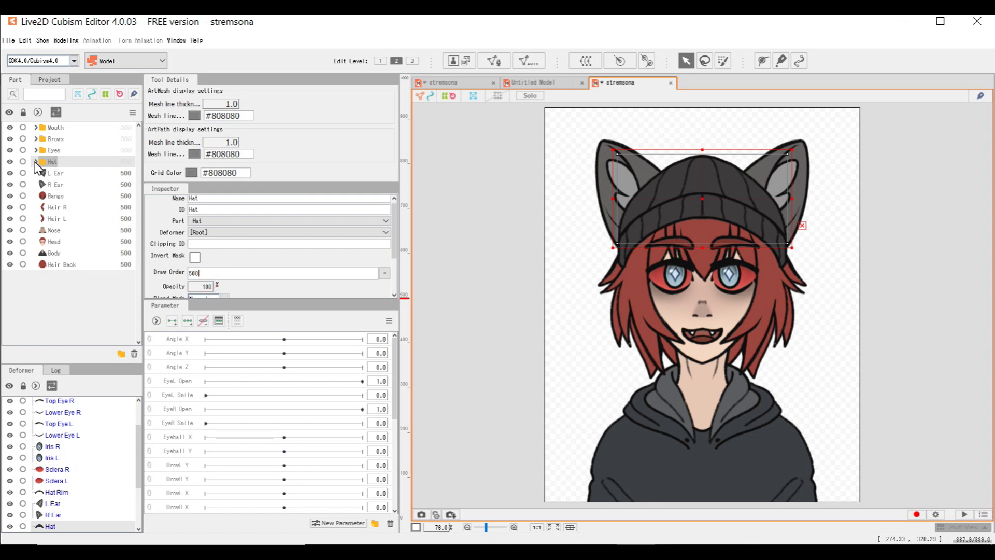
pyautogui.click(36, 161)
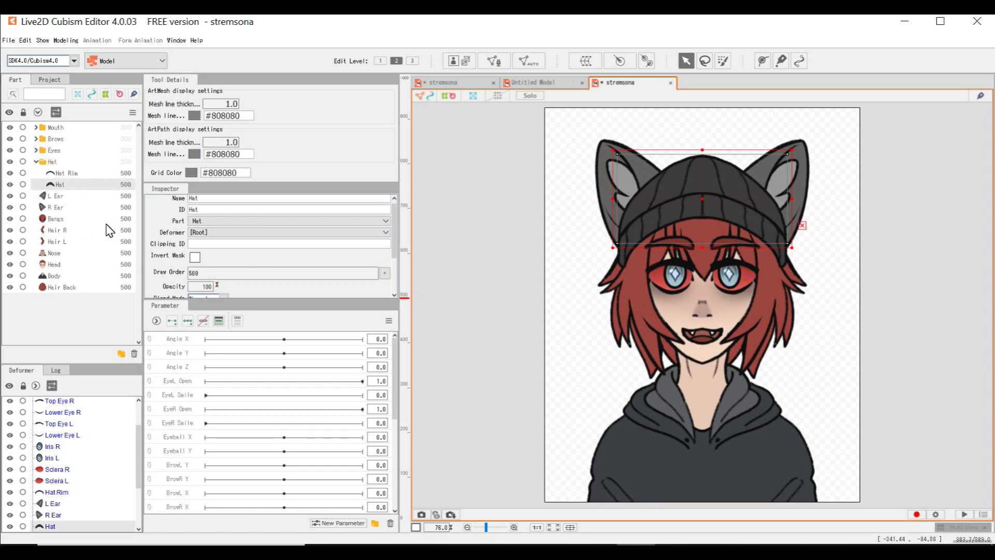
pyautogui.click(206, 273)
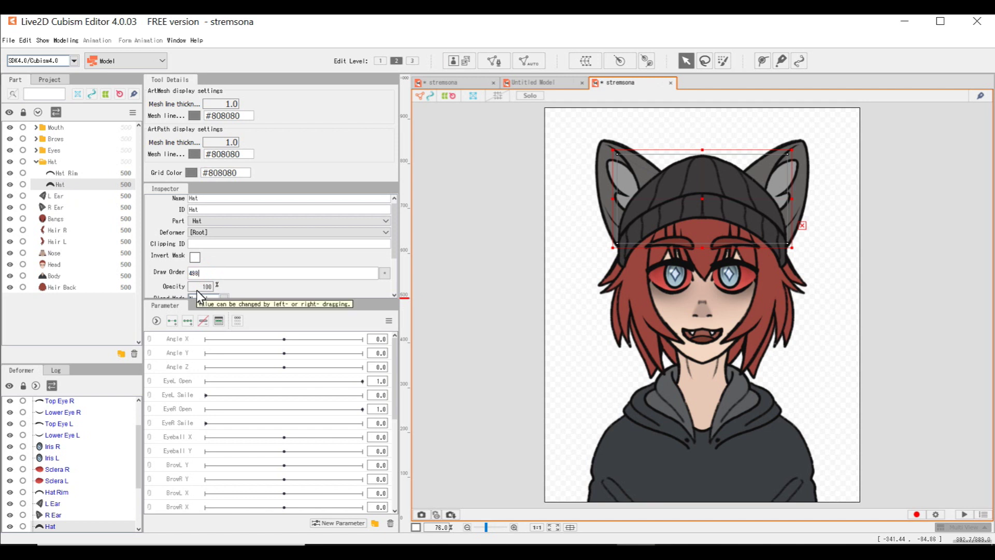
pyautogui.press('Return')
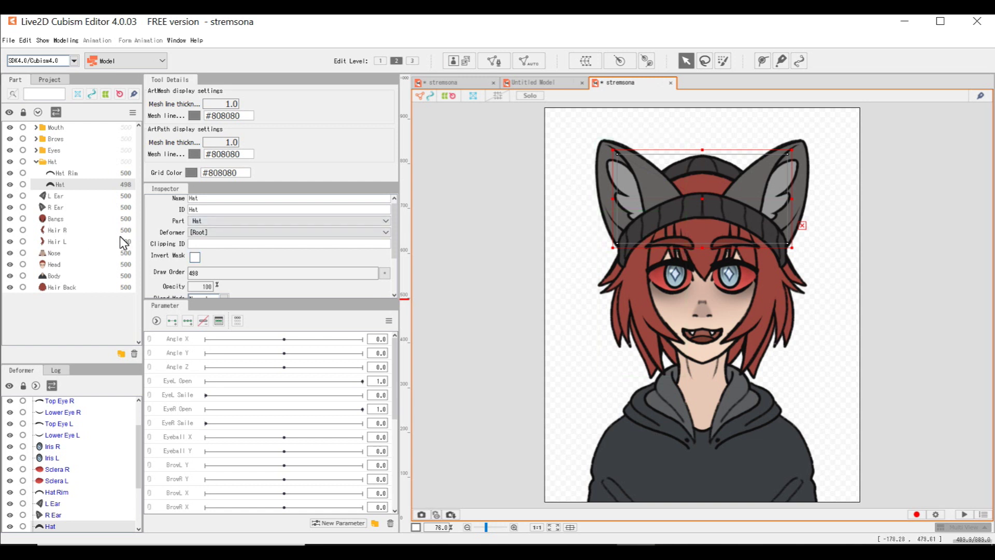
pyautogui.click(65, 219)
pyautogui.click(208, 273)
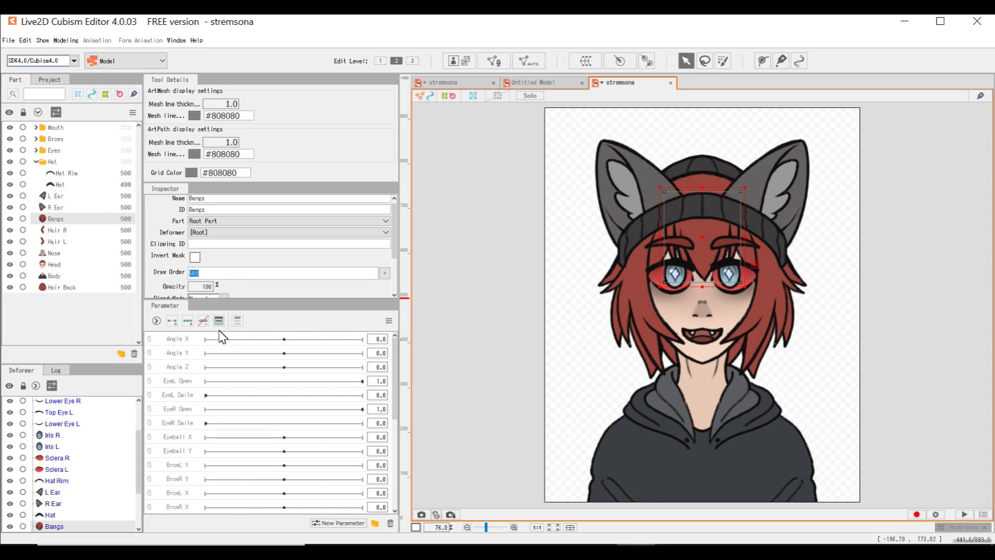
pyautogui.click(50, 200)
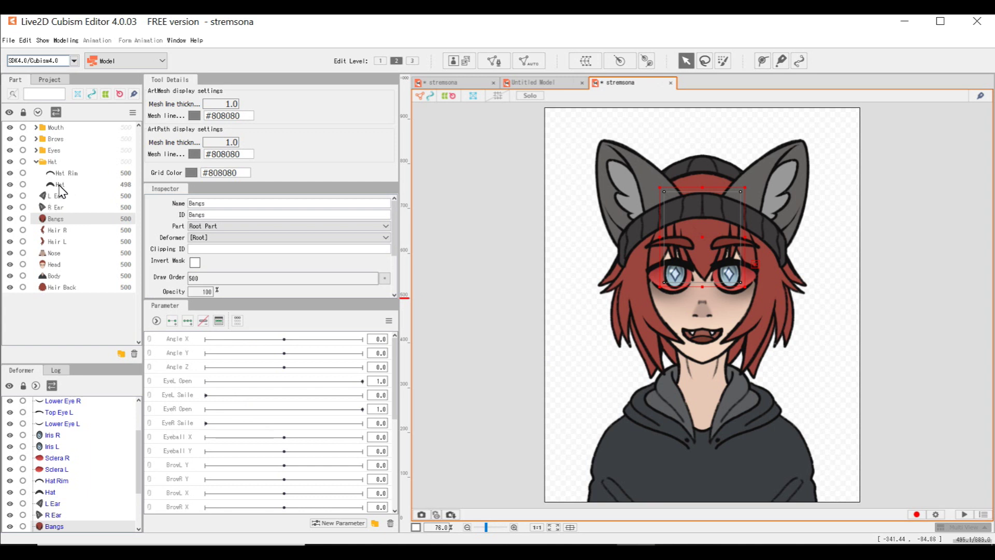
# Step: Set the draw order of the Hair Back mesh to 499
pyautogui.click(55, 288)
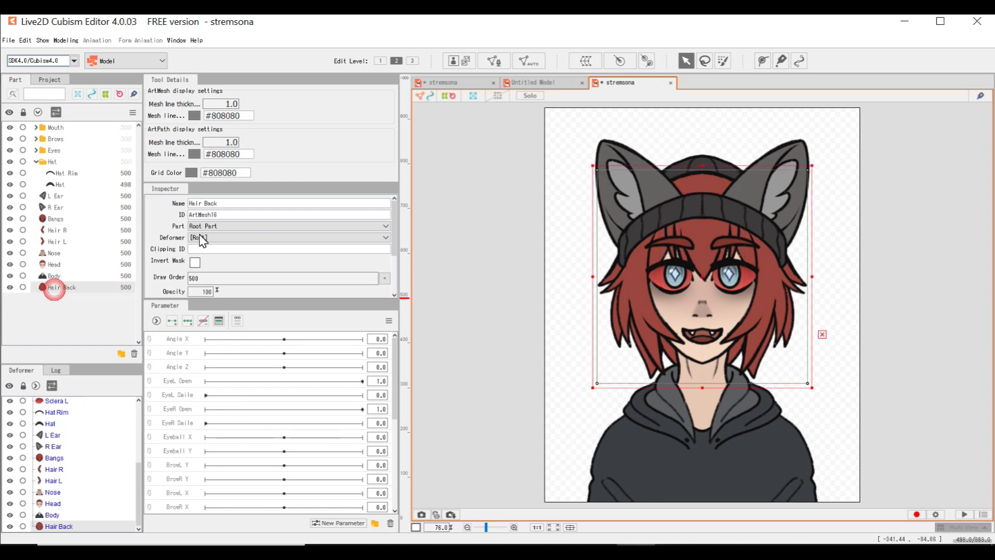
pyautogui.doubleClick(203, 278)
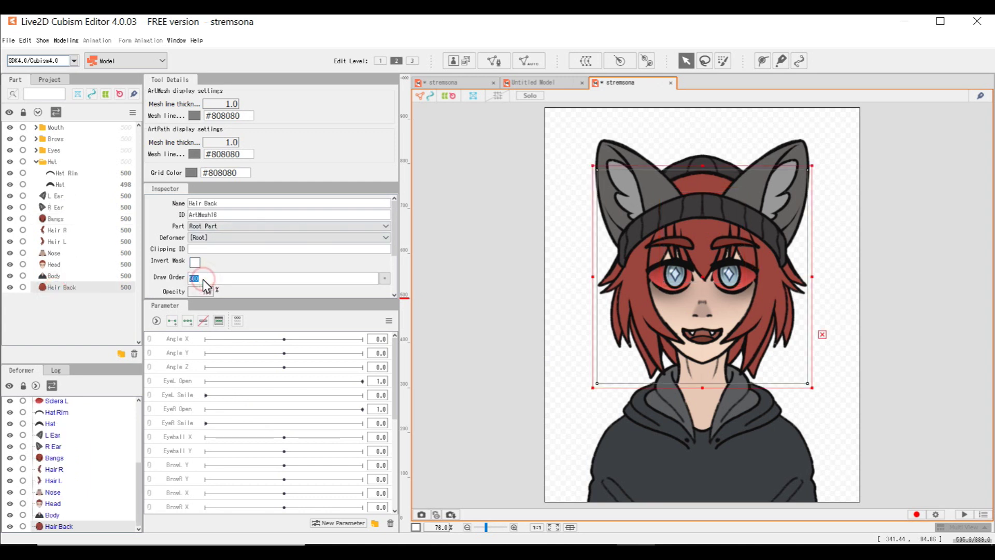
pyautogui.write('499')
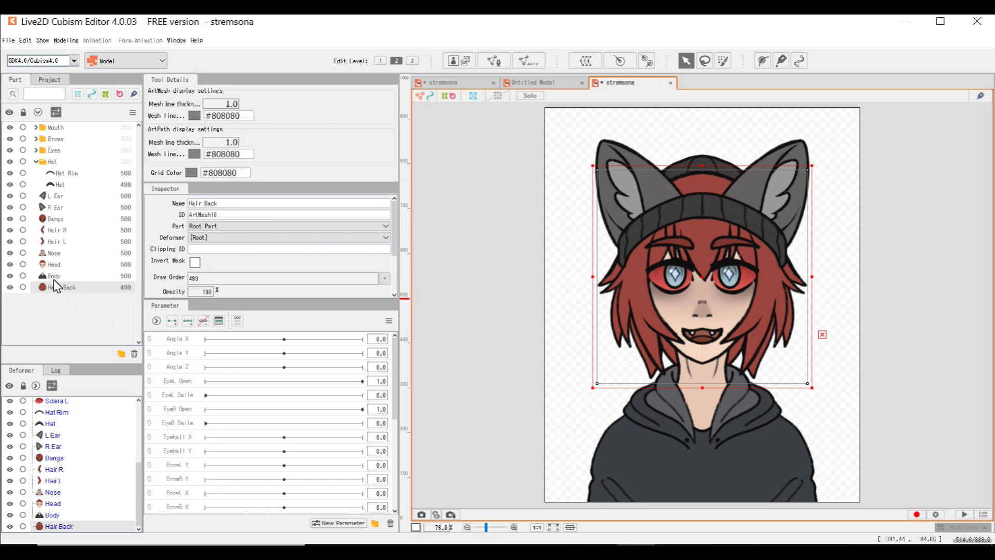
# Step: Set the draw order of the Head mesh to 499 and of the Body mesh to 498
pyautogui.click(61, 264)
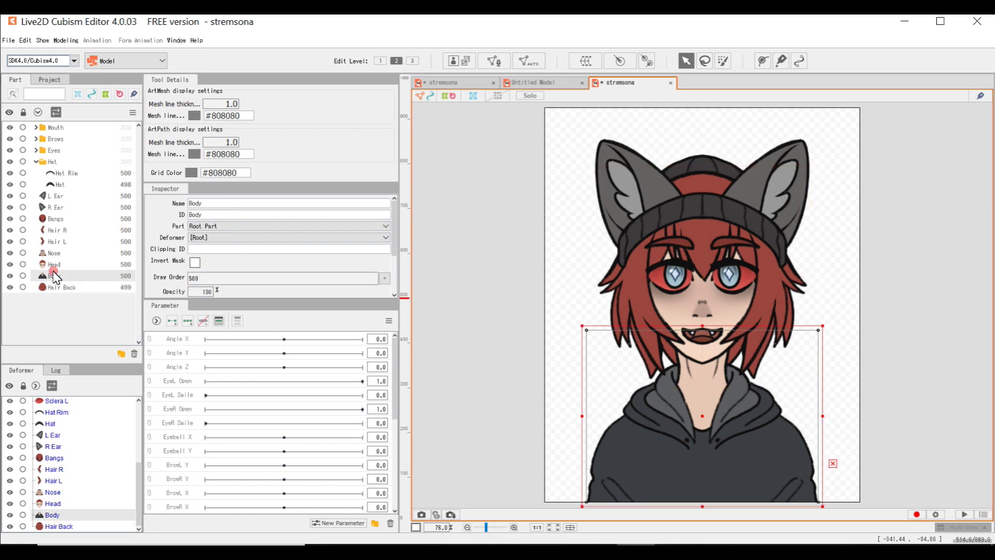
pyautogui.doubleClick(207, 279)
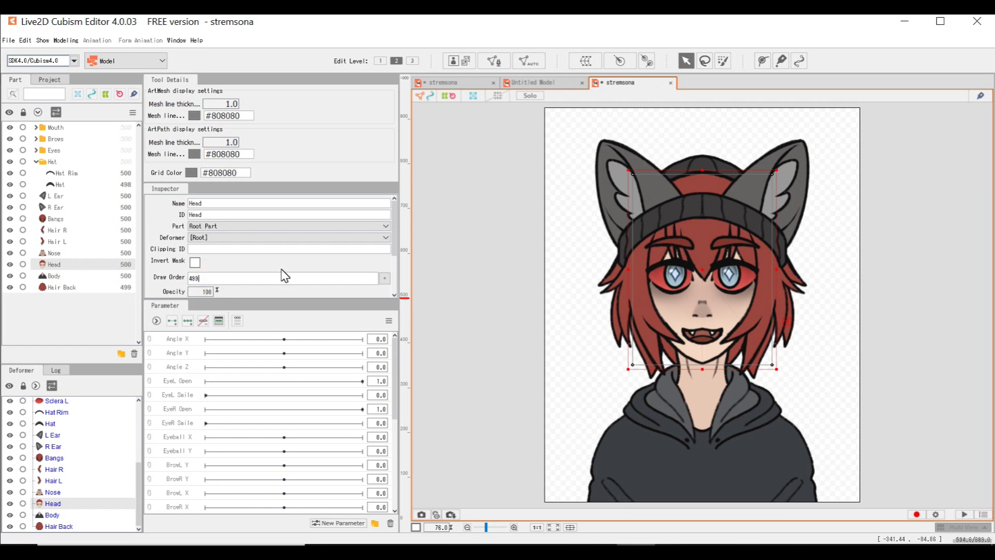
pyautogui.press('Return')
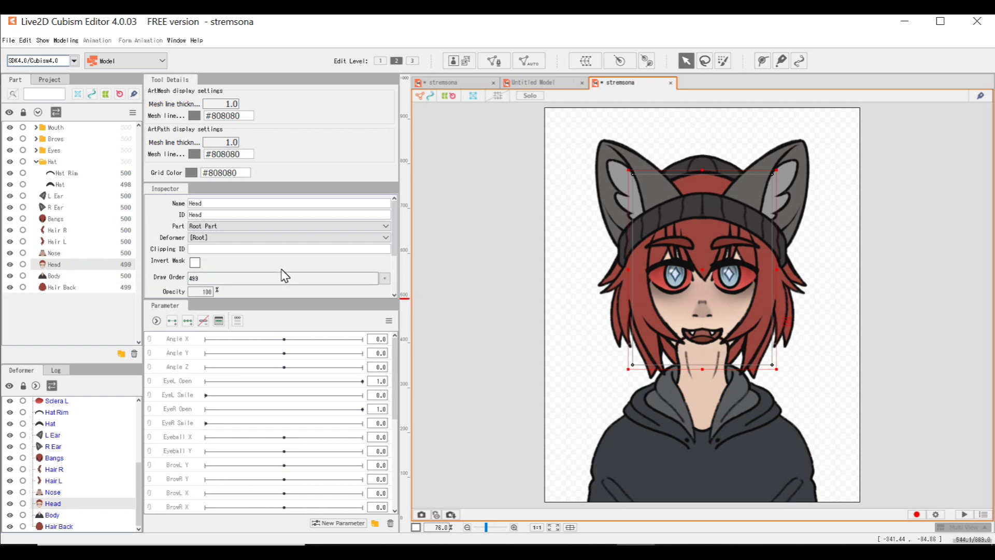
pyautogui.click(50, 276)
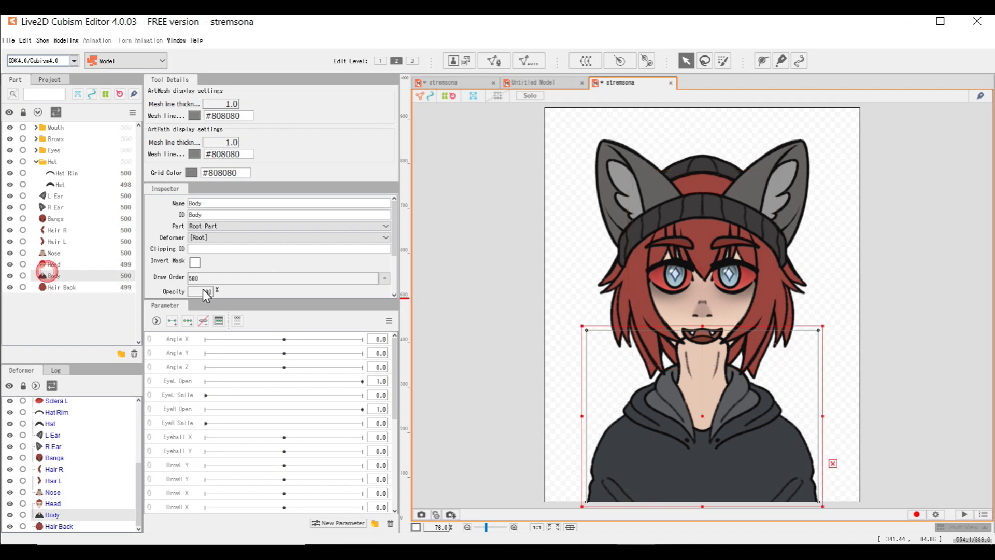
pyautogui.doubleClick(205, 278)
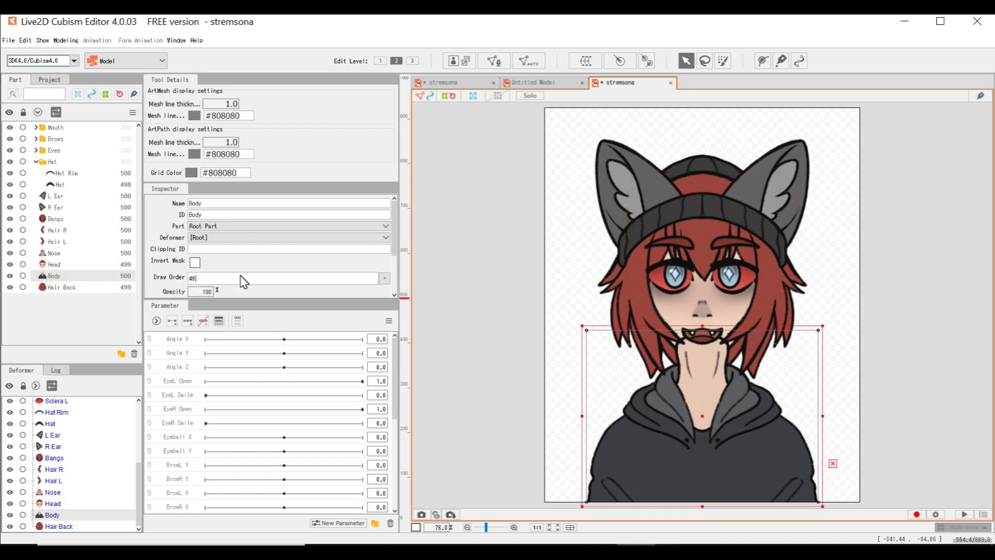
pyautogui.press('Return')
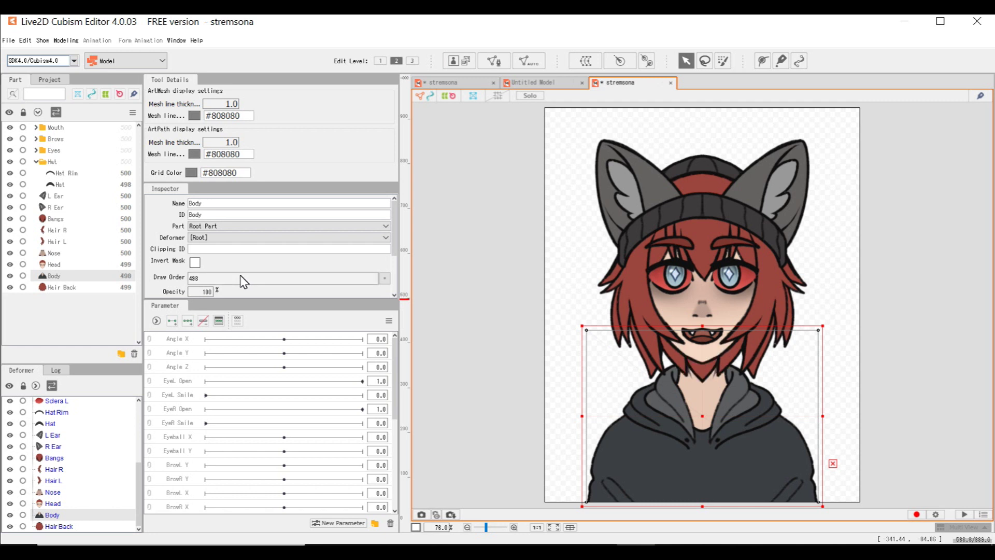
# Step: Set the draw order of the Hair Back mesh to 498 and of the Hat mesh to 499
pyautogui.click(56, 287)
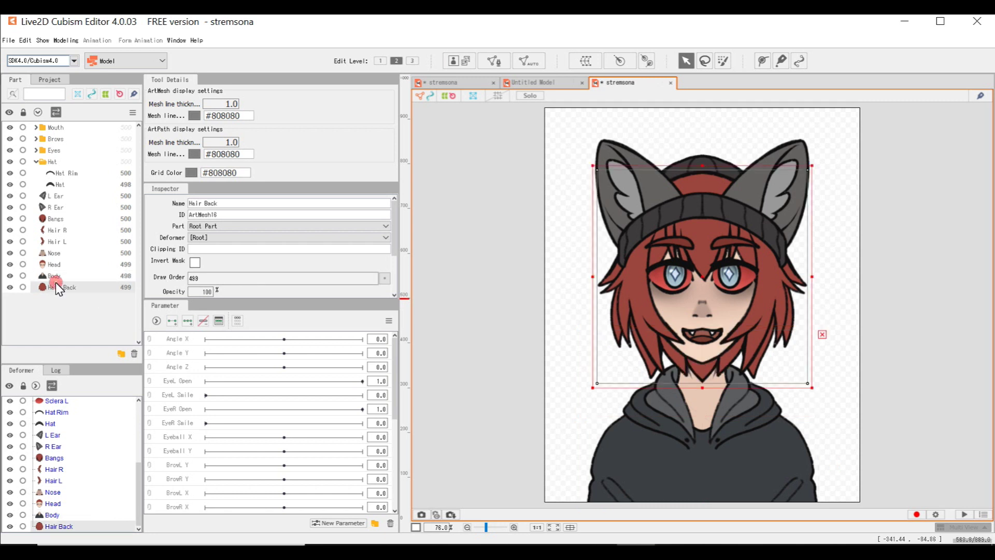
pyautogui.doubleClick(218, 278)
pyautogui.press('BackSpace')
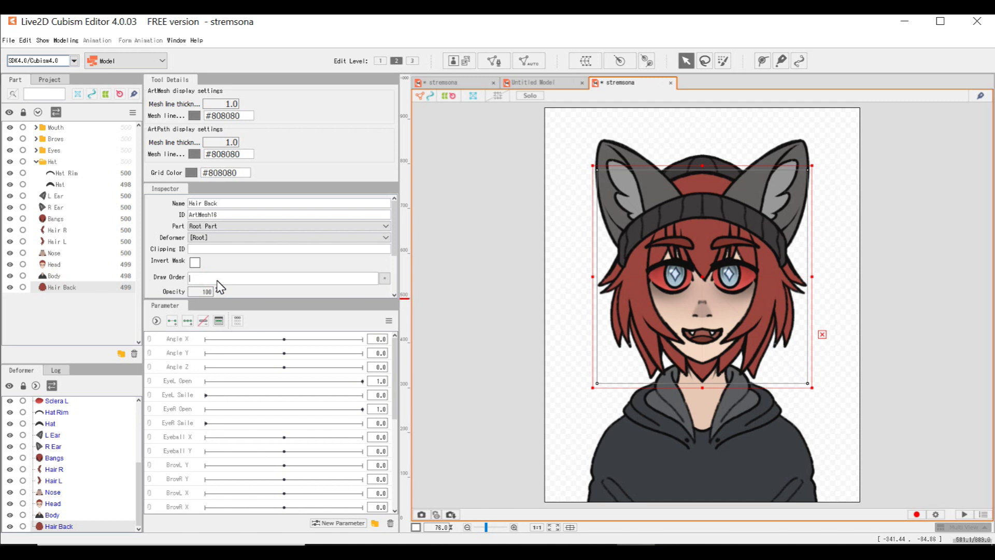
pyautogui.write('498')
pyautogui.press('Return')
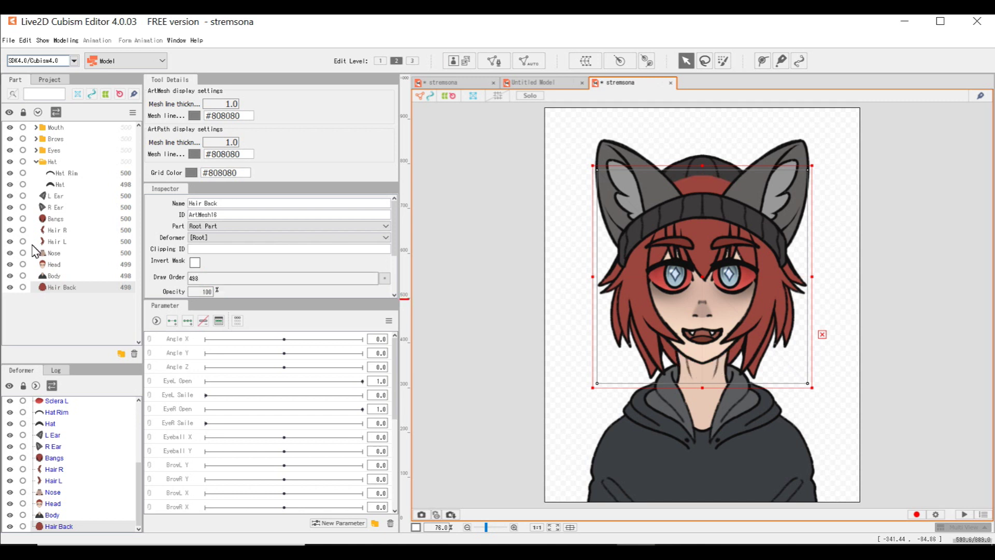
pyautogui.click(58, 185)
pyautogui.doubleClick(209, 281)
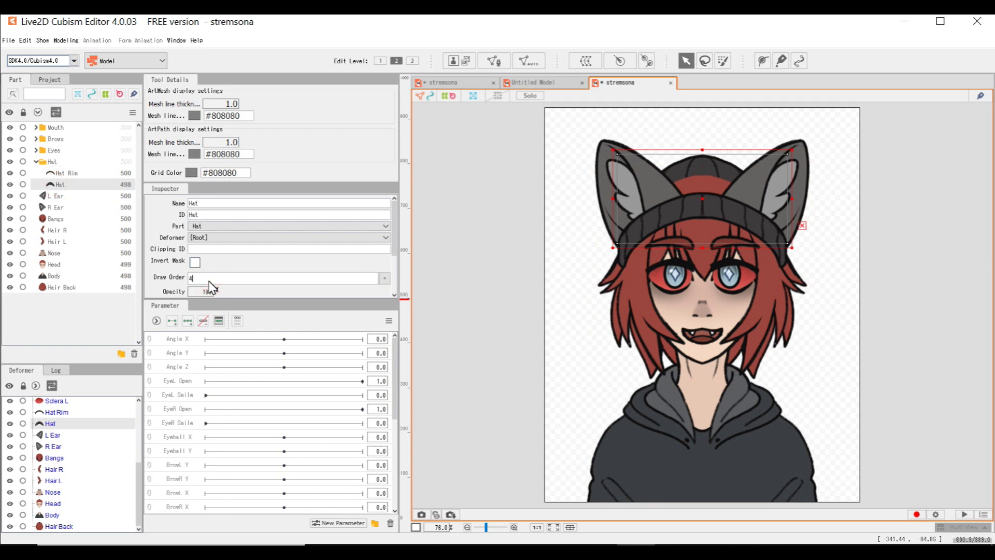
pyautogui.press('Return')
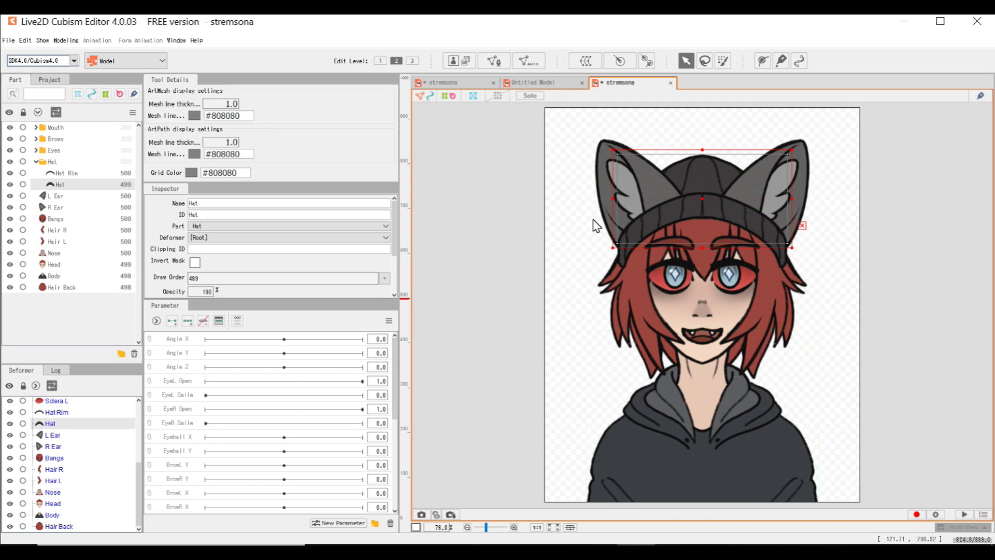
# Step: Create a part folder named Ears above L Ear and move the L Ear and R Ear meshes into it
pyautogui.click(59, 198)
pyautogui.click(121, 353)
pyautogui.write('Ears')
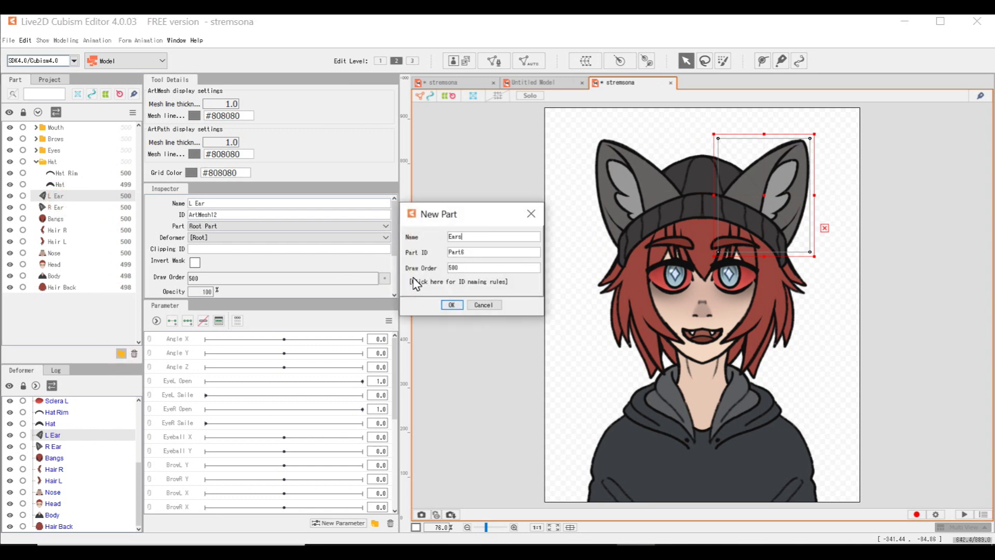
pyautogui.click(452, 305)
pyautogui.moveTo(52, 207); pyautogui.dragTo(51, 203)
# Step: Create a part folder named Front Hair above Bangs and move the Bangs mesh into it
pyautogui.click(54, 207)
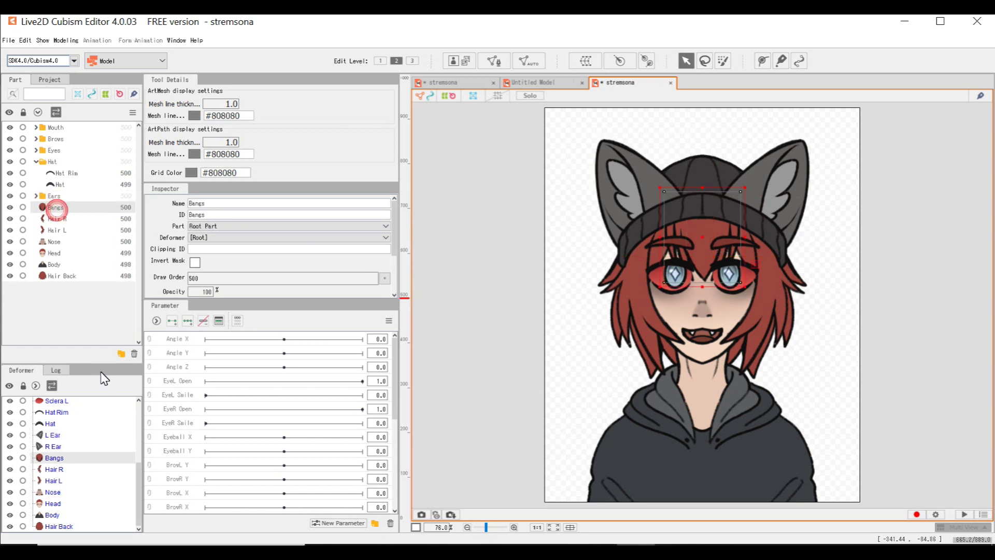
pyautogui.click(121, 353)
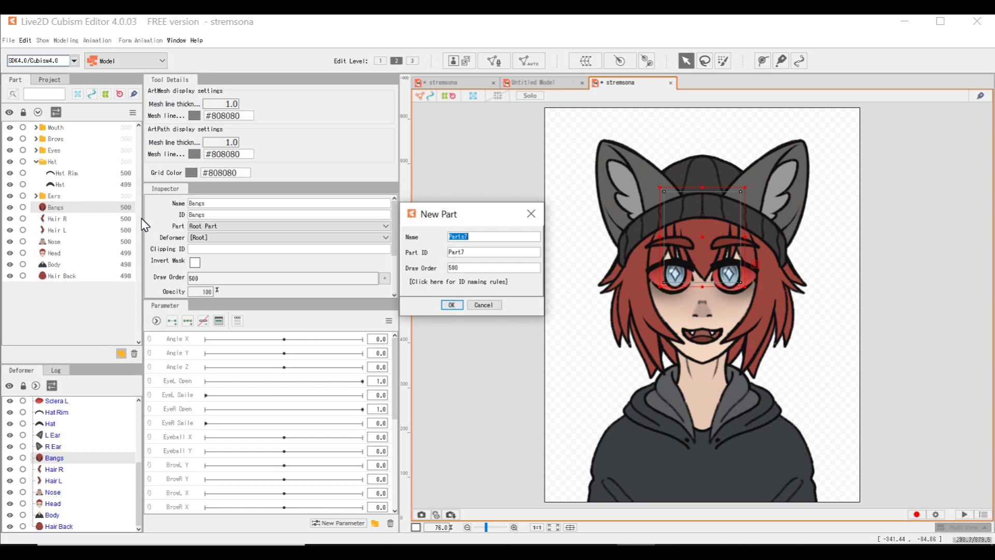
pyautogui.write('B')
pyautogui.press('BackSpace')
pyautogui.press('BackSpace')
pyautogui.press('BackSpace')
pyautogui.write('Front')
pyautogui.press('Return')
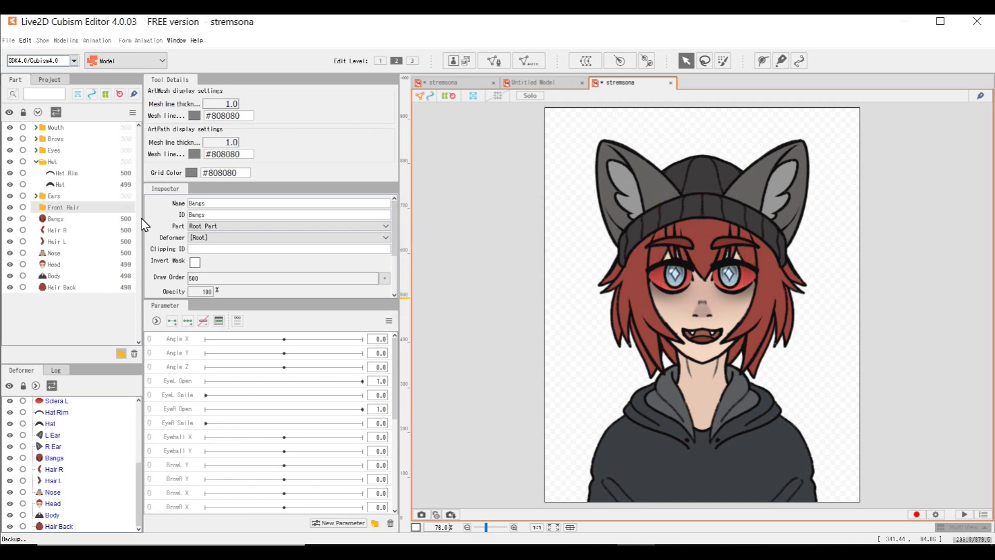
pyautogui.moveTo(51, 221); pyautogui.dragTo(52, 209)
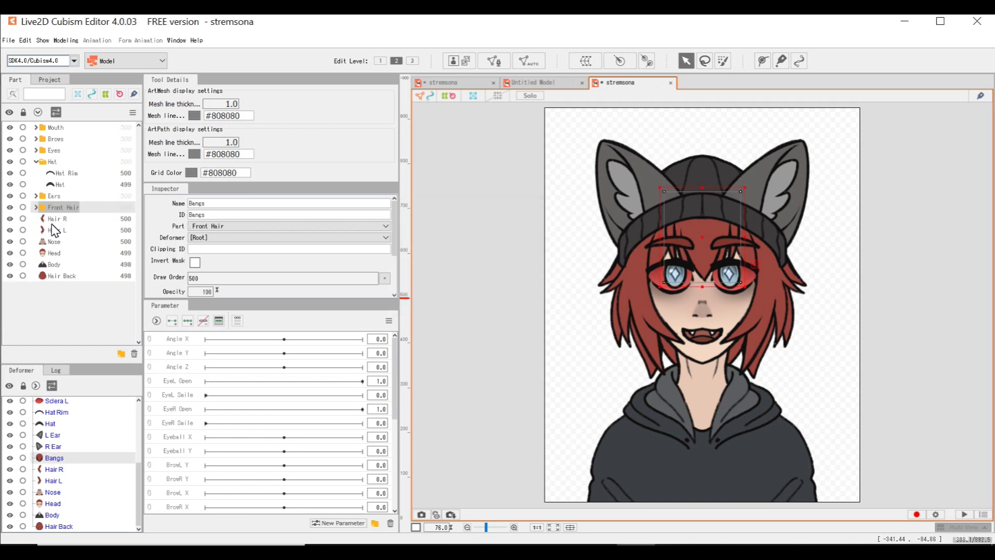
# Step: Create a part folder named Side Hair above Hair R and move the Hair R and Hair L meshes into it
pyautogui.click(55, 230)
pyautogui.click(57, 219)
pyautogui.click(121, 354)
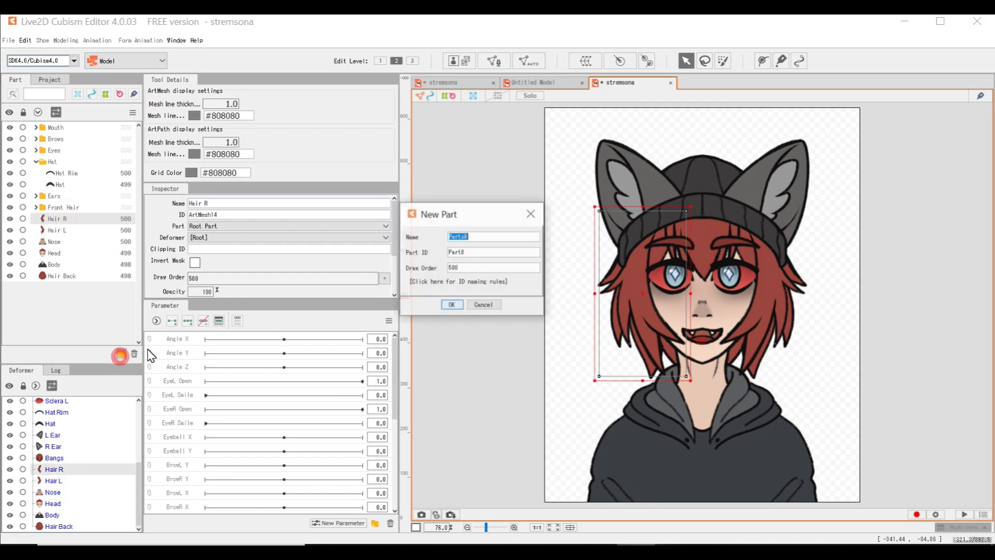
pyautogui.write('Side Hair')
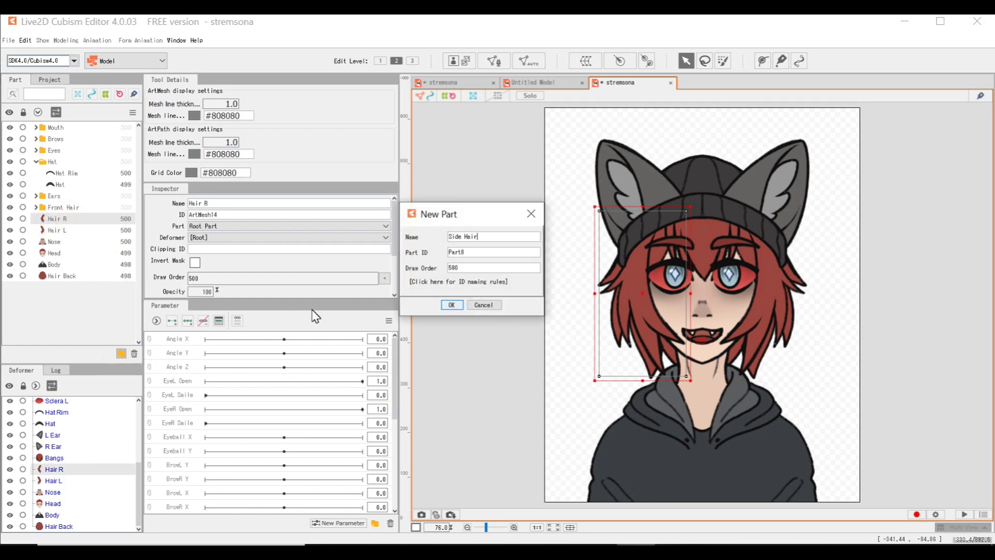
pyautogui.click(451, 305)
pyautogui.moveTo(57, 229)
pyautogui.mouseDown()
pyautogui.moveTo(55, 219)
pyautogui.moveTo(52, 226)
pyautogui.mouseUp()
# Step: Create a part folder named Nose above the Nose mesh and move that mesh into it
pyautogui.click(53, 230)
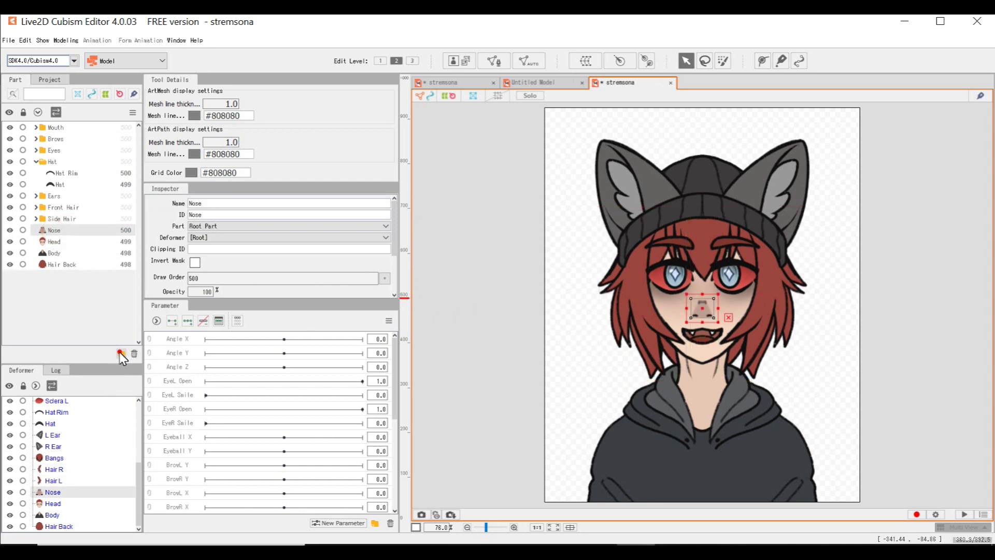
pyautogui.click(120, 353)
pyautogui.write('Nose')
pyautogui.press('Return')
pyautogui.click(50, 242)
pyautogui.moveTo(50, 242)
pyautogui.mouseDown()
pyautogui.moveTo(48, 229)
pyautogui.moveTo(54, 241)
pyautogui.mouseUp()
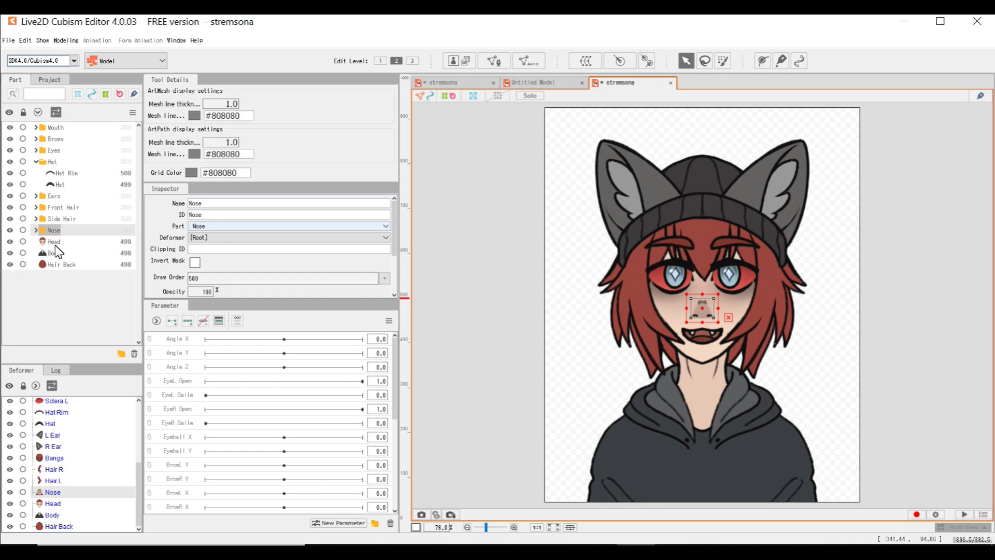
# Step: Create a part folder named Head above the Head mesh and move that mesh into it
pyautogui.click(54, 241)
pyautogui.click(121, 354)
pyautogui.write('Head')
pyautogui.press('Return')
pyautogui.moveTo(57, 254); pyautogui.dragTo(50, 242)
# Step: Create a part folder named Body above the Body mesh and move that mesh into it
pyautogui.click(51, 254)
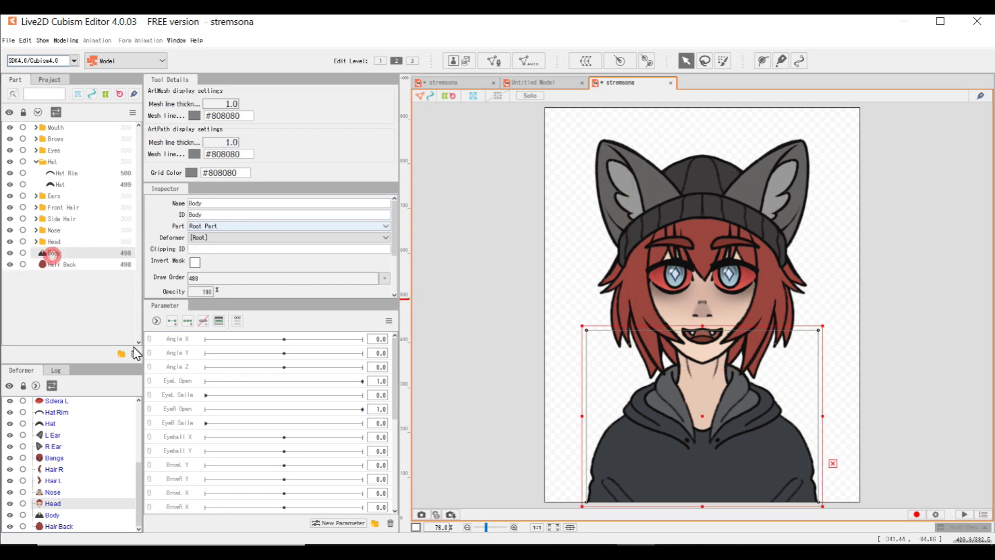
pyautogui.click(121, 353)
pyautogui.write('B')
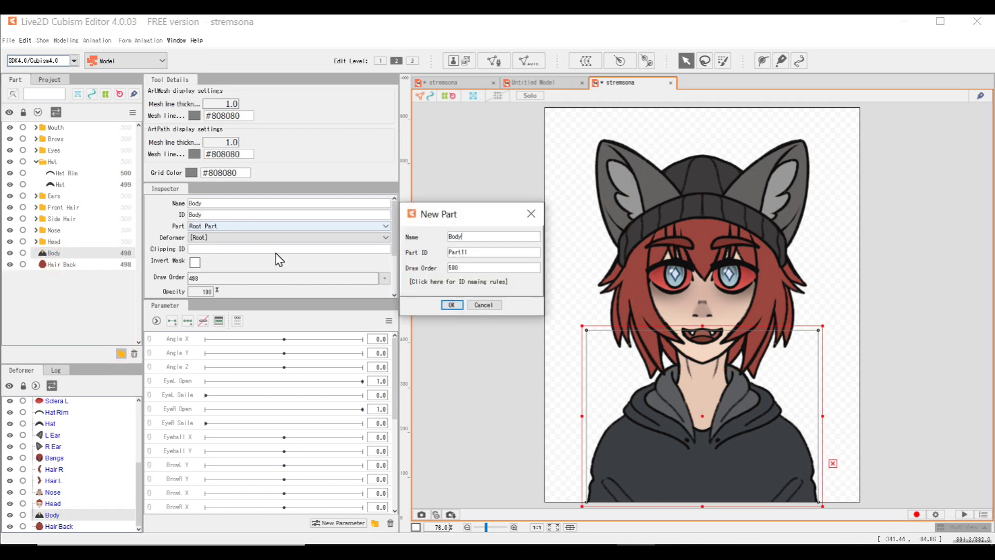
pyautogui.write('ody')
pyautogui.press('Return')
pyautogui.moveTo(55, 266); pyautogui.dragTo(51, 254)
# Step: Create a part folder named Back Hair, move the Hair Back mesh into it and collapse the Hat folder
pyautogui.click(54, 266)
pyautogui.click(120, 354)
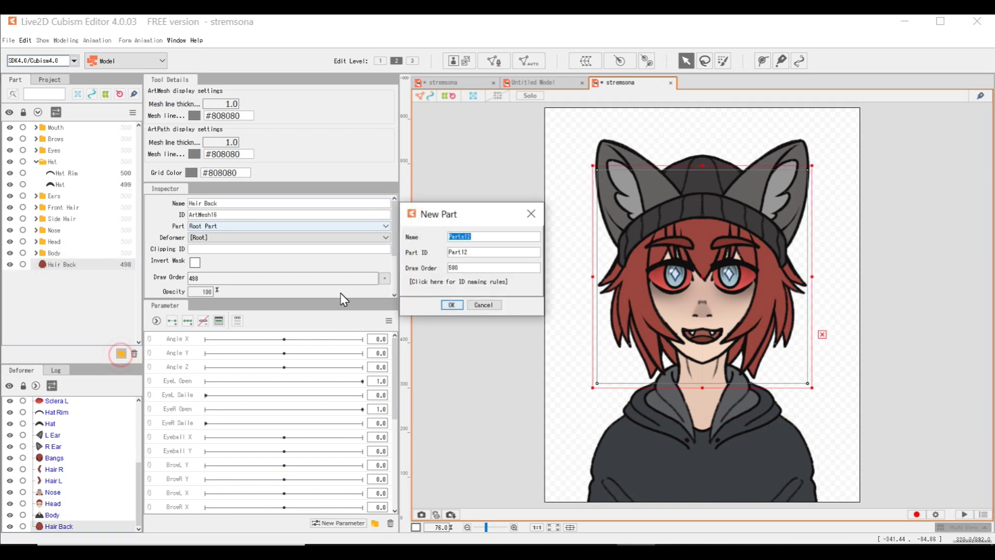
pyautogui.write('Hair')
pyautogui.press('BackSpace')
pyautogui.press('BackSpace')
pyautogui.press('BackSpace')
pyautogui.press('BackSpace')
pyautogui.write('Back Hair')
pyautogui.press('Return')
pyautogui.moveTo(68, 276); pyautogui.dragTo(62, 265)
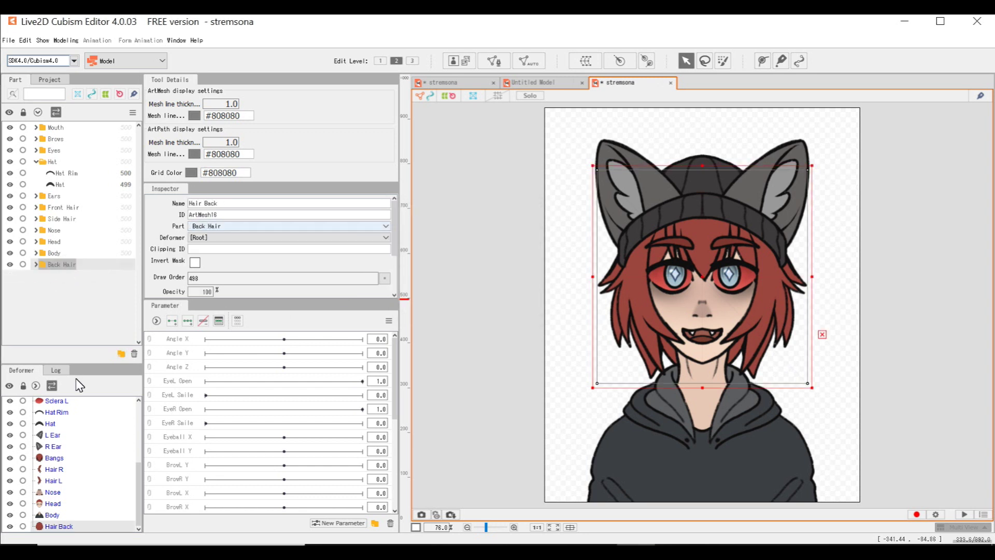
pyautogui.click(36, 162)
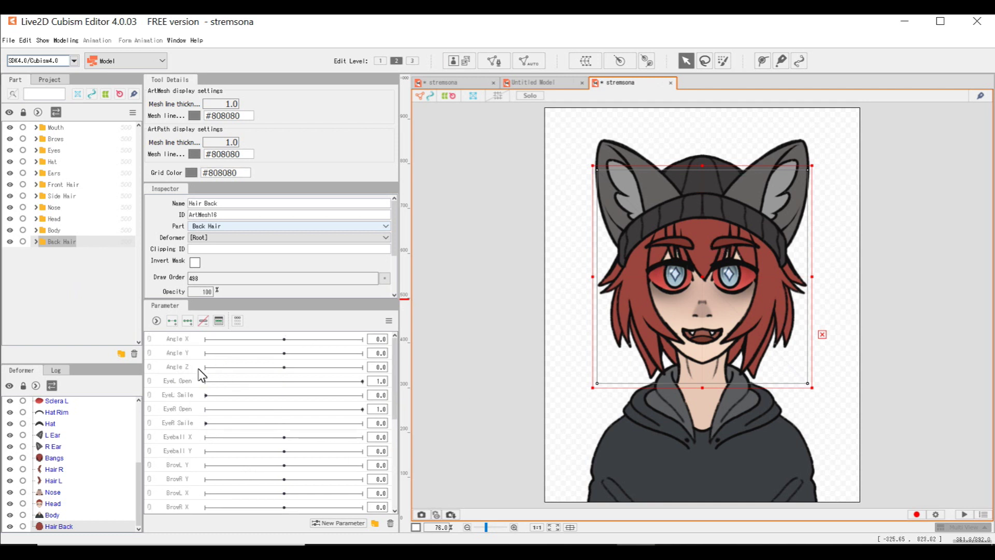
# Step: Look through the whole list of default parameters, from Angle X down to Hair Move Back
pyautogui.scroll(-5, 208, 394)
pyautogui.scroll(5, 207, 395)
pyautogui.scroll(-5, 191, 365)
pyautogui.moveTo(260, 385); pyautogui.dragTo(286, 393)
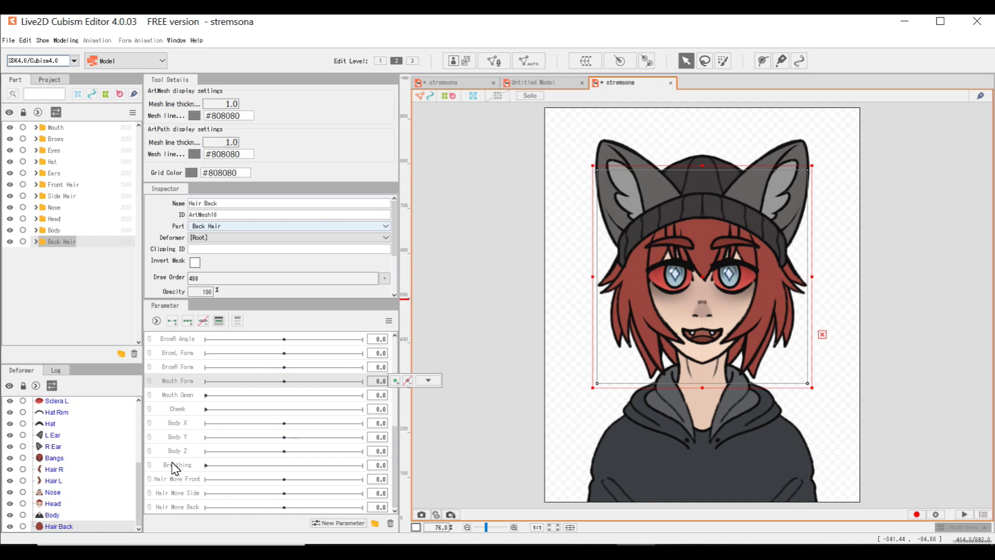
pyautogui.scroll(5, 174, 468)
pyautogui.scroll(-5, 177, 357)
pyautogui.scroll(5, 177, 352)
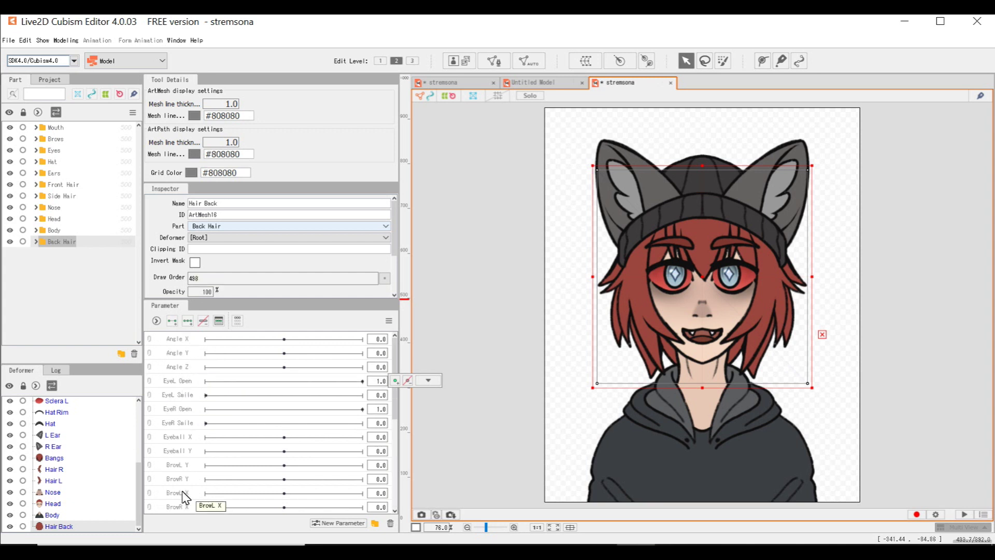
# Step: Delete the Angle Y and Angle Z parameters from the model
pyautogui.click(189, 352)
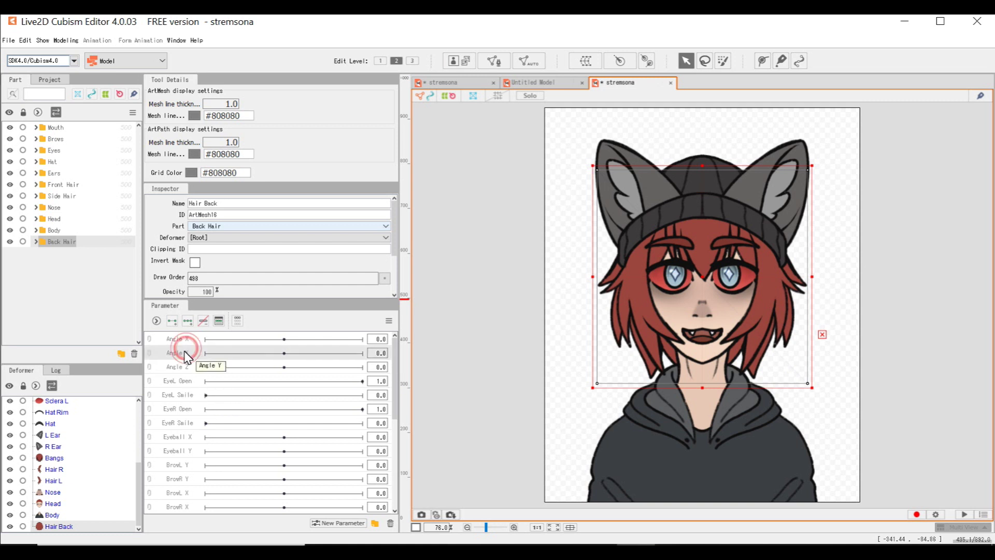
pyautogui.click(389, 523)
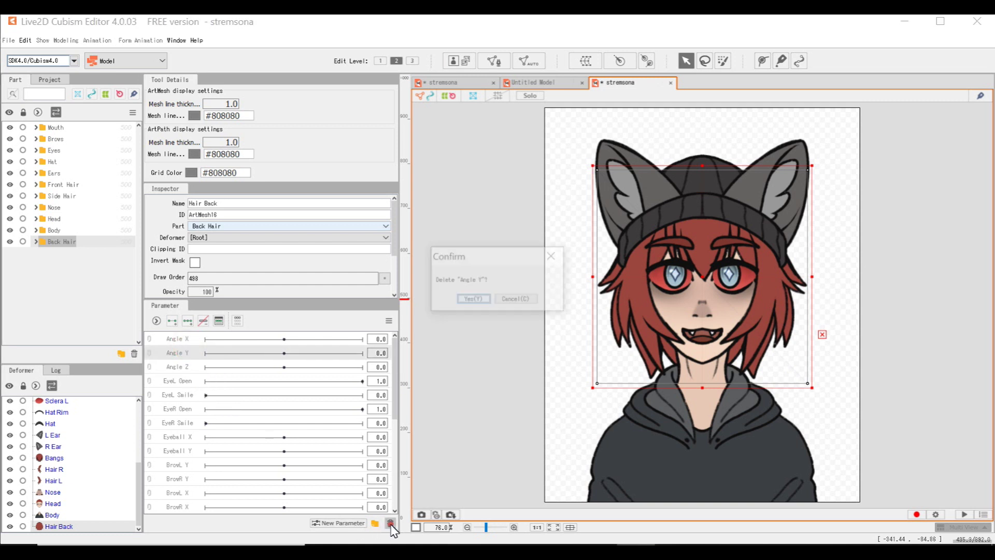
pyautogui.click(475, 298)
pyautogui.click(188, 354)
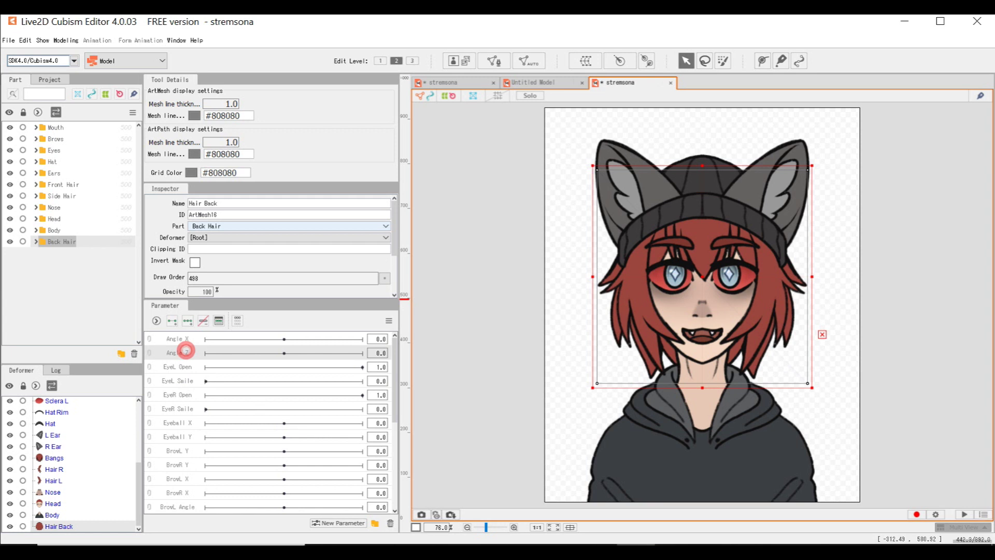
pyautogui.click(390, 523)
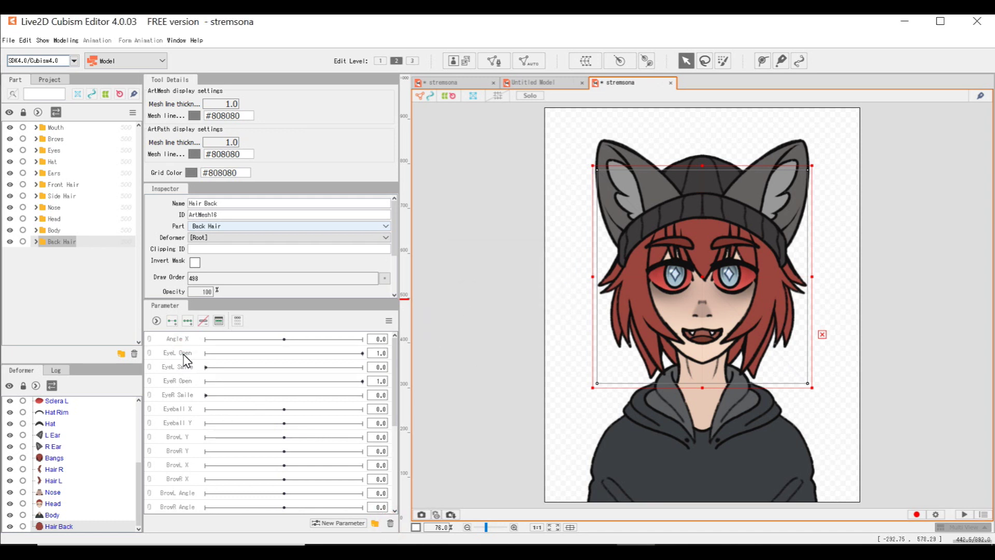
# Step: Delete the EyeL Smile and EyeR Smile parameters from the model
pyautogui.click(184, 367)
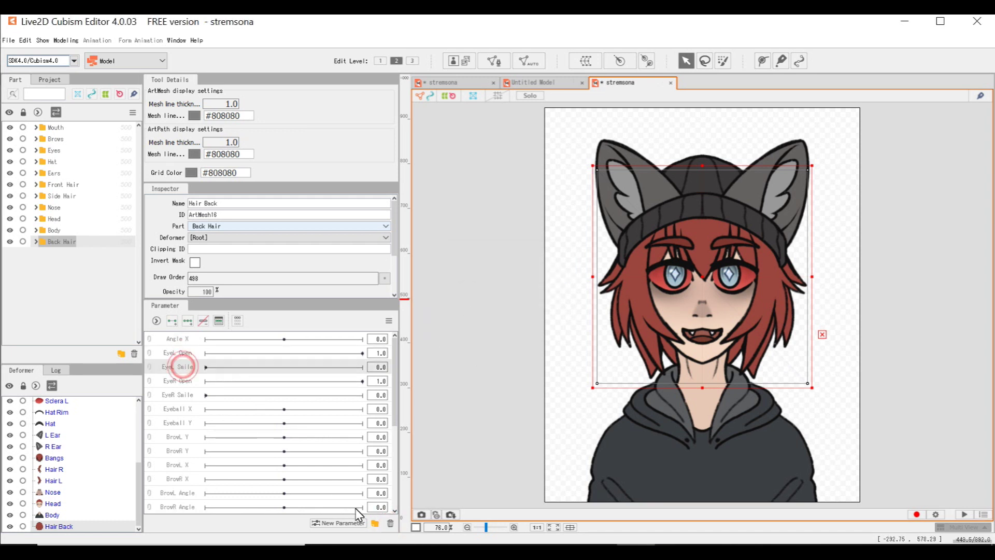
pyautogui.click(391, 523)
pyautogui.click(473, 299)
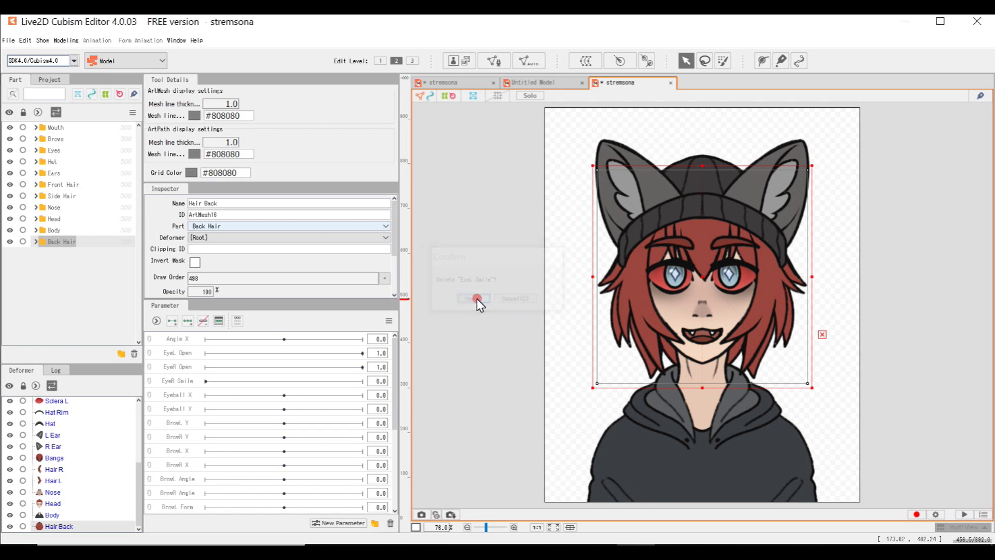
pyautogui.click(187, 381)
pyautogui.click(390, 523)
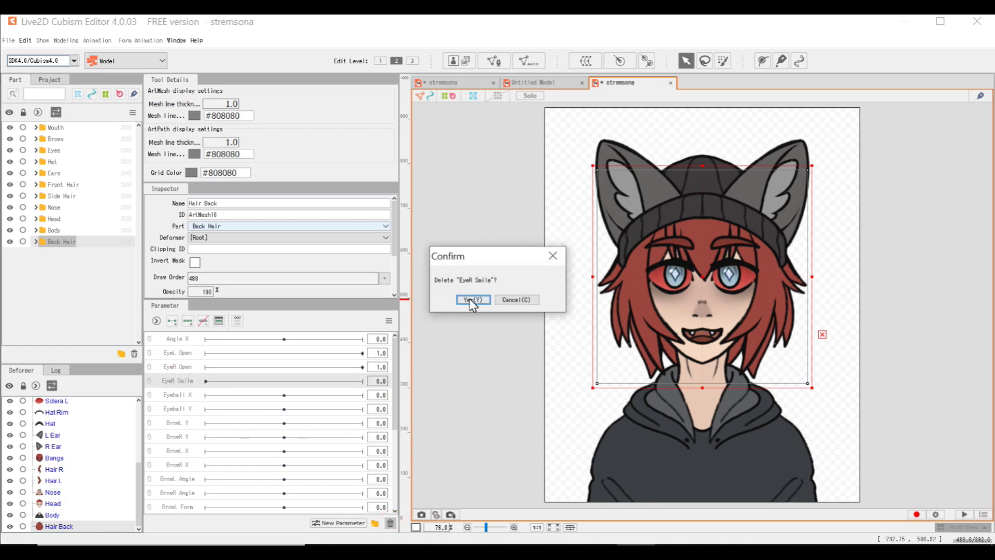
pyautogui.click(472, 299)
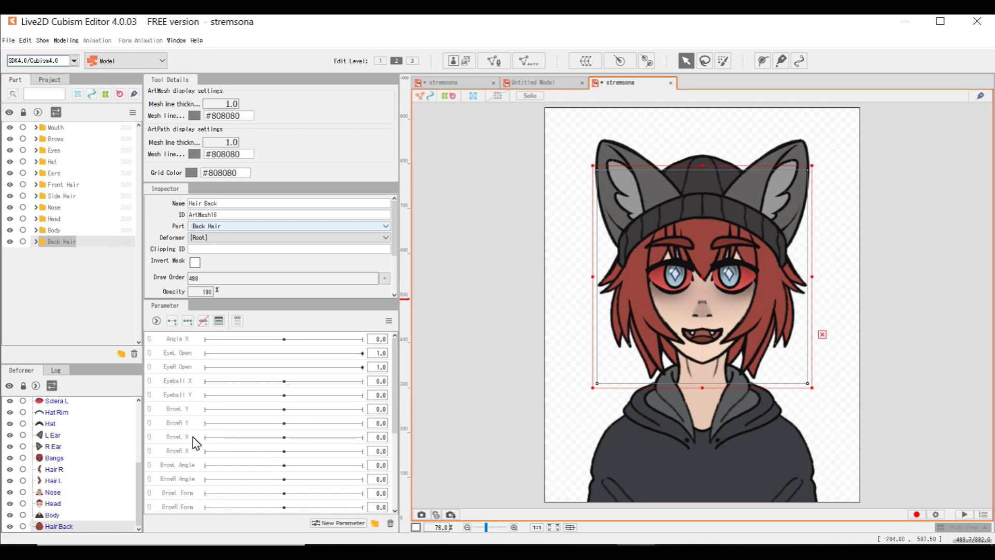
# Step: Delete the BrowL X and BrowR X parameters, keeping the two vertical brow parameters
pyautogui.click(186, 438)
pyautogui.click(390, 523)
pyautogui.click(473, 300)
pyautogui.click(184, 436)
pyautogui.click(390, 523)
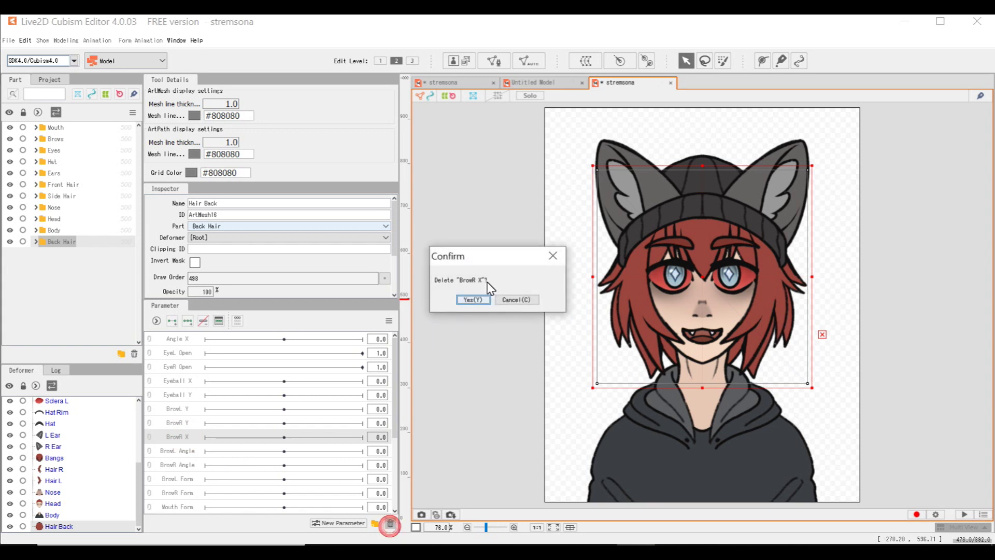
pyautogui.click(473, 299)
# Step: Delete the BrowL Angle and BrowR Angle parameters from the model
pyautogui.click(180, 438)
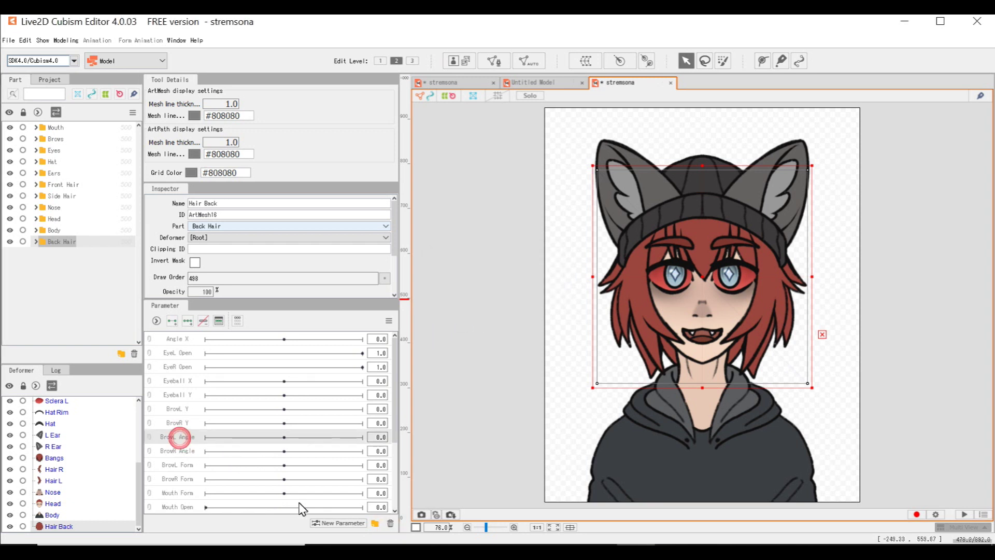
pyautogui.click(390, 523)
pyautogui.click(473, 299)
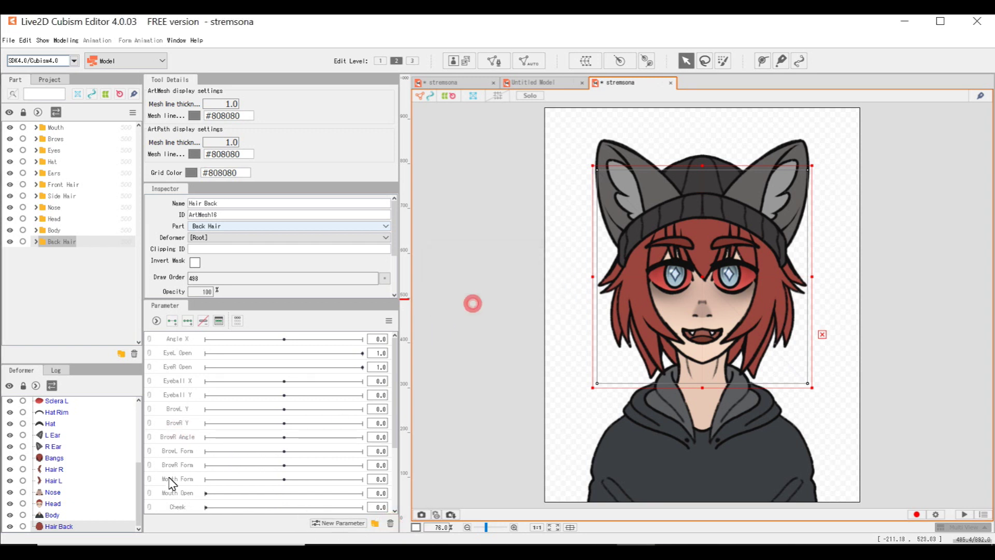
pyautogui.click(180, 435)
pyautogui.click(390, 523)
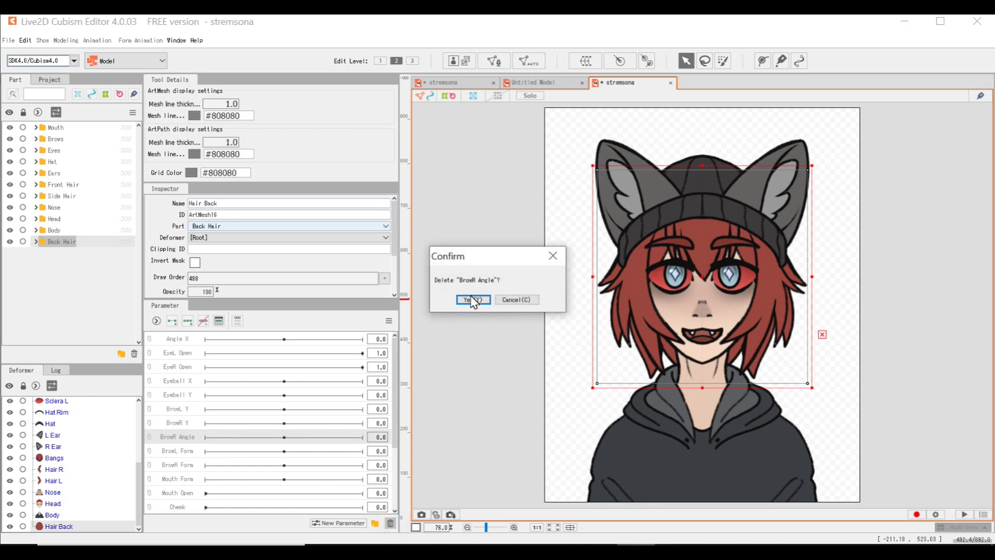
pyautogui.click(473, 299)
# Step: Delete the BrowL Form and BrowR Form parameters from the model
pyautogui.click(181, 440)
pyautogui.click(390, 523)
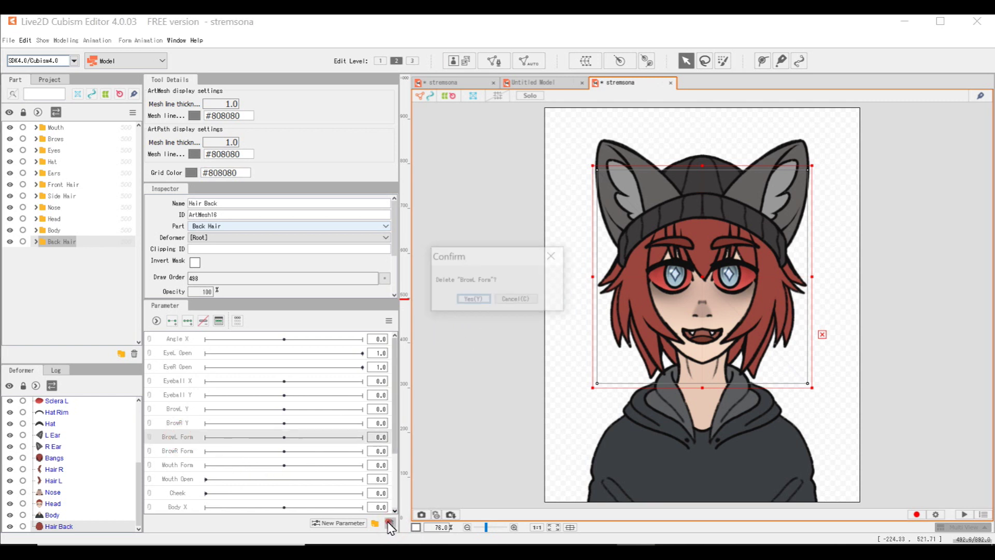
pyautogui.click(472, 302)
pyautogui.click(187, 437)
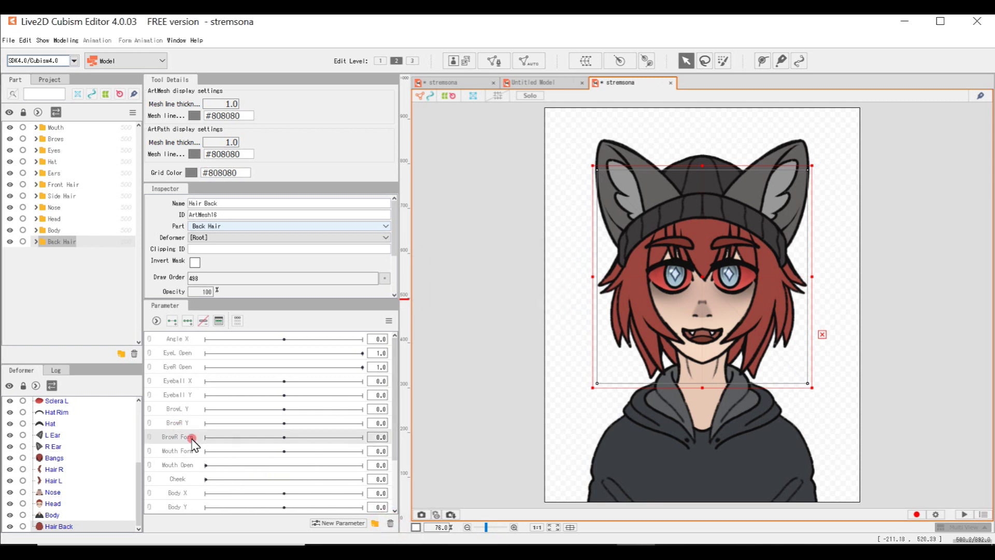
pyautogui.click(390, 522)
pyautogui.click(473, 299)
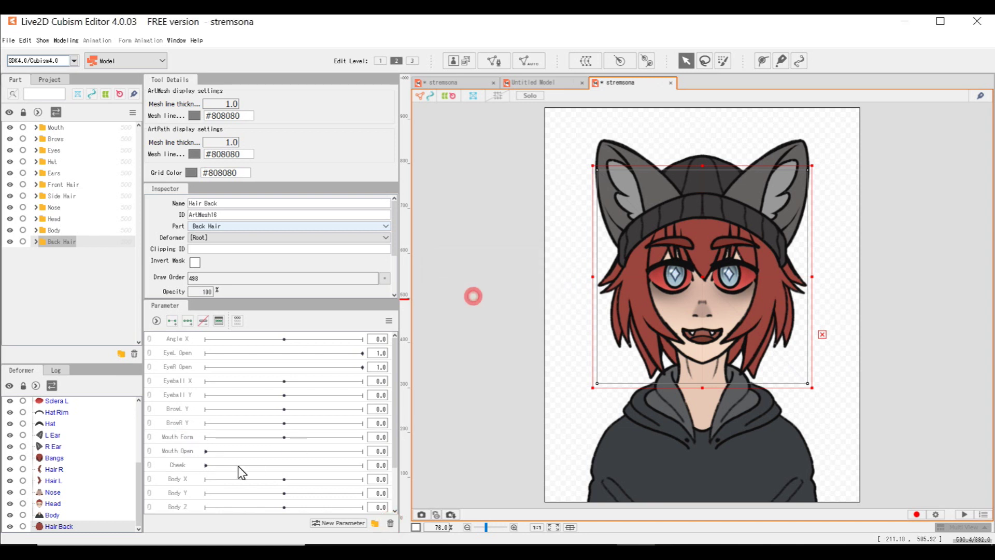
# Step: Delete the Mouth Form and Cheek parameters, keeping Mouth Open
pyautogui.click(187, 436)
pyautogui.click(390, 522)
pyautogui.click(472, 299)
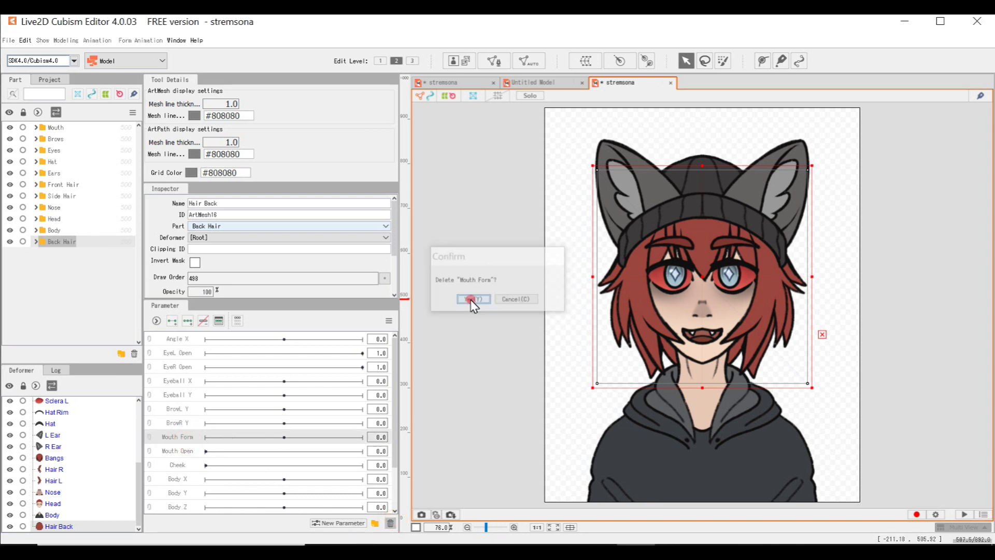
pyautogui.click(171, 449)
pyautogui.click(391, 523)
pyautogui.click(473, 304)
# Step: Delete the Body X, Body Y and Body Z parameters from the model
pyautogui.scroll(-1, 190, 440)
pyautogui.click(184, 423)
pyautogui.click(390, 523)
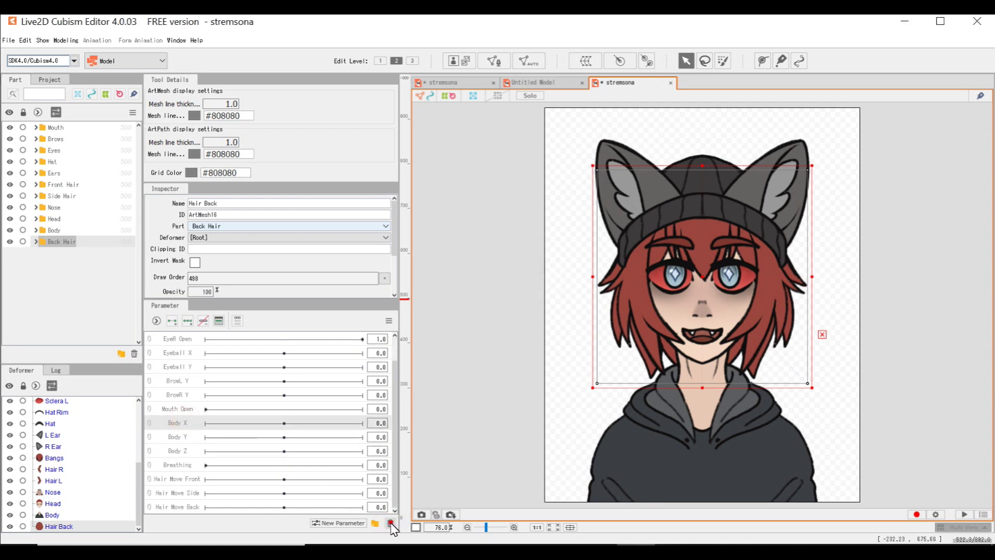
pyautogui.click(473, 299)
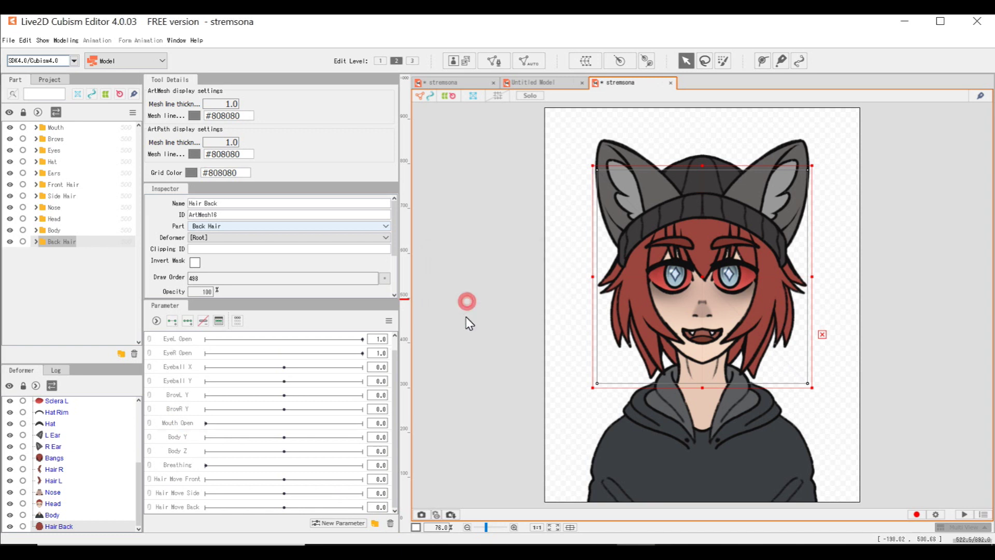
pyautogui.click(178, 437)
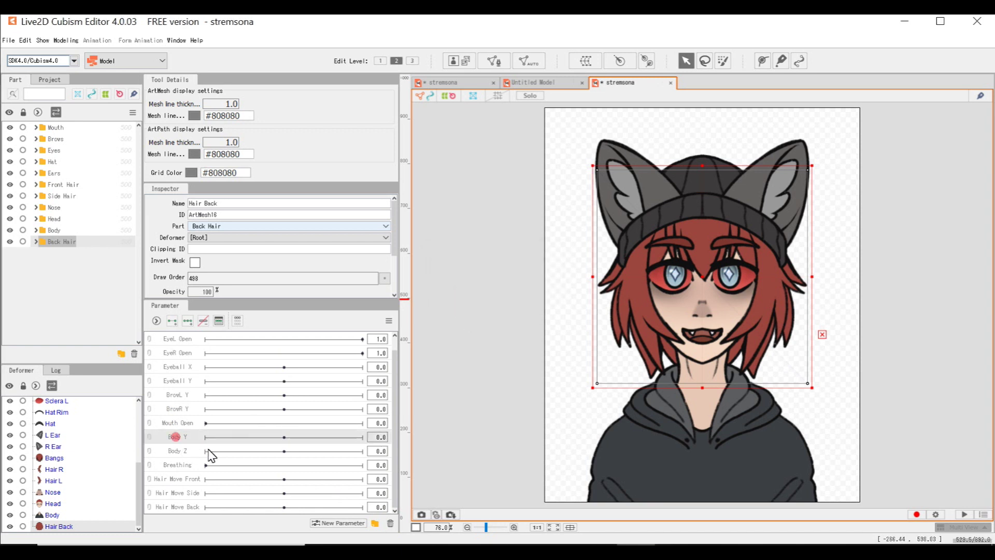
pyautogui.click(391, 523)
pyautogui.click(472, 299)
pyautogui.click(172, 450)
pyautogui.click(391, 523)
pyautogui.click(472, 299)
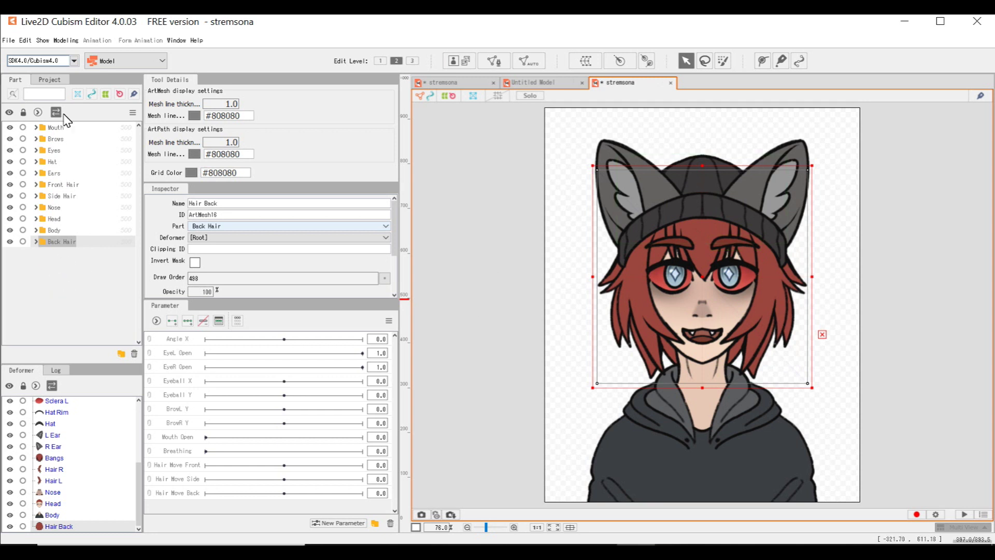
# Step: Expand the Mouth, Brows, Eyes, Hat and Ears part folders and review the Angle X and EyeL Open parameters
pyautogui.click(36, 127)
pyautogui.click(35, 162)
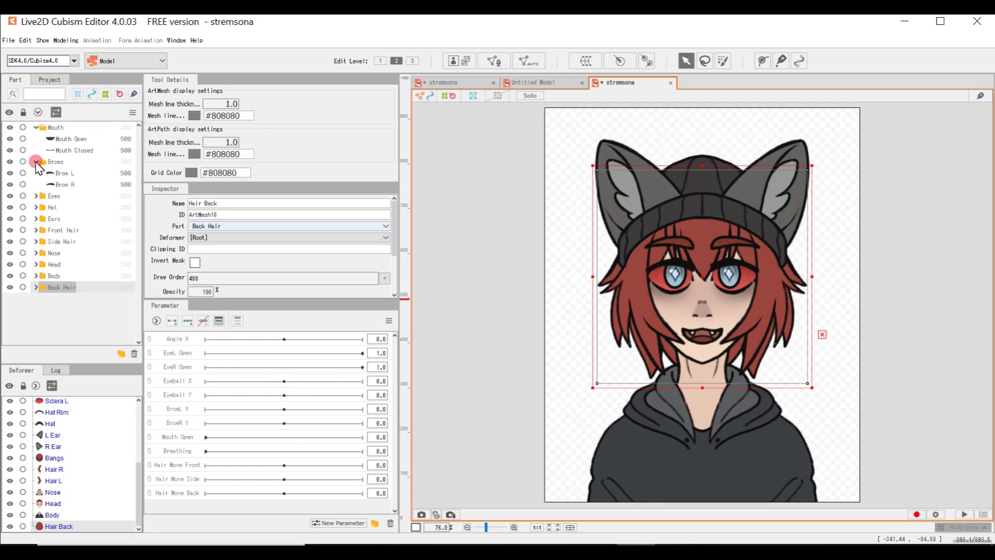
pyautogui.click(36, 196)
pyautogui.scroll(-2, 62, 197)
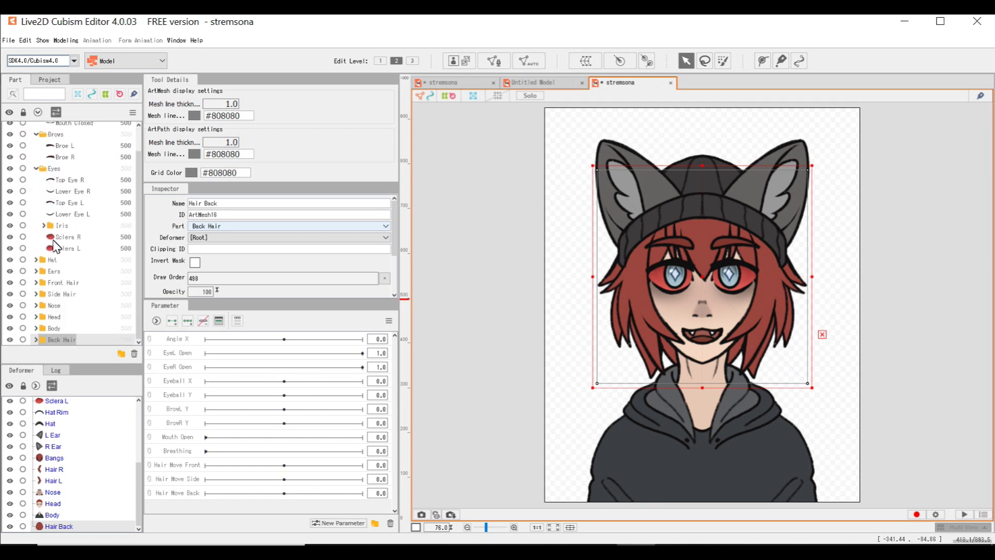
pyautogui.click(36, 259)
pyautogui.click(36, 271)
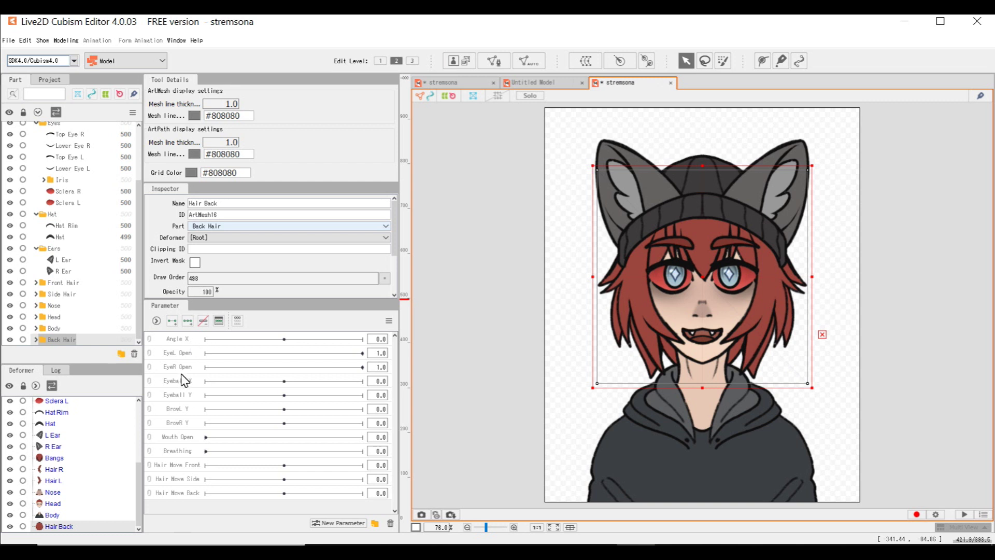
pyautogui.click(180, 338)
pyautogui.click(178, 354)
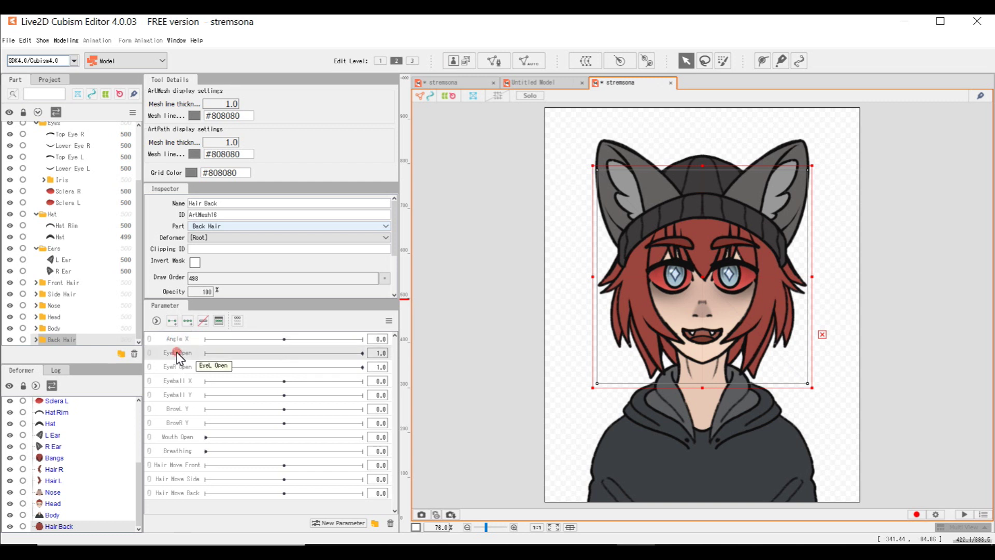
# Step: Review the EyeR Open, Eyeball X, Eyeball Y and BrowL Y parameters
pyautogui.click(175, 370)
pyautogui.click(175, 382)
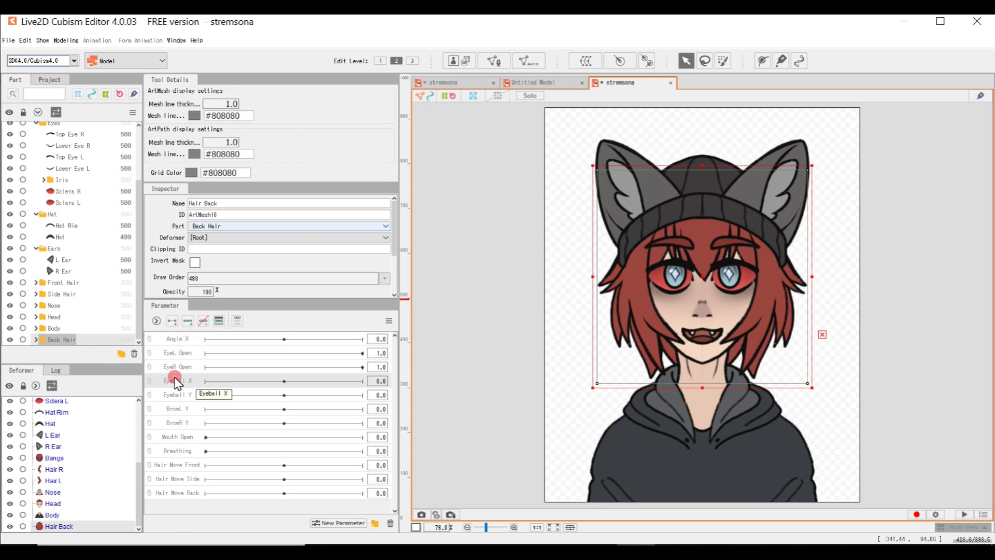
pyautogui.click(176, 392)
pyautogui.click(176, 409)
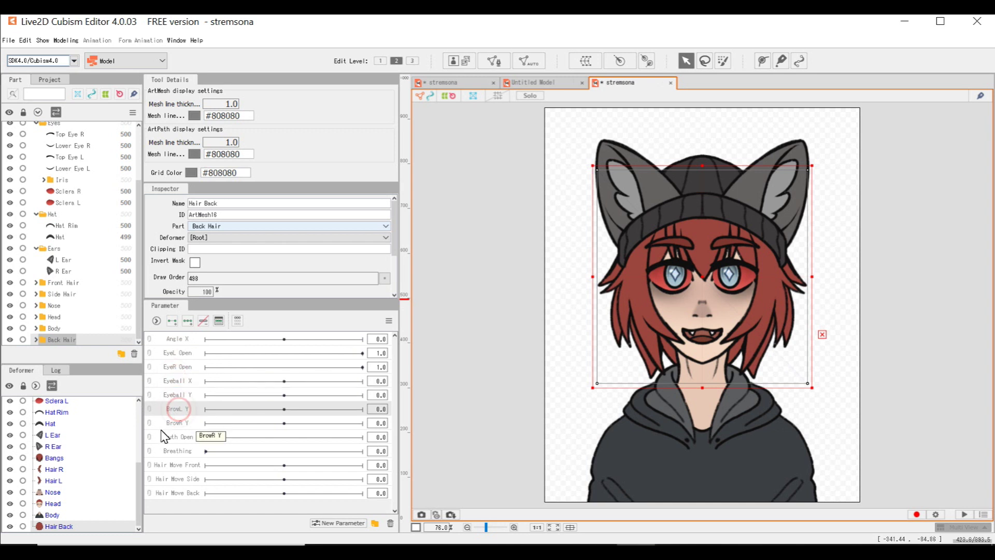
# Step: Expand the Front Hair, Side Hair, Nose, Head, Body and Back Hair part folders and select the Angle X parameter
pyautogui.click(35, 282)
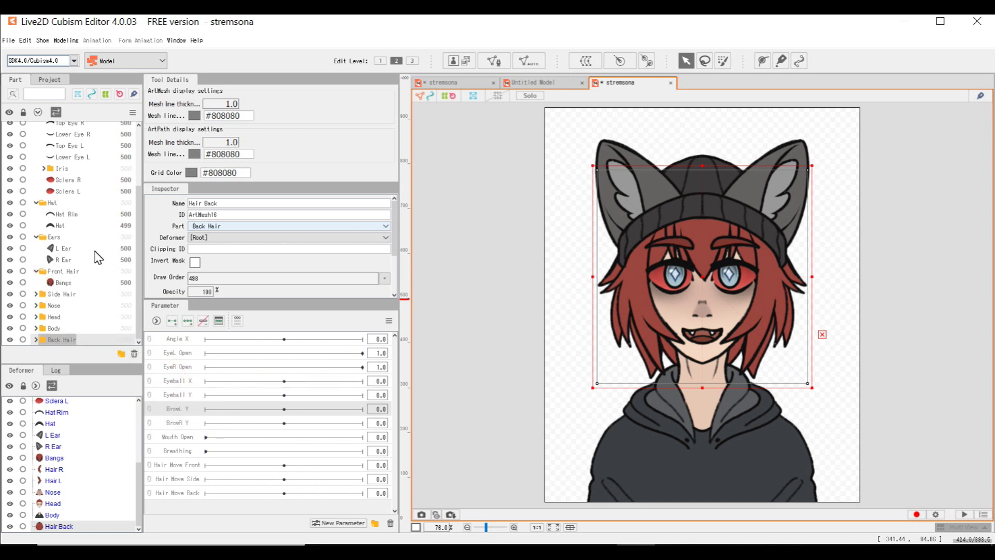
pyautogui.click(36, 293)
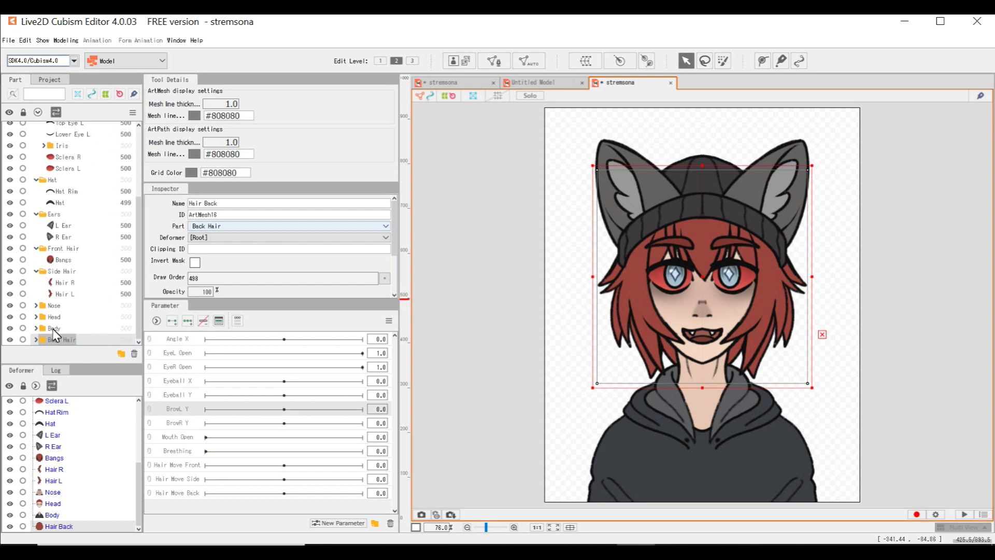
pyautogui.click(36, 305)
pyautogui.click(35, 316)
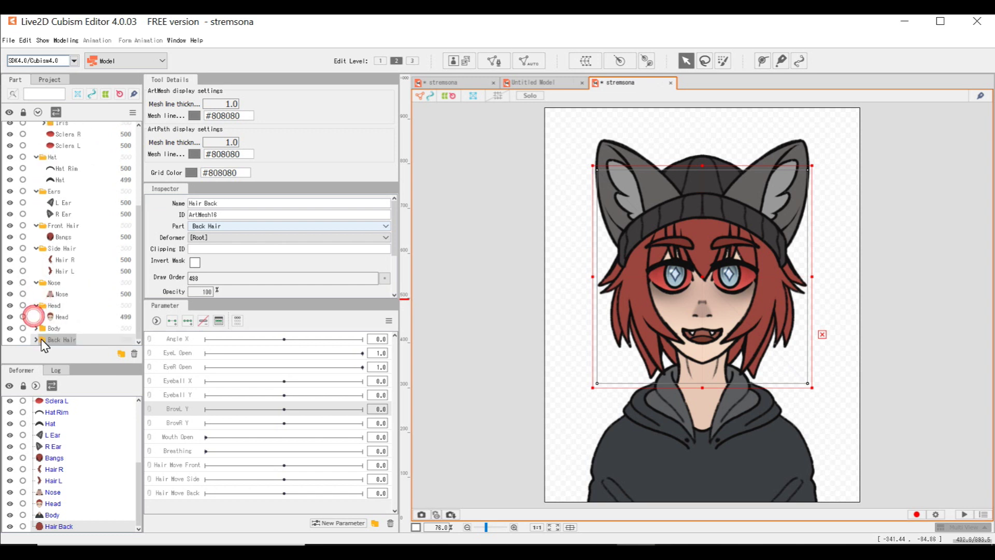
pyautogui.click(36, 329)
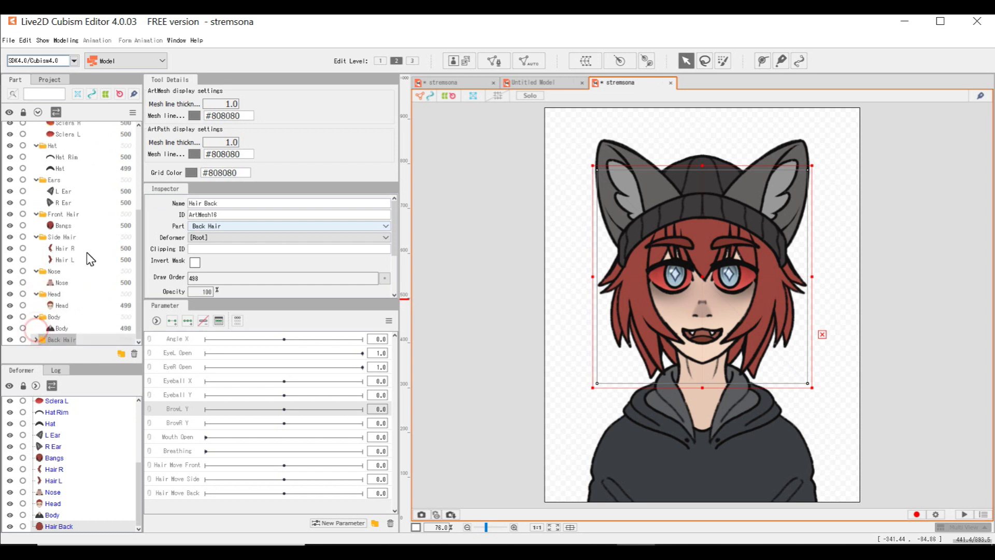
pyautogui.click(35, 339)
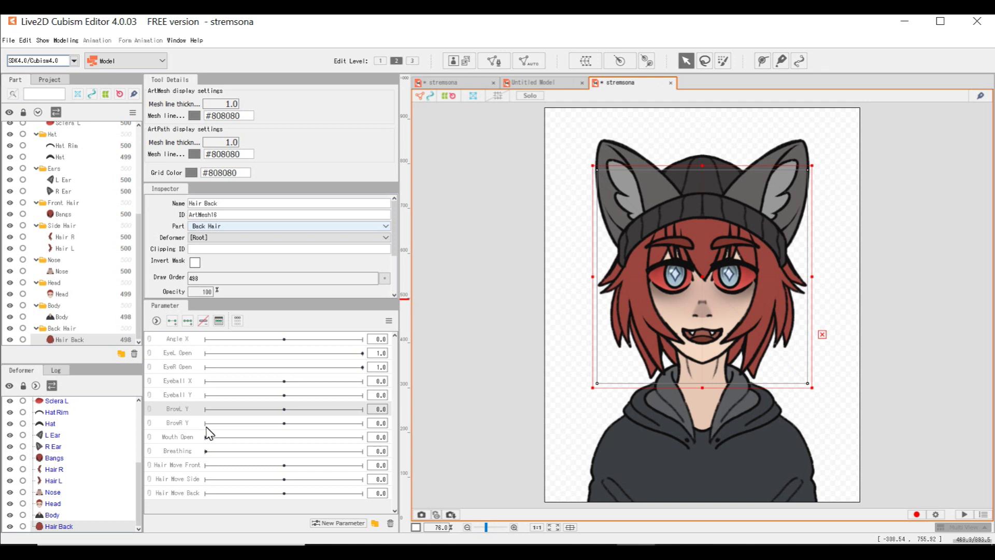
pyautogui.click(177, 340)
pyautogui.click(175, 343)
pyautogui.click(174, 343)
pyautogui.click(179, 338)
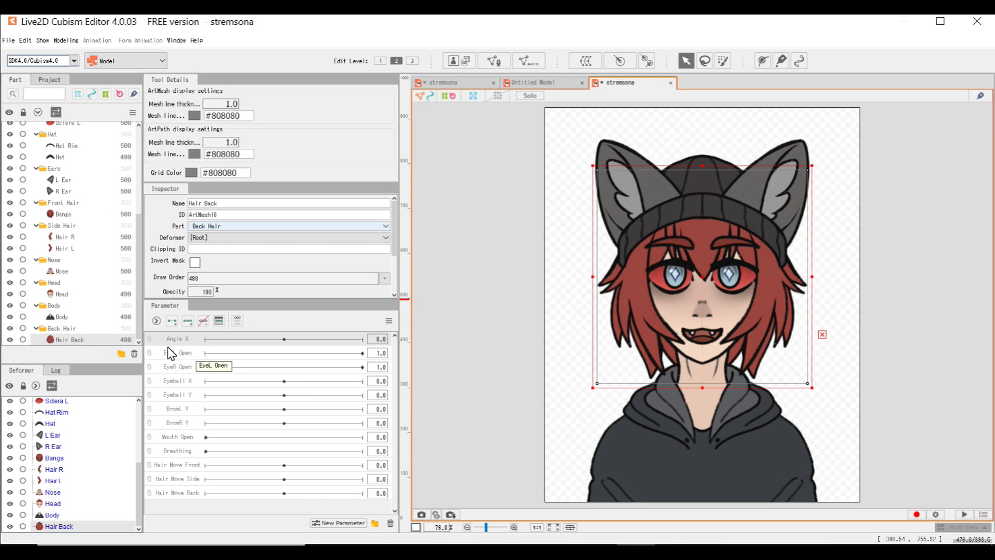
# Step: Select the Mouth Open mesh in the Mouth part folder
pyautogui.scroll(5, 55, 266)
pyautogui.click(66, 139)
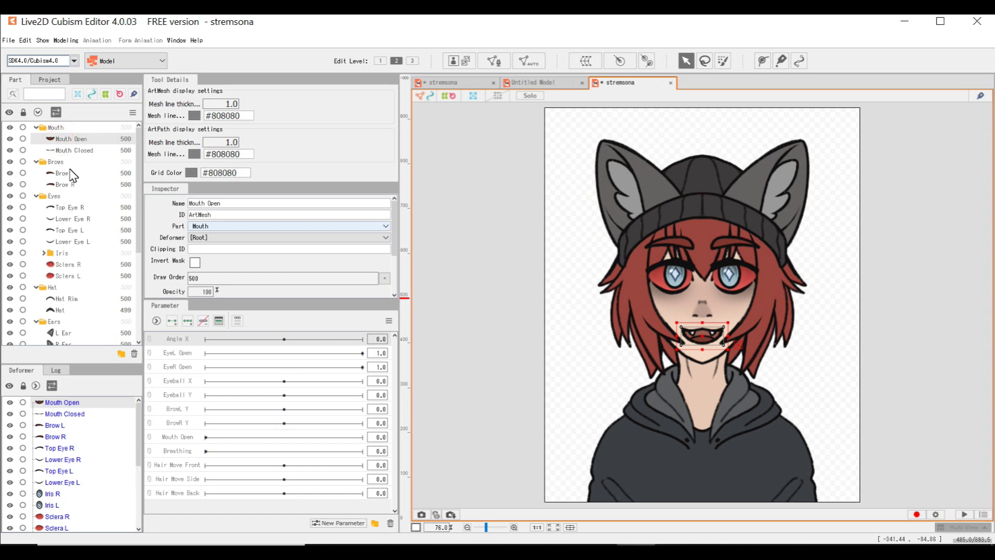
pyautogui.click(69, 150)
pyautogui.click(65, 139)
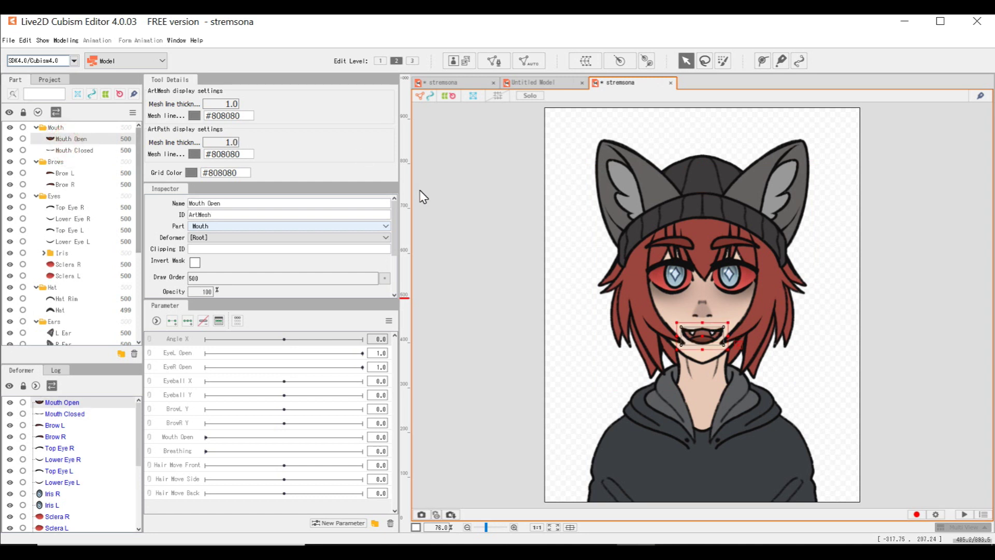
pyautogui.click(529, 61)
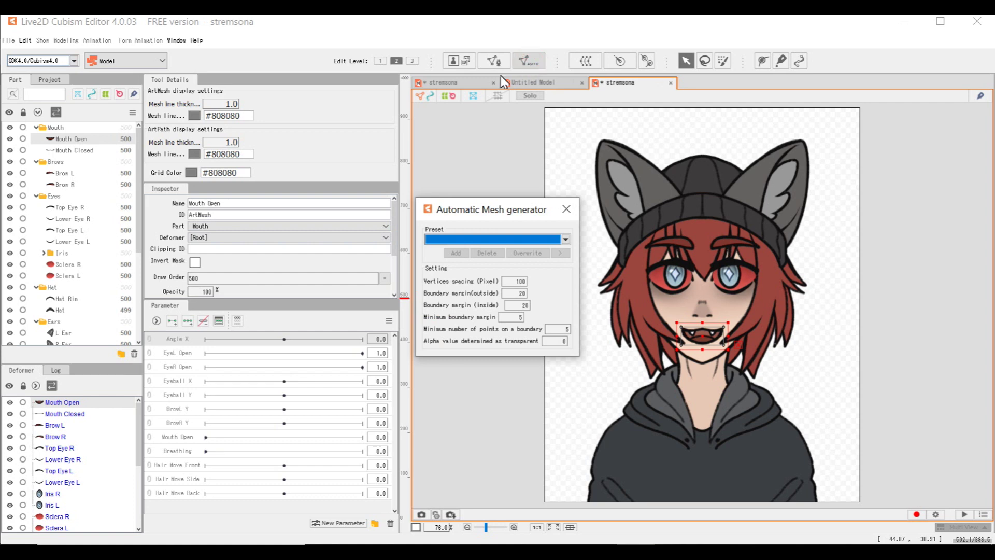
pyautogui.click(572, 211)
pyautogui.click(494, 61)
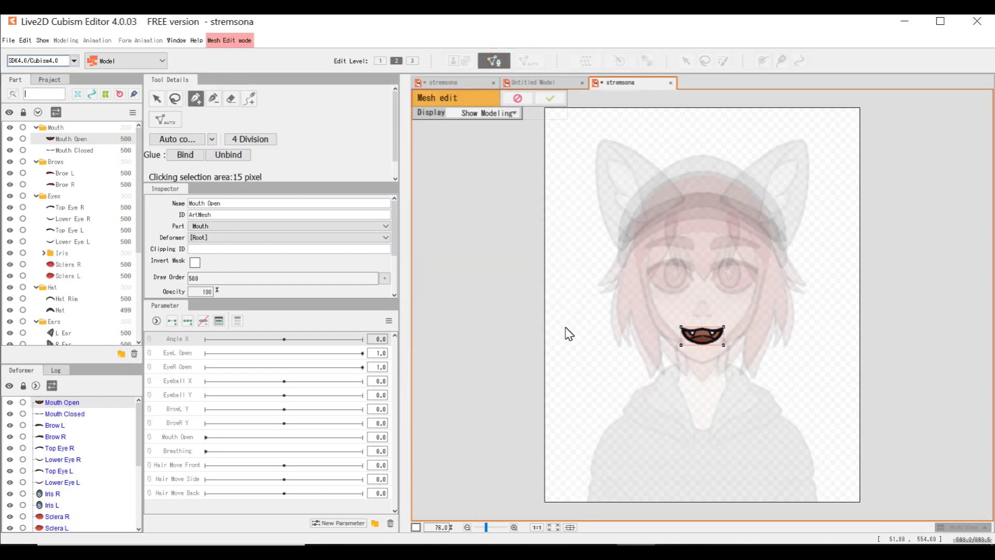
pyautogui.scroll(10, 699, 356)
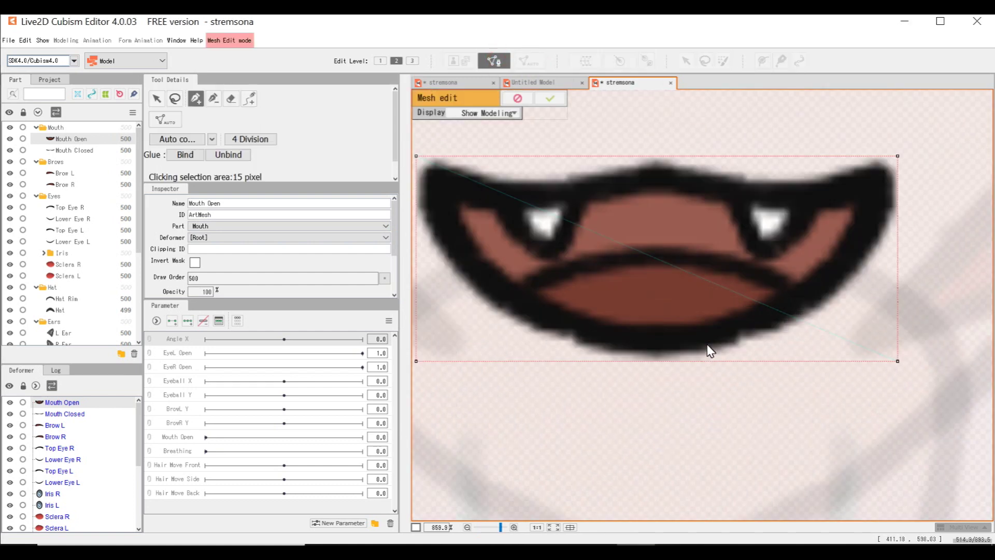
pyautogui.scroll(-3, 535, 207)
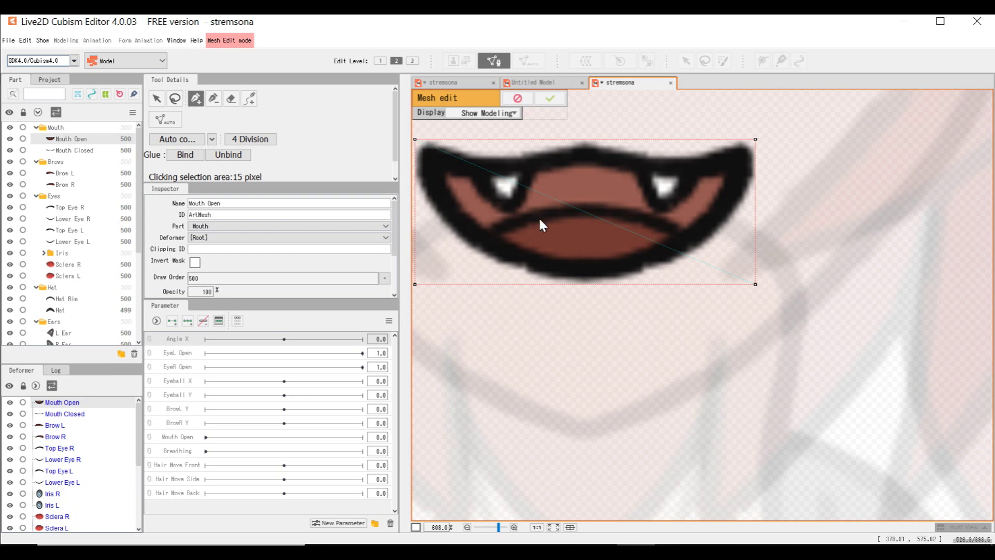
pyautogui.moveTo(596, 201); pyautogui.dragTo(755, 141)
pyautogui.click(516, 99)
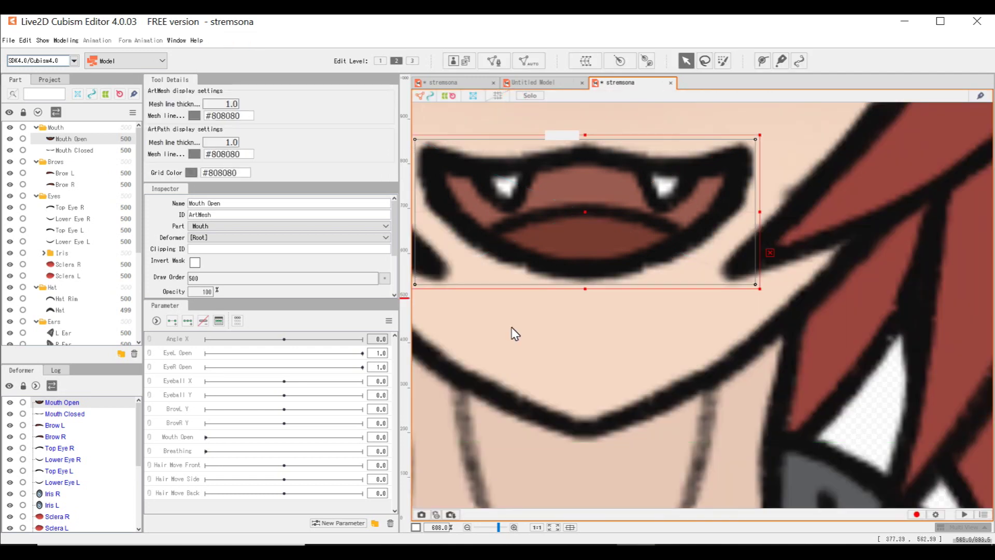
pyautogui.hotkey('ctrl', '0')
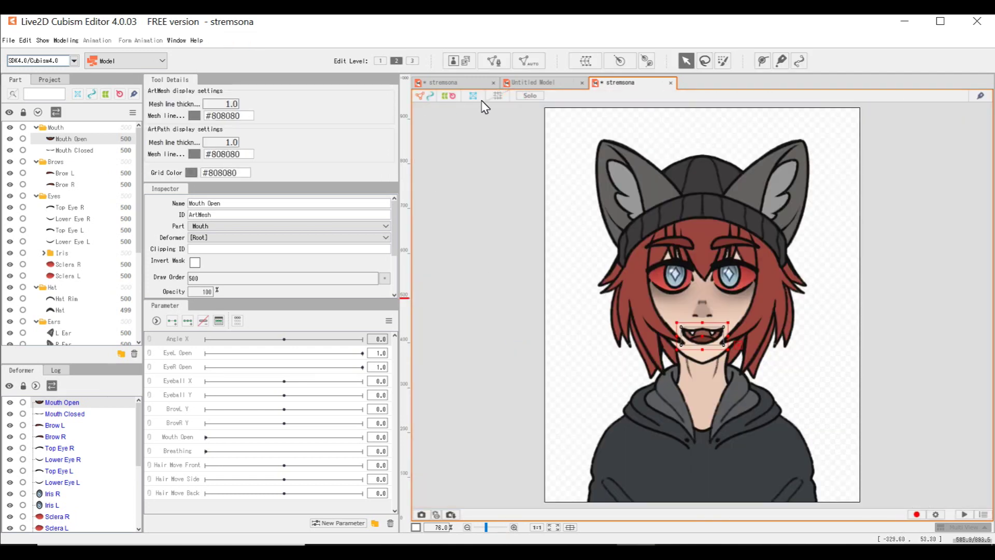
# Step: Generate automatic meshes for Mouth Open and Mouth Closed with the Standard preset
pyautogui.click(529, 61)
pyautogui.click(539, 241)
pyautogui.click(456, 251)
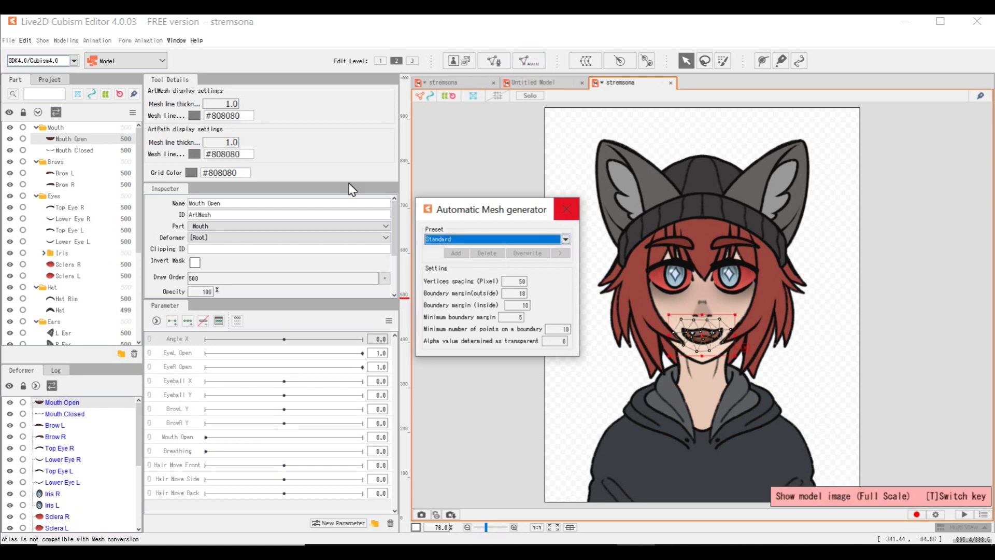
pyautogui.click(72, 150)
pyautogui.click(566, 239)
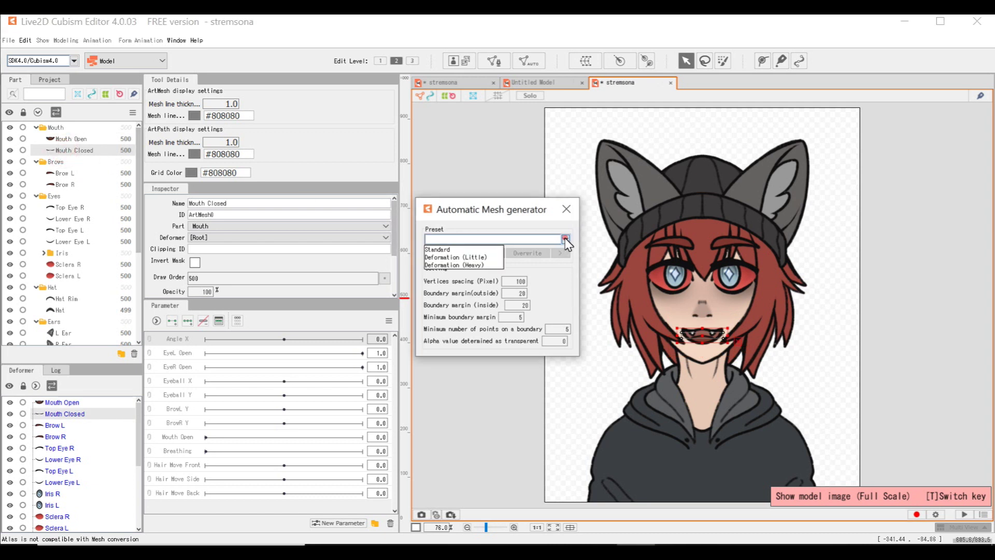
pyautogui.click(437, 250)
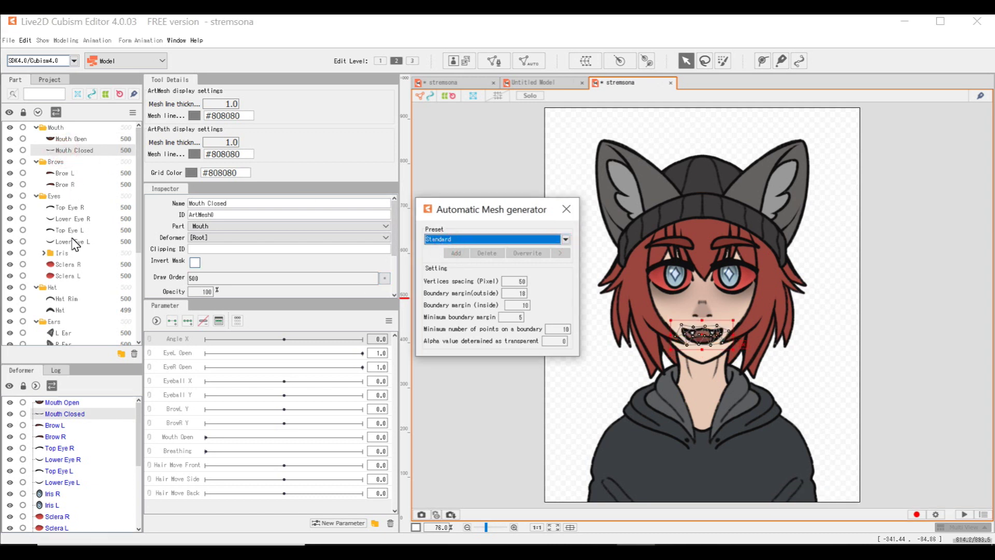
# Step: Generate automatic meshes for Brow L and Brow R with the Standard preset
pyautogui.click(64, 173)
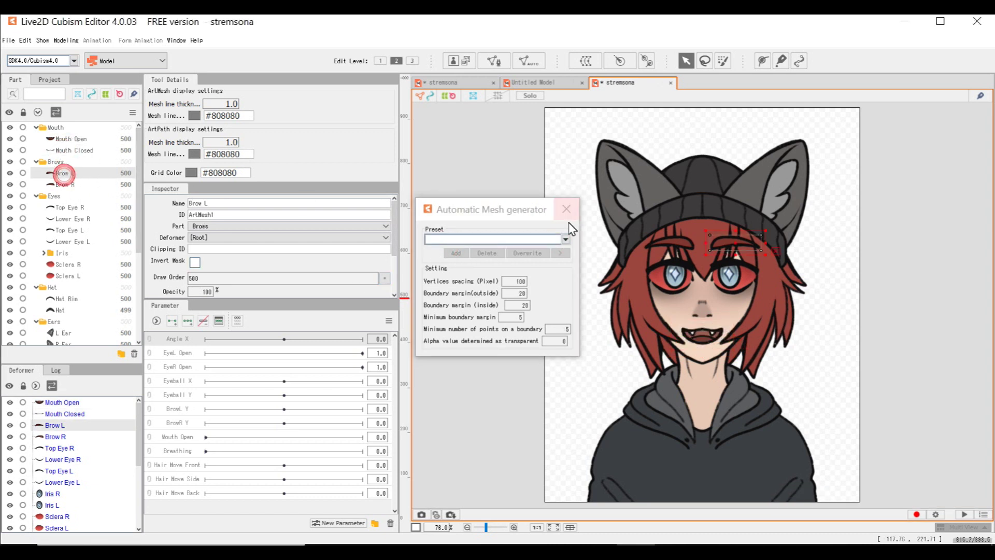
pyautogui.click(565, 239)
pyautogui.click(436, 249)
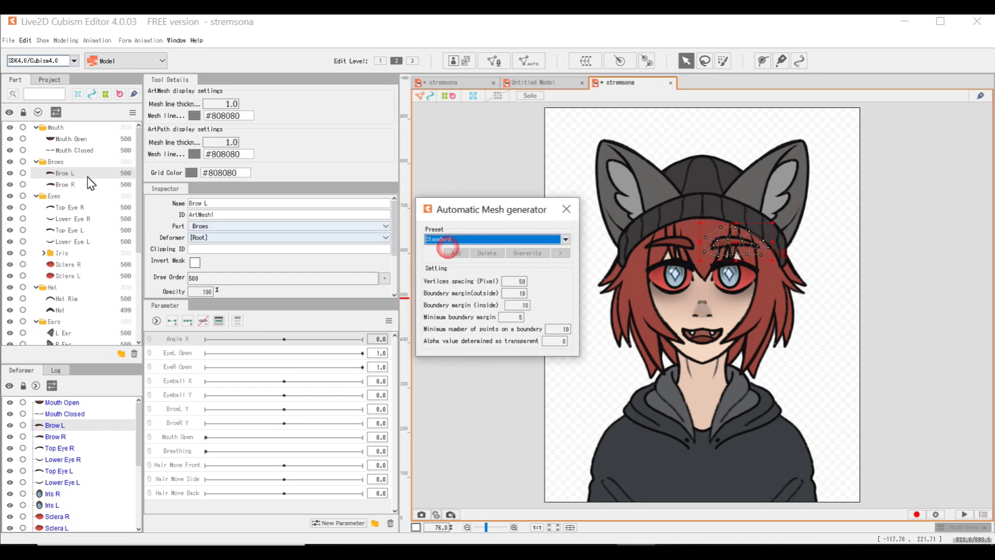
pyautogui.click(79, 183)
pyautogui.click(569, 241)
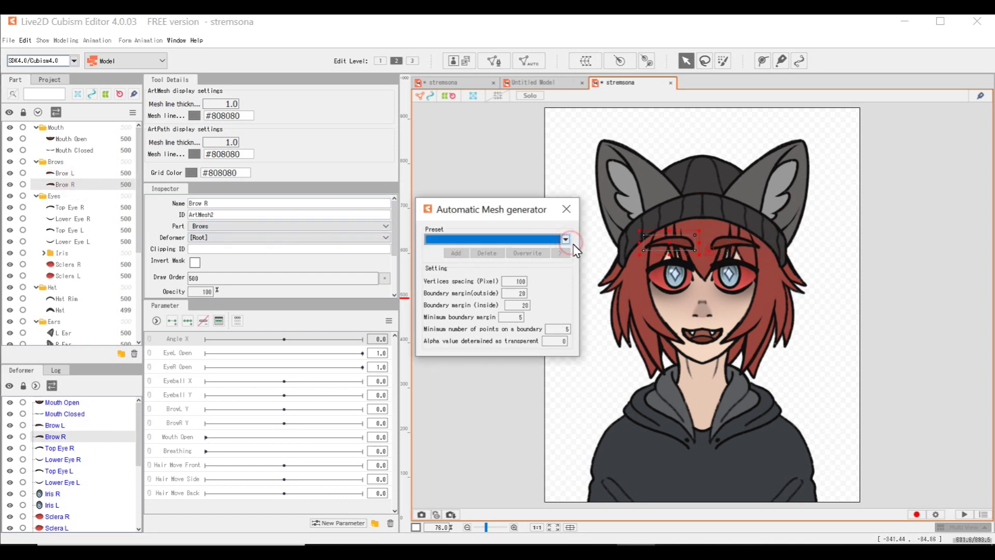
pyautogui.click(565, 238)
pyautogui.click(463, 248)
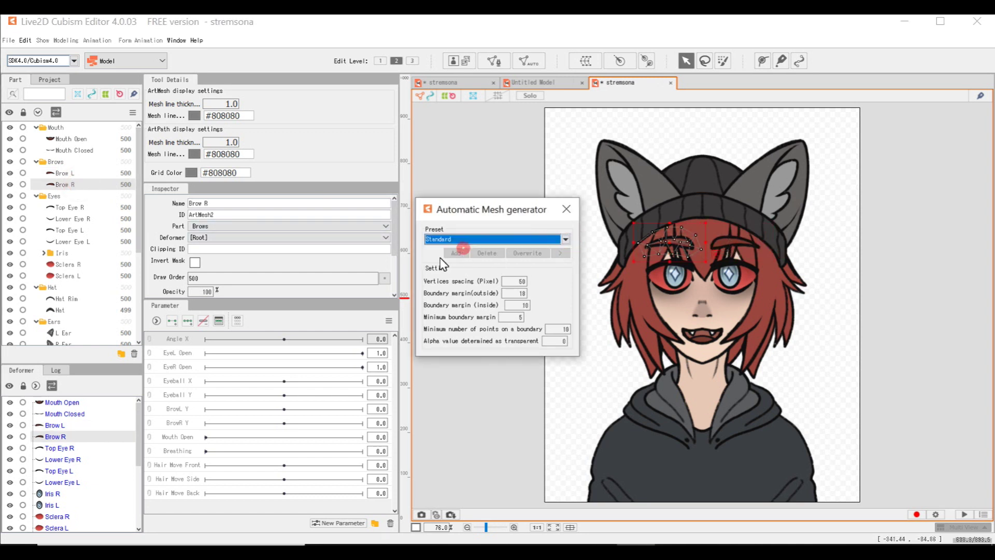
# Step: Generate automatic meshes for Top Eye R and Top Eye L with the Deformation (Heavy) preset
pyautogui.click(69, 207)
pyautogui.click(565, 239)
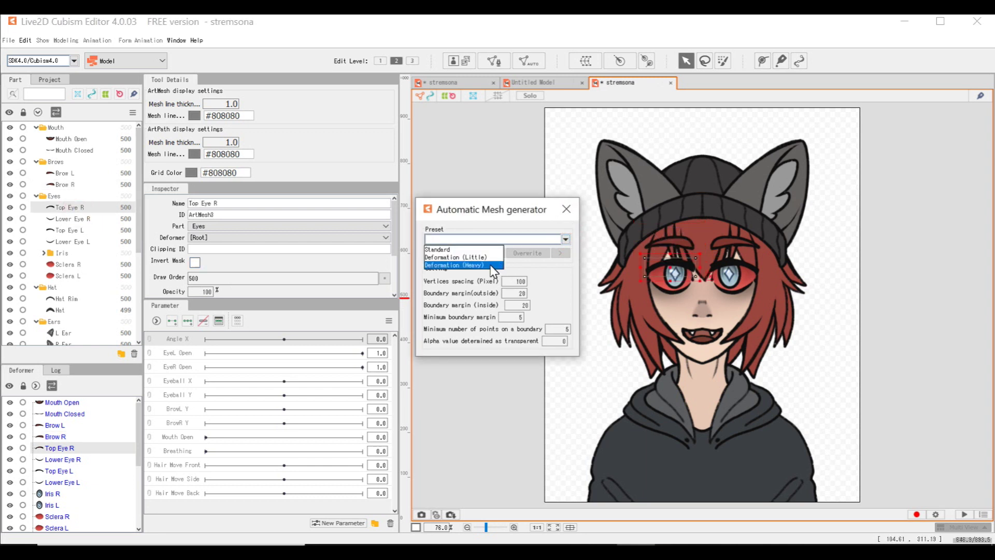
pyautogui.click(475, 265)
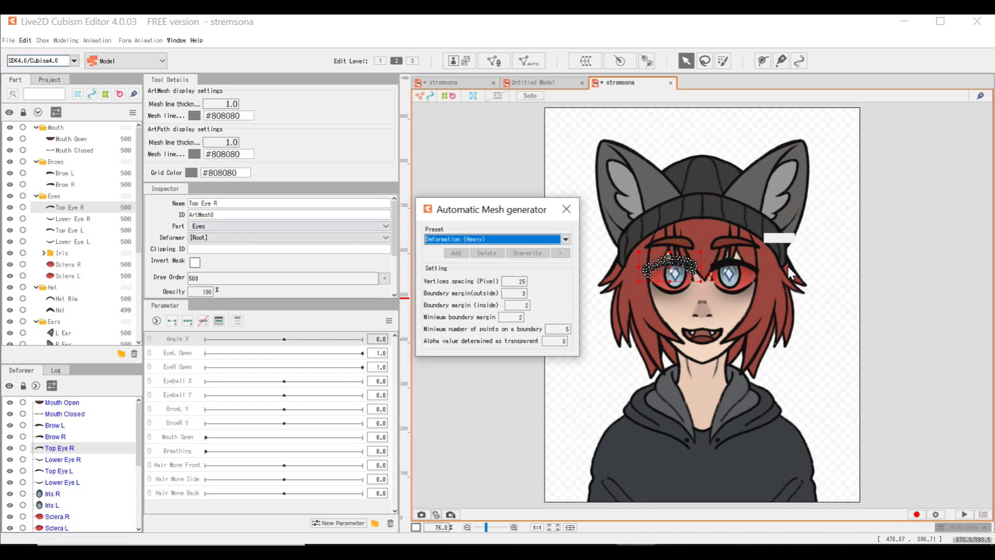
pyautogui.click(61, 231)
pyautogui.click(565, 238)
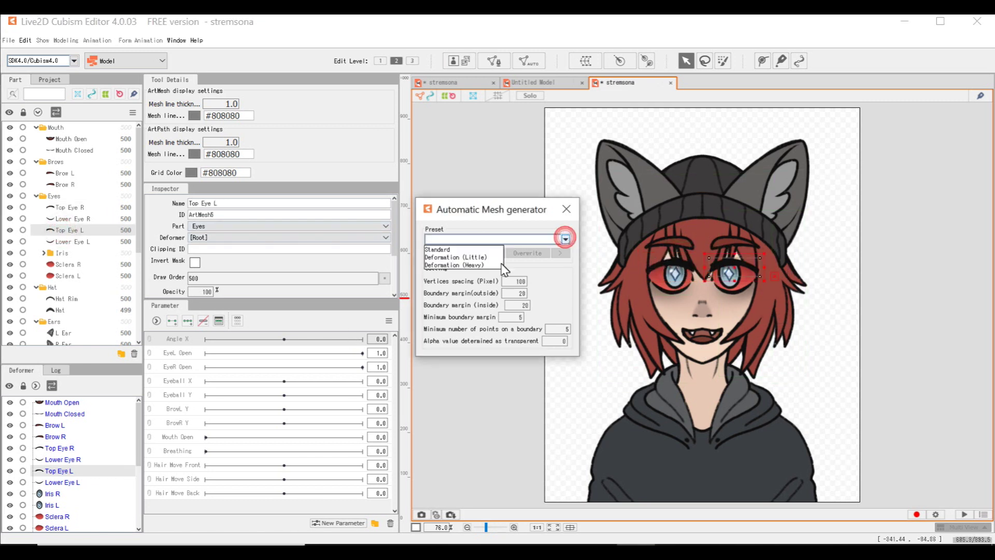
pyautogui.click(451, 266)
# Step: Generate automatic meshes for Lower Eye R and Lower Eye L with the Standard preset
pyautogui.click(72, 218)
pyautogui.click(565, 239)
pyautogui.click(457, 250)
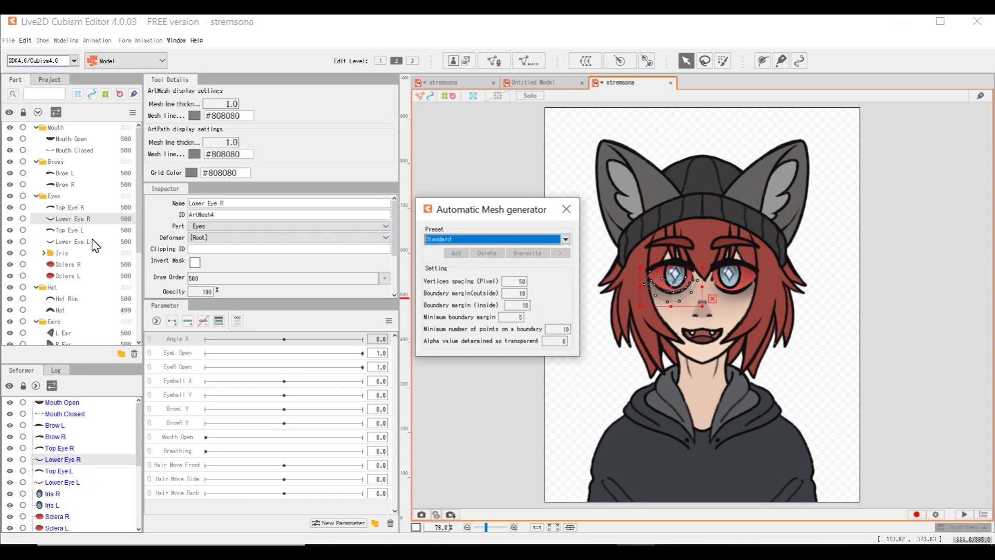
pyautogui.click(92, 240)
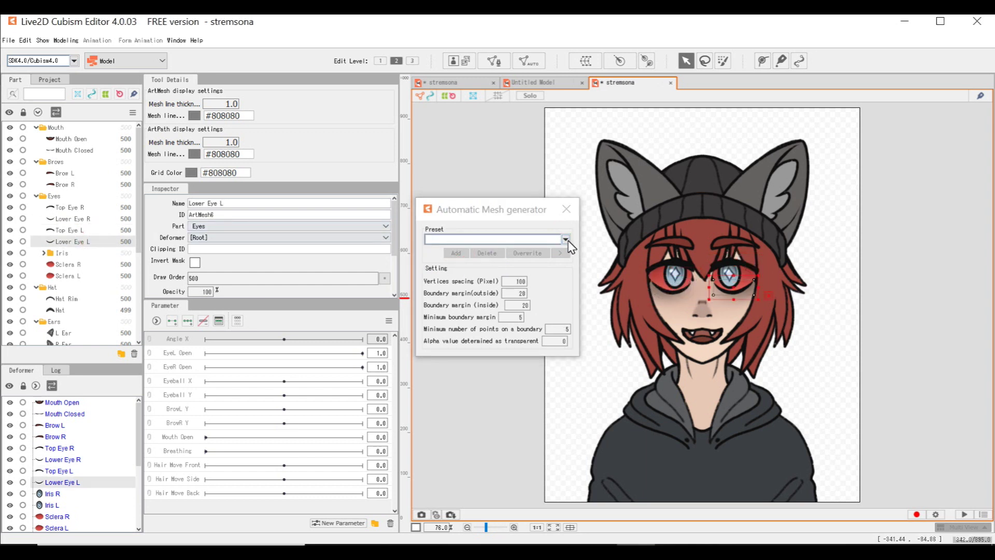
pyautogui.click(564, 239)
pyautogui.click(452, 248)
# Step: Generate the Hair Back mesh with the Standard preset and close the Automatic Mesh generator
pyautogui.scroll(-4, 94, 267)
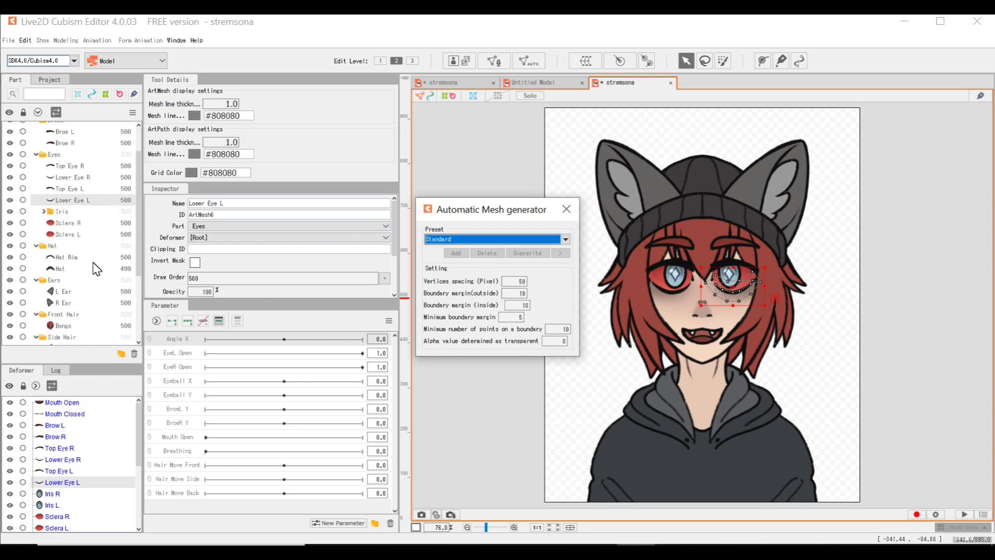
pyautogui.click(453, 250)
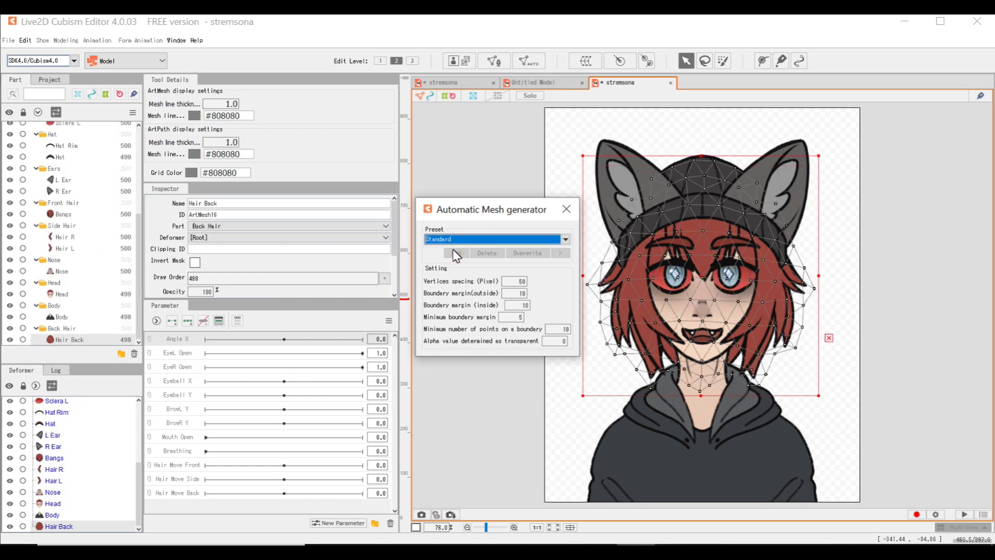
pyautogui.click(36, 328)
pyautogui.click(37, 317)
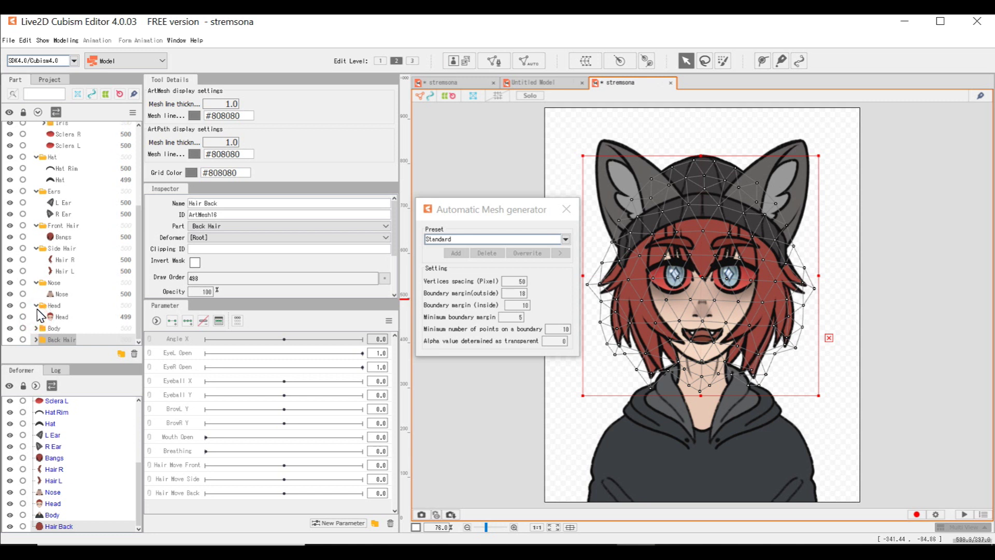
pyautogui.click(36, 328)
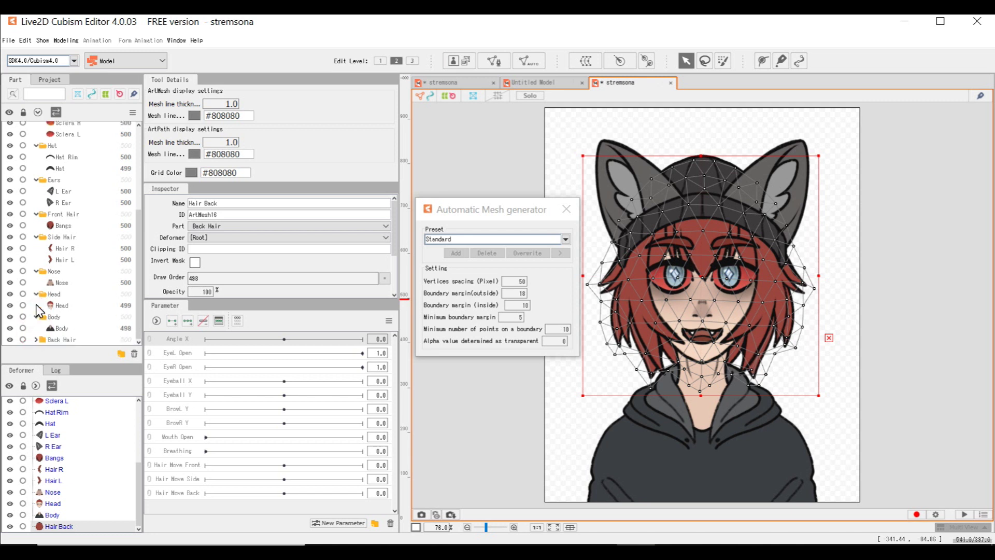
pyautogui.click(36, 340)
pyautogui.click(566, 209)
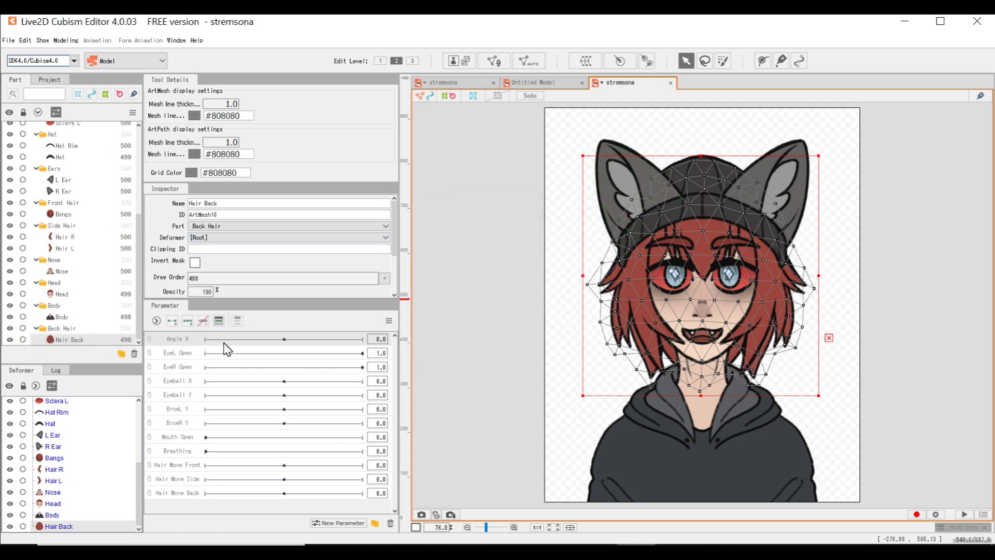
# Step: Move the Angle X parameter through its range, leave it at 1.2 and deselect the Hair Back mesh
pyautogui.moveTo(273, 339); pyautogui.dragTo(205, 339)
pyautogui.scroll(5, 91, 328)
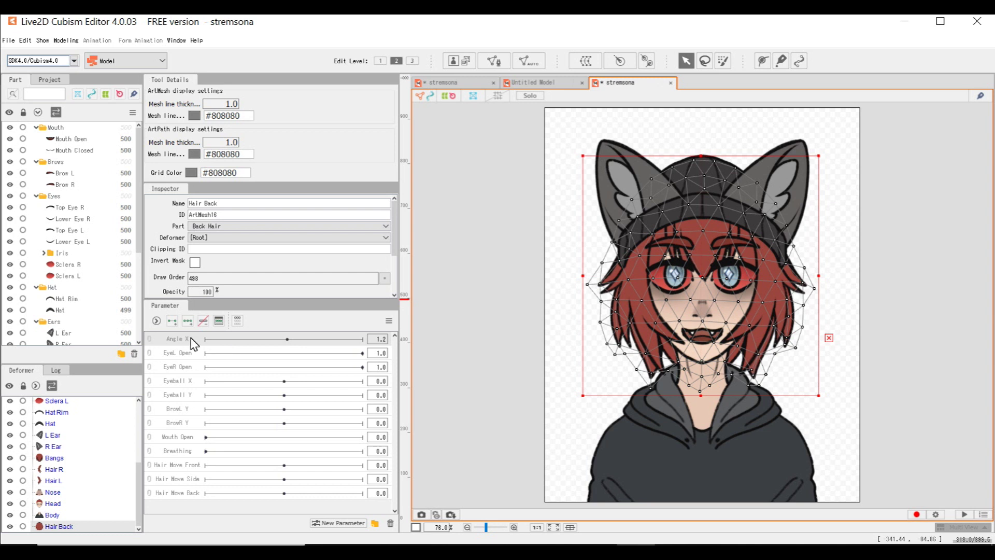
pyautogui.click(514, 264)
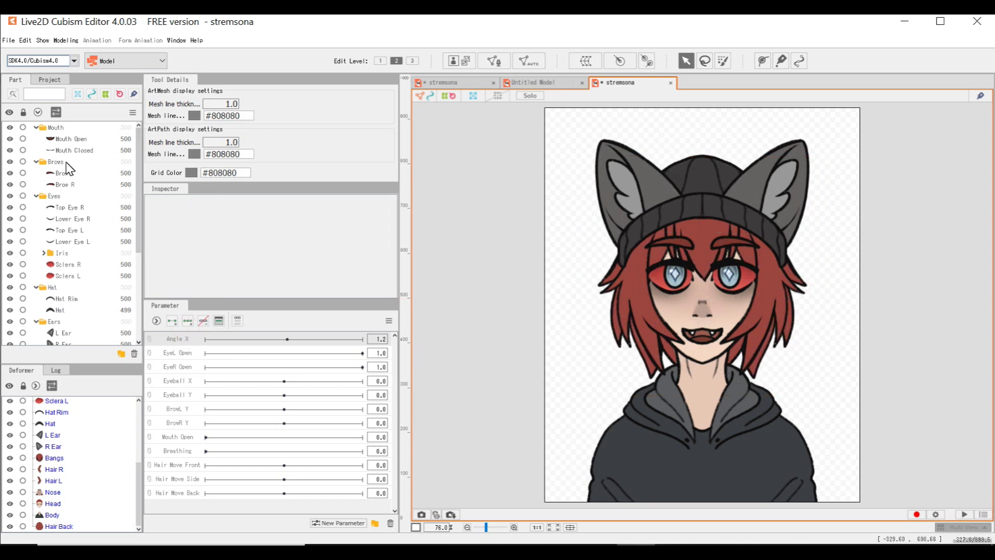
# Step: Select the Head mesh inside the Head part folder
pyautogui.scroll(-5, 67, 167)
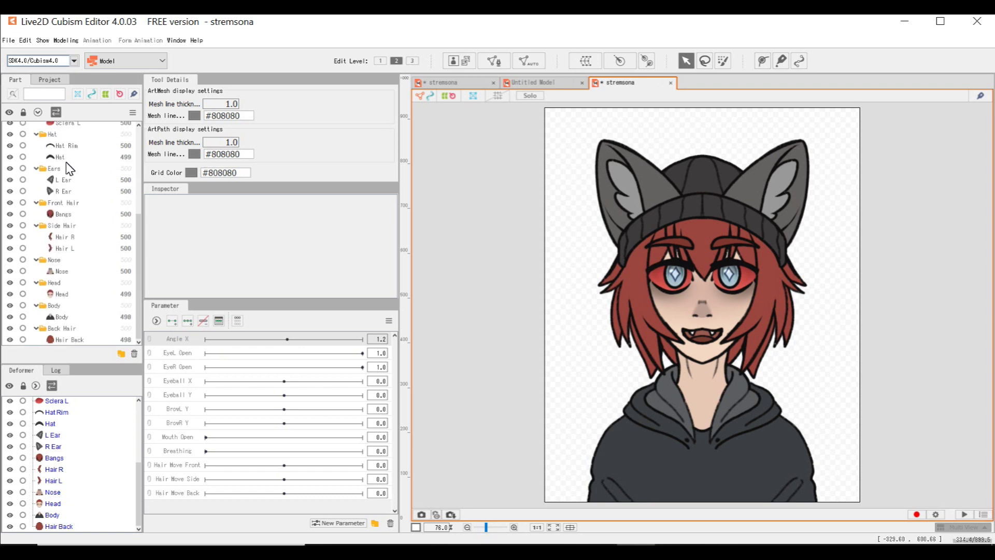
pyautogui.click(62, 295)
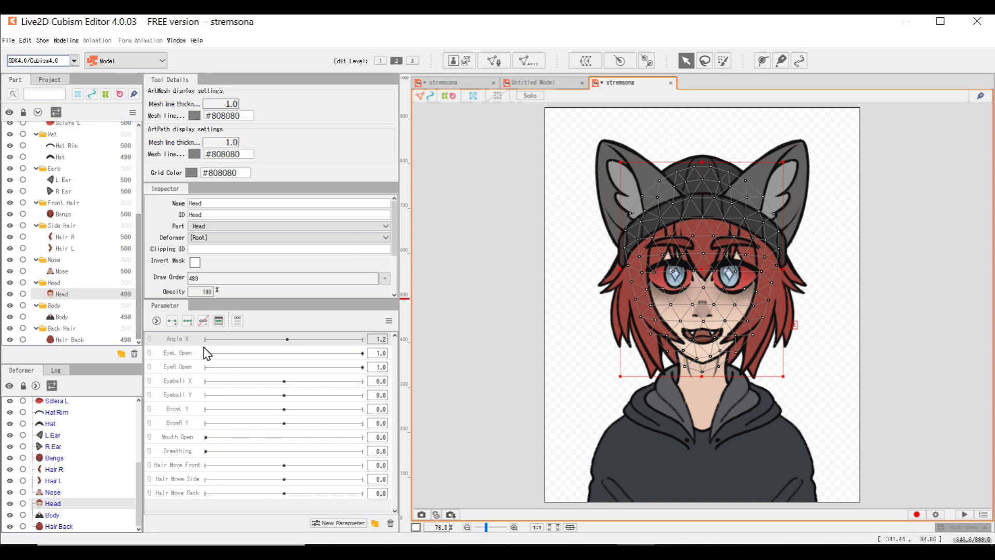
pyautogui.click(586, 62)
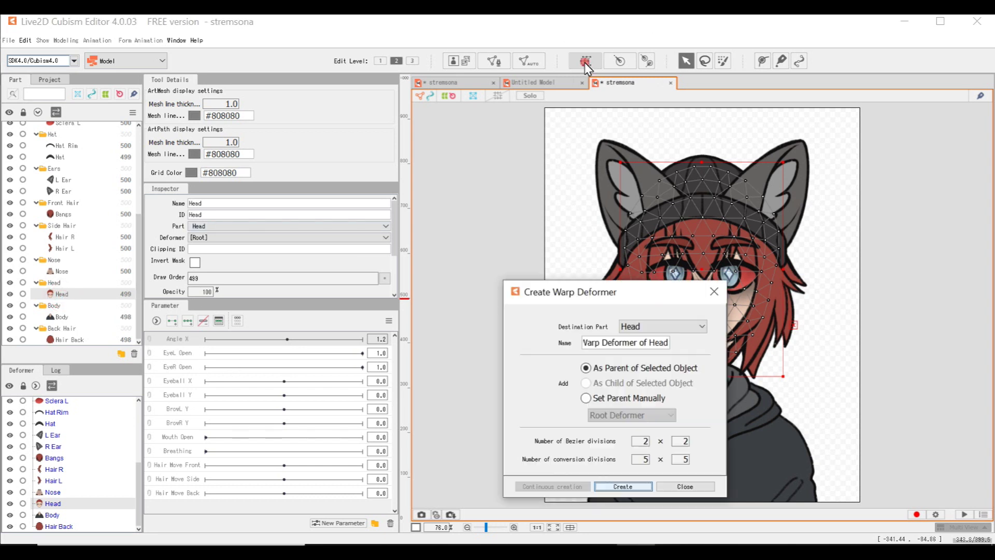
pyautogui.click(714, 291)
pyautogui.moveTo(782, 376); pyautogui.dragTo(718, 314)
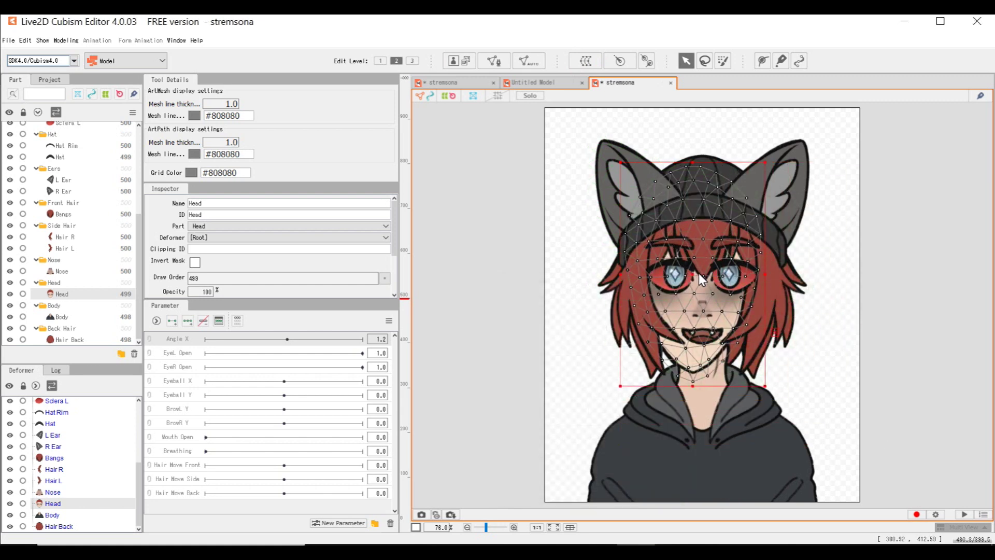
pyautogui.moveTo(689, 362)
pyautogui.mouseDown()
pyautogui.moveTo(707, 358)
pyautogui.moveTo(684, 369)
pyautogui.mouseUp()
pyautogui.hotkey('ctrl', 'z')
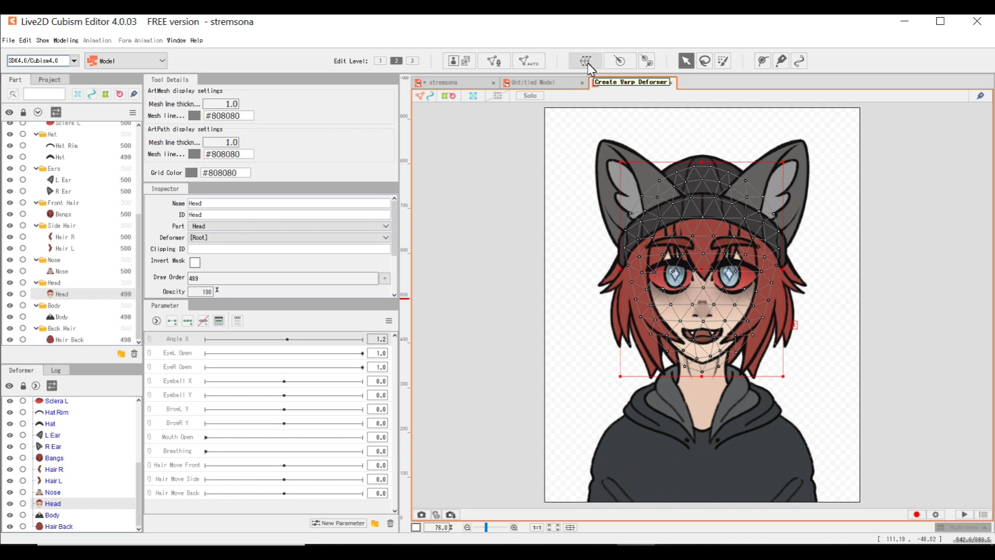
# Step: Create a warp deformer as parent of the Head mesh with 2 × 2 Bezier divisions and 5 × 5 conversion divisions
pyautogui.click(586, 61)
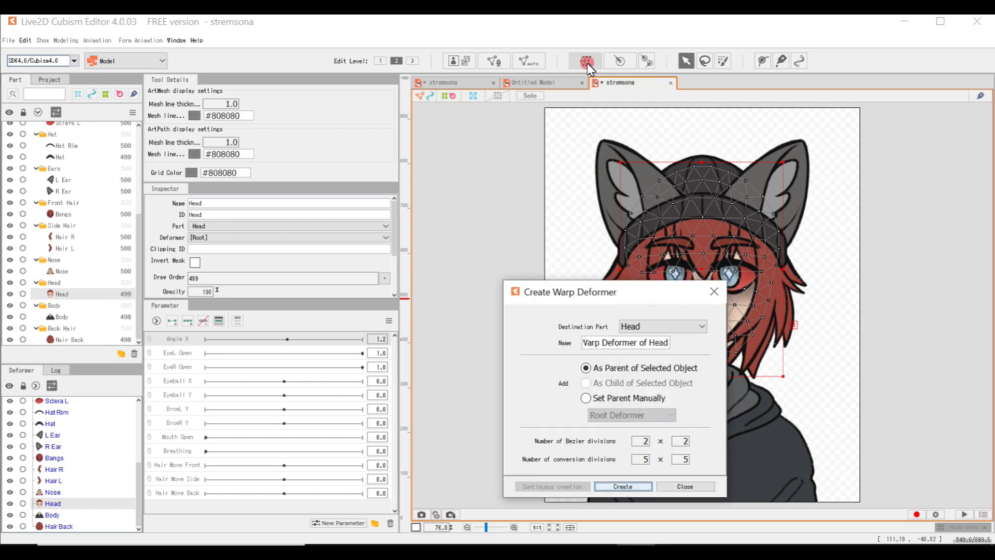
pyautogui.click(622, 487)
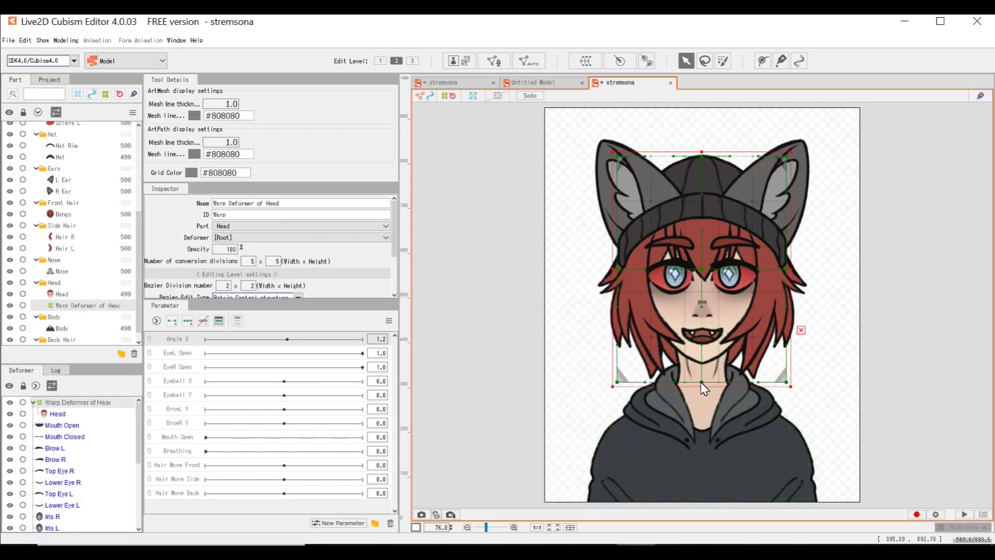
pyautogui.moveTo(704, 382)
pyautogui.mouseDown()
pyautogui.moveTo(720, 381)
pyautogui.moveTo(691, 382)
pyautogui.moveTo(717, 377)
pyautogui.moveTo(702, 383)
pyautogui.mouseUp()
# Step: Add three keyforms to Angle X for the Head warp deformer and move the parameter to its maximum key
pyautogui.click(187, 321)
pyautogui.moveTo(274, 340)
pyautogui.mouseDown()
pyautogui.moveTo(213, 340)
pyautogui.moveTo(382, 340)
pyautogui.moveTo(230, 342)
pyautogui.mouseUp()
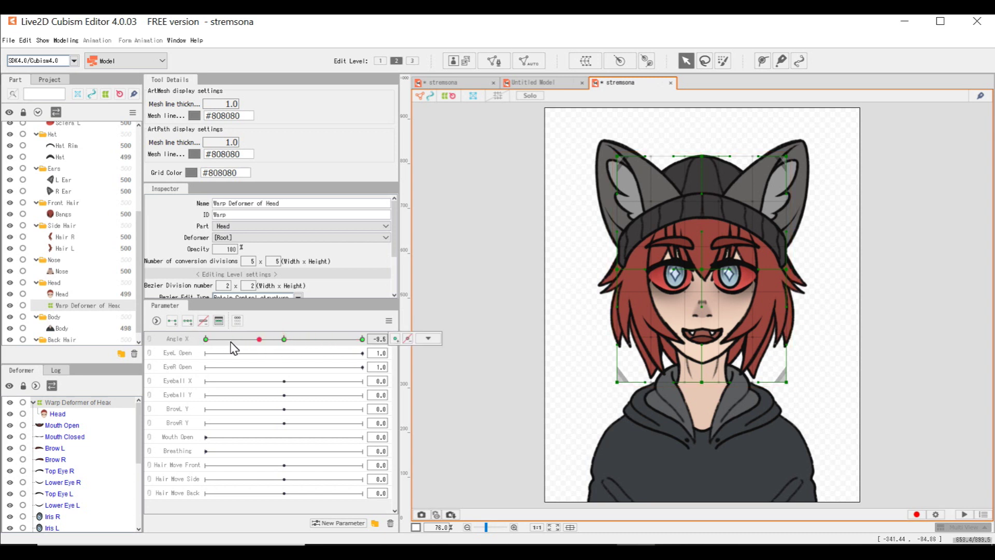
pyautogui.click(284, 340)
pyautogui.moveTo(283, 339); pyautogui.dragTo(283, 340)
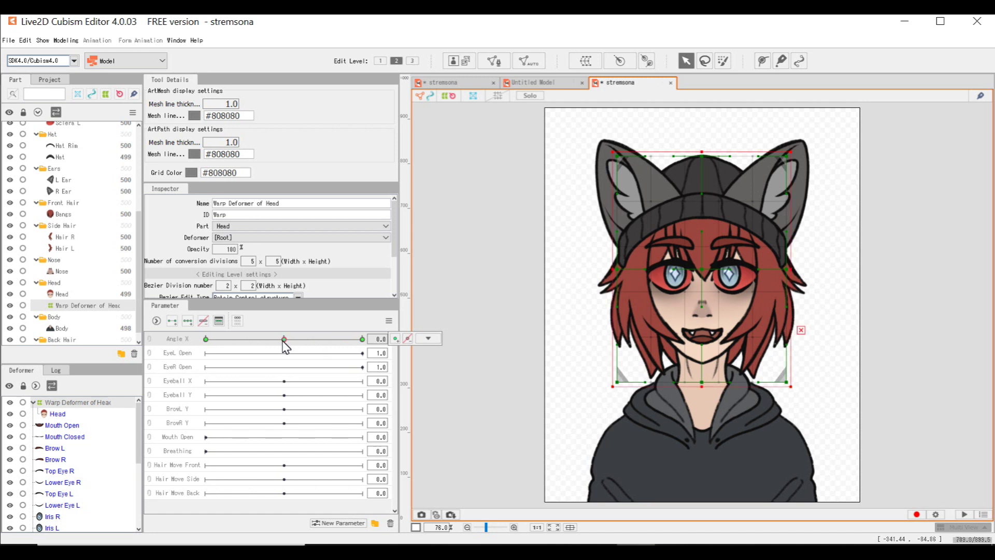
pyautogui.click(362, 340)
pyautogui.moveTo(322, 346); pyautogui.dragTo(283, 341)
pyautogui.moveTo(293, 341); pyautogui.dragTo(372, 344)
pyautogui.click(428, 338)
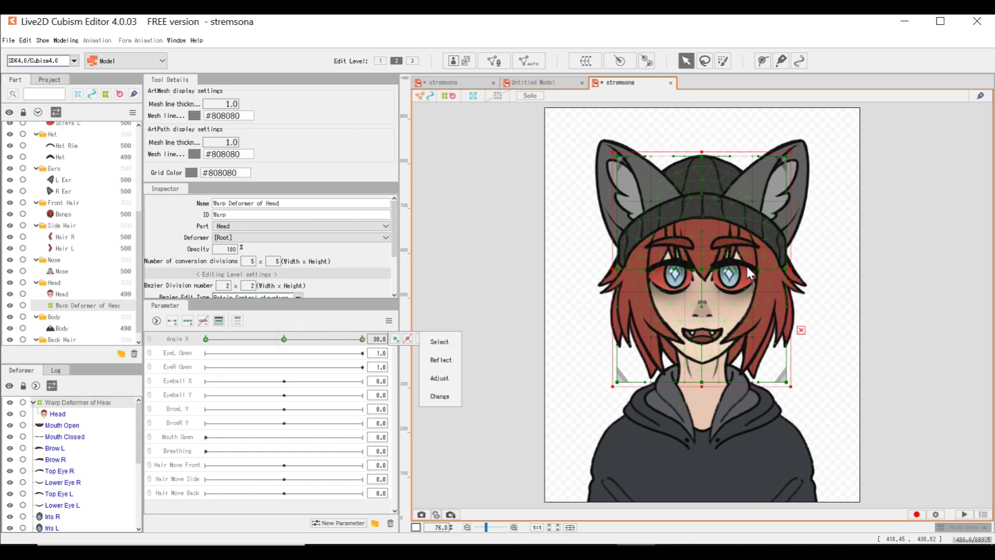
pyautogui.moveTo(791, 271); pyautogui.dragTo(825, 326)
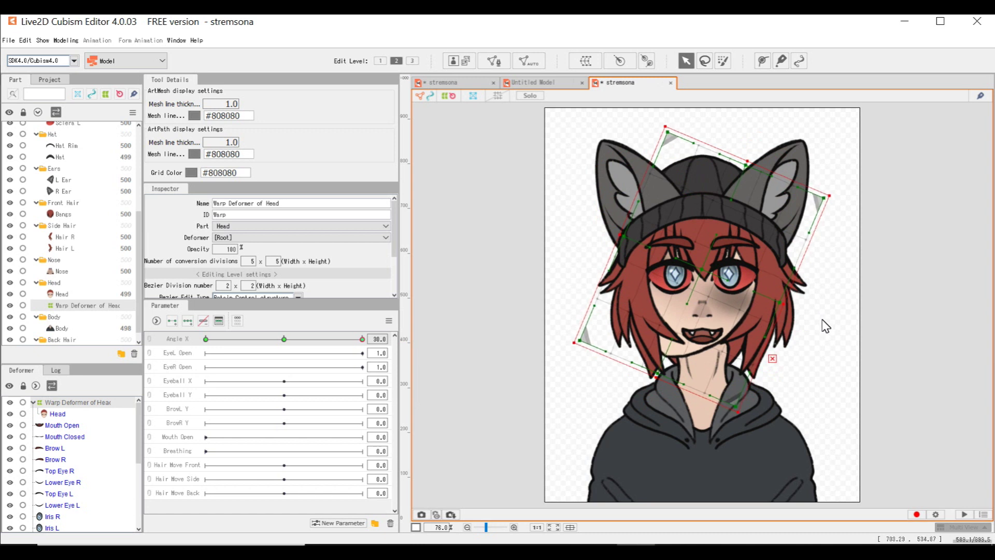
pyautogui.hotkey('ctrl', 'z')
pyautogui.moveTo(792, 274); pyautogui.dragTo(882, 275)
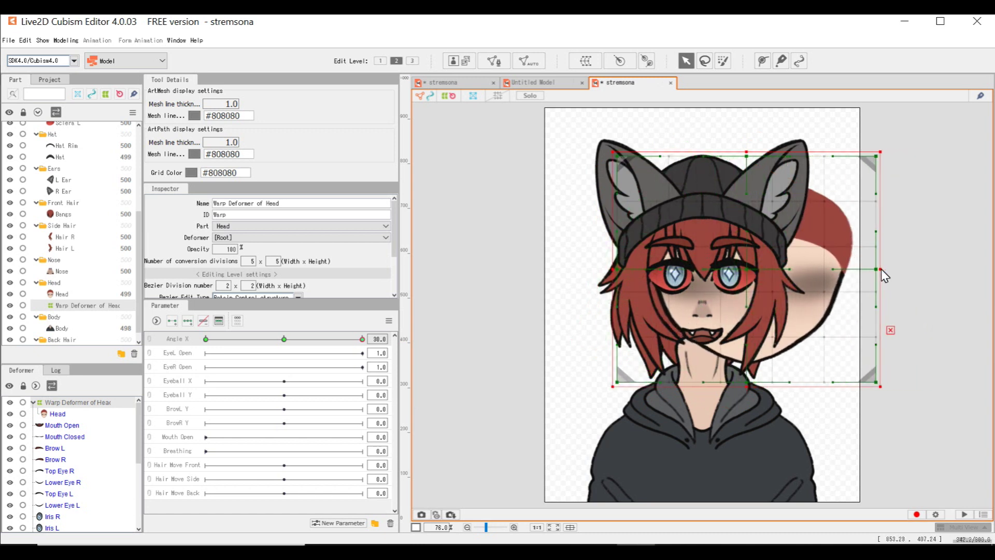
pyautogui.hotkey('ctrl', 'z')
# Step: At the maximum Angle X key, shift the Head deformer's lower middle control point slightly rightward so the chin turns
pyautogui.moveTo(339, 338); pyautogui.dragTo(364, 347)
pyautogui.scroll(3, 751, 425)
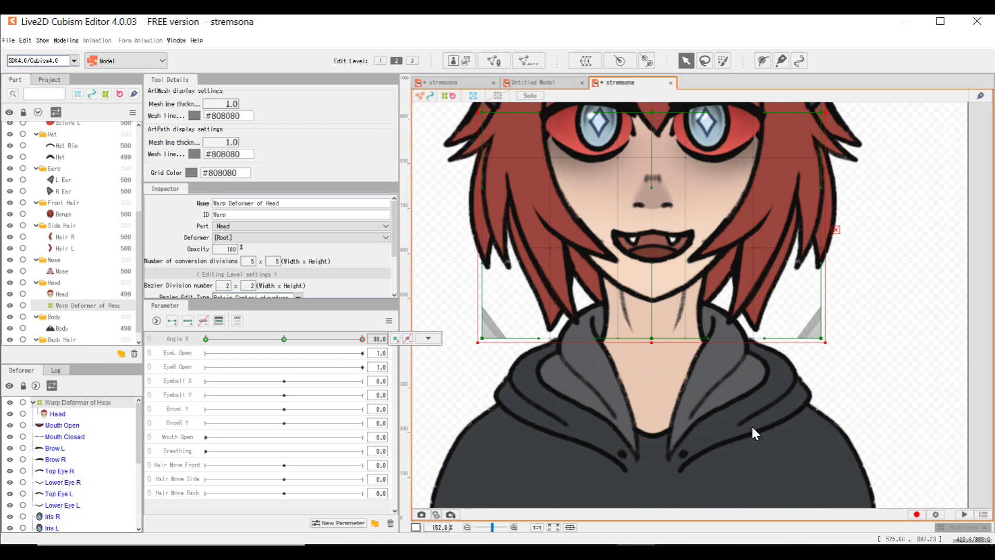
pyautogui.scroll(2, 751, 425)
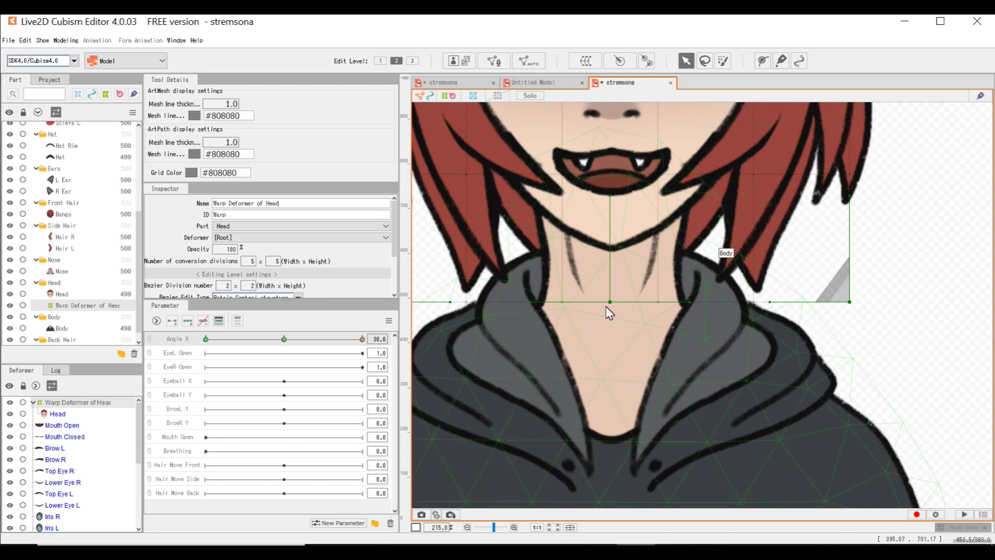
pyautogui.moveTo(608, 300); pyautogui.dragTo(669, 297)
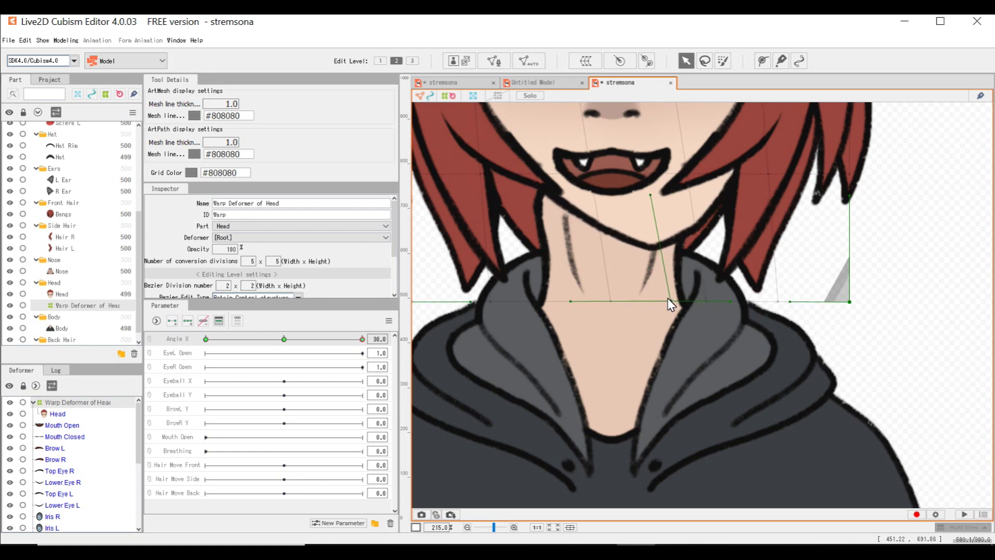
pyautogui.scroll(-5, 636, 274)
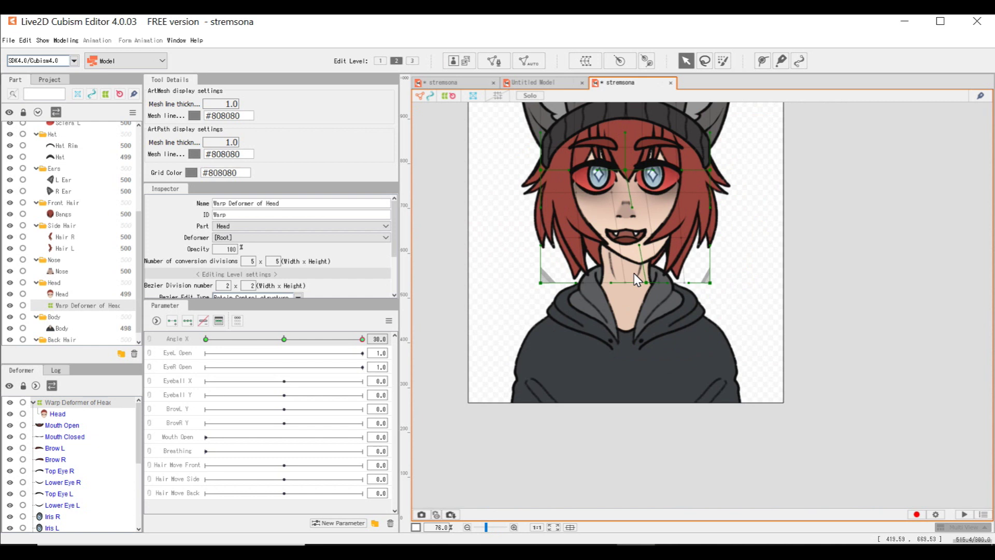
pyautogui.click(645, 282)
pyautogui.moveTo(646, 282); pyautogui.dragTo(639, 281)
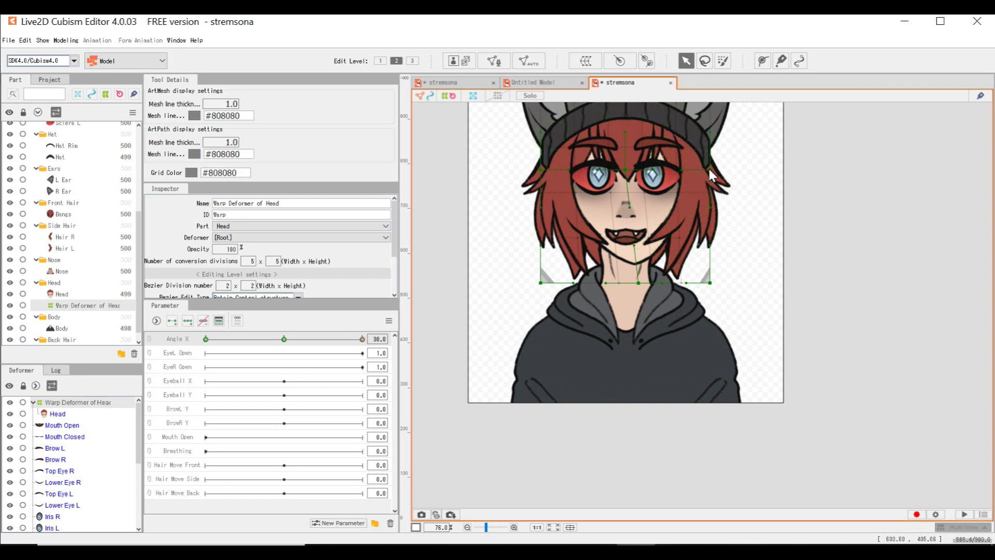
# Step: Pull the Head deformer's right-edge control points slightly inward and nudge its centre point to the right
pyautogui.moveTo(708, 169); pyautogui.dragTo(704, 170)
pyautogui.moveTo(706, 208); pyautogui.dragTo(702, 208)
pyautogui.moveTo(709, 281); pyautogui.dragTo(705, 283)
pyautogui.moveTo(624, 170); pyautogui.dragTo(631, 170)
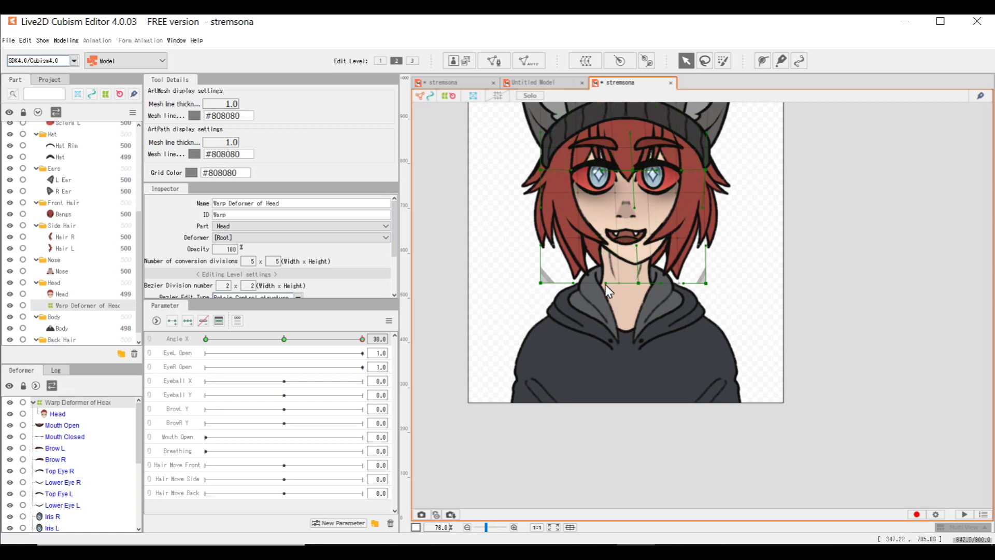
pyautogui.moveTo(604, 284); pyautogui.dragTo(595, 282)
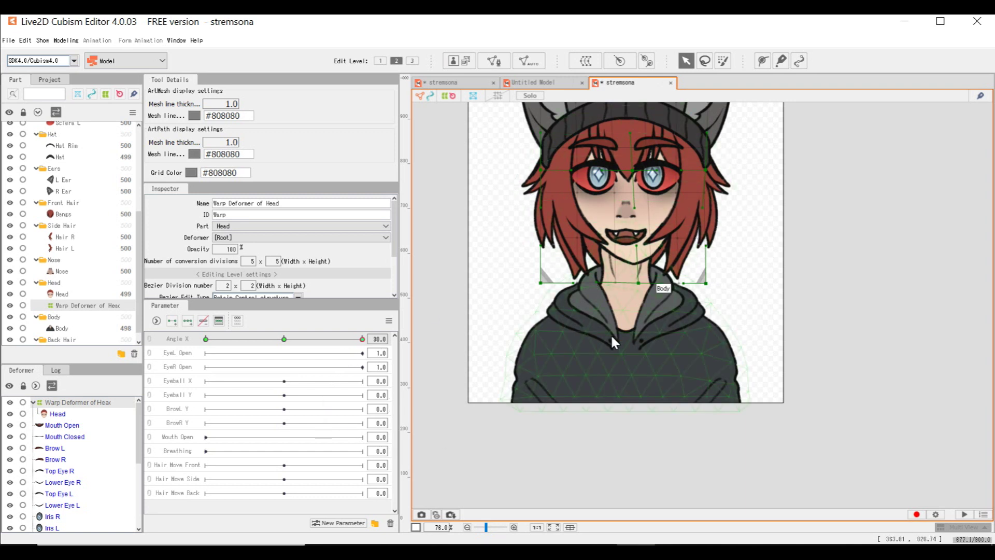
pyautogui.hotkey('ctrl', '0')
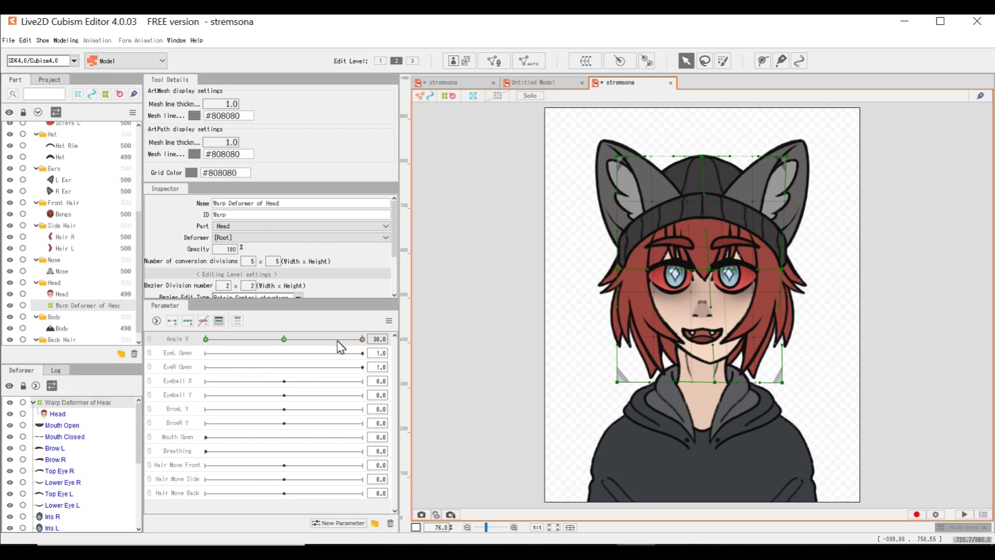
# Step: At the minimum Angle X key, shift the Head deformer's lower middle point leftward and its lower-left corner slightly inward
pyautogui.moveTo(338, 341); pyautogui.dragTo(226, 351)
pyautogui.moveTo(704, 381); pyautogui.dragTo(690, 381)
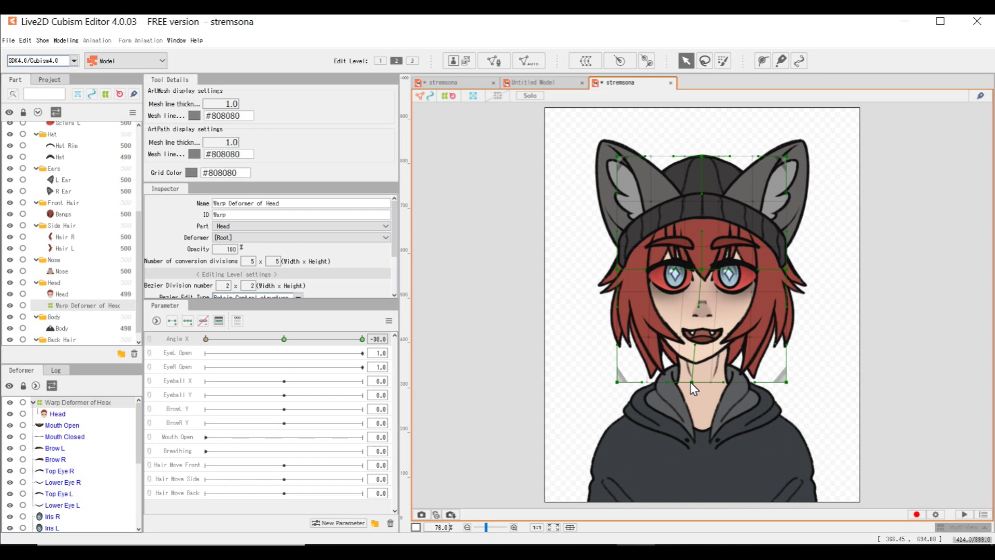
pyautogui.moveTo(616, 382); pyautogui.dragTo(623, 382)
pyautogui.moveTo(149, 357); pyautogui.dragTo(158, 326)
pyautogui.moveTo(694, 384); pyautogui.dragTo(694, 383)
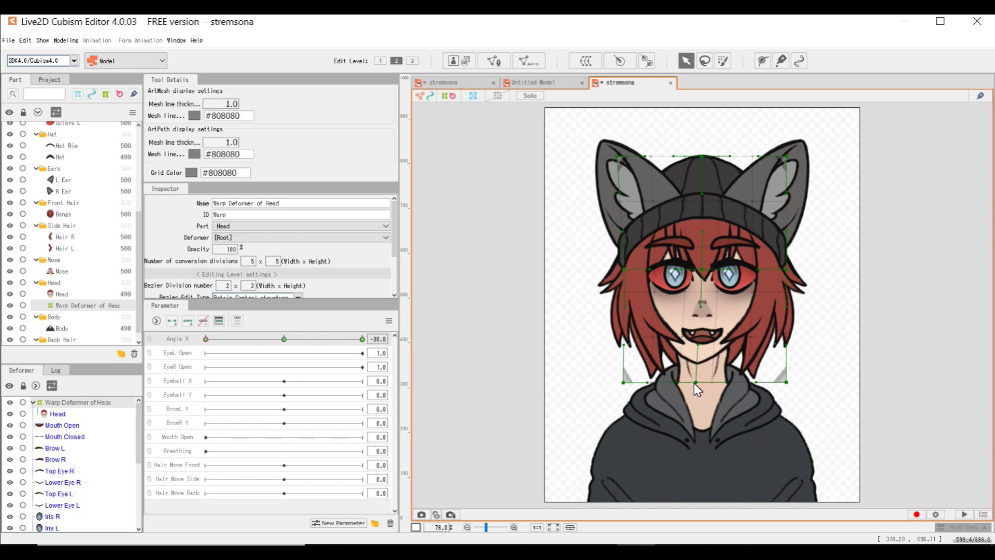
pyautogui.click(362, 338)
pyautogui.click(400, 338)
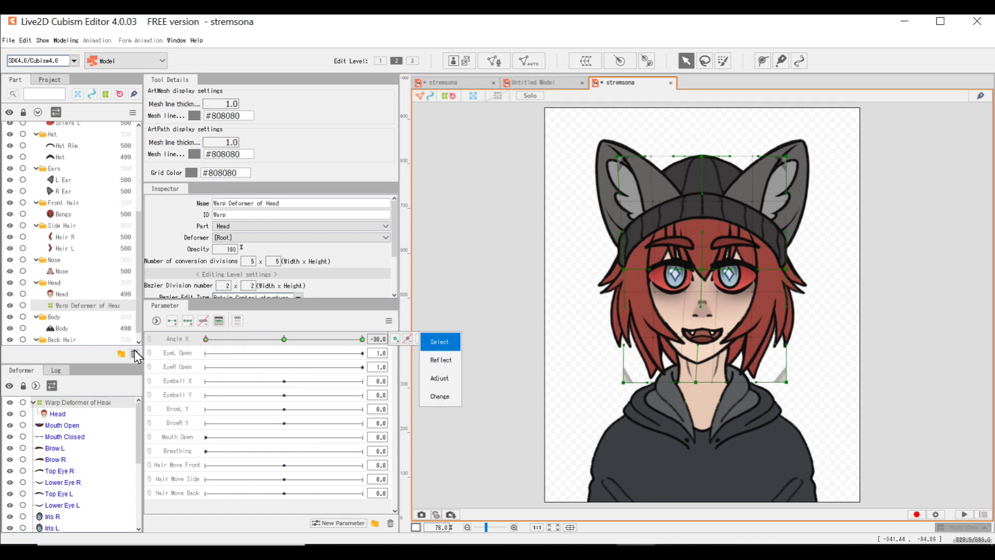
pyautogui.click(440, 359)
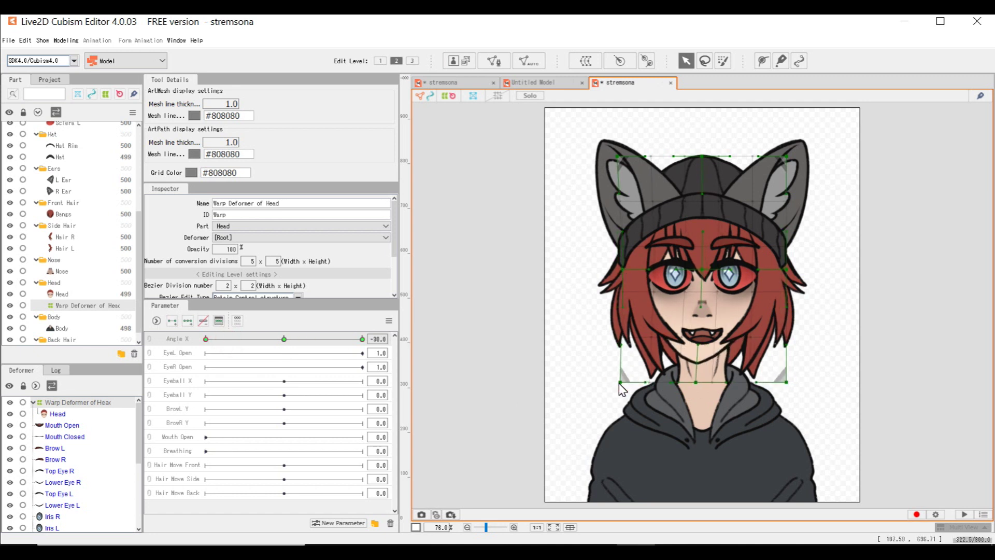
pyautogui.click(158, 338)
# Step: Select all child objects of the Mouth part and add three Angle X keyforms to them
pyautogui.scroll(4, 78, 207)
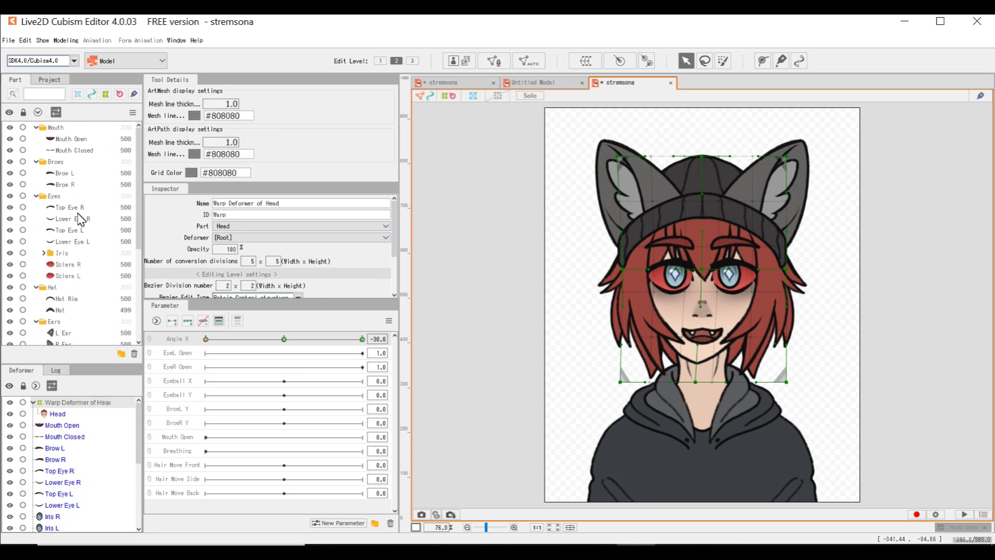
pyautogui.click(53, 128)
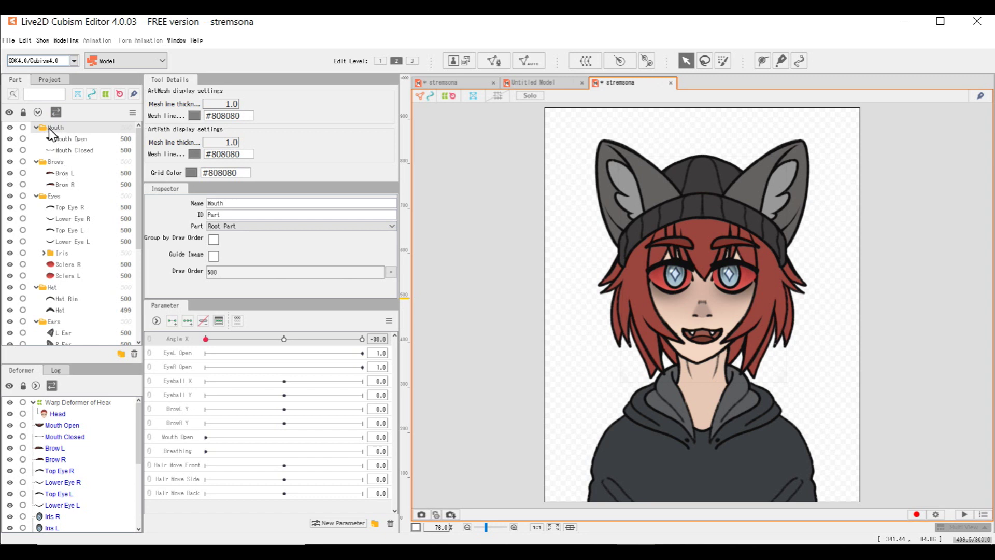
pyautogui.rightClick(49, 129)
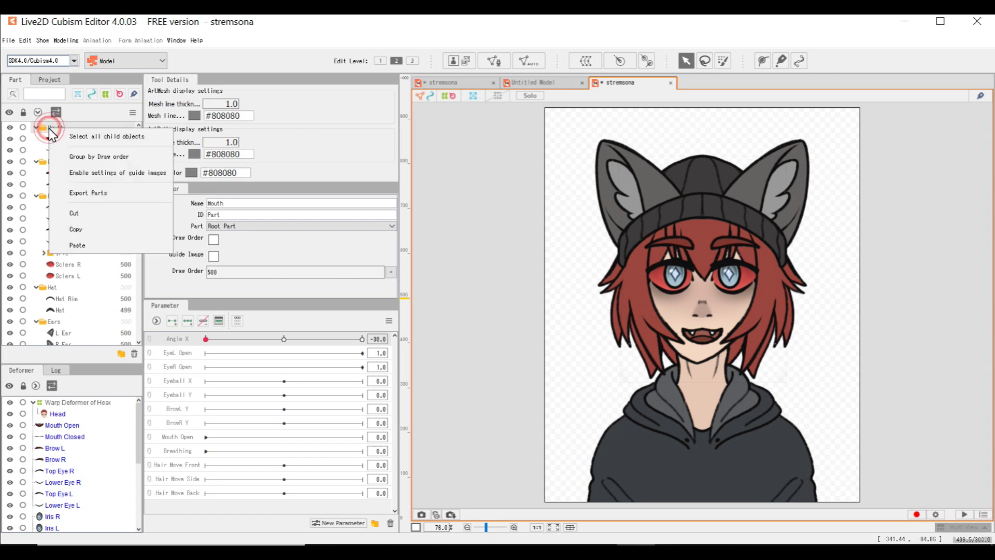
pyautogui.click(74, 138)
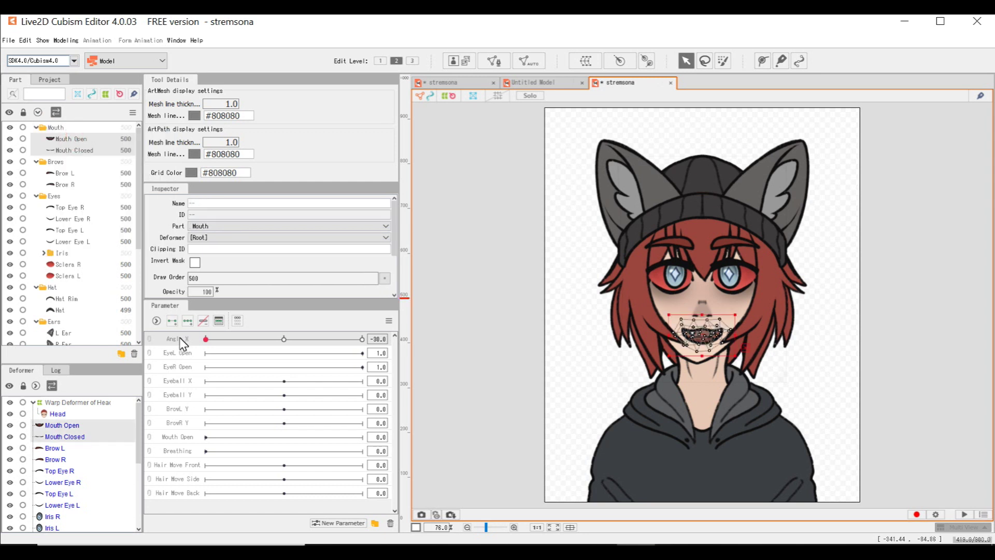
pyautogui.click(187, 321)
# Step: At the minimum Angle X key, nudge both mouth meshes leftward to follow the turned face, undoing the extra upward move
pyautogui.scroll(5, 692, 305)
pyautogui.click(259, 341)
pyautogui.press('Left')
pyautogui.press('Left')
pyautogui.press('Left')
pyautogui.press('Left')
pyautogui.press('Left')
pyautogui.press('Left')
pyautogui.press('Left')
pyautogui.press('Left')
pyautogui.press('Left')
pyautogui.press('Left')
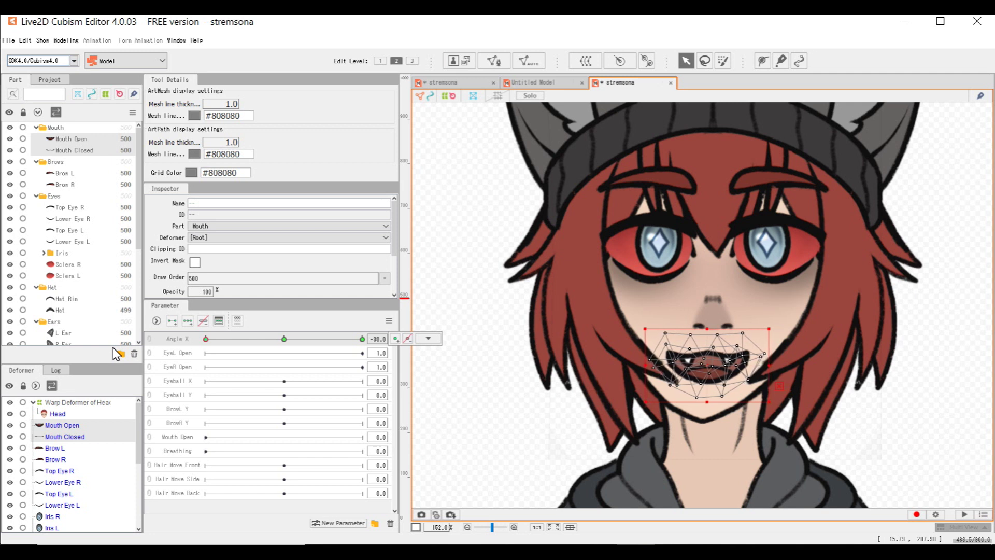
pyautogui.press('Left')
pyautogui.press('Left')
pyautogui.press('Left')
pyautogui.press('Left')
pyautogui.press('Left')
pyautogui.press('Left')
pyautogui.press('Left')
pyautogui.press('Left')
pyautogui.press('Left')
pyautogui.press('Left')
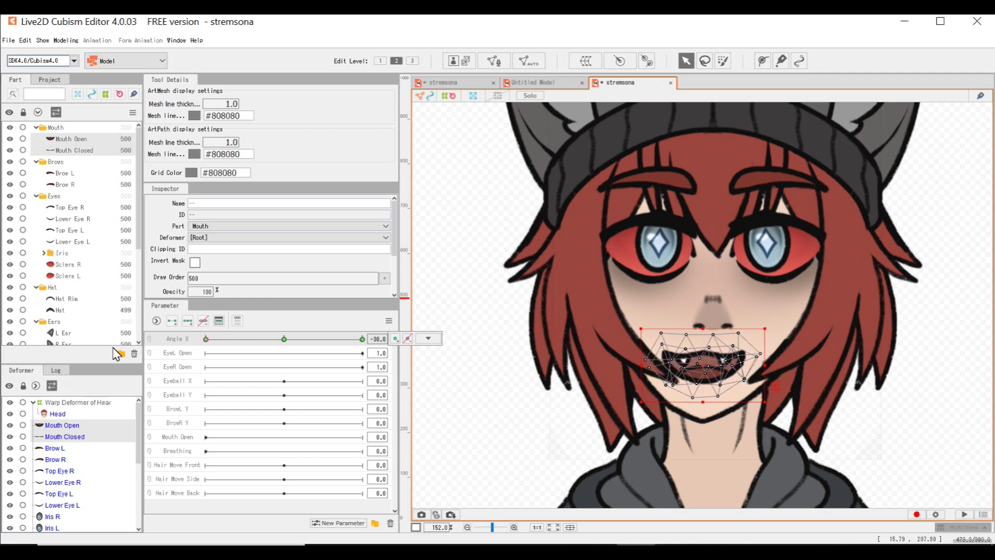
pyautogui.press('Left')
pyautogui.press('Left')
pyautogui.press('Left')
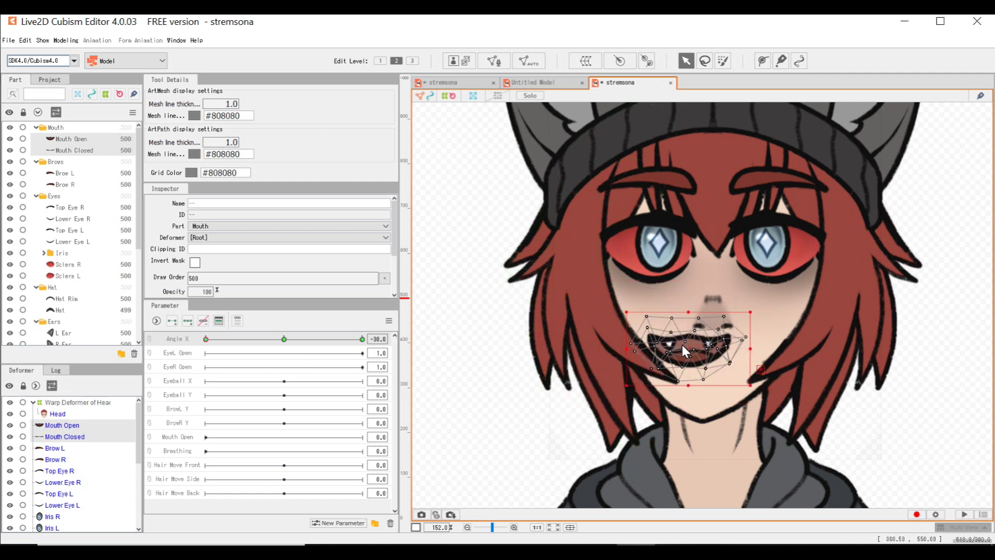
pyautogui.hotkey('ctrl', 'z')
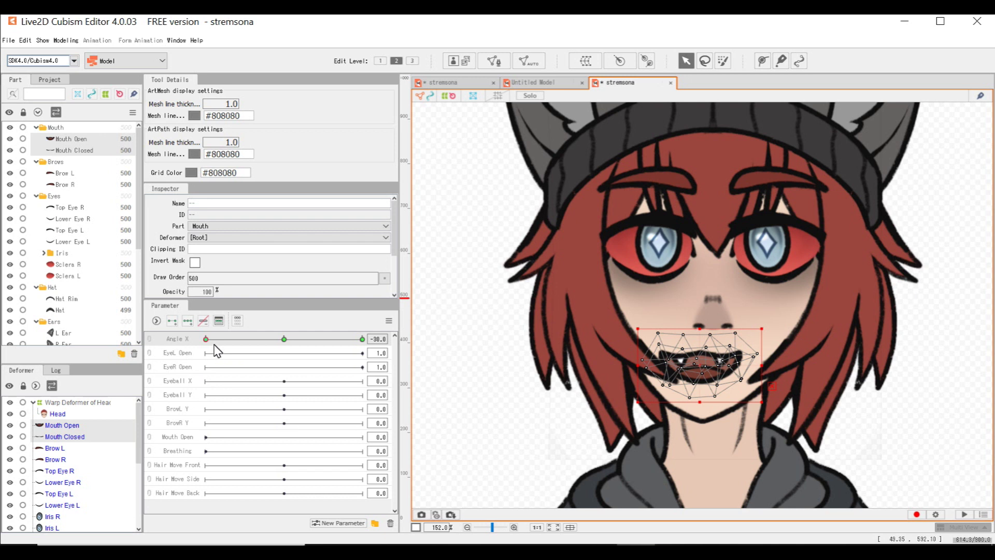
# Step: At the maximum Angle X key, nudge both mouth meshes rightward to follow the turned face
pyautogui.moveTo(213, 339); pyautogui.dragTo(377, 347)
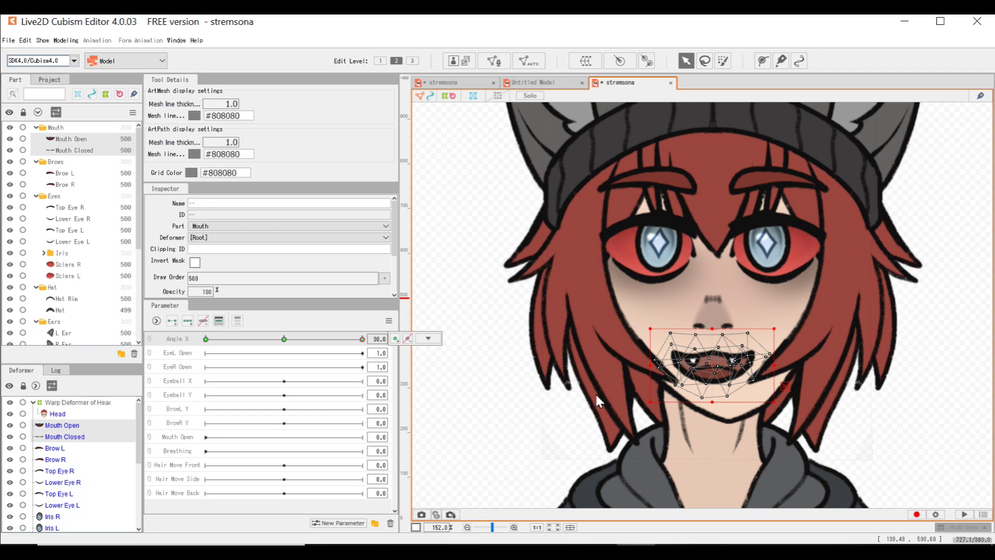
pyautogui.press('Right')
pyautogui.press('Right')
pyautogui.press('Right')
pyautogui.press('Right')
pyautogui.press('Right')
pyautogui.press('Right')
pyautogui.press('Right')
pyautogui.press('Right')
pyautogui.press('Right')
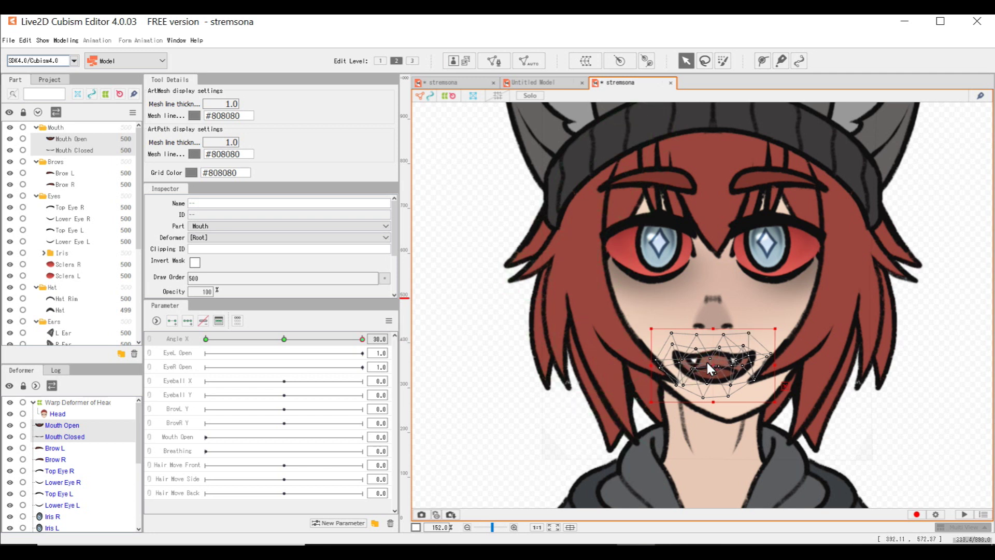
pyautogui.press('Right')
pyautogui.press('Right')
pyautogui.press('Right')
pyautogui.press('Right')
pyautogui.press('Right')
pyautogui.press('Right')
pyautogui.press('Right')
pyautogui.press('Right')
pyautogui.press('Right')
pyautogui.press('Right')
pyautogui.press('Right')
pyautogui.press('Right')
pyautogui.press('Right')
pyautogui.press('Right')
pyautogui.press('Right')
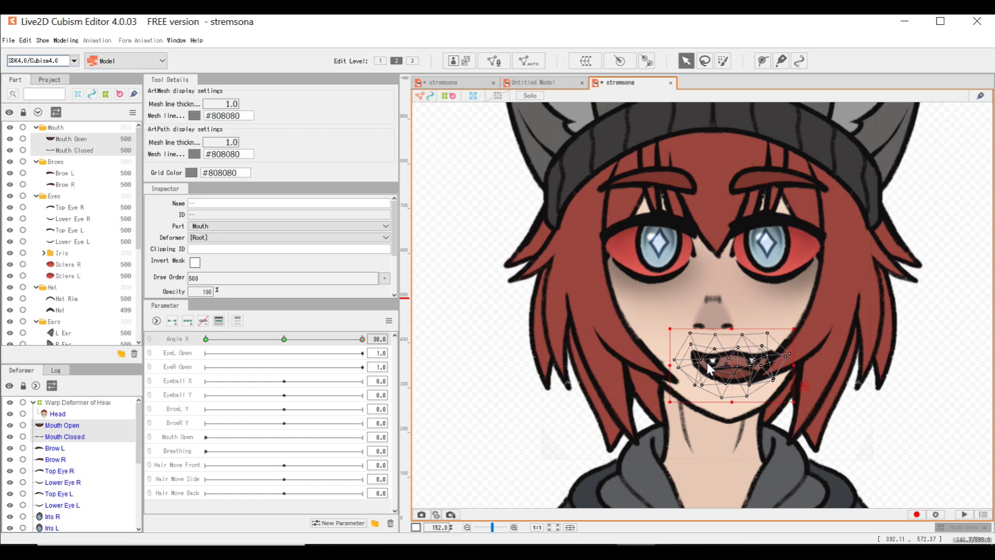
# Step: At the maximum Angle X key, nudge both mouth meshes slightly back leftward, and sweep Angle X to check the mouth's turn
pyautogui.press('Left')
pyautogui.press('Left')
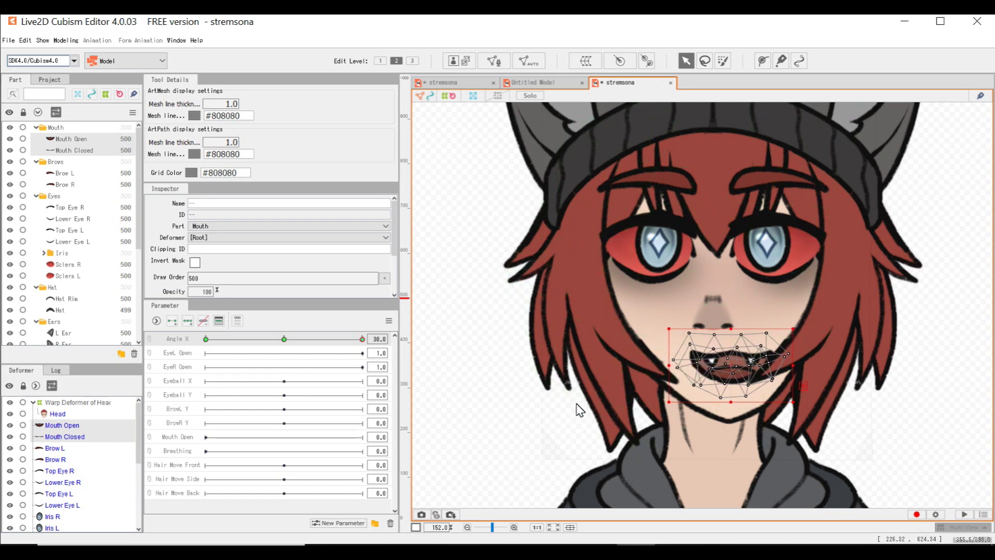
pyautogui.moveTo(344, 339); pyautogui.dragTo(219, 339)
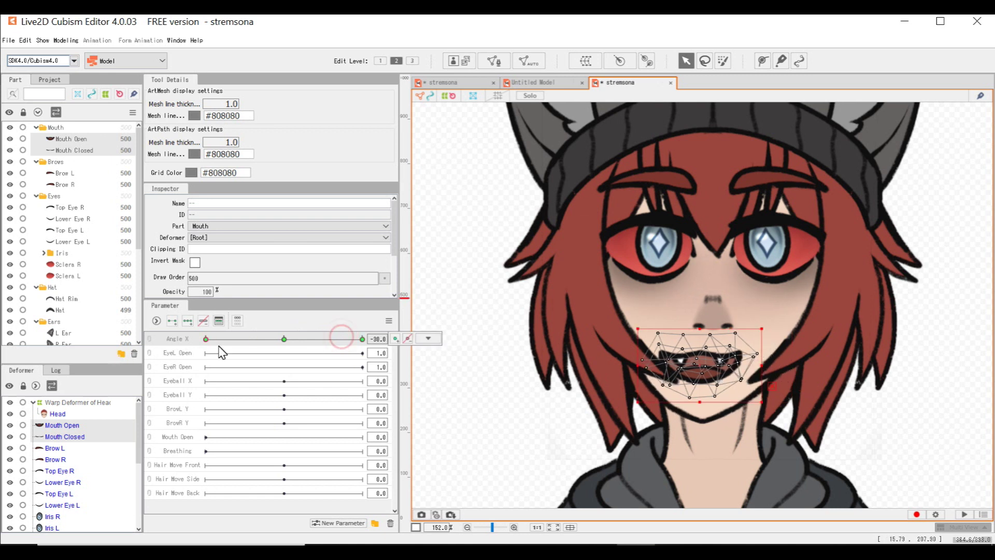
pyautogui.moveTo(132, 377); pyautogui.dragTo(171, 340)
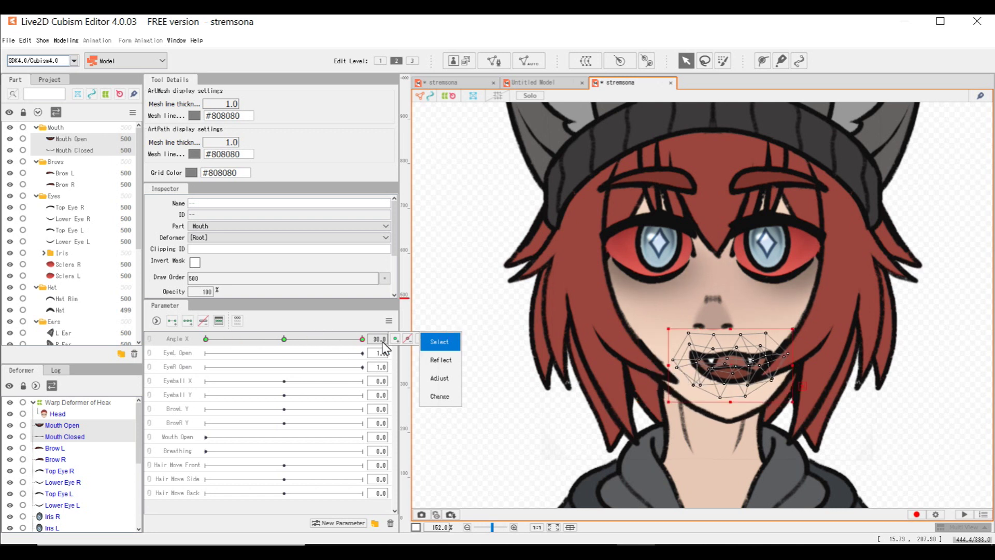
pyautogui.moveTo(206, 340)
pyautogui.mouseDown()
pyautogui.moveTo(382, 353)
pyautogui.moveTo(202, 349)
pyautogui.moveTo(215, 360)
pyautogui.moveTo(362, 368)
pyautogui.moveTo(124, 360)
pyautogui.moveTo(364, 344)
pyautogui.moveTo(278, 339)
pyautogui.moveTo(199, 353)
pyautogui.mouseUp()
# Step: Add three Angle X keyforms to the Nose mesh and nudge it leftward at the minimum key to follow the turned face
pyautogui.scroll(-5, 86, 243)
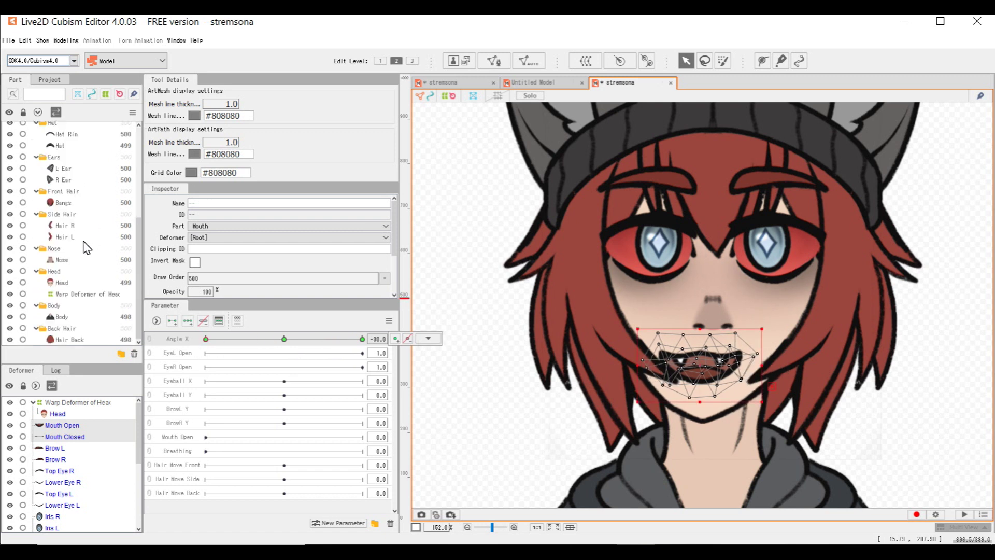
pyautogui.click(65, 260)
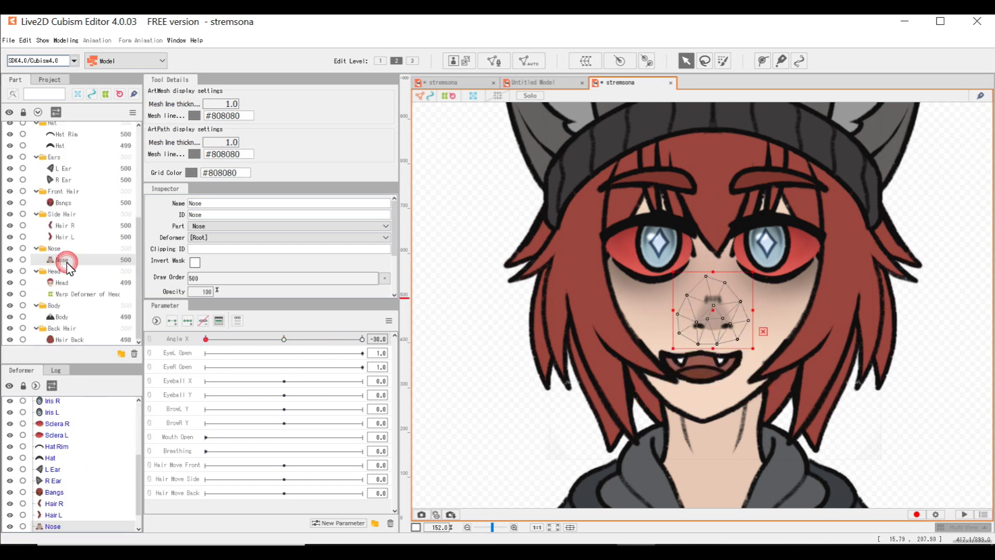
pyautogui.click(188, 322)
pyautogui.press('Left')
pyautogui.press('Left')
pyautogui.press('Left')
pyautogui.press('Left')
pyautogui.press('Left')
pyautogui.press('Left')
pyautogui.press('Left')
pyautogui.press('Left')
pyautogui.press('Left')
pyautogui.press('Left')
pyautogui.press('Left')
pyautogui.press('Left')
pyautogui.press('Left')
pyautogui.press('Left')
pyautogui.press('Left')
pyautogui.press('Left')
pyautogui.press('Left')
pyautogui.press('Left')
pyautogui.press('Left')
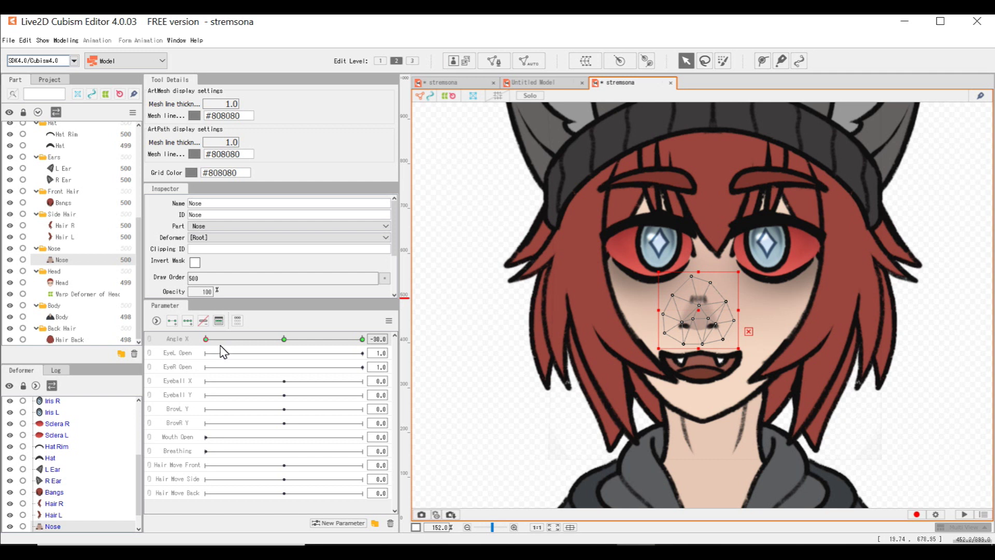
# Step: At the maximum Angle X key, nudge the Nose mesh rightward, and check the turn before returning Angle X to about the centre
pyautogui.moveTo(218, 339); pyautogui.dragTo(414, 337)
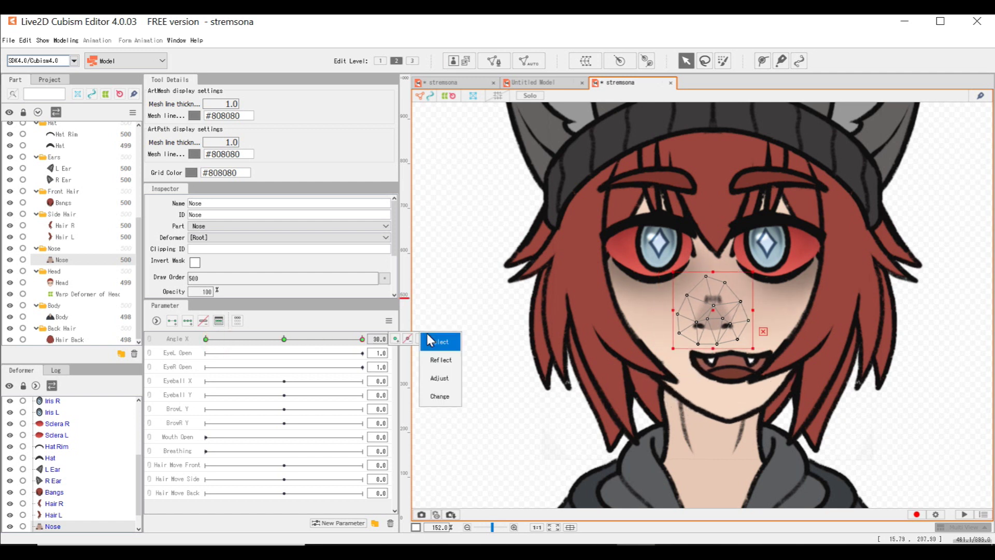
pyautogui.press('Right')
pyautogui.press('Right')
pyautogui.press('Right')
pyautogui.press('Right')
pyautogui.press('Right')
pyautogui.press('Right')
pyautogui.press('Right')
pyautogui.press('Right')
pyautogui.press('Right')
pyautogui.press('Right')
pyautogui.press('Right')
pyautogui.press('Right')
pyautogui.press('Right')
pyautogui.press('Right')
pyautogui.press('Right')
pyautogui.press('Right')
pyautogui.press('Right')
pyautogui.press('Right')
pyautogui.press('Right')
pyautogui.press('Right')
pyautogui.press('Right')
pyautogui.press('Right')
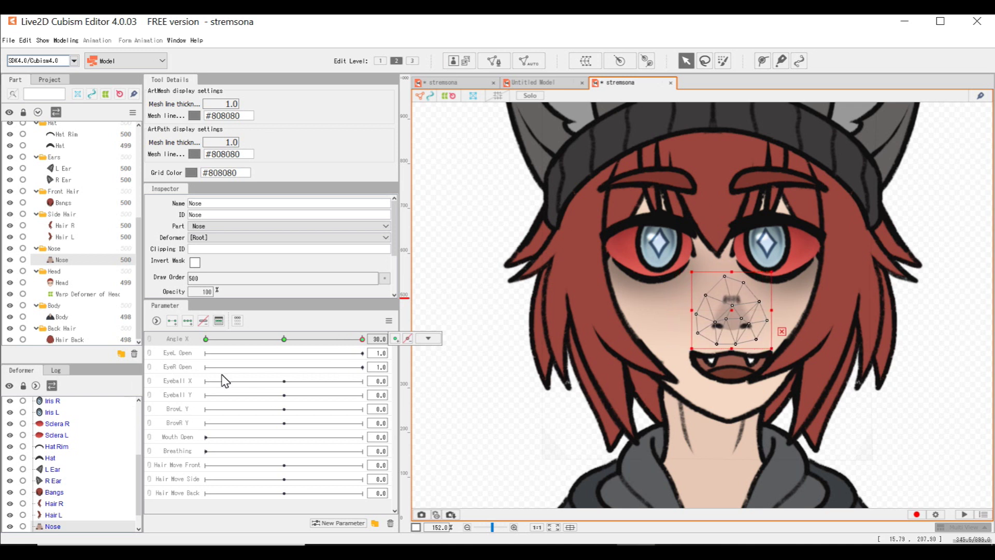
pyautogui.moveTo(334, 339); pyautogui.dragTo(157, 346)
pyautogui.click(428, 338)
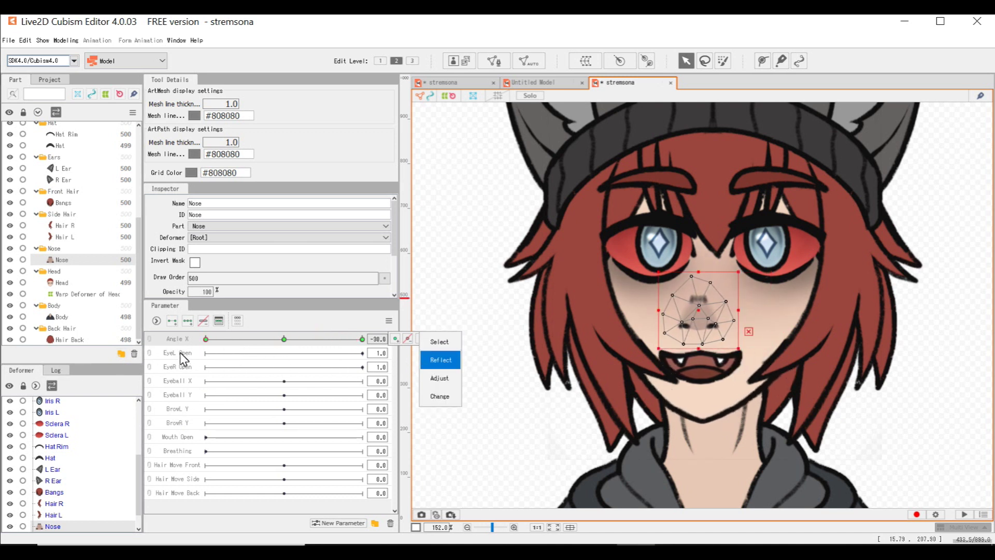
pyautogui.moveTo(430, 360); pyautogui.dragTo(283, 344)
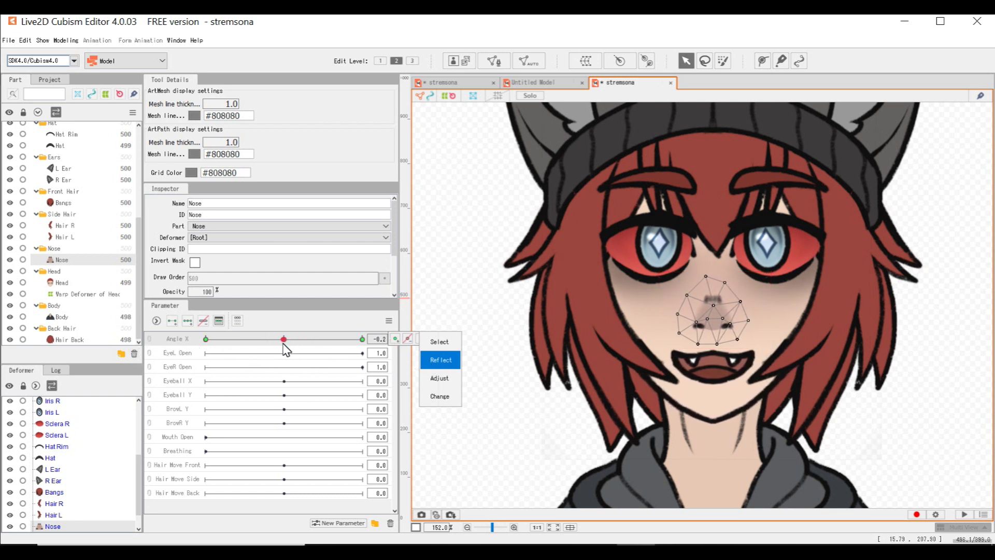
# Step: Select all child objects of the Eyes part, including both irises and scleras
pyautogui.click(139, 235)
pyautogui.moveTo(139, 236); pyautogui.dragTo(134, 149)
pyautogui.click(55, 196)
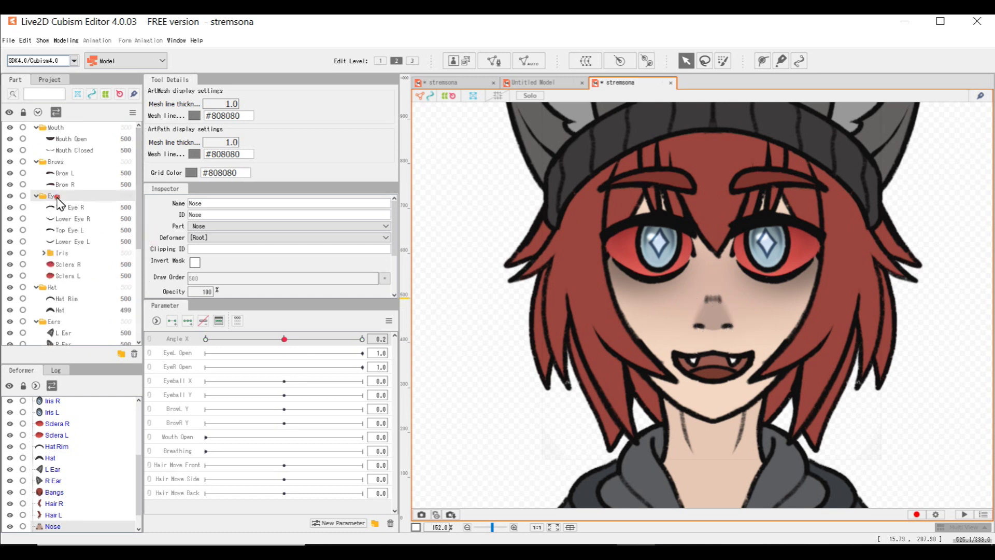
pyautogui.rightClick(57, 196)
pyautogui.press('Escape')
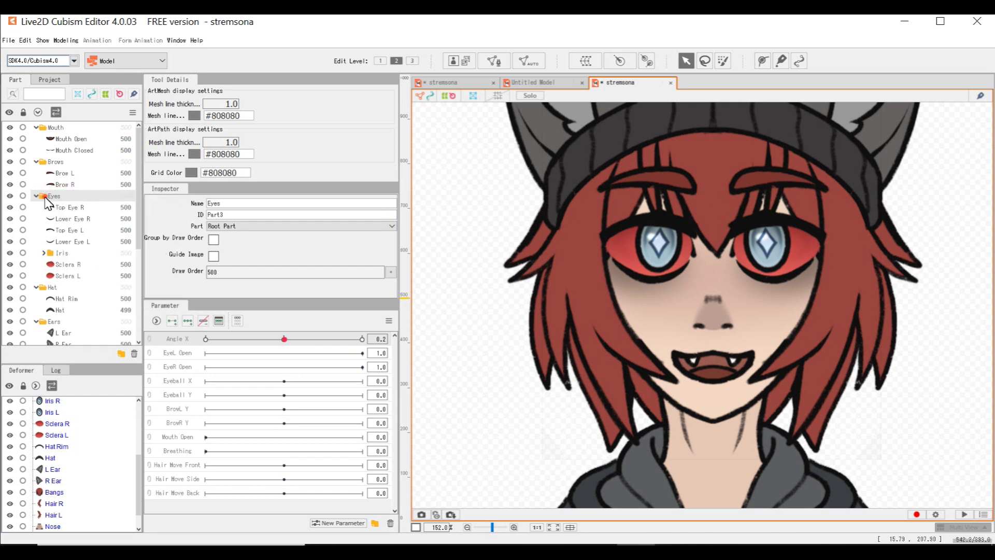
pyautogui.rightClick(57, 195)
pyautogui.click(76, 203)
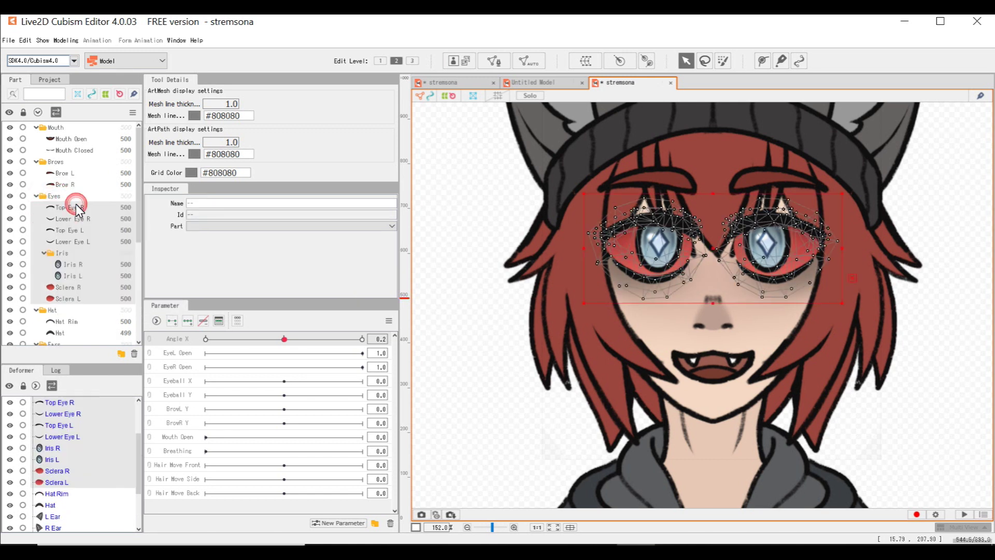
# Step: Create a warp deformer named "Warp Deformer of Eyes" as parent of the selected eye objects and move it into the Eyes part
pyautogui.click(585, 61)
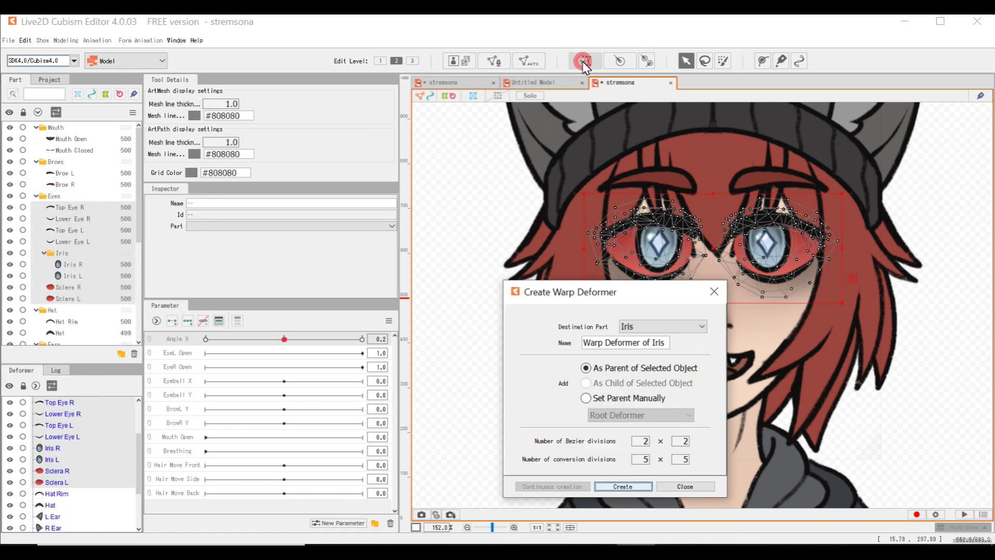
pyautogui.doubleClick(658, 343)
pyautogui.write('Eyes')
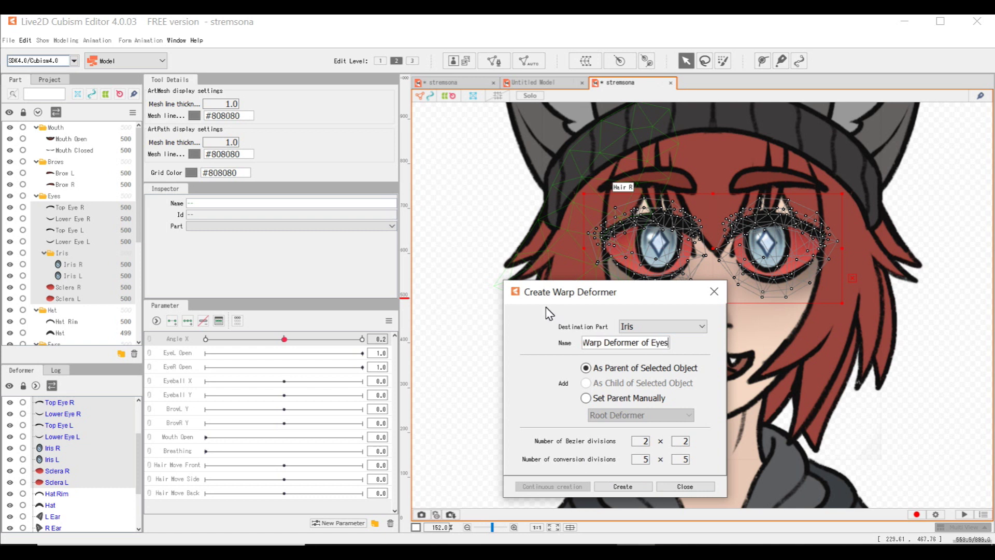
pyautogui.click(619, 485)
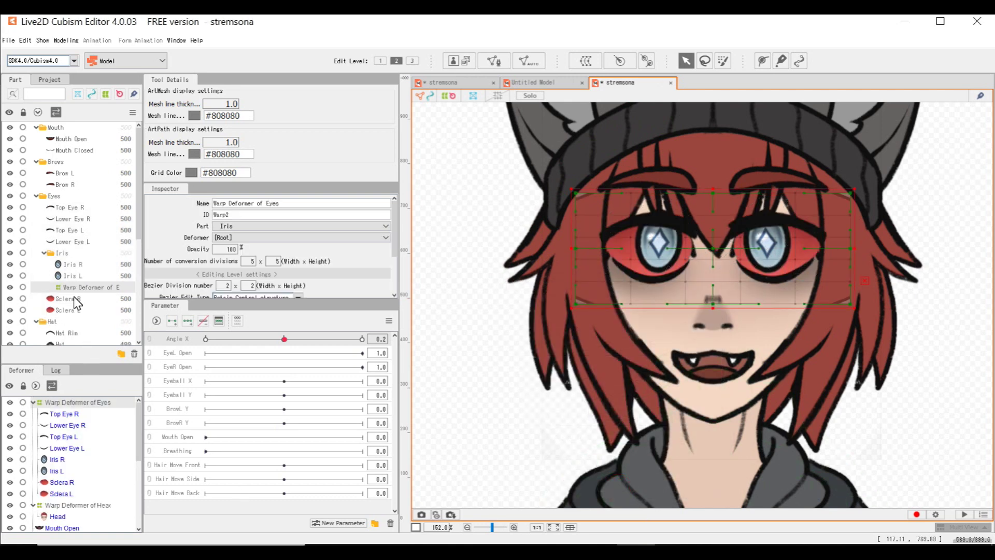
pyautogui.moveTo(78, 286); pyautogui.dragTo(73, 317)
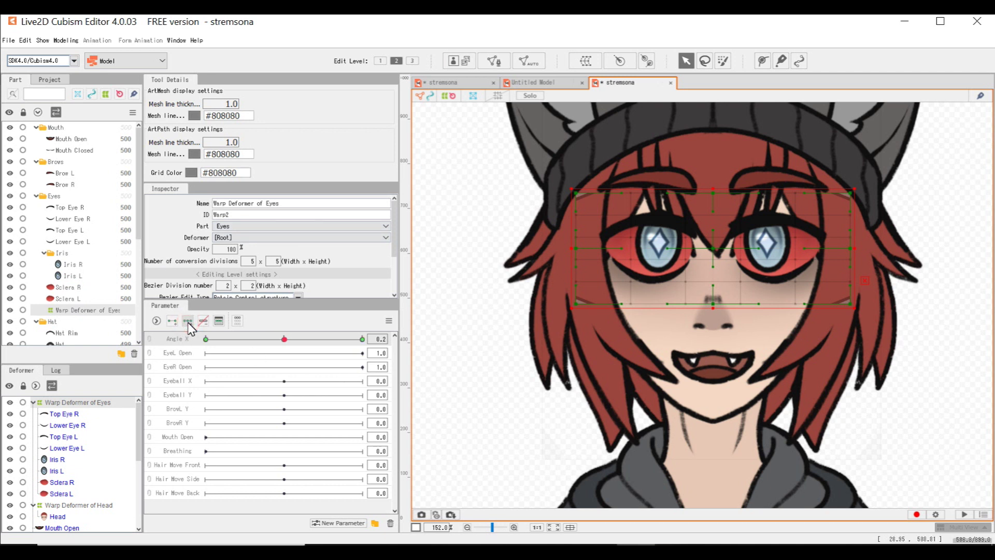
# Step: Give the Eyes warp deformer three Angle X keyforms and shift it rightward at the maximum key
pyautogui.click(270, 339)
pyautogui.moveTo(285, 341); pyautogui.dragTo(401, 340)
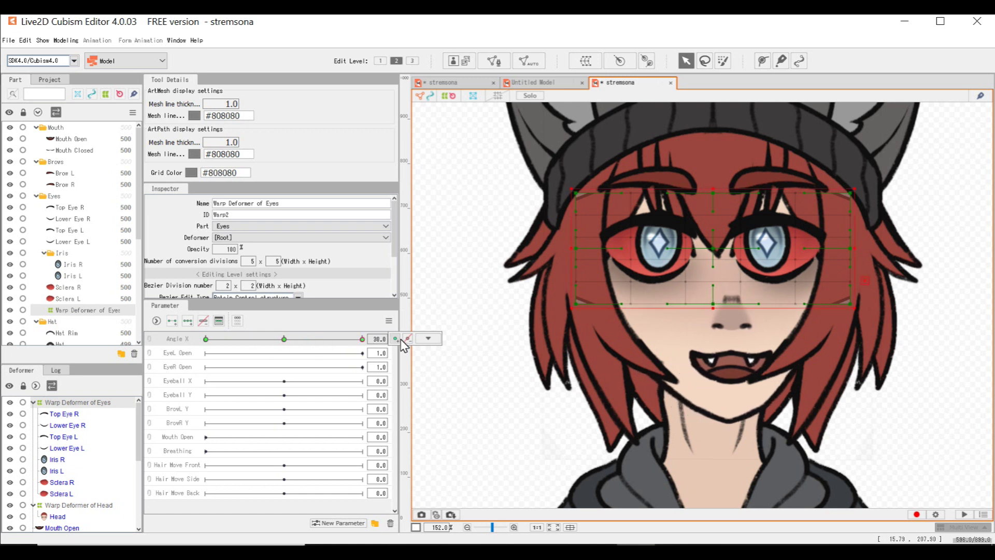
pyautogui.press('Right')
pyautogui.press('Right')
pyautogui.press('Right')
pyautogui.press('Right')
pyautogui.press('Right')
pyautogui.press('Right')
pyautogui.press('Right')
pyautogui.press('Right')
pyautogui.press('Right')
pyautogui.press('Right')
pyautogui.press('Right')
pyautogui.press('Right')
pyautogui.press('Right')
pyautogui.press('Right')
pyautogui.press('Right')
pyautogui.press('Right')
pyautogui.press('Right')
pyautogui.press('Right')
pyautogui.press('Right')
pyautogui.press('Right')
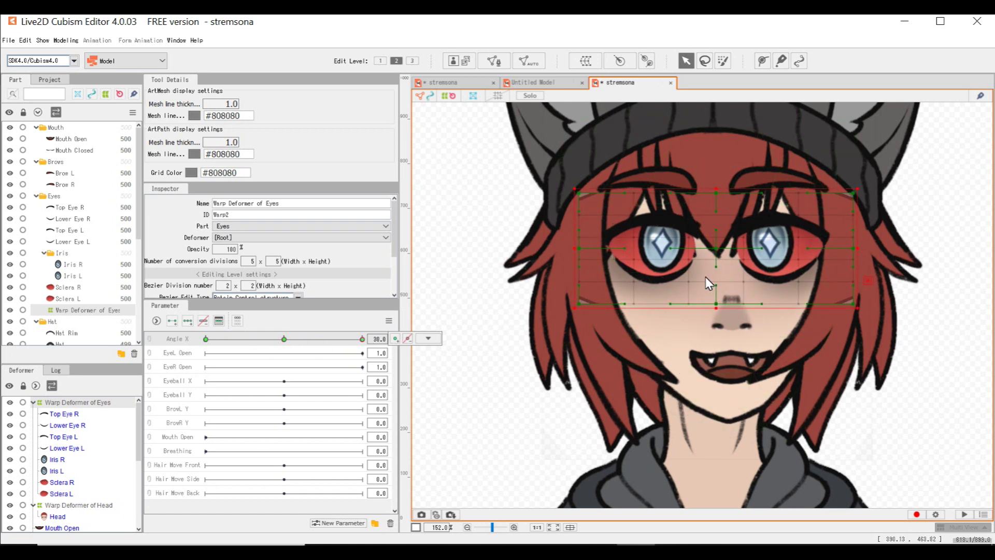
pyautogui.press('Right')
pyautogui.press('Right')
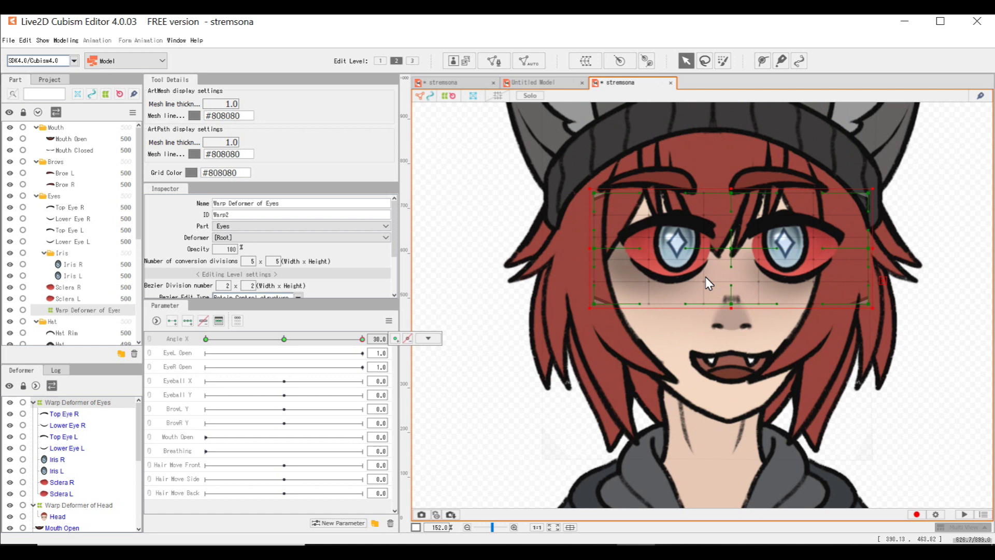
# Step: At the minimum Angle X key, shift the Eyes warp deformer leftward to follow the turned face
pyautogui.moveTo(337, 342); pyautogui.dragTo(115, 346)
pyautogui.press('Left')
pyautogui.press('Left')
pyautogui.press('Left')
pyautogui.press('Left')
pyautogui.press('Left')
pyautogui.press('Left')
pyautogui.press('Left')
pyautogui.press('Left')
pyautogui.press('Left')
pyautogui.press('Left')
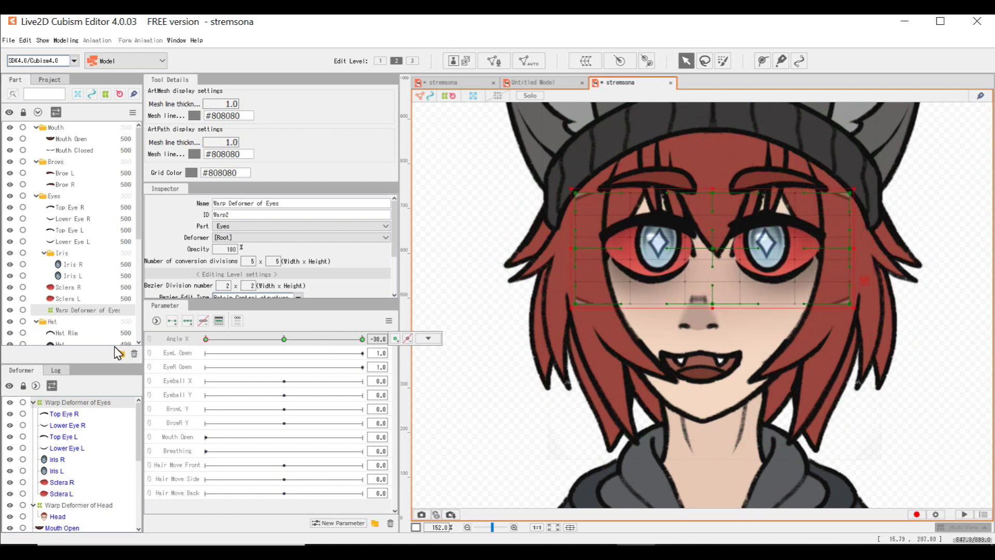
pyautogui.press('Right')
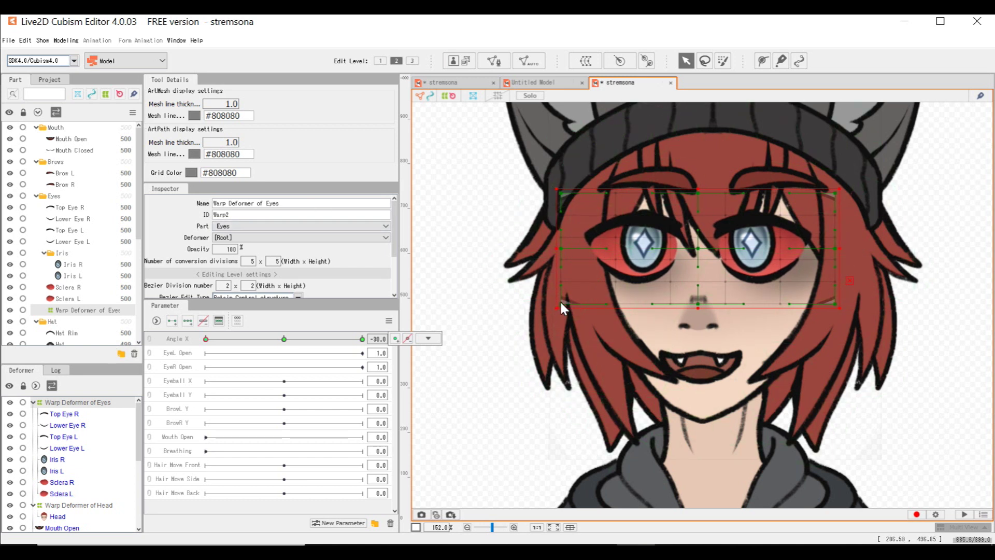
# Step: Try pulling in the left corners and left edge of the Eyes deformer at the minimum Angle X key, and undo the reshaping
pyautogui.moveTo(561, 303); pyautogui.dragTo(564, 291)
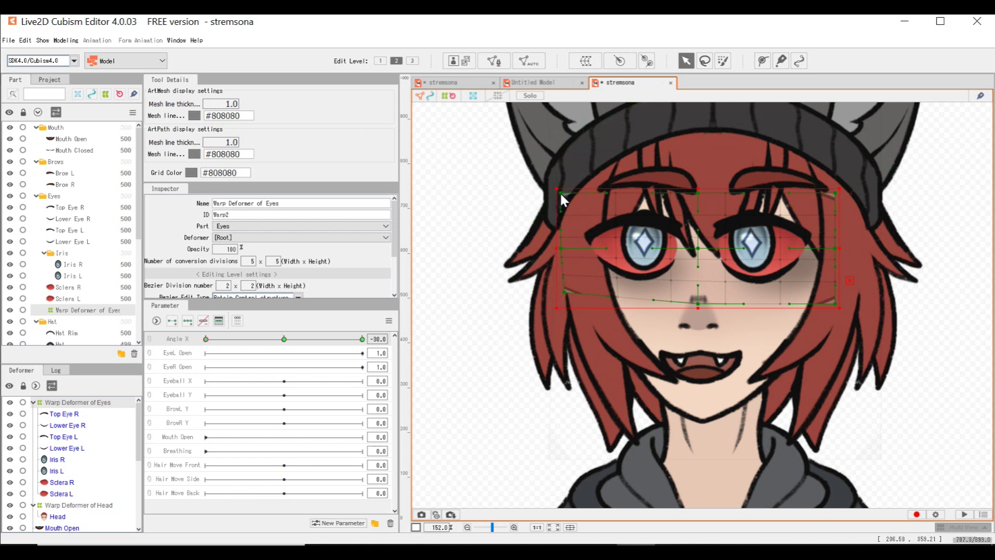
pyautogui.moveTo(560, 193); pyautogui.dragTo(563, 199)
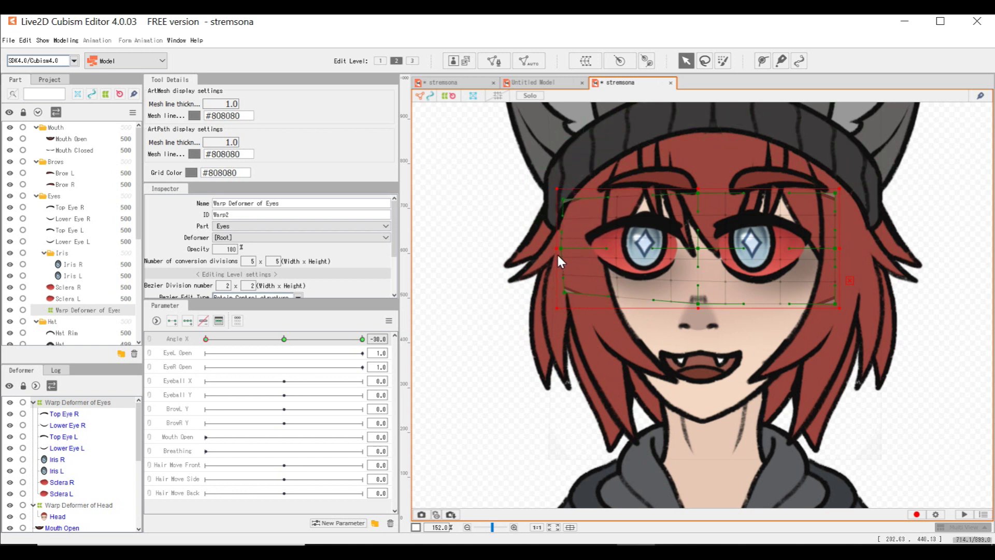
pyautogui.moveTo(558, 244); pyautogui.dragTo(570, 245)
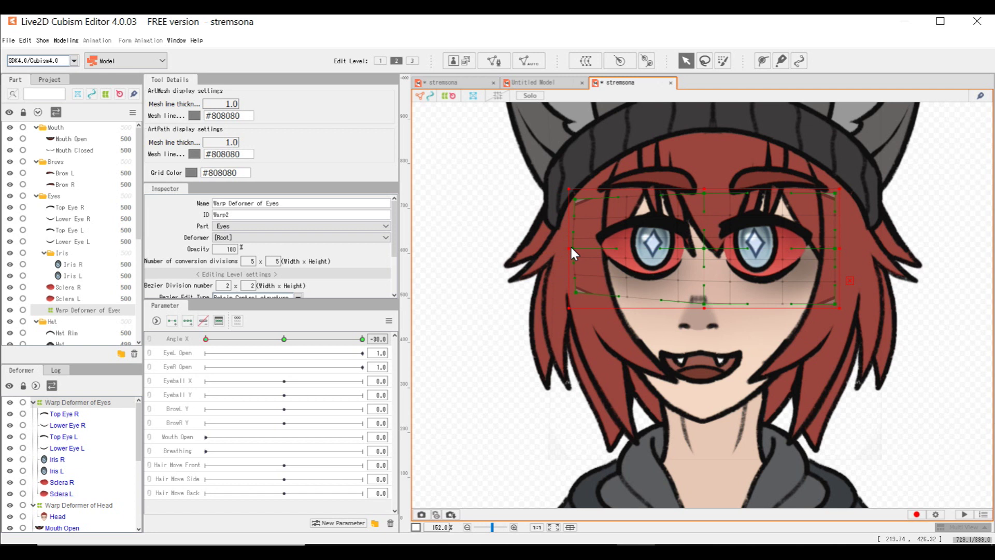
pyautogui.press('Left')
pyautogui.press('Left')
pyautogui.press('Left')
pyautogui.press('Left')
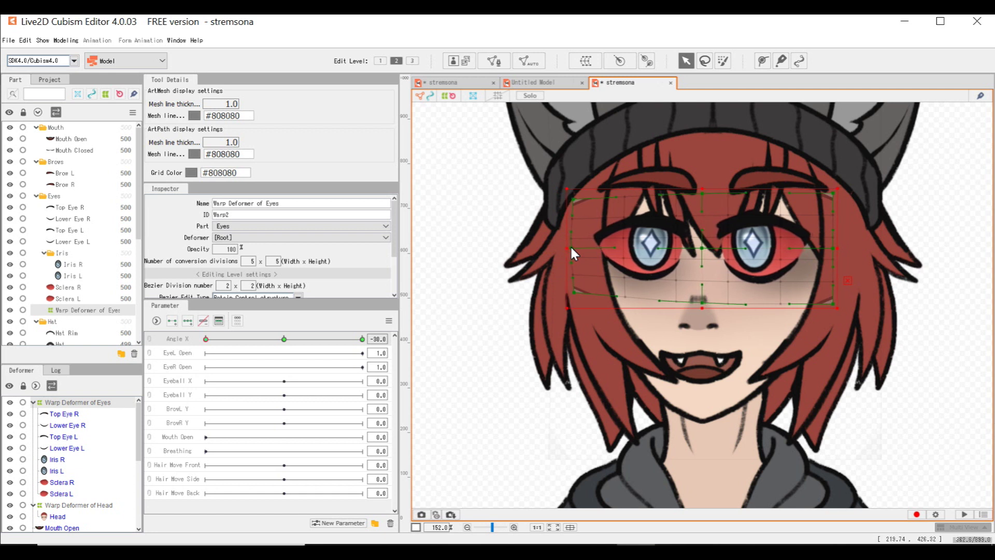
pyautogui.moveTo(570, 247); pyautogui.dragTo(574, 247)
pyautogui.hotkey('ctrl', 'z')
pyautogui.hotkey('ctrl', 'z')
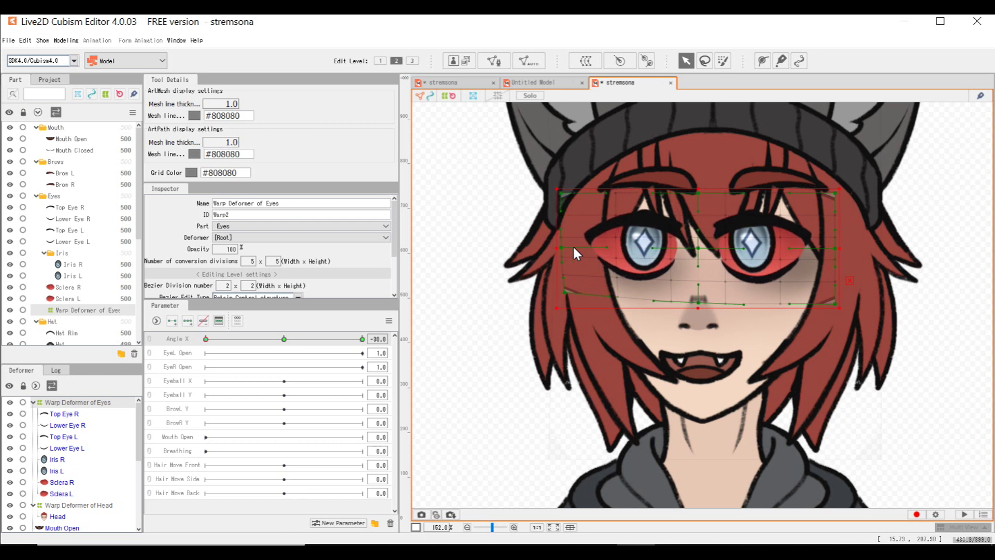
pyautogui.hotkey('ctrl', 'z')
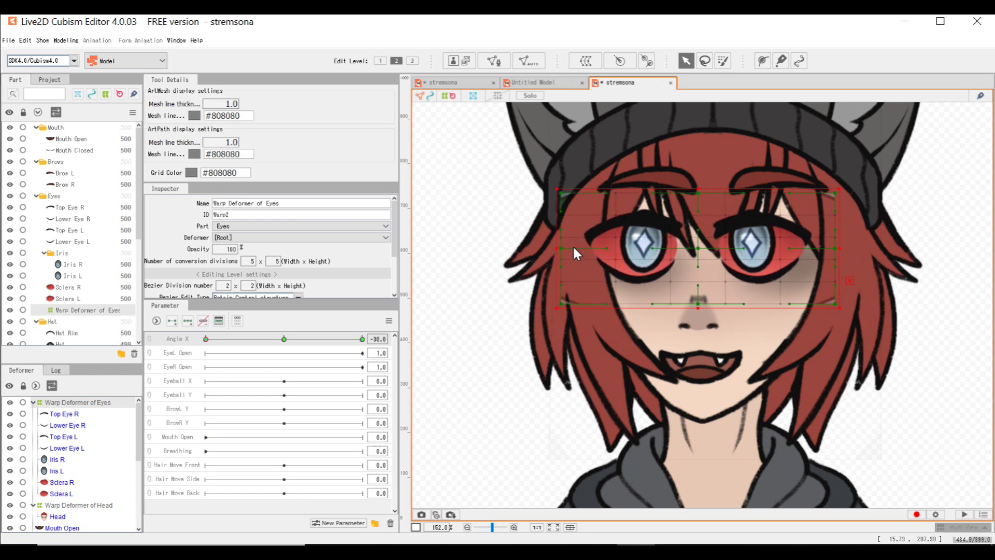
# Step: Sweep Angle X between its minimum and maximum to review how the eyes move with the head turn
pyautogui.moveTo(241, 339); pyautogui.dragTo(100, 334)
pyautogui.click(362, 339)
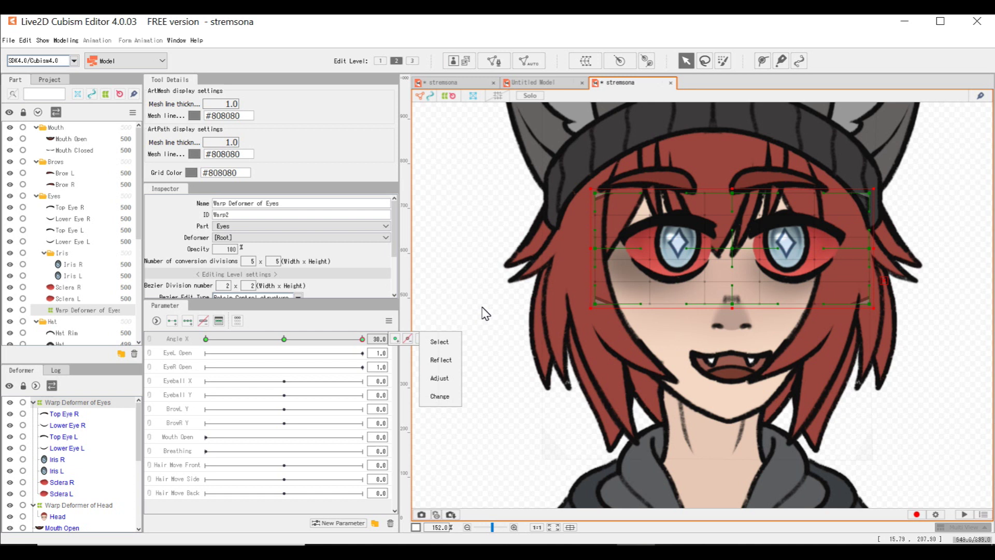
pyautogui.moveTo(323, 339); pyautogui.dragTo(122, 344)
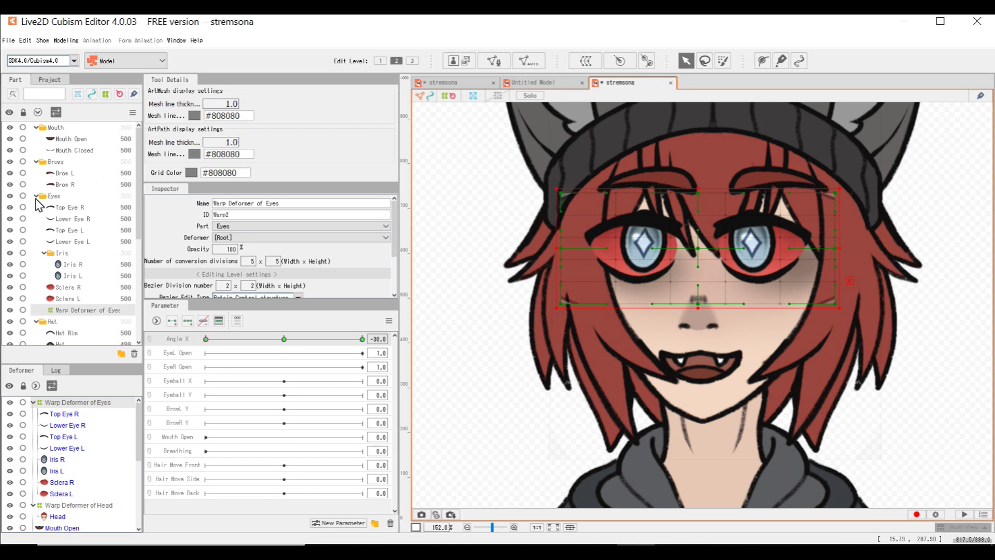
# Step: Select all child objects of the Brows part and create a warp deformer around both brows
pyautogui.click(54, 162)
pyautogui.rightClick(55, 161)
pyautogui.click(71, 171)
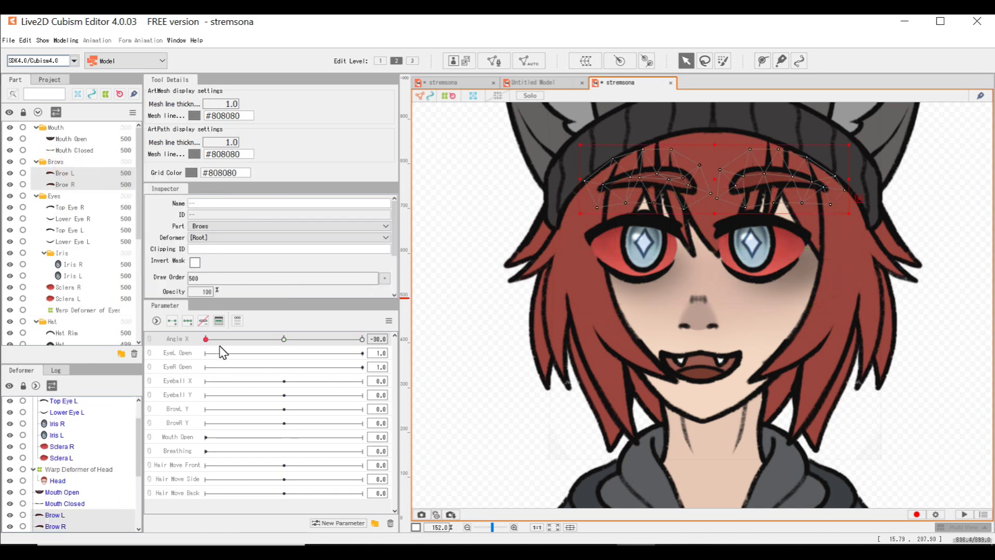
pyautogui.click(586, 60)
pyautogui.click(623, 487)
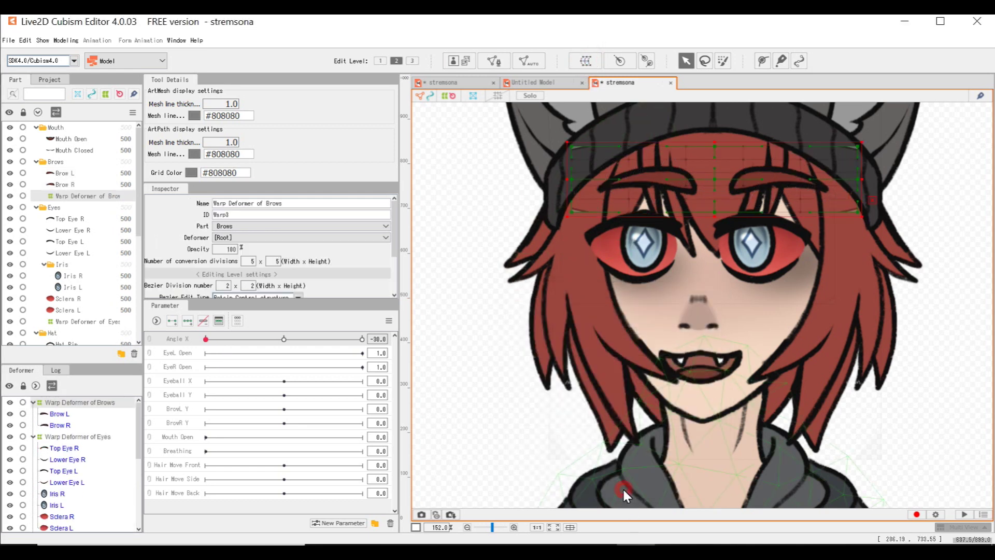
# Step: Give the Brows warp deformer three Angle X keyforms and shift it leftward at the minimum key
pyautogui.click(188, 321)
pyautogui.press('Left')
pyautogui.press('Left')
pyautogui.press('Left')
pyautogui.press('Left')
pyautogui.press('Left')
pyautogui.press('Left')
pyautogui.press('Left')
pyautogui.press('Left')
pyautogui.press('Left')
pyautogui.press('Left')
pyautogui.press('Left')
pyautogui.press('Left')
pyautogui.press('Left')
pyautogui.press('Left')
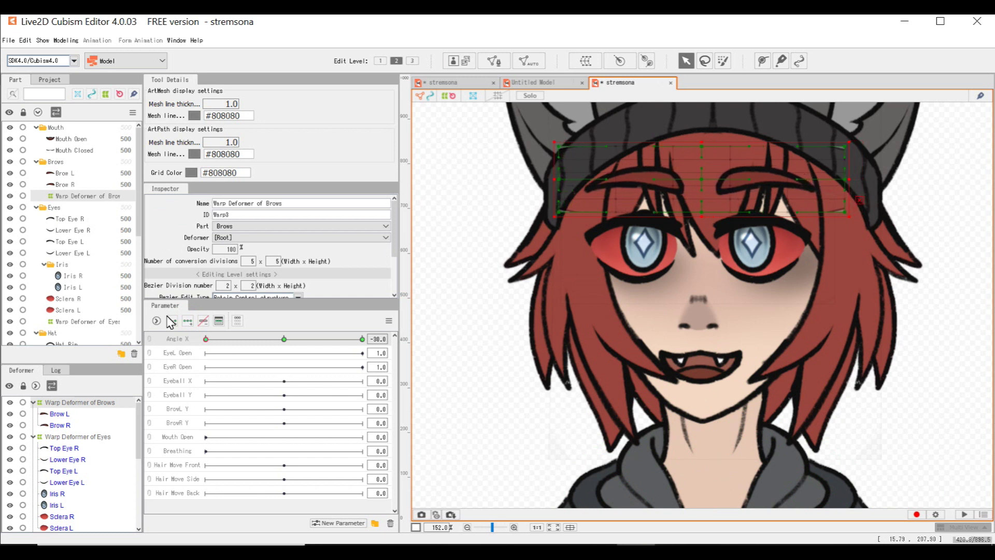
# Step: At the maximum Angle X key, shift the Brows warp deformer rightward to follow the turned face
pyautogui.click(225, 338)
pyautogui.click(362, 339)
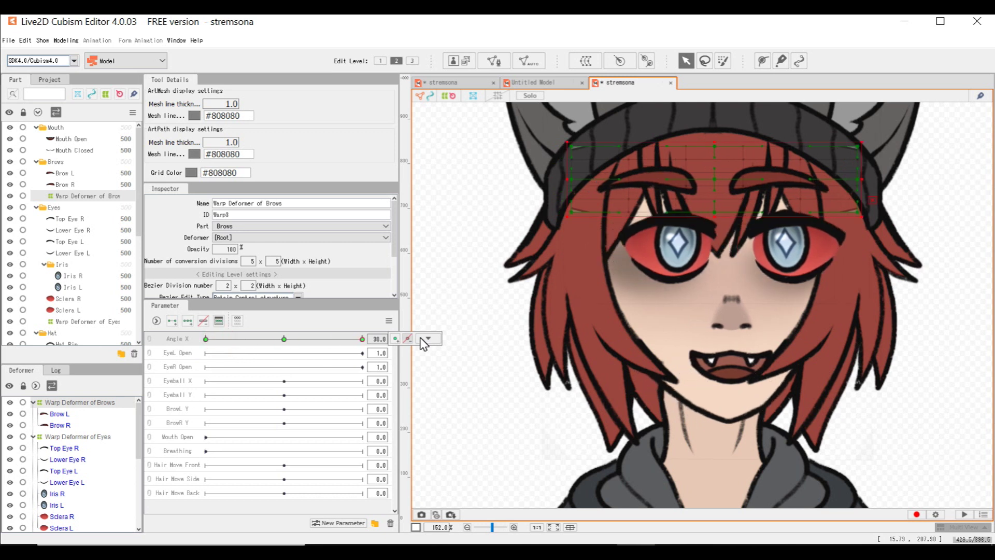
pyautogui.click(428, 338)
pyautogui.press('Right')
pyautogui.press('Right')
pyautogui.press('Right')
pyautogui.press('Right')
pyautogui.press('Right')
pyautogui.press('Right')
pyautogui.press('Right')
pyautogui.press('Right')
pyautogui.press('Right')
pyautogui.press('Right')
pyautogui.press('Right')
pyautogui.press('Right')
pyautogui.press('Right')
pyautogui.press('Right')
pyautogui.press('Right')
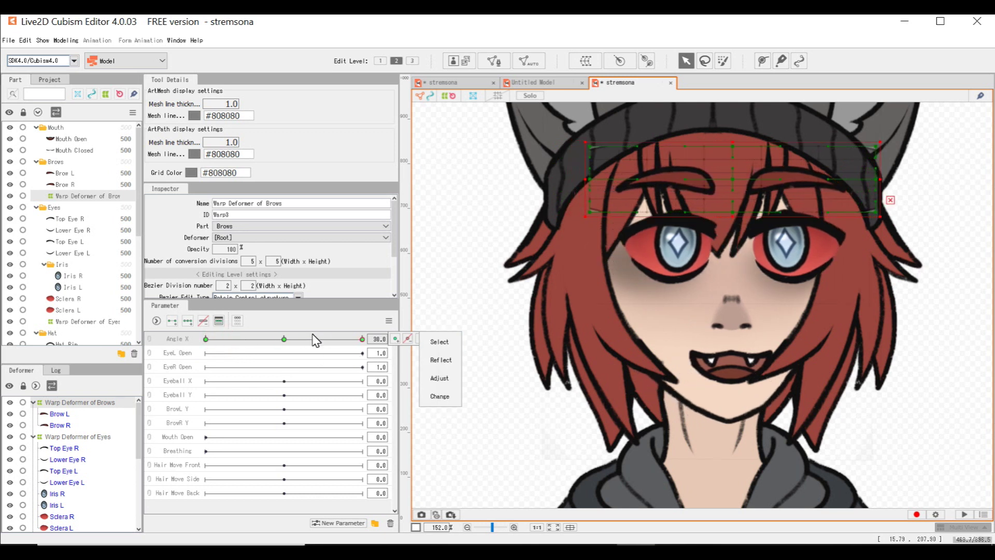
# Step: Sweep Angle X between its extremes to review how the brows move with the face
pyautogui.moveTo(312, 339); pyautogui.dragTo(359, 344)
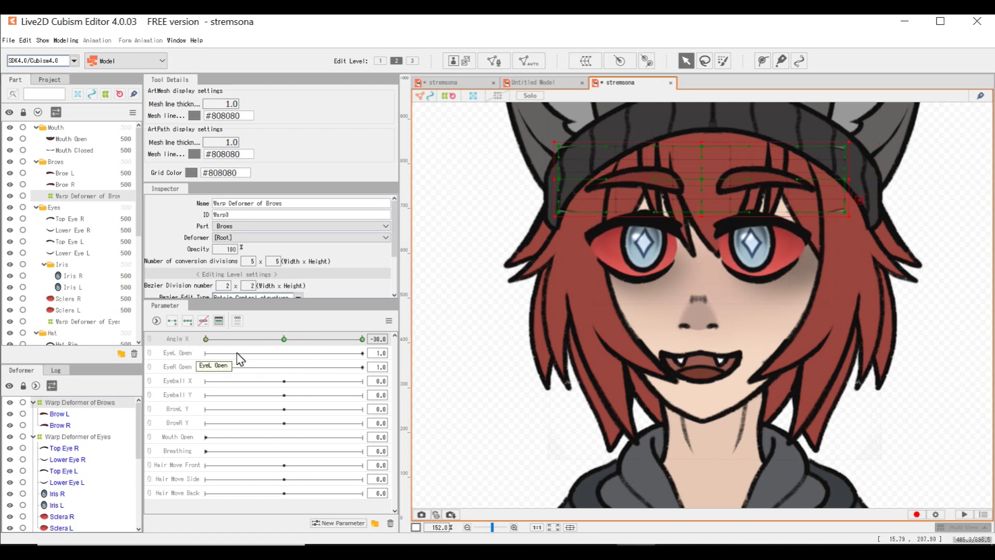
pyautogui.moveTo(333, 353); pyautogui.dragTo(182, 357)
pyautogui.scroll(-2, 652, 323)
pyautogui.scroll(2, 651, 323)
pyautogui.scroll(-2, 652, 322)
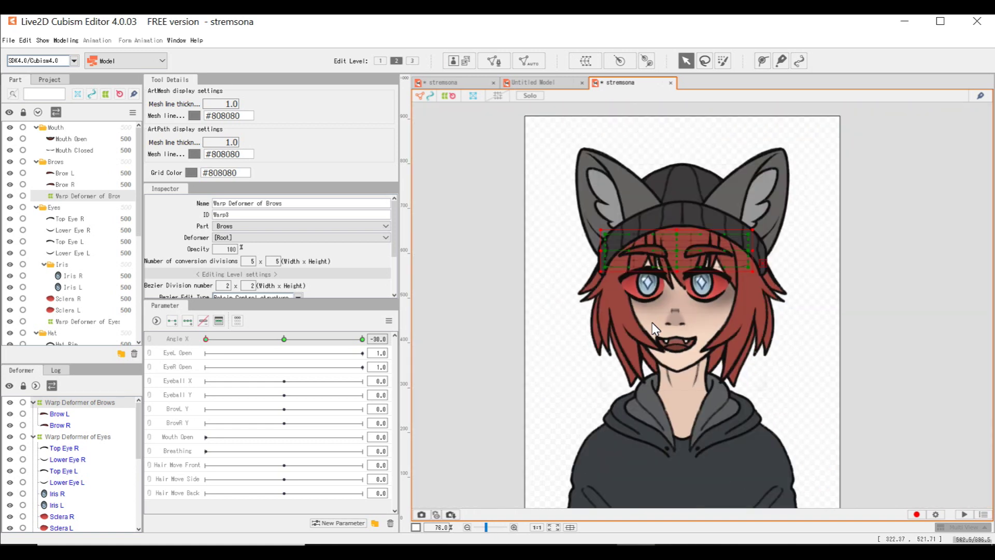
pyautogui.scroll(1, 652, 322)
pyautogui.scroll(-6, 82, 300)
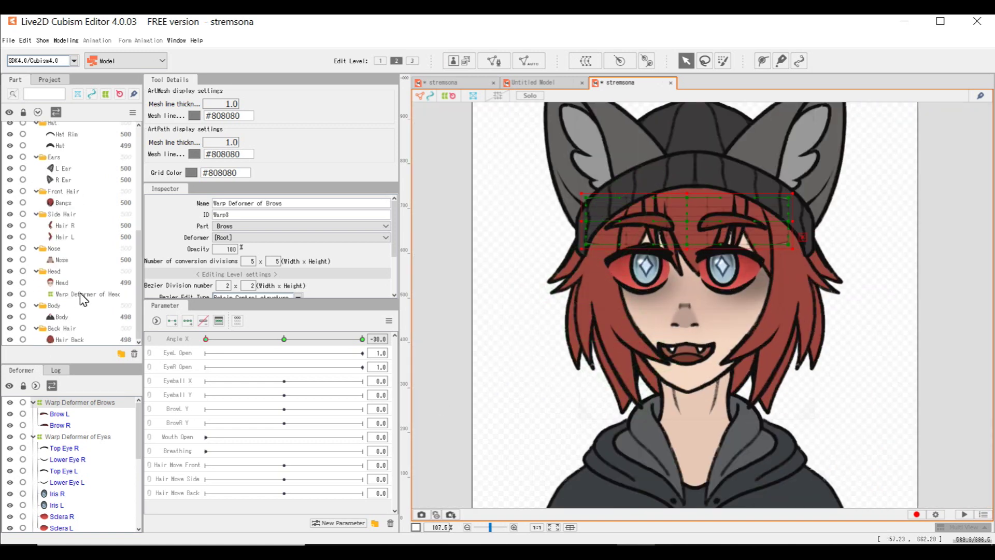
# Step: Give the Bangs mesh three Angle X keyforms and shift it slightly rightward at the maximum key
pyautogui.click(78, 340)
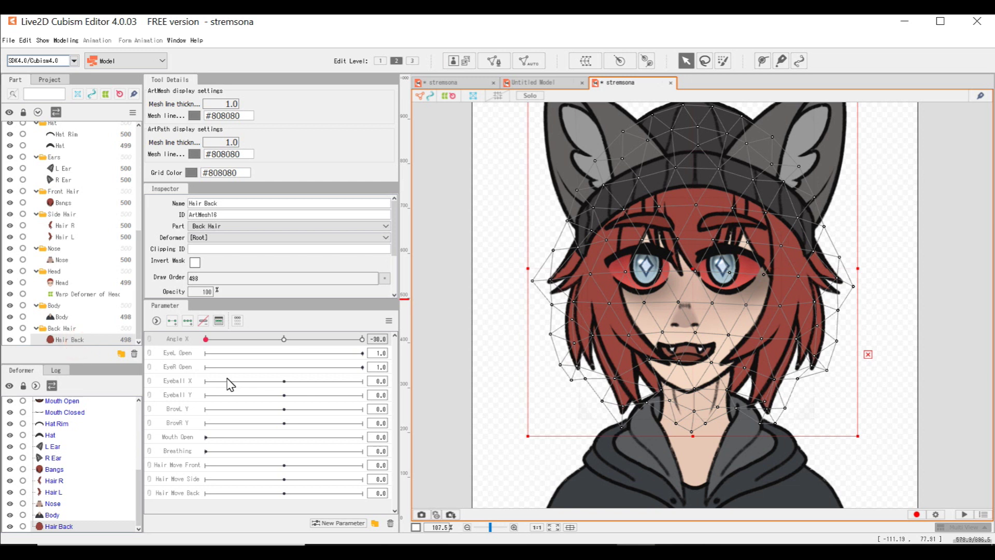
pyautogui.click(62, 202)
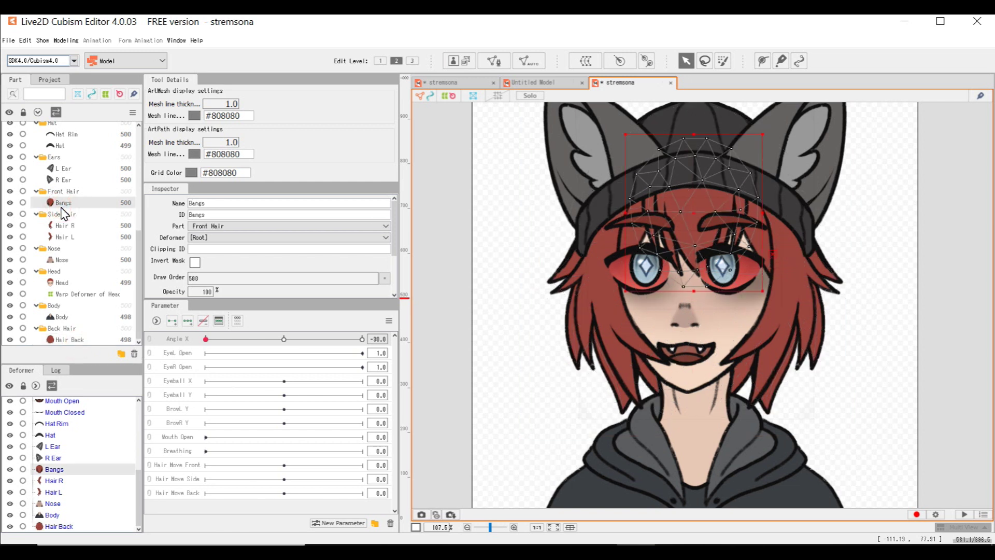
pyautogui.click(187, 321)
pyautogui.moveTo(280, 339); pyautogui.dragTo(405, 341)
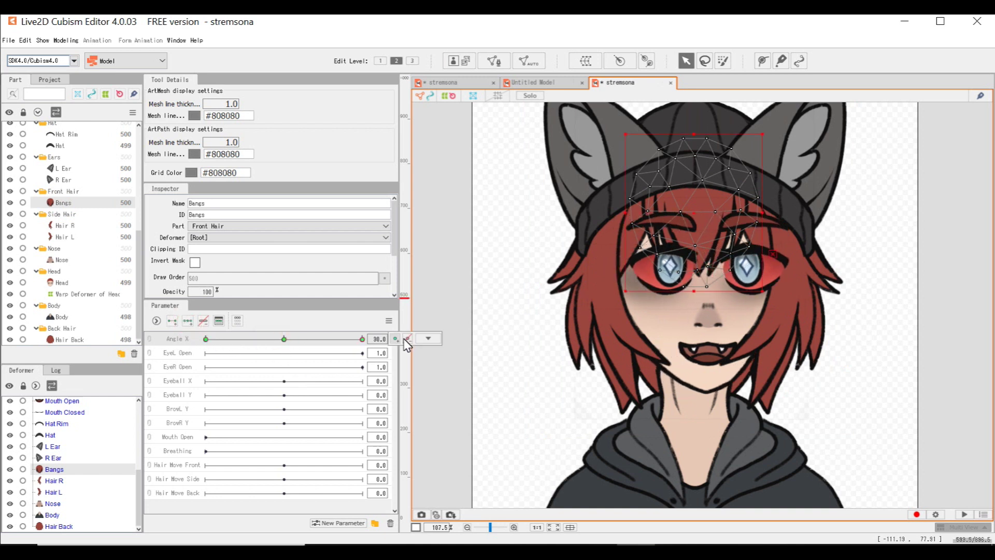
pyautogui.press('Right')
pyautogui.press('Right')
pyautogui.press('Right')
pyautogui.press('Right')
pyautogui.press('Right')
pyautogui.press('Right')
pyautogui.press('Right')
pyautogui.press('Right')
pyautogui.press('Right')
pyautogui.press('Right')
pyautogui.press('Right')
pyautogui.press('Right')
pyautogui.press('Right')
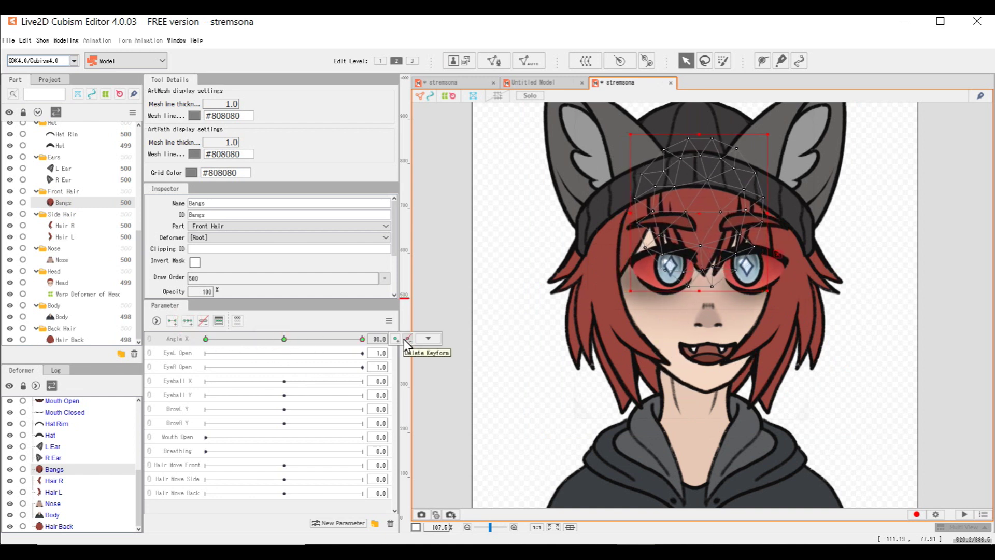
# Step: At the minimum Angle X key, shift the Bangs mesh slightly leftward and check its motion across the range
pyautogui.moveTo(326, 340); pyautogui.dragTo(93, 338)
pyautogui.press('Left')
pyautogui.press('Left')
pyautogui.press('Left')
pyautogui.press('Left')
pyautogui.press('Left')
pyautogui.press('Left')
pyautogui.press('Left')
pyautogui.press('Left')
pyautogui.press('Left')
pyautogui.press('Left')
pyautogui.press('Left')
pyautogui.press('Left')
pyautogui.press('Left')
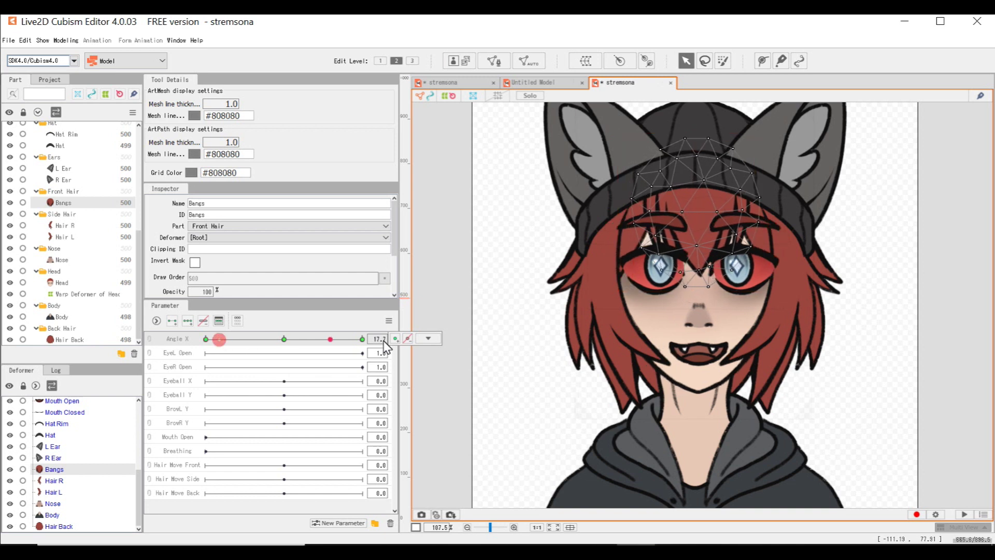
pyautogui.click(428, 338)
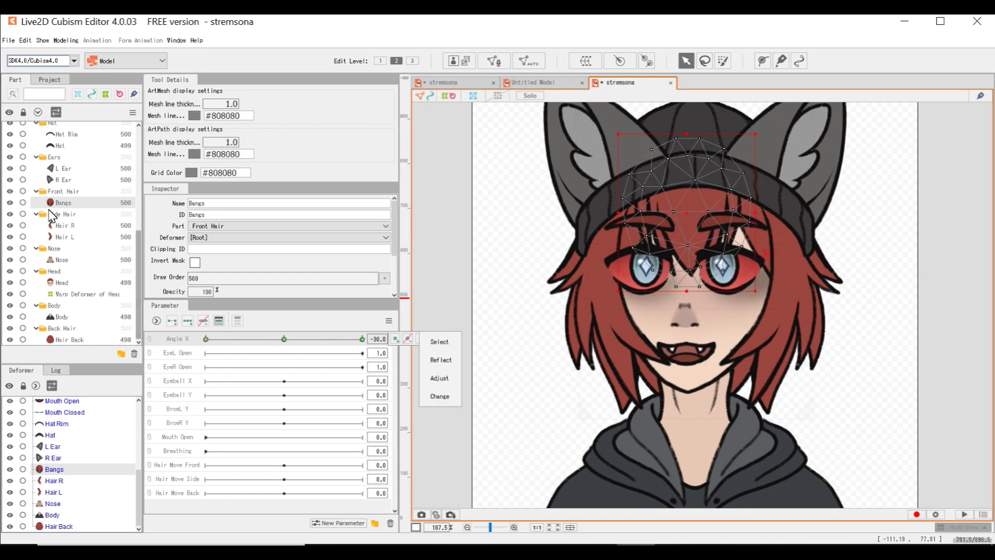
# Step: Select all child objects of Side Hair, give them three Angle X keyforms, and shift them slightly leftward at the minimum key
pyautogui.click(55, 224)
pyautogui.click(80, 228)
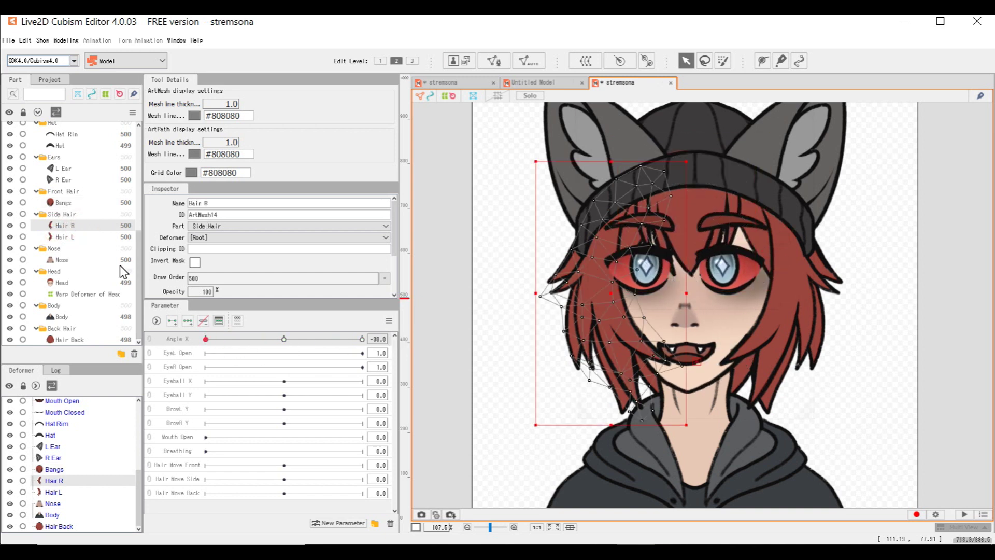
pyautogui.click(58, 216)
pyautogui.rightClick(58, 217)
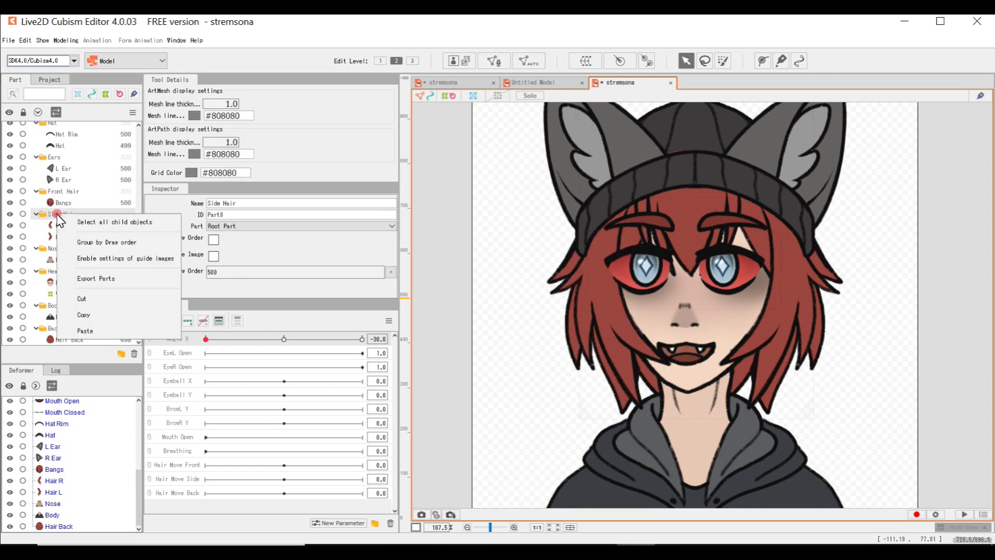
pyautogui.click(88, 220)
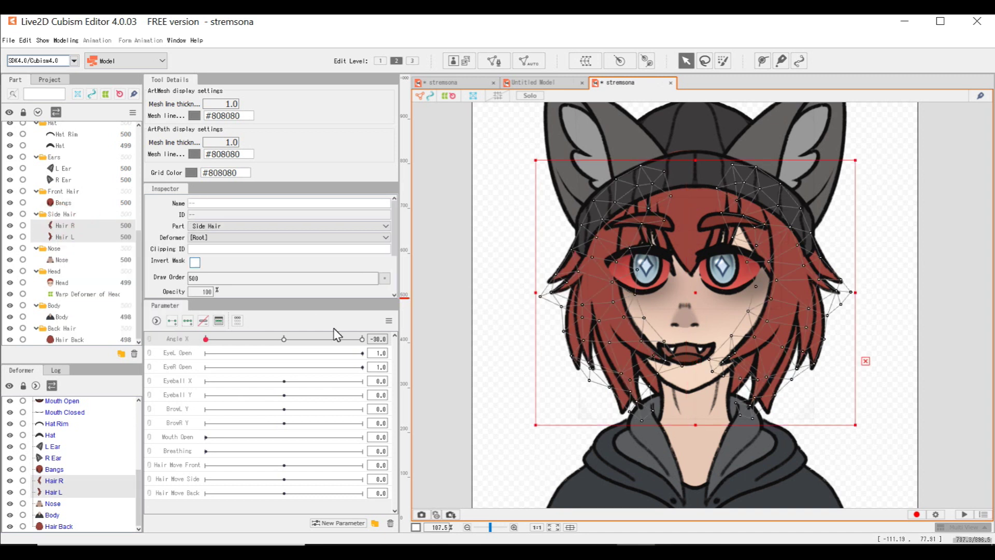
pyautogui.click(186, 320)
pyautogui.press('Left')
pyautogui.press('Left')
pyautogui.press('Left')
pyautogui.press('Left')
pyautogui.press('Left')
pyautogui.press('Left')
pyautogui.press('Left')
pyautogui.press('Left')
pyautogui.press('Left')
pyautogui.press('Left')
pyautogui.press('Left')
pyautogui.press('Left')
pyautogui.press('Left')
# Step: At the maximum Angle X key, shift both side hair meshes slightly rightward and check the turn
pyautogui.moveTo(224, 339); pyautogui.dragTo(443, 348)
pyautogui.press('Right')
pyautogui.press('Right')
pyautogui.press('Right')
pyautogui.press('Right')
pyautogui.press('Right')
pyautogui.press('Right')
pyautogui.press('Right')
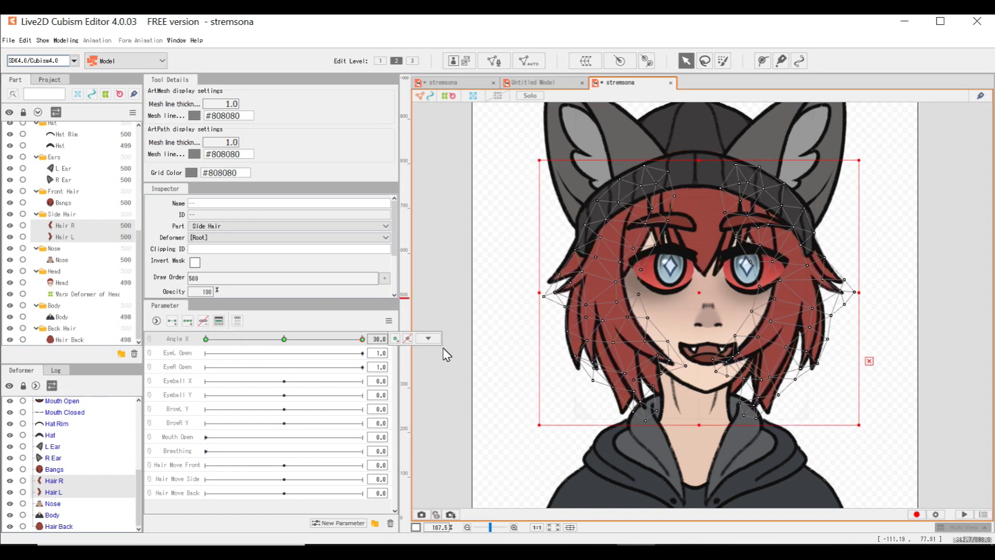
pyautogui.moveTo(254, 339); pyautogui.dragTo(283, 339)
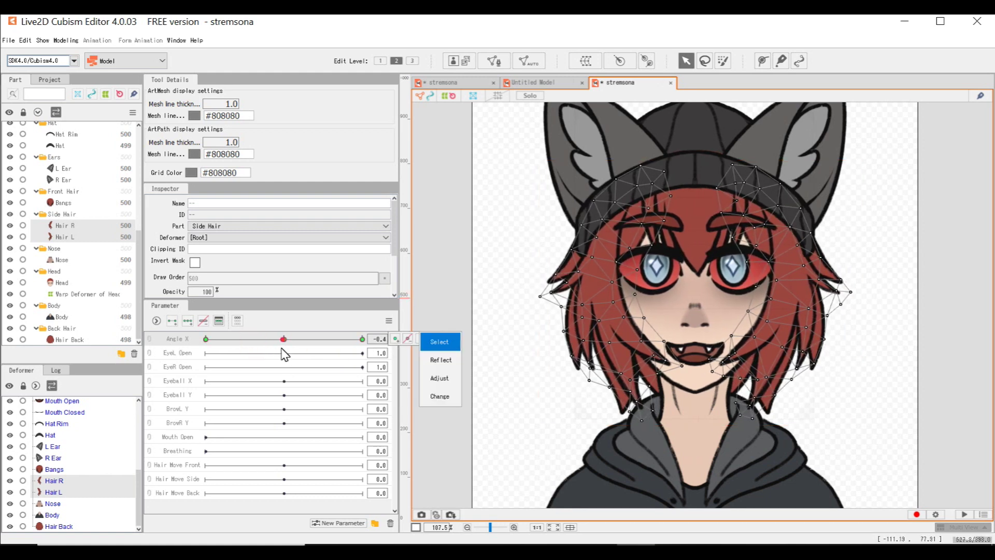
# Step: Give the Hair Back mesh three Angle X keyforms and shift it leftward at the maximum key, opposite the head turn
pyautogui.click(85, 340)
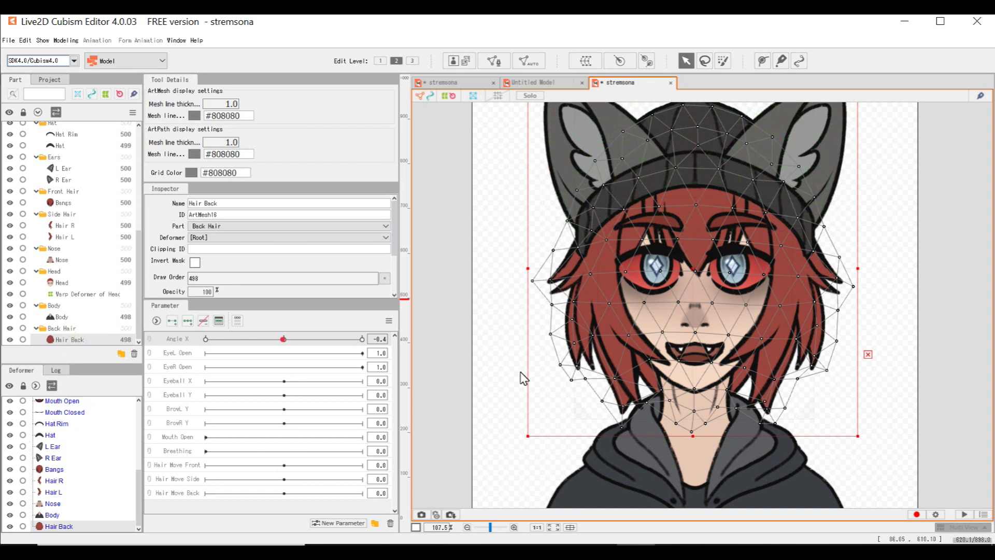
pyautogui.moveTo(259, 341); pyautogui.dragTo(429, 335)
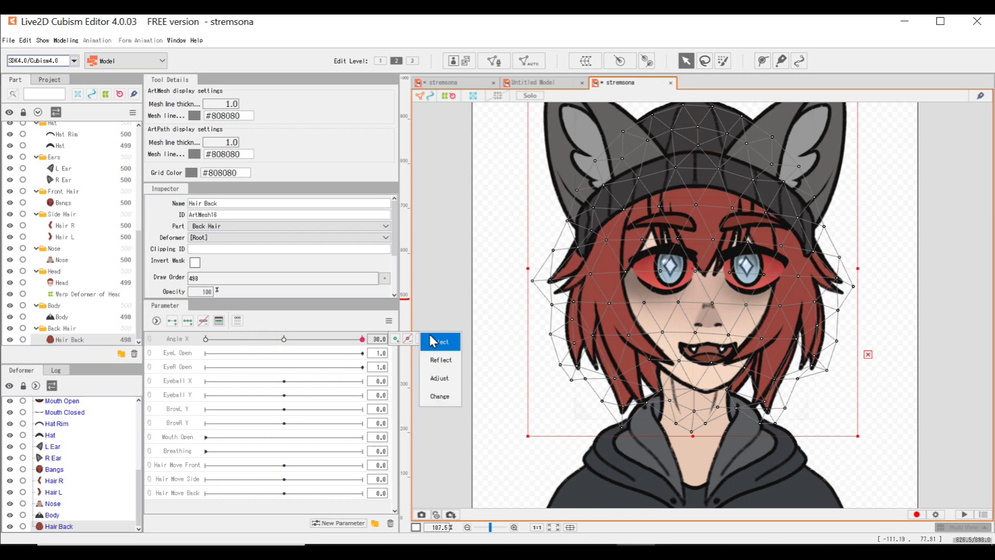
pyautogui.click(189, 322)
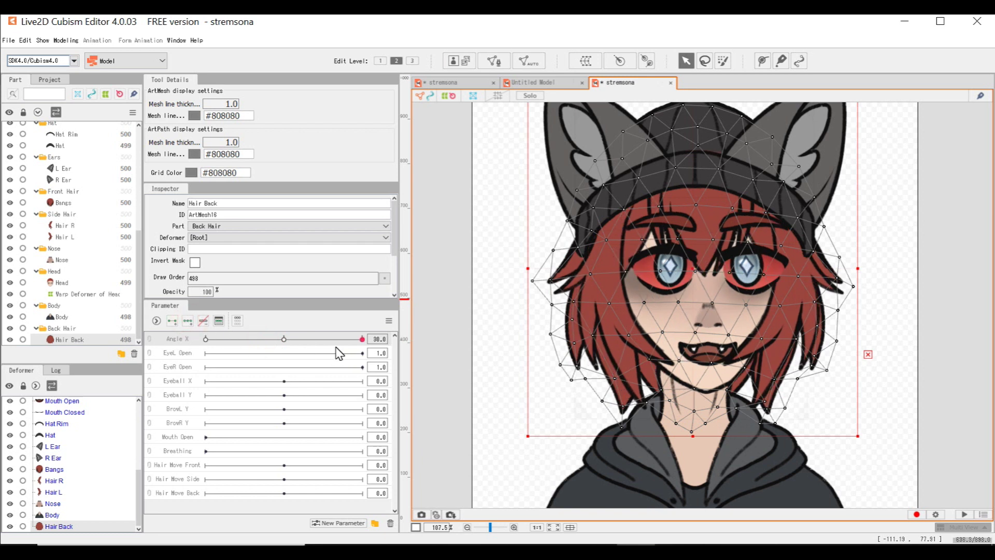
pyautogui.click(188, 320)
pyautogui.press('Left')
pyautogui.press('Left')
pyautogui.press('Left')
pyautogui.press('Left')
pyautogui.press('Left')
pyautogui.press('Left')
pyautogui.press('Left')
pyautogui.press('Left')
pyautogui.press('Left')
pyautogui.press('Left')
pyautogui.press('Left')
pyautogui.press('Left')
pyautogui.press('Left')
pyautogui.moveTo(342, 339); pyautogui.dragTo(362, 341)
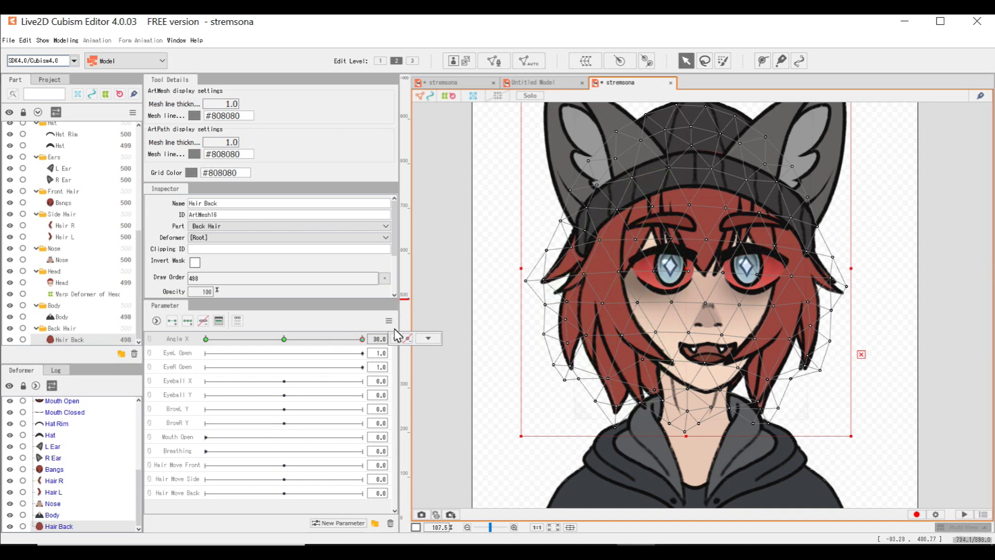
# Step: At the minimum Angle X key, shift the Hair Back mesh rightward and check its motion across the range
pyautogui.moveTo(343, 340); pyautogui.dragTo(114, 340)
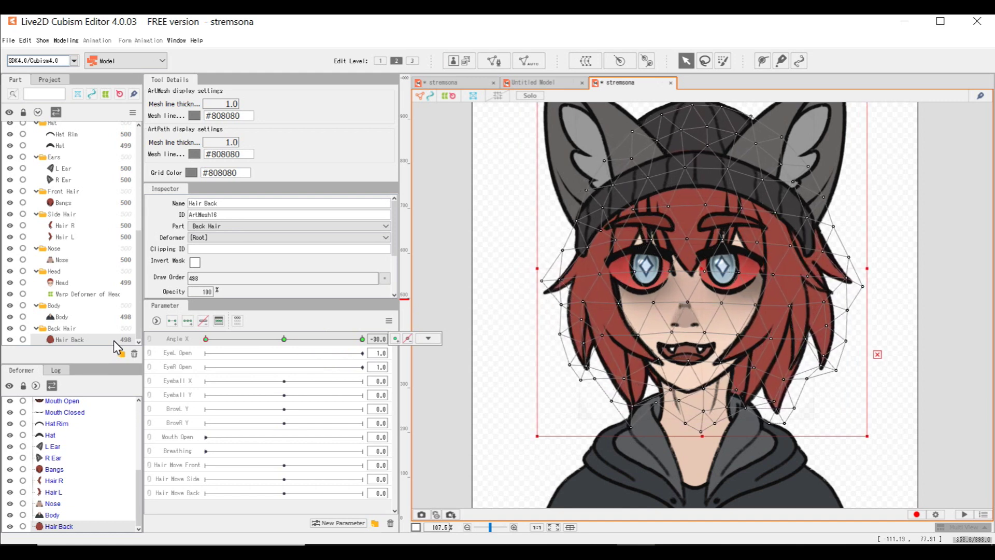
pyautogui.moveTo(227, 338); pyautogui.dragTo(460, 350)
pyautogui.click(428, 338)
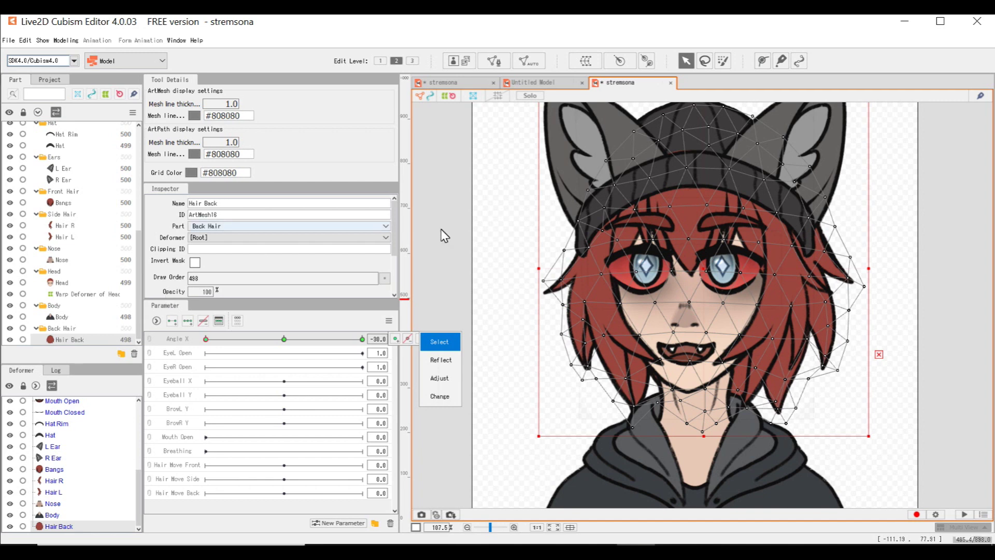
pyautogui.moveTo(308, 342); pyautogui.dragTo(404, 362)
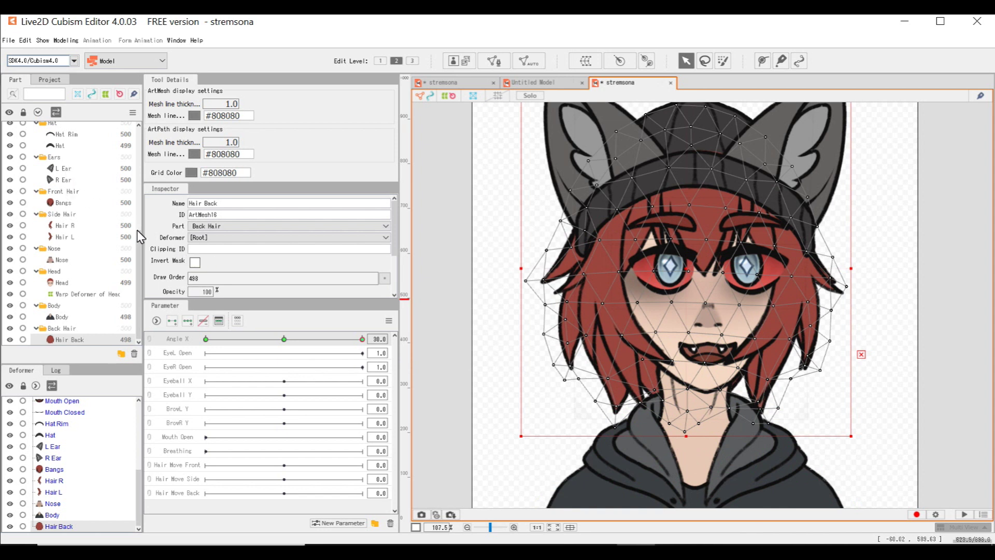
# Step: Give the Hat Rim mesh three Angle X keyforms and shift it slightly leftward at the minimum key
pyautogui.scroll(3, 138, 203)
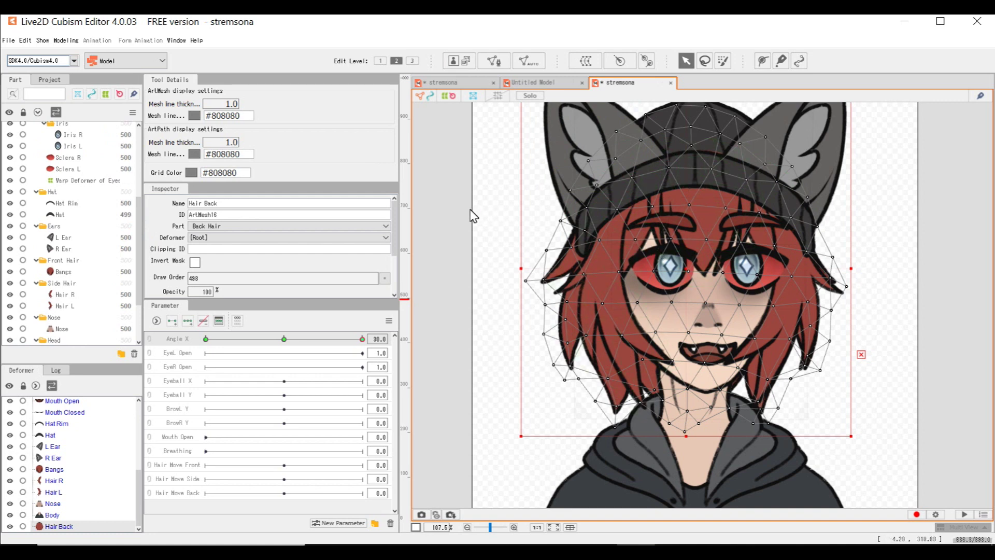
pyautogui.scroll(2, 472, 216)
pyautogui.scroll(-3, 473, 216)
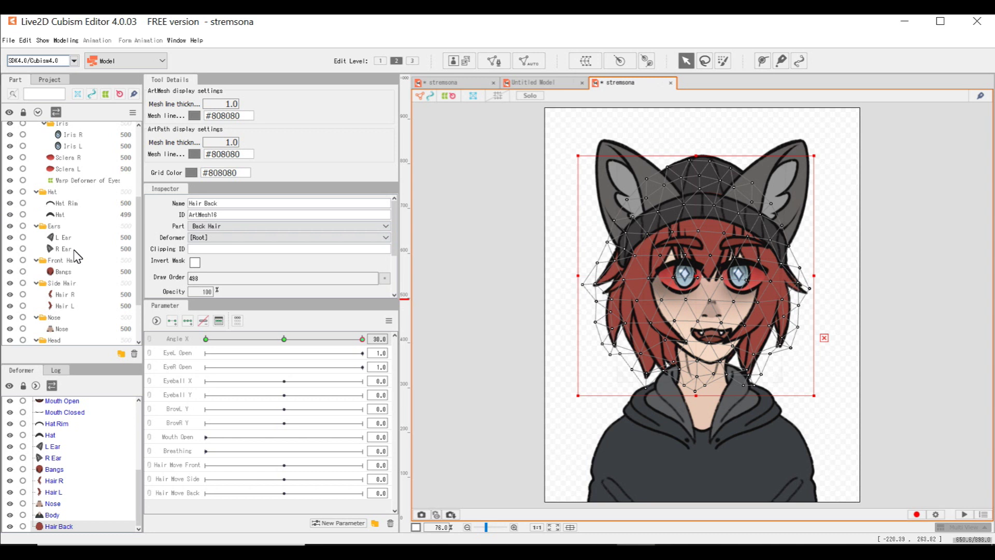
pyautogui.click(61, 204)
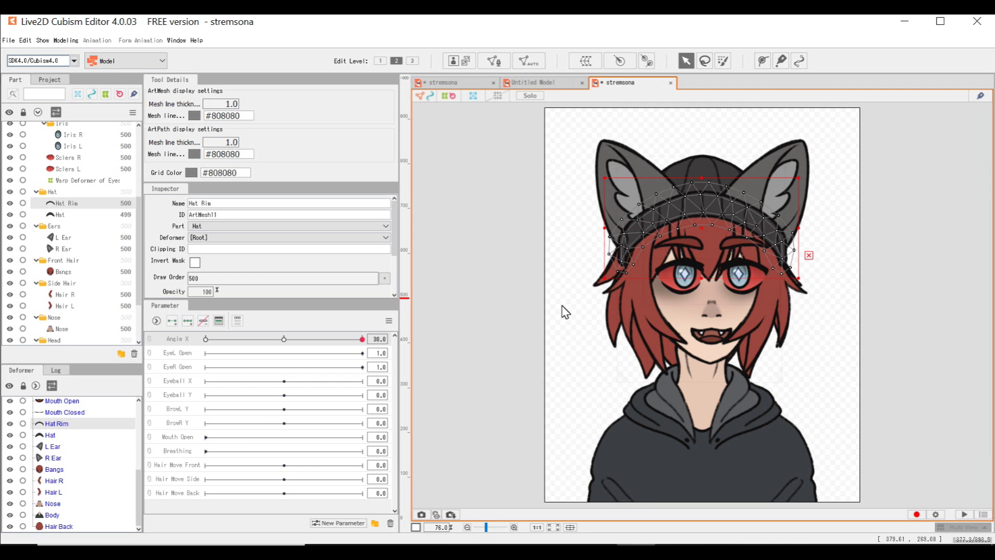
pyautogui.moveTo(299, 341); pyautogui.dragTo(283, 347)
pyautogui.click(188, 323)
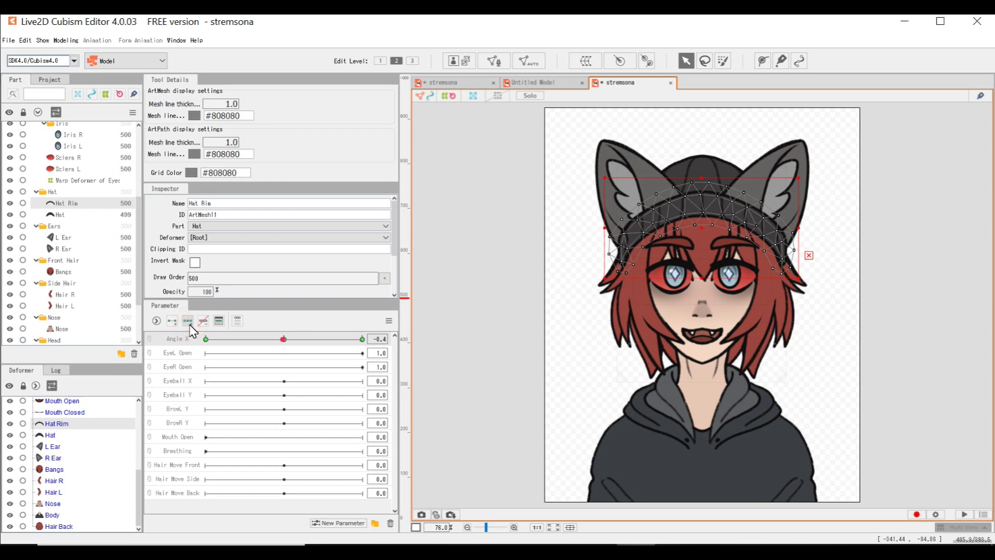
pyautogui.moveTo(244, 339); pyautogui.dragTo(165, 350)
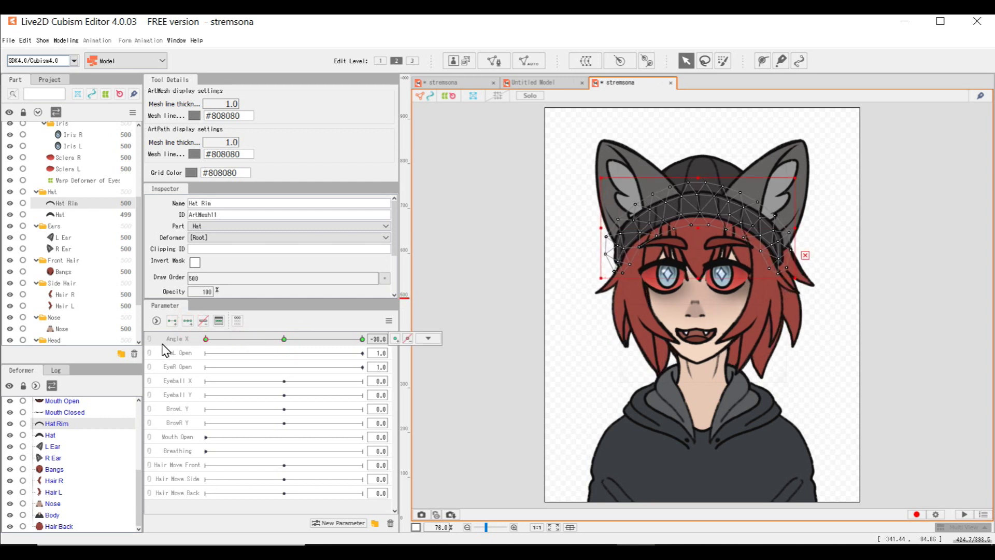
# Step: At the maximum Angle X key, shift the Hat Rim mesh slightly rightward and check the opposite extreme
pyautogui.moveTo(222, 339); pyautogui.dragTo(408, 344)
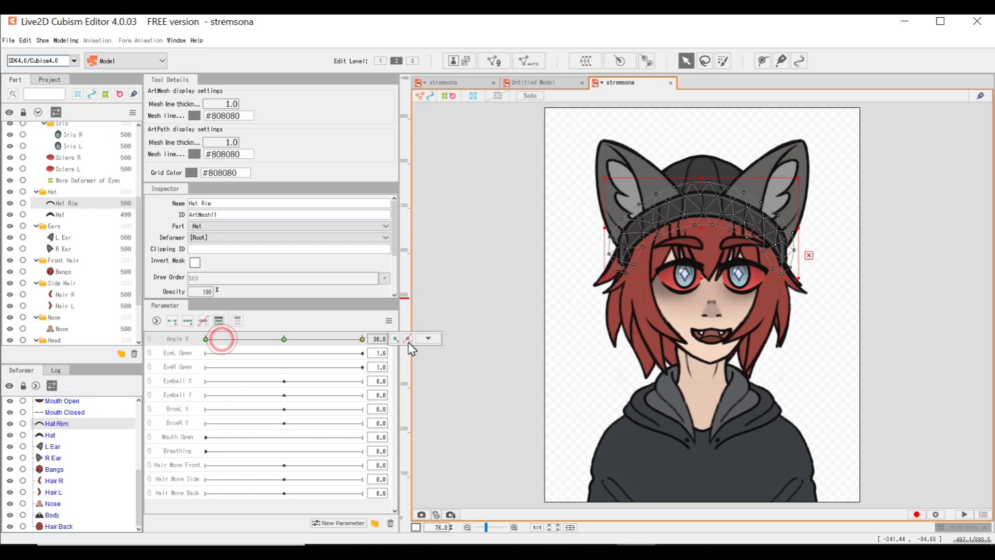
pyautogui.click(428, 340)
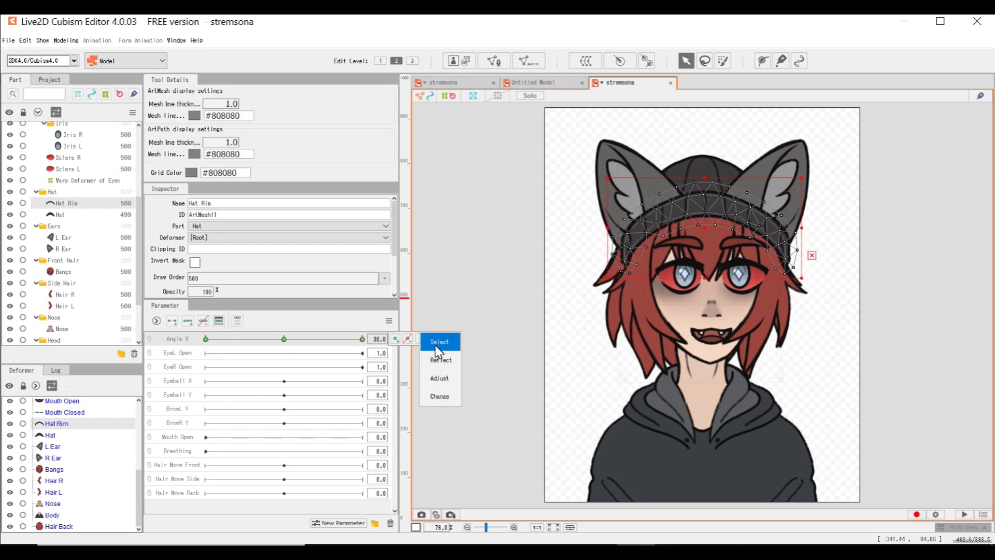
pyautogui.moveTo(335, 338); pyautogui.dragTo(151, 353)
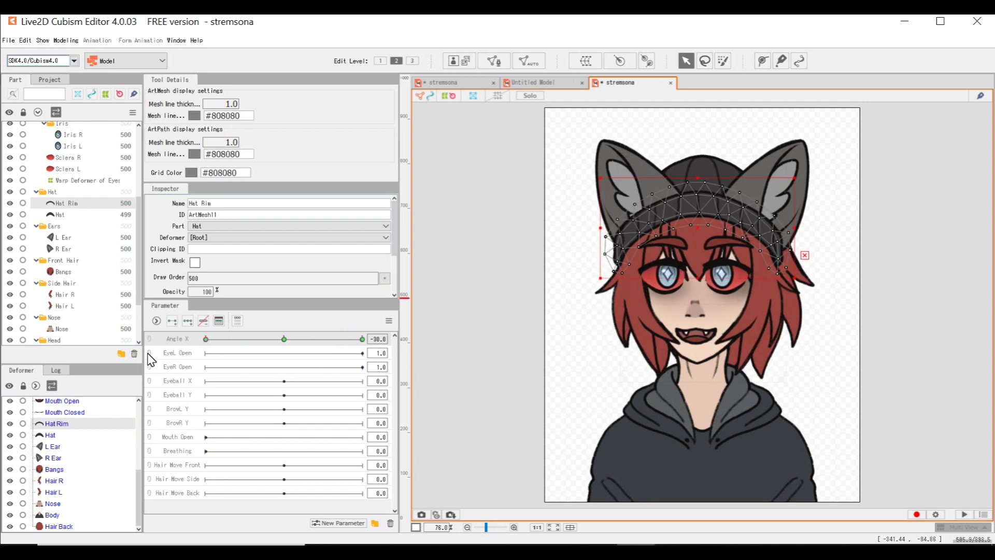
# Step: Give the Hat mesh three Angle X keyforms, then shift it slightly rightward and tilt it slightly clockwise at the minimum key
pyautogui.click(59, 214)
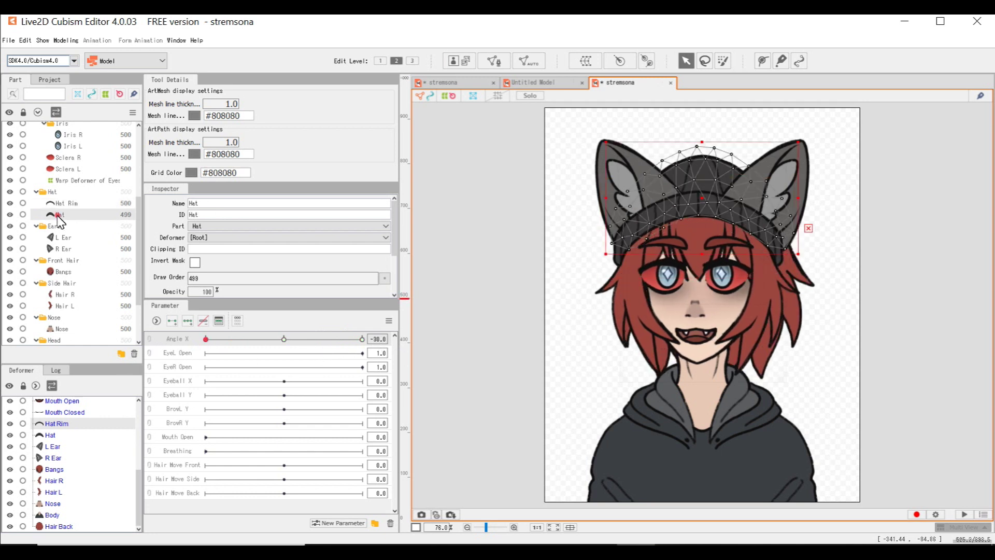
pyautogui.moveTo(229, 341); pyautogui.dragTo(155, 354)
pyautogui.click(189, 322)
pyautogui.press('Right')
pyautogui.press('Right')
pyautogui.press('Right')
pyautogui.press('Right')
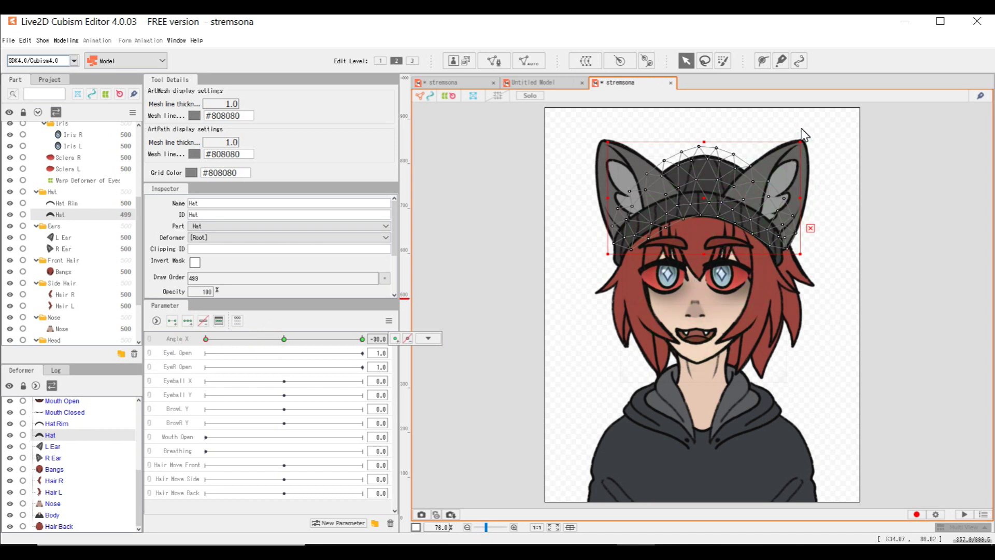
pyautogui.moveTo(801, 137); pyautogui.dragTo(812, 143)
# Step: At the maximum Angle X key, shift the Hat mesh slightly leftward, tilt it slightly counterclockwise, and check the opposite extreme
pyautogui.moveTo(238, 340); pyautogui.dragTo(413, 357)
pyautogui.press('Left')
pyautogui.press('Left')
pyautogui.press('Left')
pyautogui.press('Left')
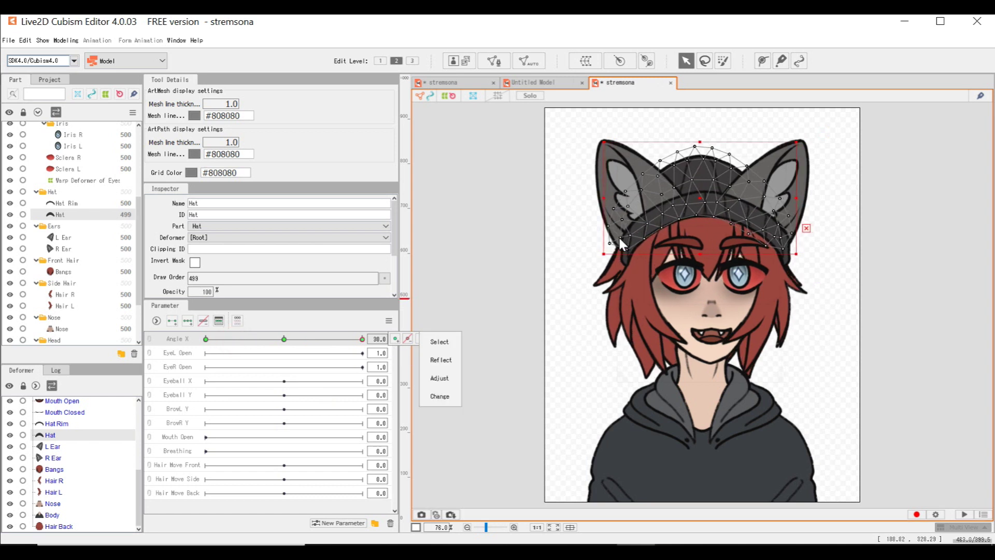
pyautogui.moveTo(799, 136); pyautogui.dragTo(791, 134)
pyautogui.press('Left')
pyautogui.press('Left')
pyautogui.moveTo(337, 355); pyautogui.dragTo(200, 353)
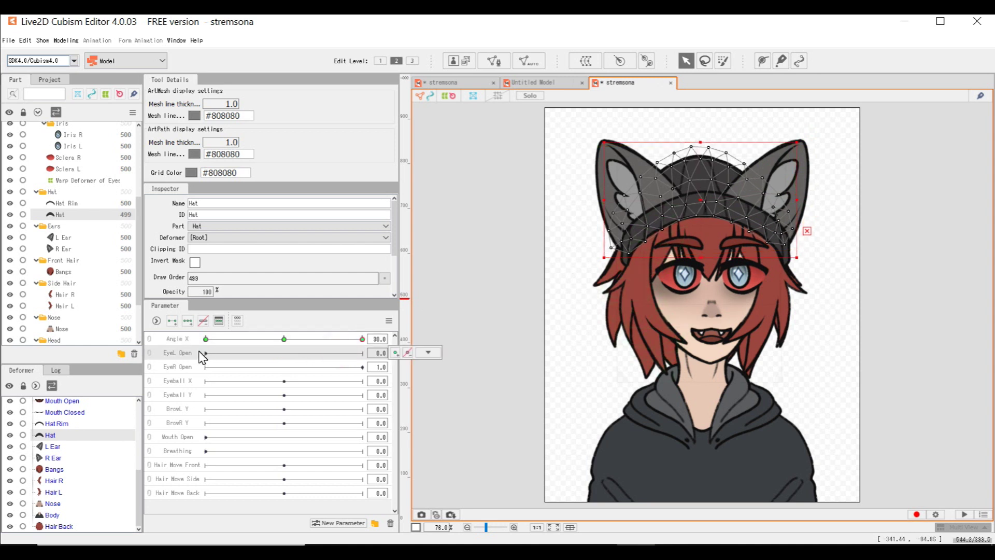
pyautogui.moveTo(312, 337); pyautogui.dragTo(182, 349)
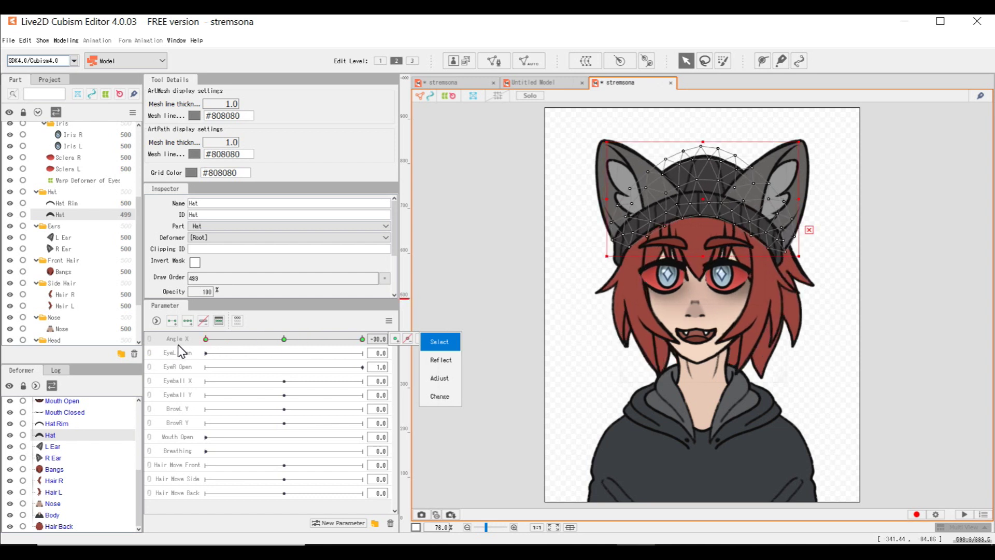
# Step: Give the L Ear mesh three Angle X keyforms, shifting it slightly rightward at the maximum and slightly leftward at the minimum
pyautogui.click(64, 238)
pyautogui.click(73, 238)
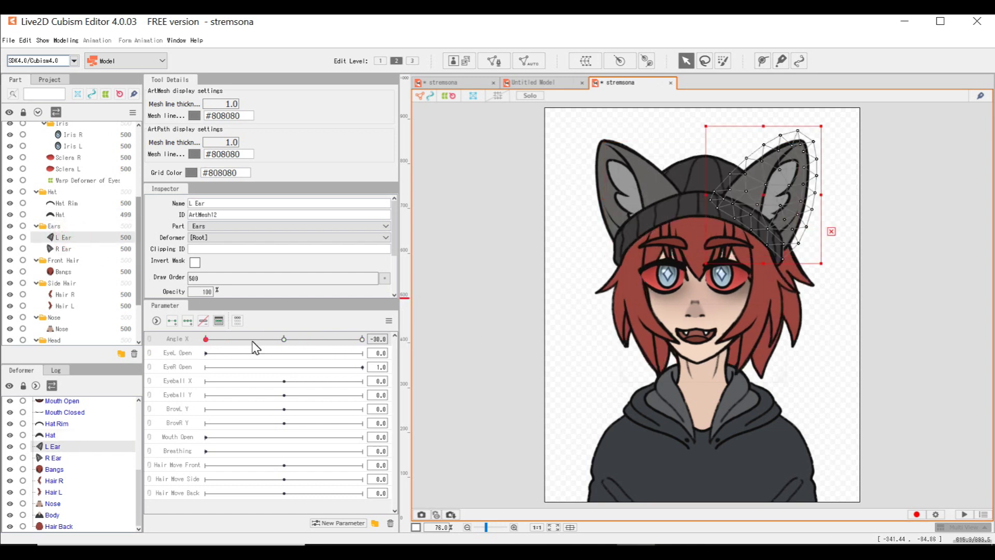
pyautogui.moveTo(319, 346); pyautogui.dragTo(285, 348)
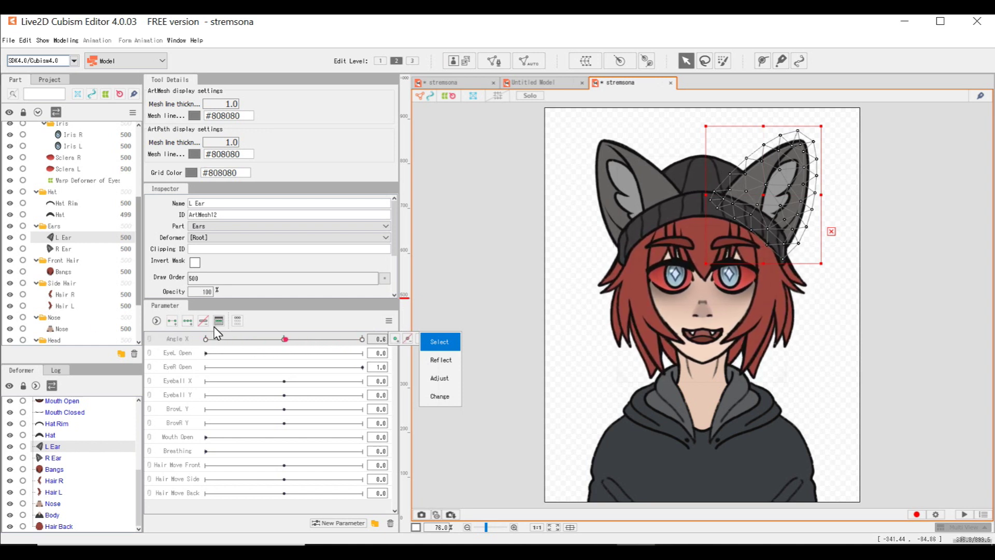
pyautogui.click(188, 321)
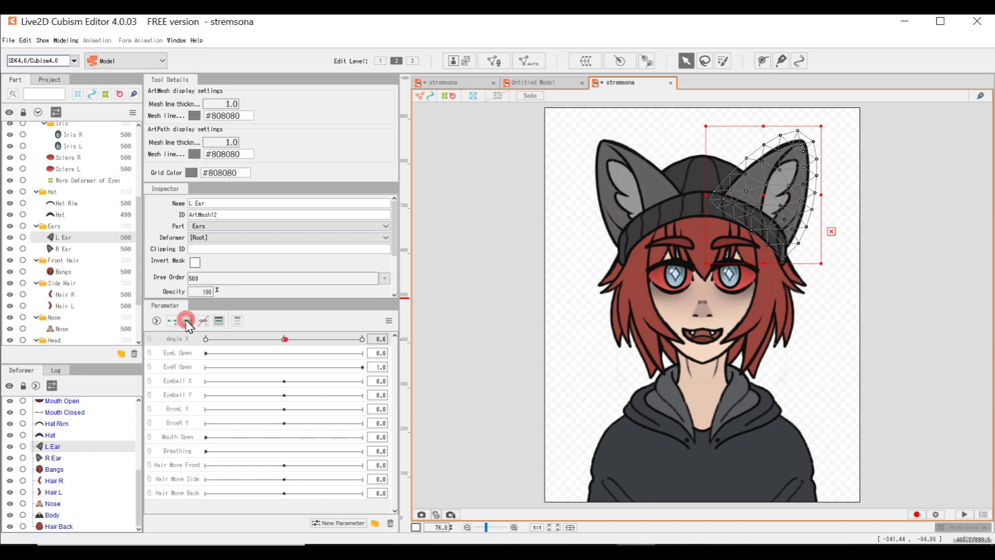
pyautogui.click(188, 319)
pyautogui.moveTo(308, 346); pyautogui.dragTo(467, 351)
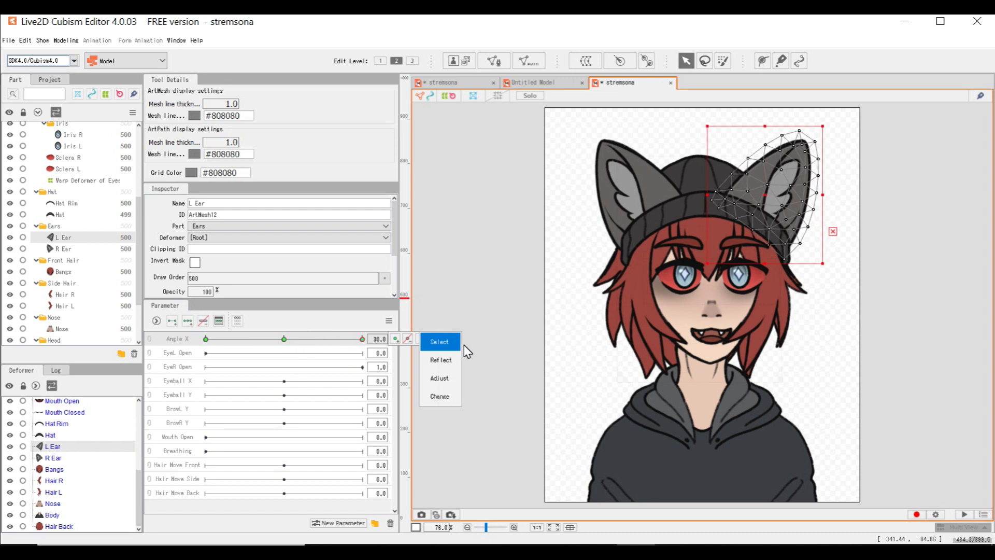
pyautogui.moveTo(325, 342); pyautogui.dragTo(195, 351)
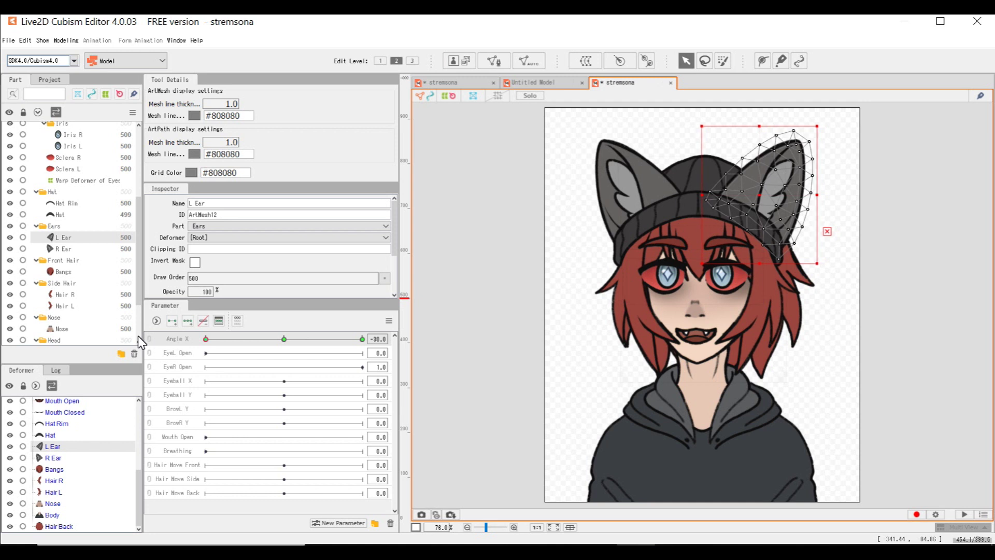
pyautogui.moveTo(228, 338); pyautogui.dragTo(127, 352)
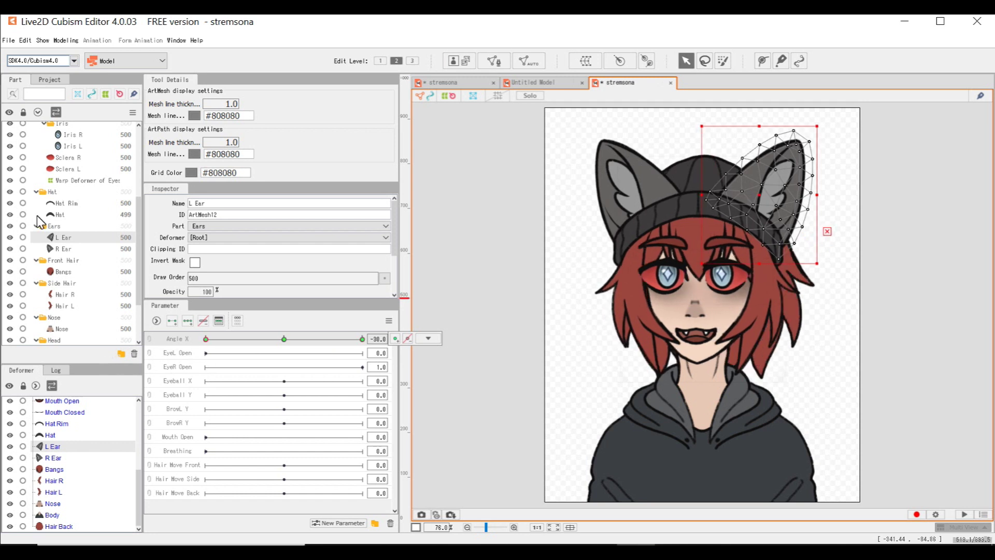
# Step: Give the R Ear mesh three Angle X keyforms, shifting it slightly leftward at the minimum and slightly rightward at the maximum
pyautogui.click(61, 250)
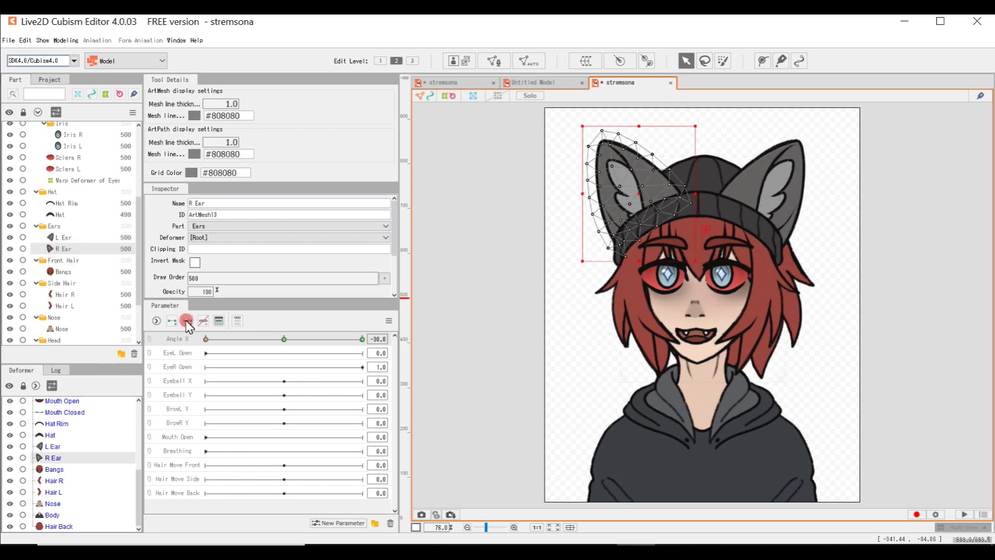
pyautogui.press('Left')
pyautogui.press('Left')
pyautogui.press('Left')
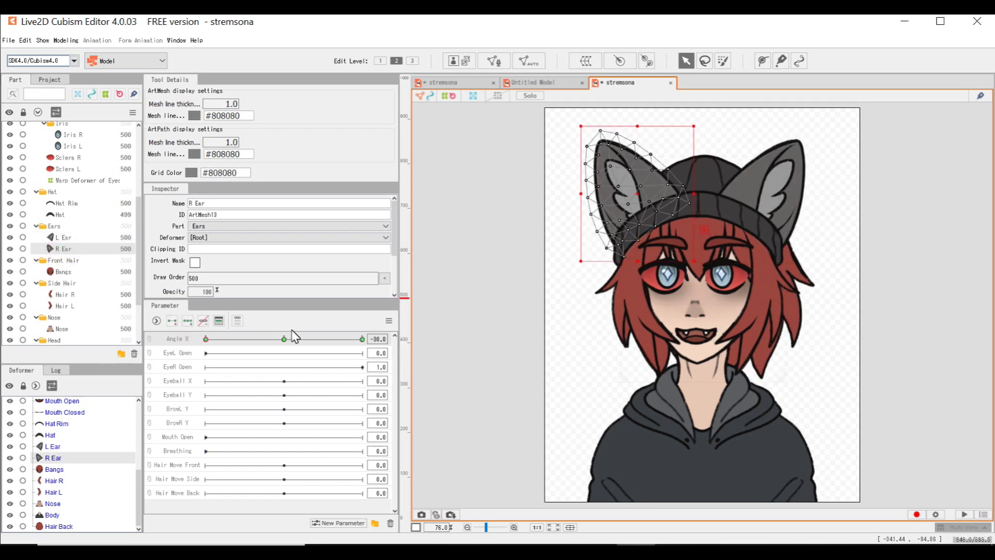
pyautogui.click(233, 340)
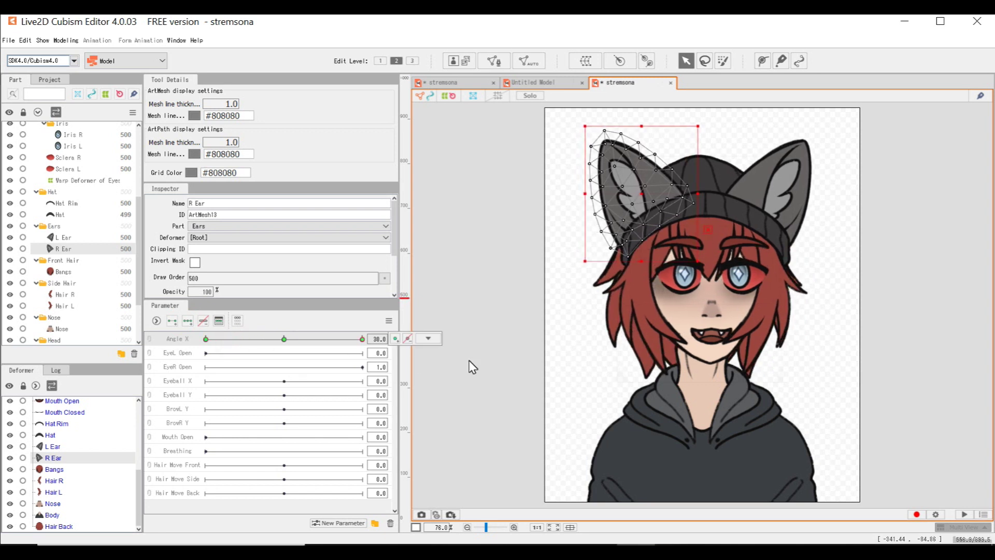
pyautogui.click(327, 338)
pyautogui.moveTo(326, 338); pyautogui.dragTo(131, 346)
# Step: Lasso-select the neck vertices of the Body mesh and return to the arrow tool for moving them
pyautogui.click(139, 223)
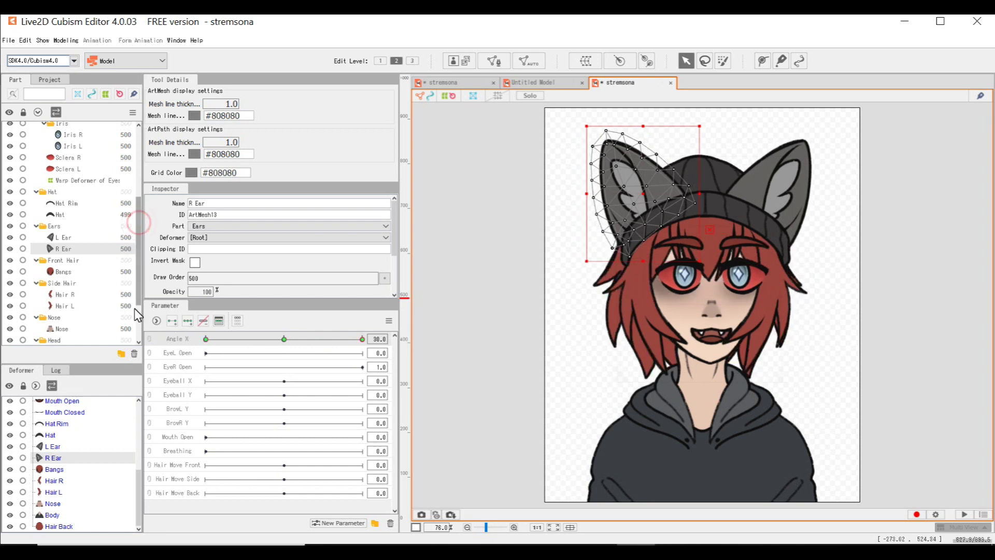
pyautogui.moveTo(139, 269); pyautogui.dragTo(159, 373)
pyautogui.click(61, 317)
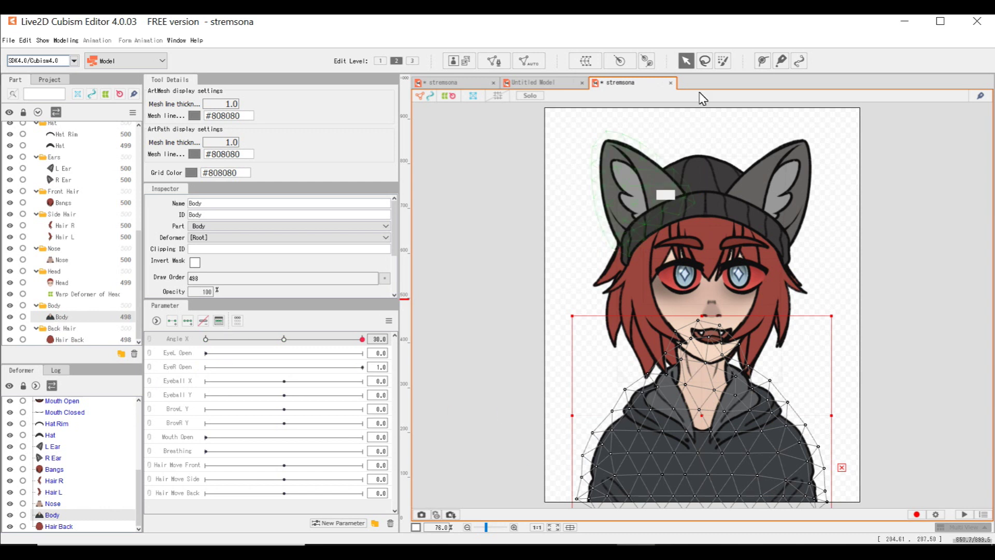
pyautogui.click(705, 61)
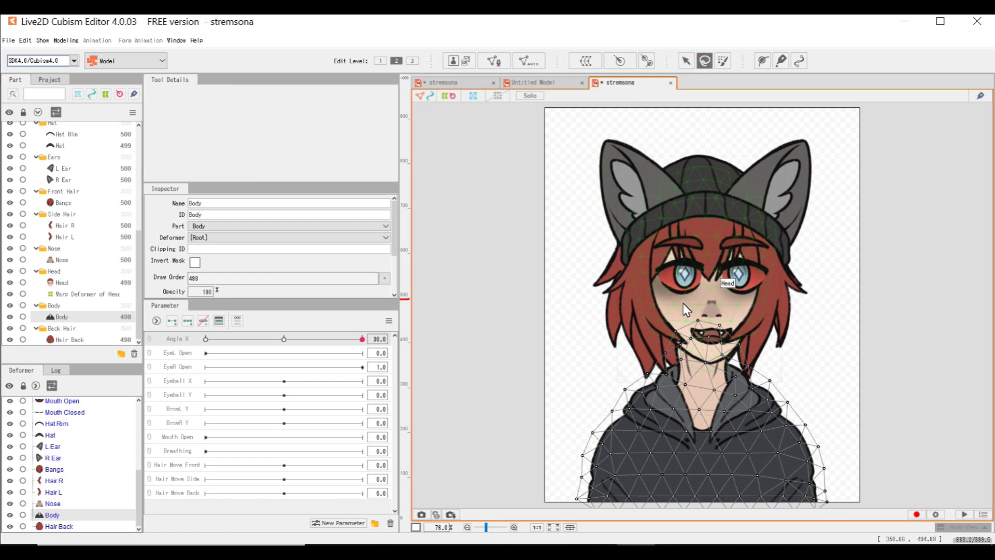
pyautogui.click(683, 303)
pyautogui.click(704, 61)
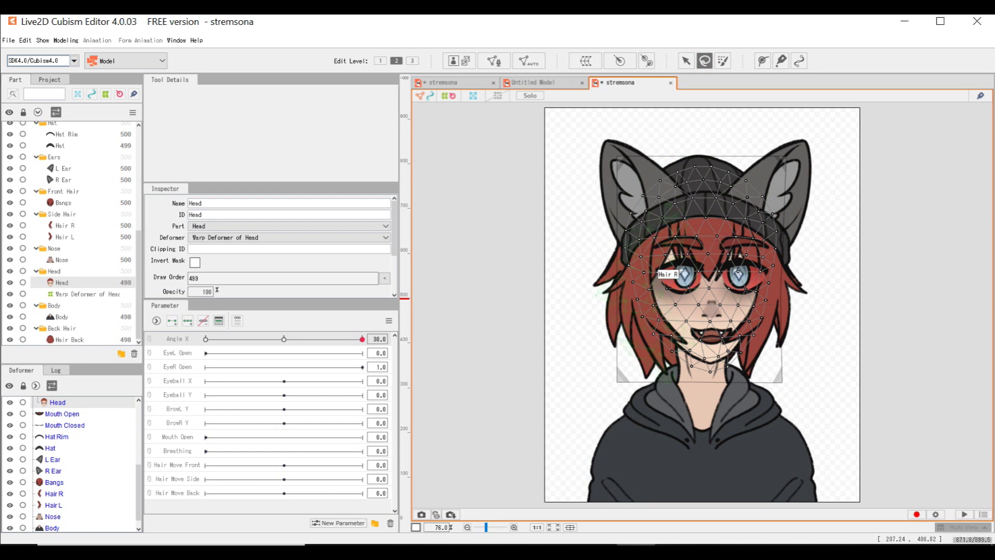
pyautogui.click(55, 317)
pyautogui.moveTo(690, 310)
pyautogui.mouseDown()
pyautogui.moveTo(654, 331)
pyautogui.moveTo(656, 369)
pyautogui.mouseUp()
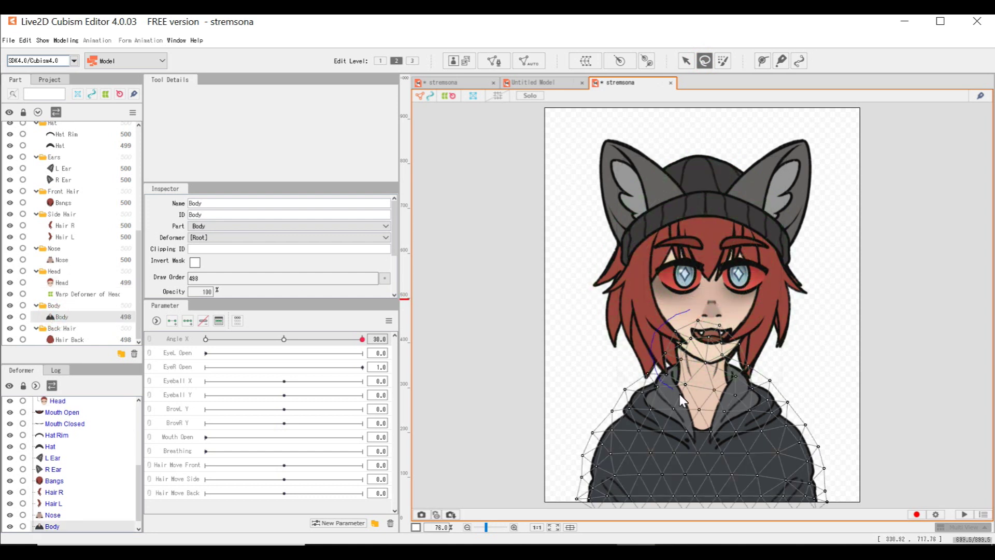
pyautogui.moveTo(744, 394)
pyautogui.mouseDown()
pyautogui.moveTo(761, 354)
pyautogui.moveTo(745, 335)
pyautogui.mouseUp()
pyautogui.moveTo(685, 312); pyautogui.dragTo(686, 311)
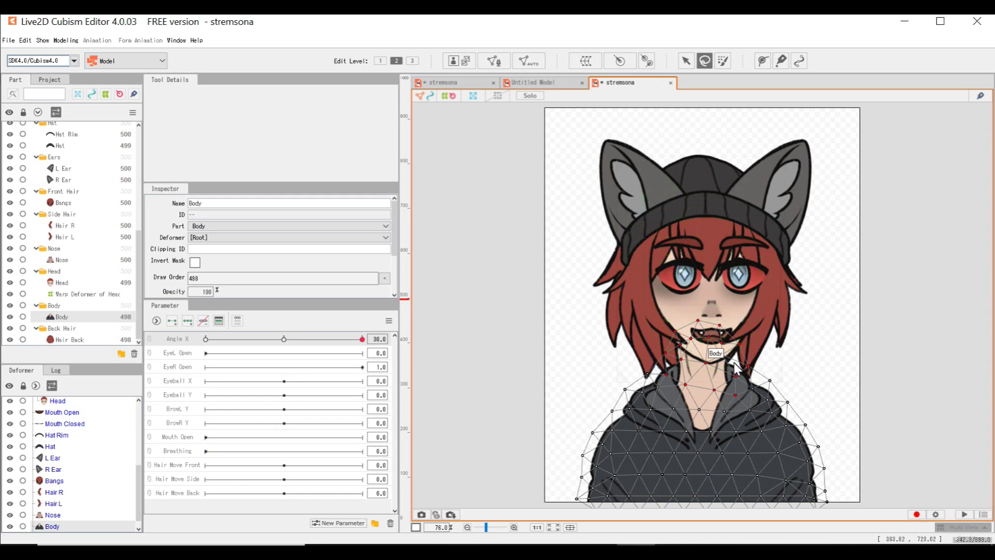
pyautogui.click(685, 61)
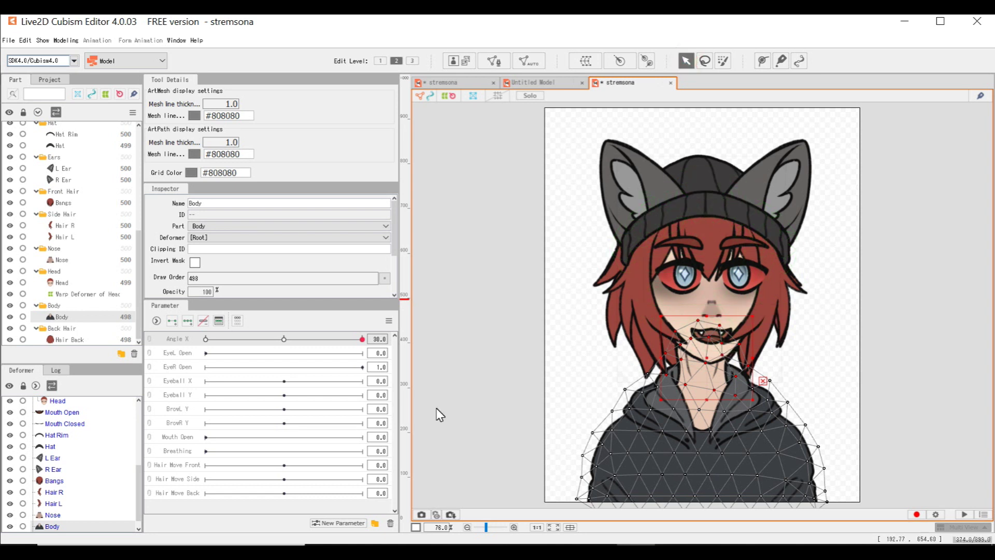
# Step: Give the Body mesh three Angle X keyforms, shifting the neck vertices slightly rightward at the maximum and leftward at the minimum
pyautogui.click(187, 321)
pyautogui.moveTo(702, 358); pyautogui.dragTo(700, 358)
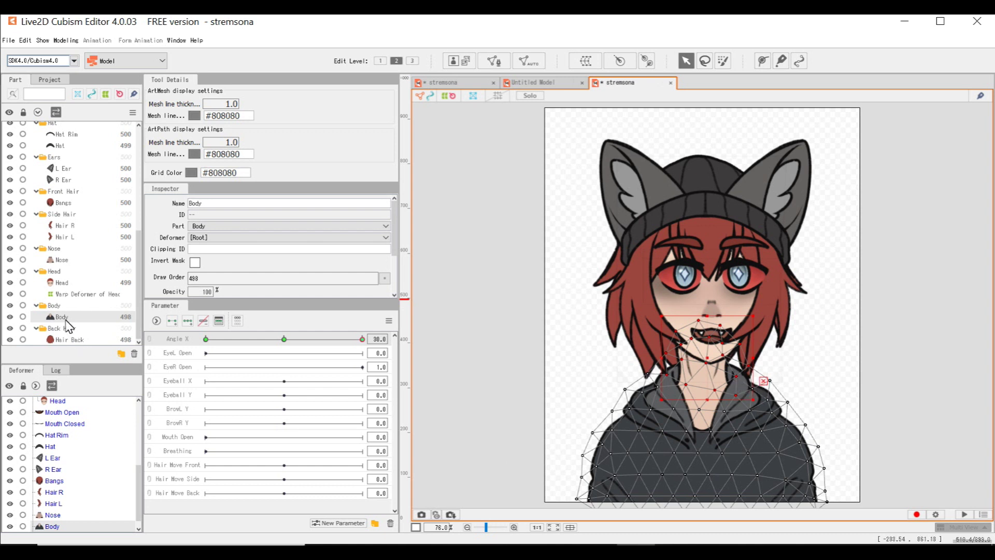
pyautogui.moveTo(316, 338); pyautogui.dragTo(161, 348)
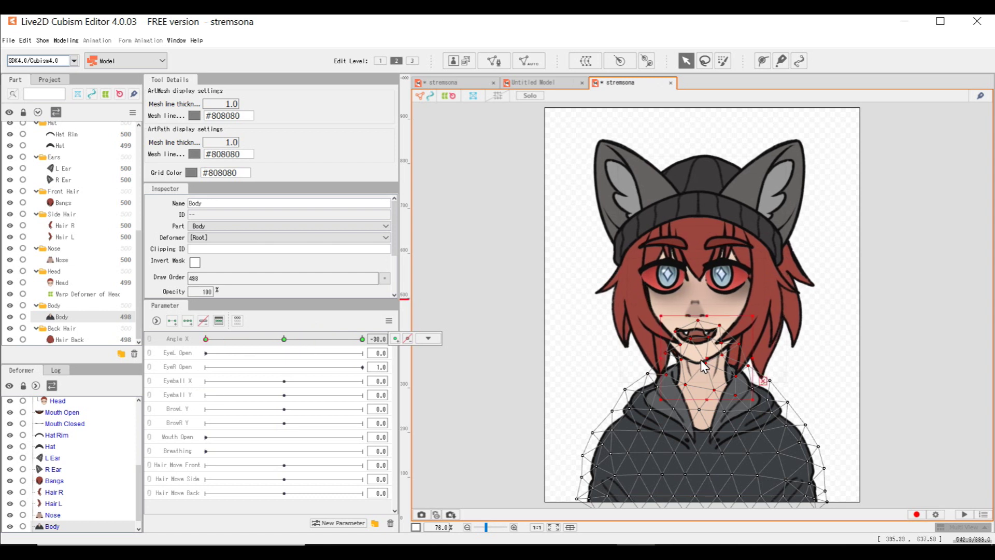
pyautogui.moveTo(701, 356); pyautogui.dragTo(699, 356)
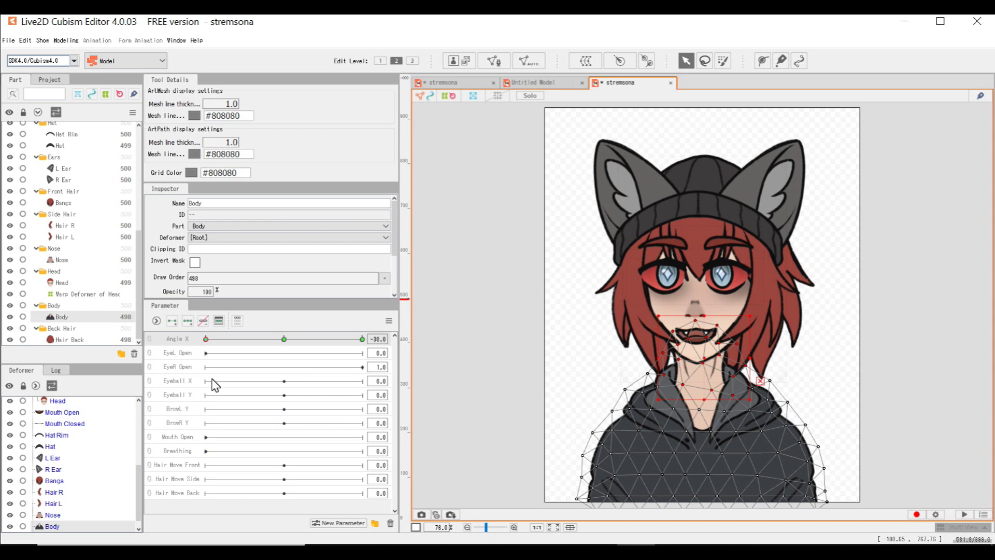
pyautogui.moveTo(212, 338); pyautogui.dragTo(134, 337)
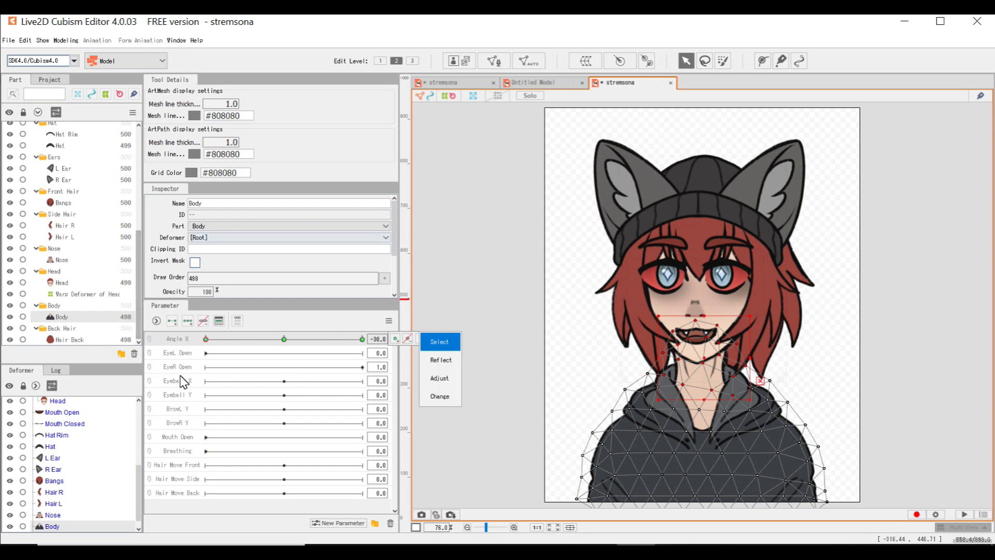
pyautogui.moveTo(229, 345); pyautogui.dragTo(106, 356)
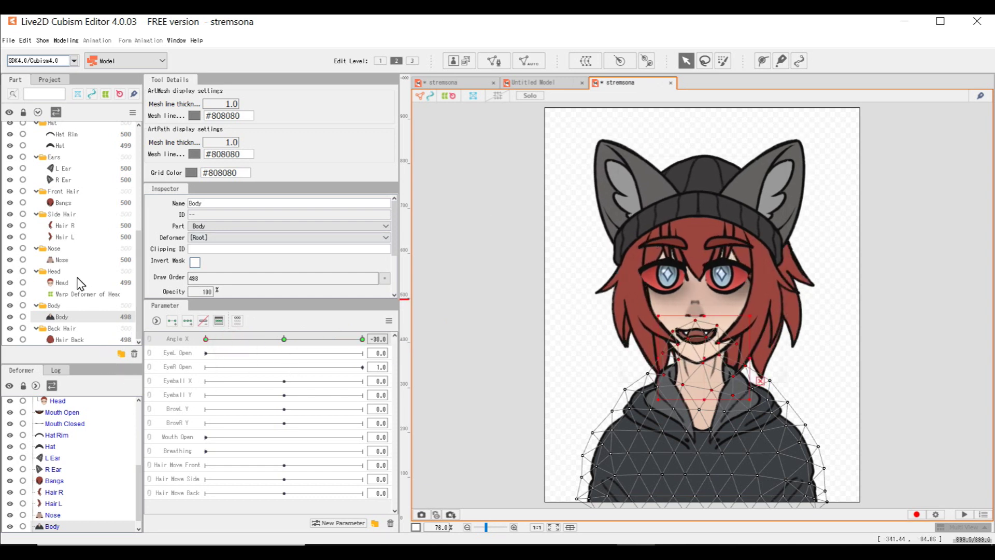
# Step: Set EyeL Open to 1.0 and give the Top Eye R mesh two keyforms on that parameter
pyautogui.click(64, 203)
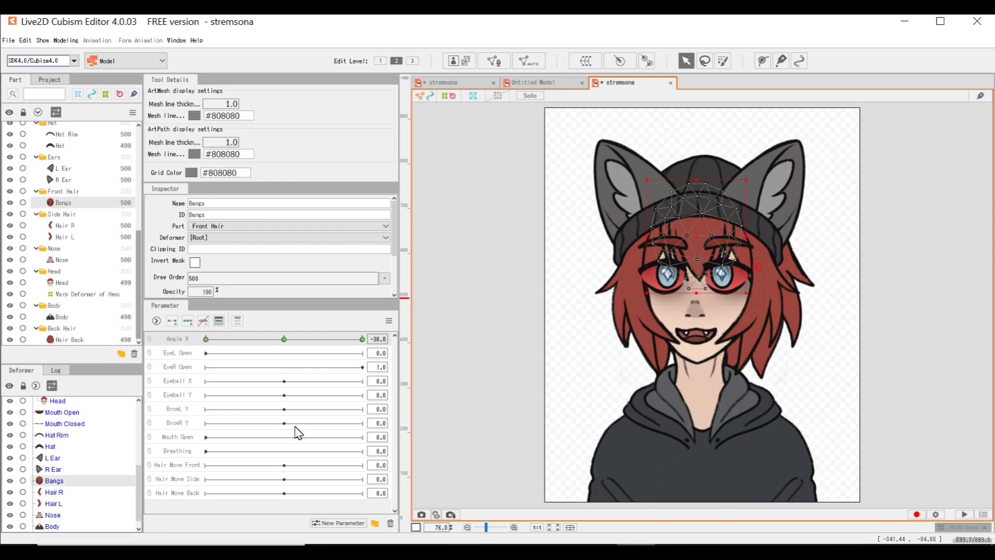
pyautogui.click(177, 354)
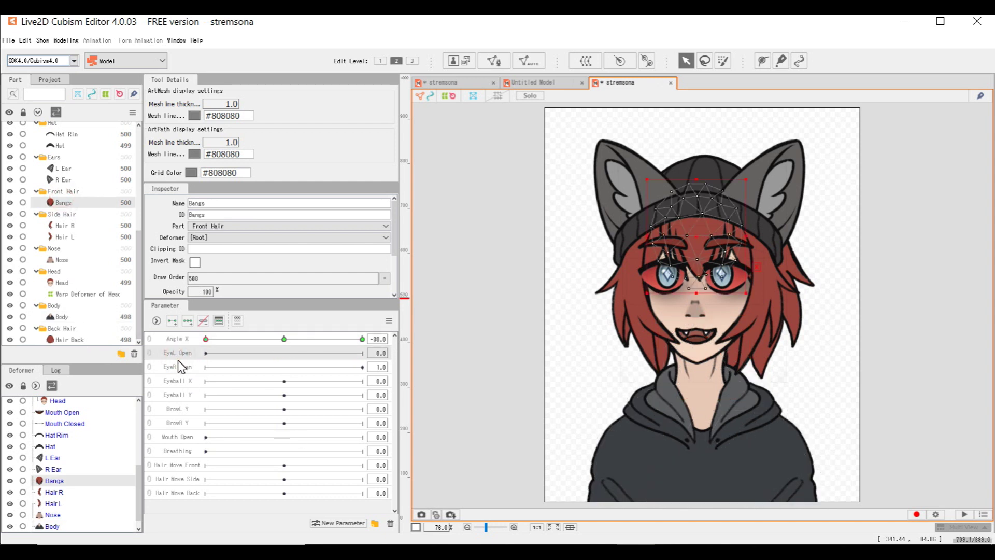
pyautogui.scroll(5, 85, 238)
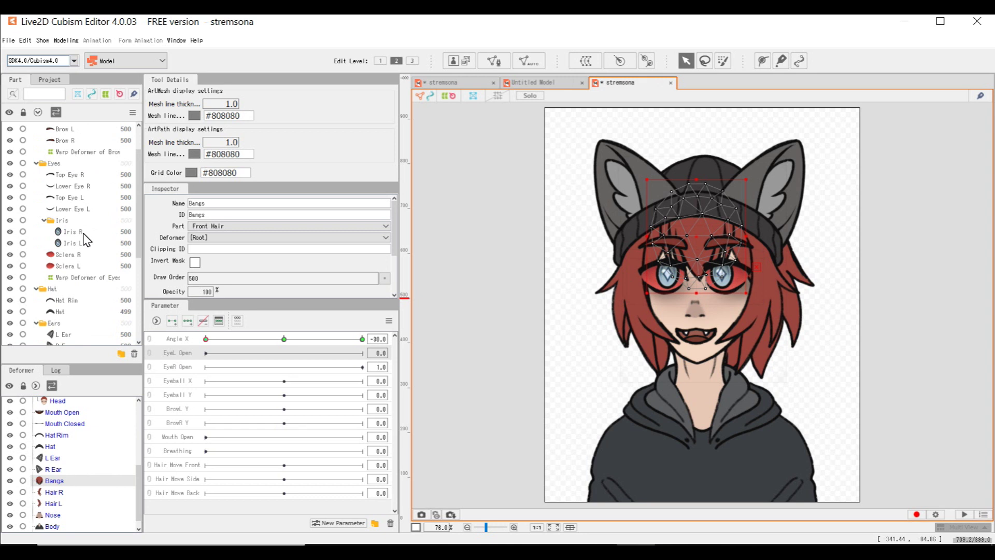
pyautogui.click(65, 175)
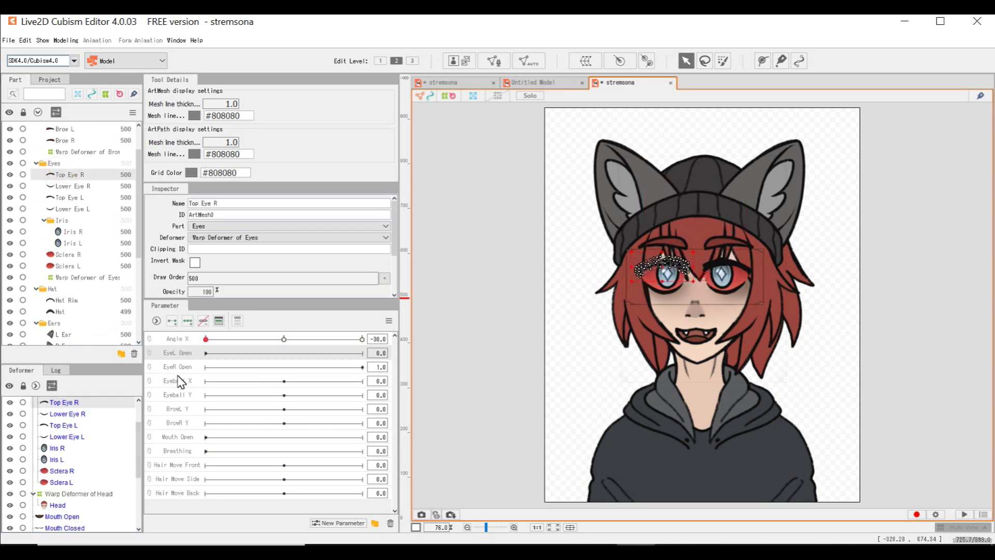
pyautogui.moveTo(269, 353); pyautogui.dragTo(403, 354)
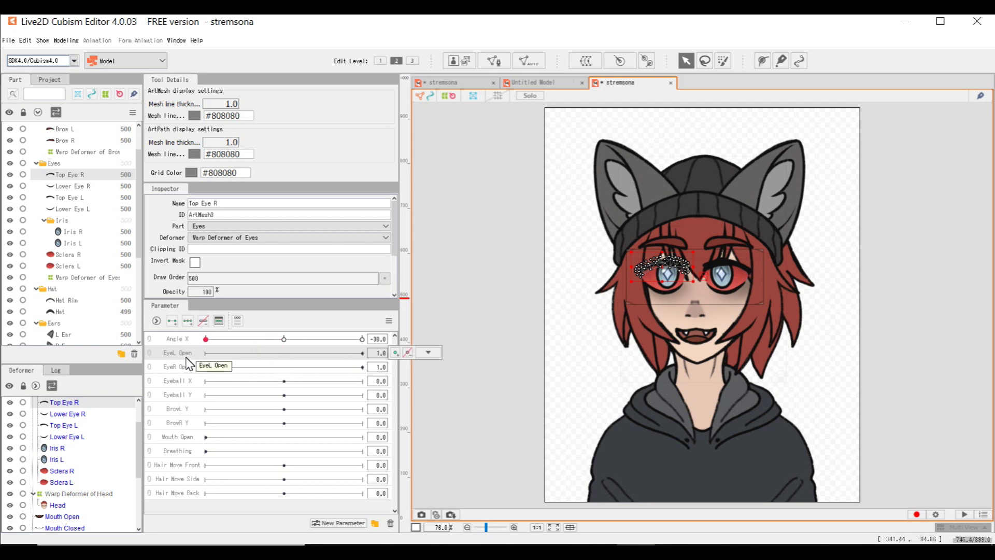
pyautogui.click(171, 322)
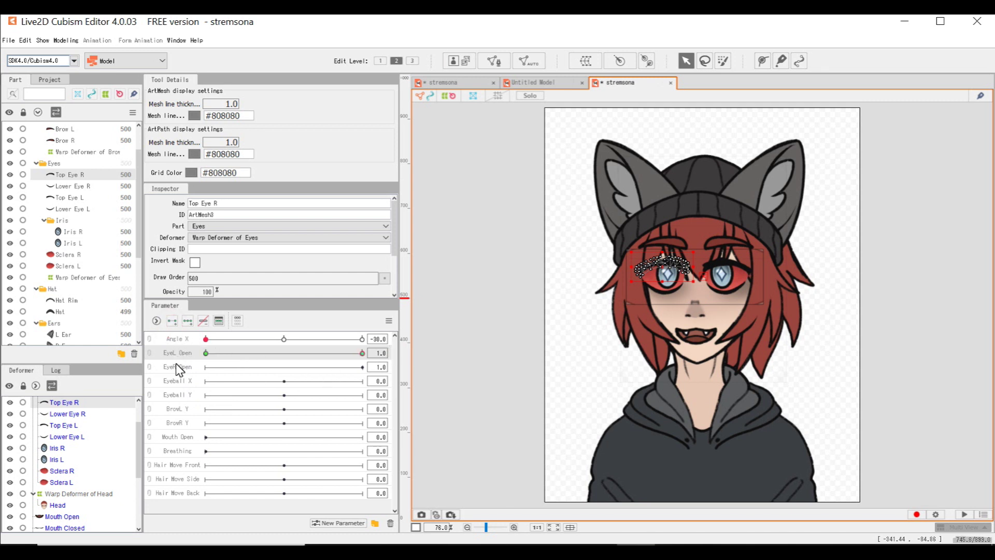
pyautogui.click(356, 356)
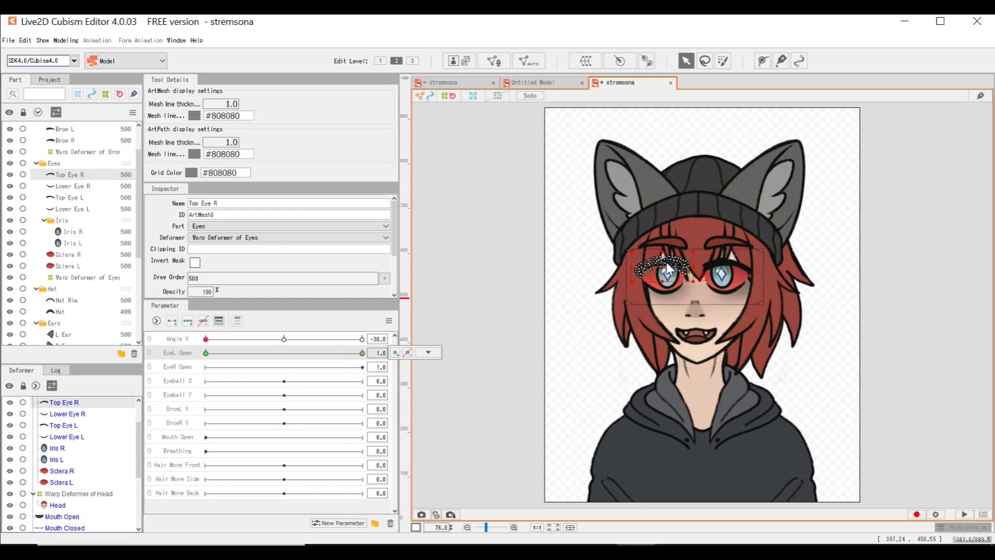
# Step: At EyeL Open 0.0, flip the Top Eye R mesh vertically and position it along the lower eyelid to close the eye
pyautogui.moveTo(351, 355); pyautogui.dragTo(154, 357)
pyautogui.click(202, 355)
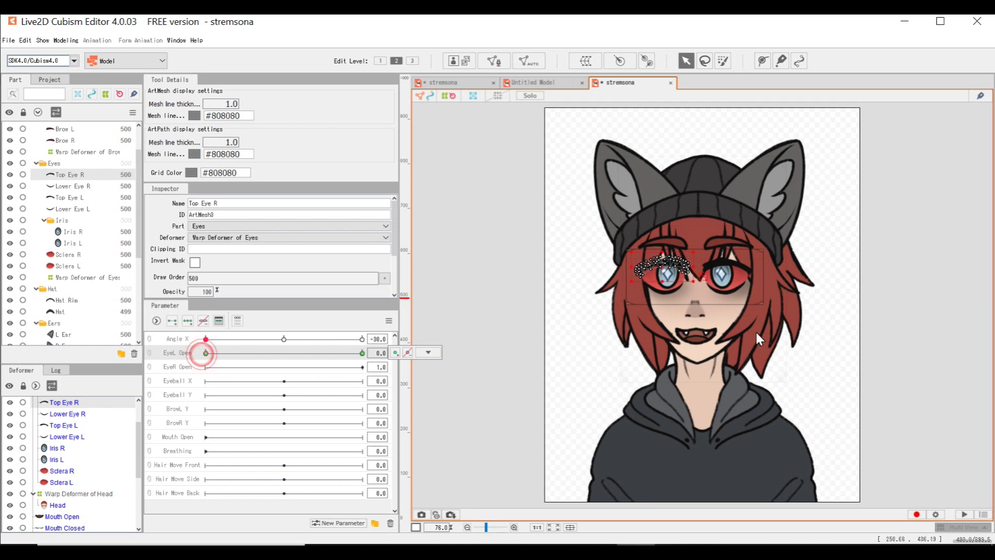
pyautogui.scroll(8, 669, 290)
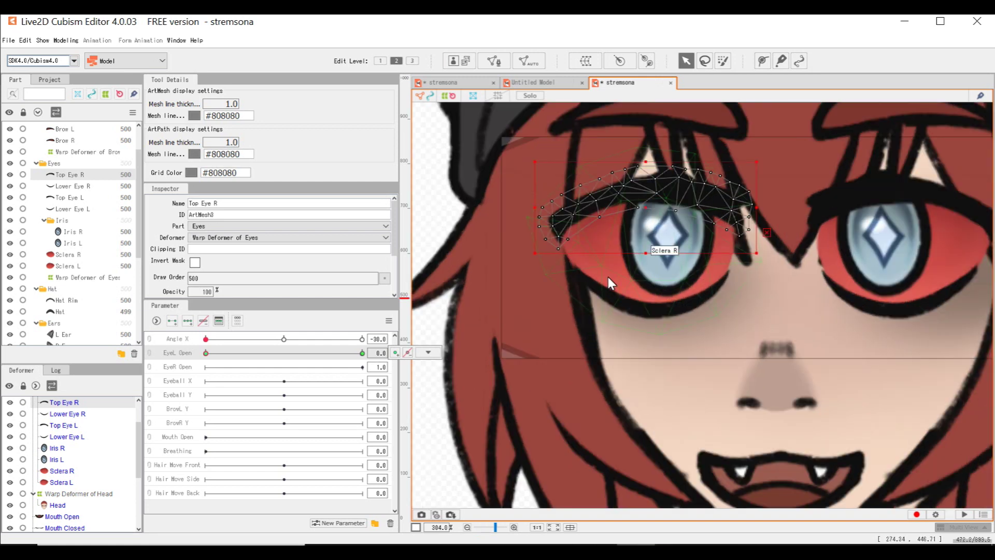
pyautogui.click(428, 352)
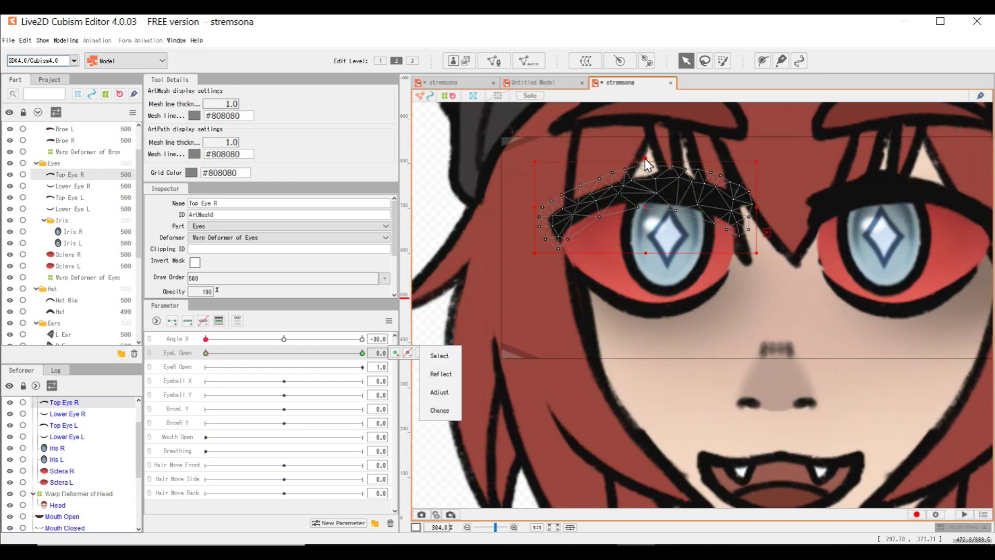
pyautogui.moveTo(644, 158); pyautogui.dragTo(672, 334)
pyautogui.moveTo(640, 281); pyautogui.dragTo(646, 265)
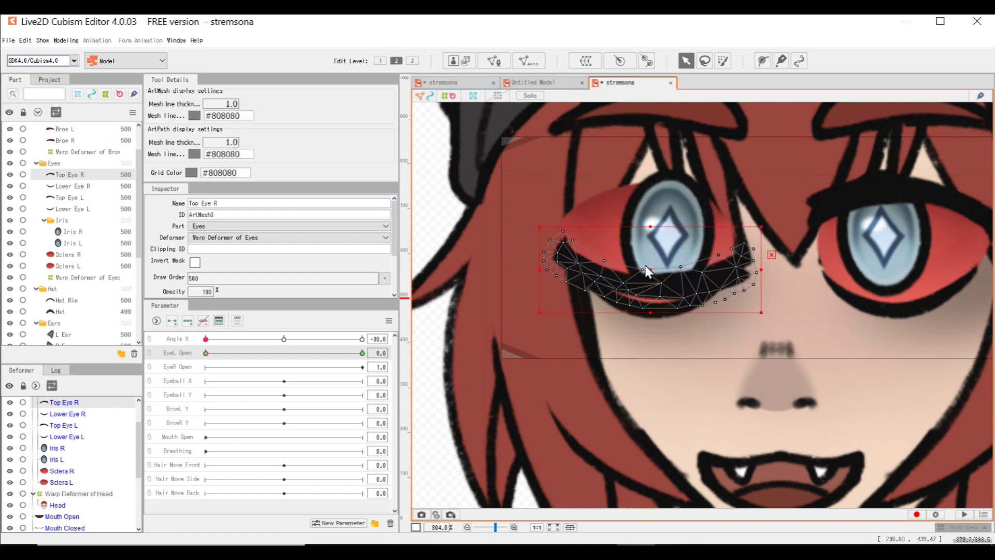
pyautogui.click(228, 353)
pyautogui.moveTo(228, 353)
pyautogui.mouseDown()
pyautogui.moveTo(127, 356)
pyautogui.moveTo(440, 342)
pyautogui.moveTo(215, 353)
pyautogui.mouseUp()
pyautogui.moveTo(154, 352); pyautogui.dragTo(182, 366)
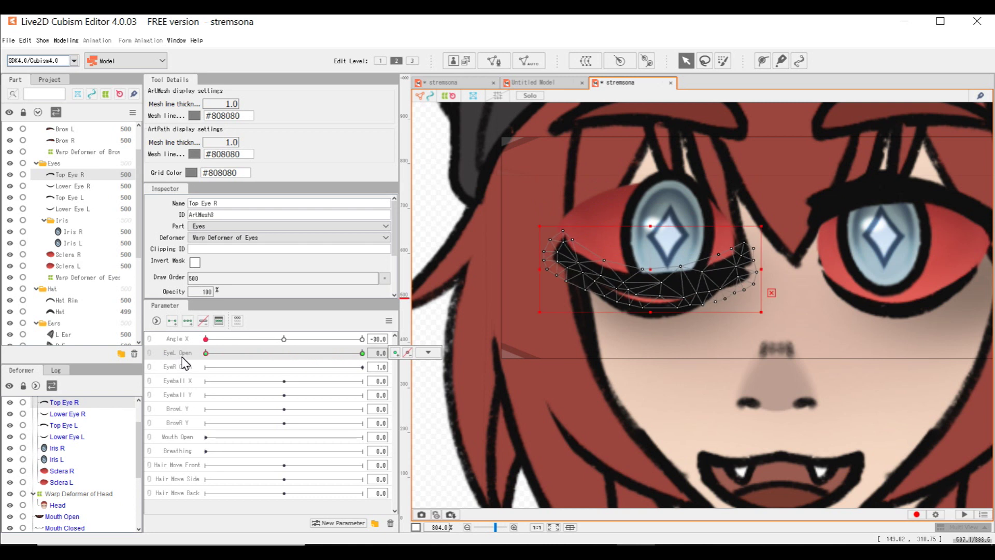
# Step: At EyeL Open 0.0, raise the bottom edge of the Lower Eye R mesh to meet the closed upper lid and preview the blink
pyautogui.click(72, 186)
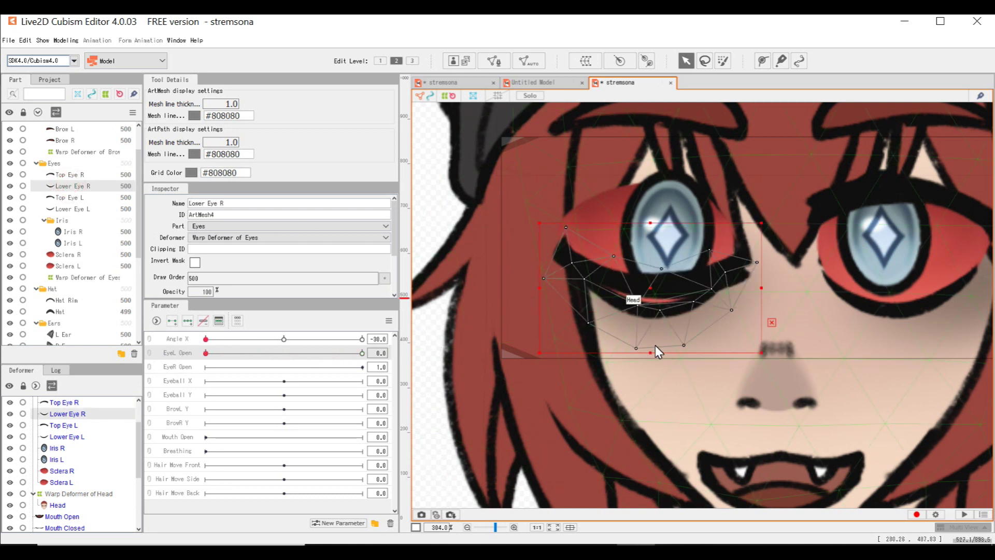
pyautogui.moveTo(649, 351); pyautogui.dragTo(654, 324)
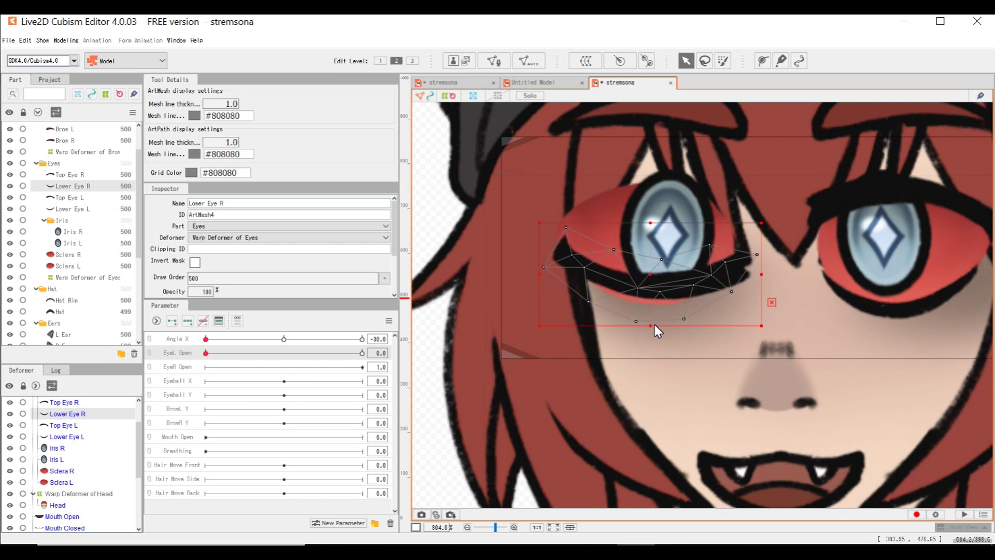
pyautogui.moveTo(206, 353); pyautogui.dragTo(419, 341)
pyautogui.moveTo(309, 352); pyautogui.dragTo(160, 363)
pyautogui.moveTo(294, 377); pyautogui.dragTo(464, 394)
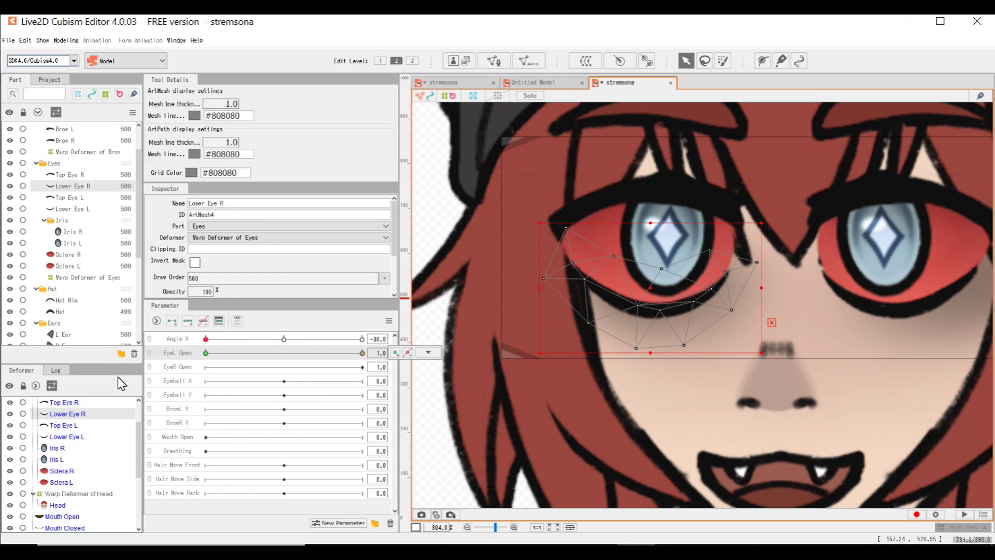
# Step: Give the Sclera R mesh two EyeL Open keyforms and pull its lower and outer-corner vertices inward to the closed lid at 0.0
pyautogui.click(61, 255)
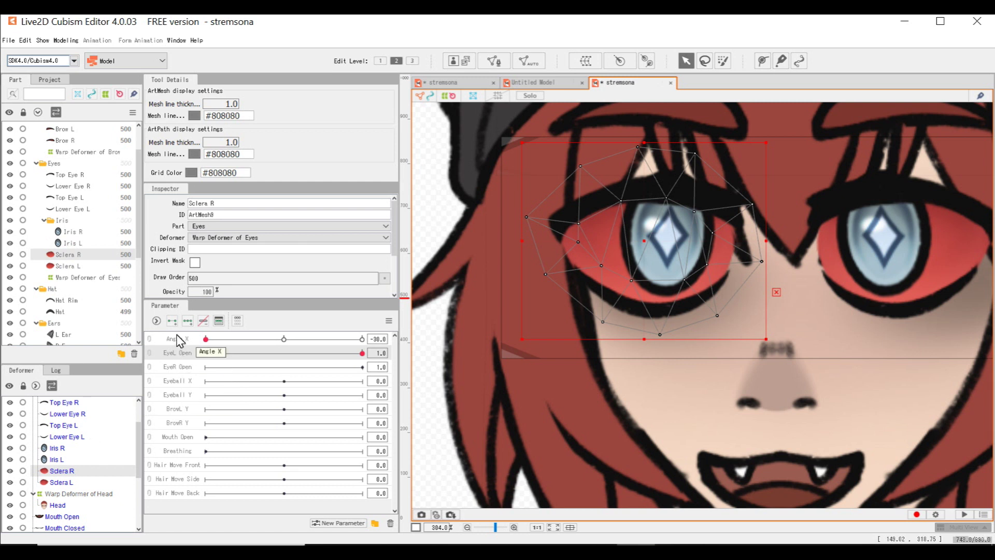
pyautogui.click(172, 320)
pyautogui.moveTo(362, 354); pyautogui.dragTo(206, 353)
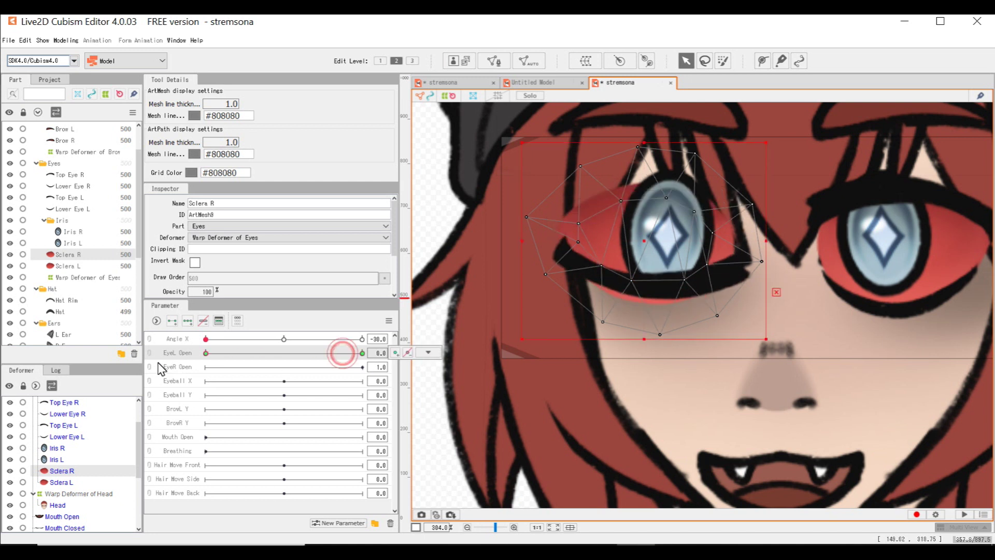
pyautogui.click(660, 335)
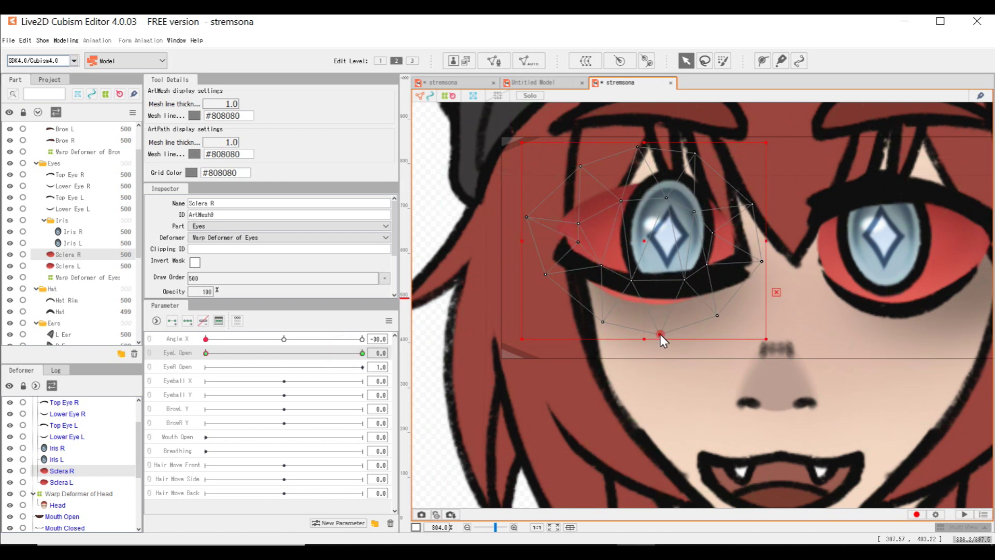
pyautogui.moveTo(601, 323); pyautogui.dragTo(609, 292)
pyautogui.click(544, 273)
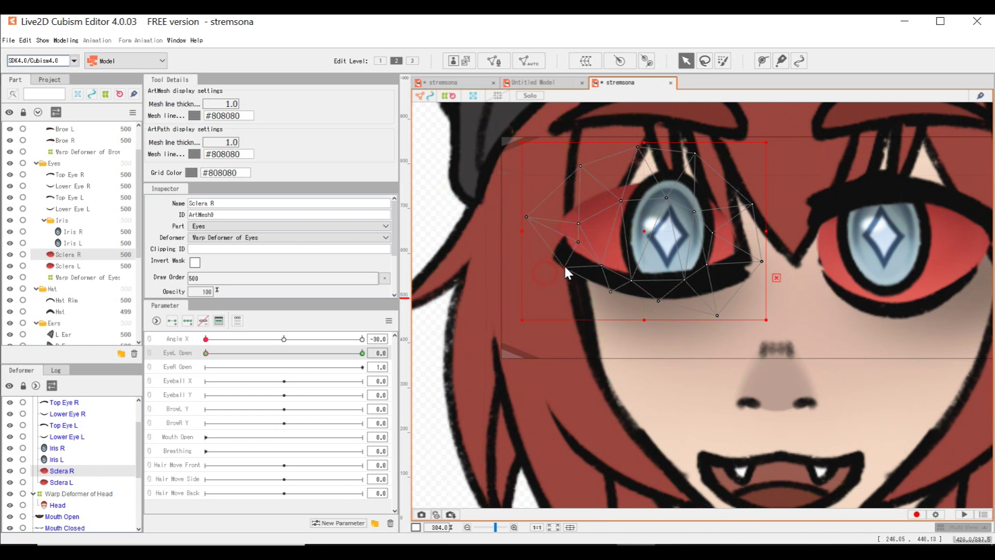
pyautogui.moveTo(526, 217); pyautogui.dragTo(535, 228)
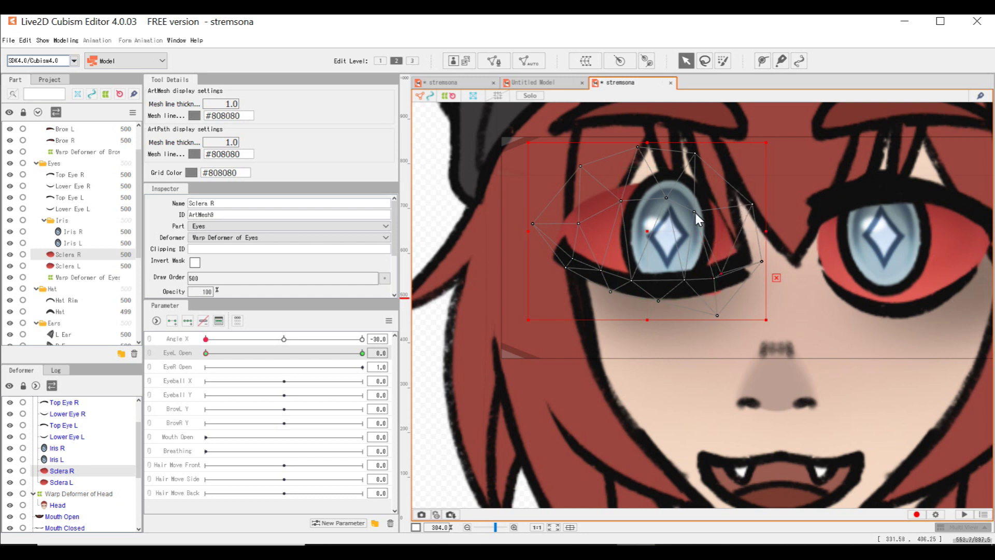
# Step: At EyeL Open 0.0, collapse the remaining upper and inner Sclera R vertices down onto the closed eyelid line, hiding the red area
pyautogui.moveTo(694, 211); pyautogui.dragTo(698, 284)
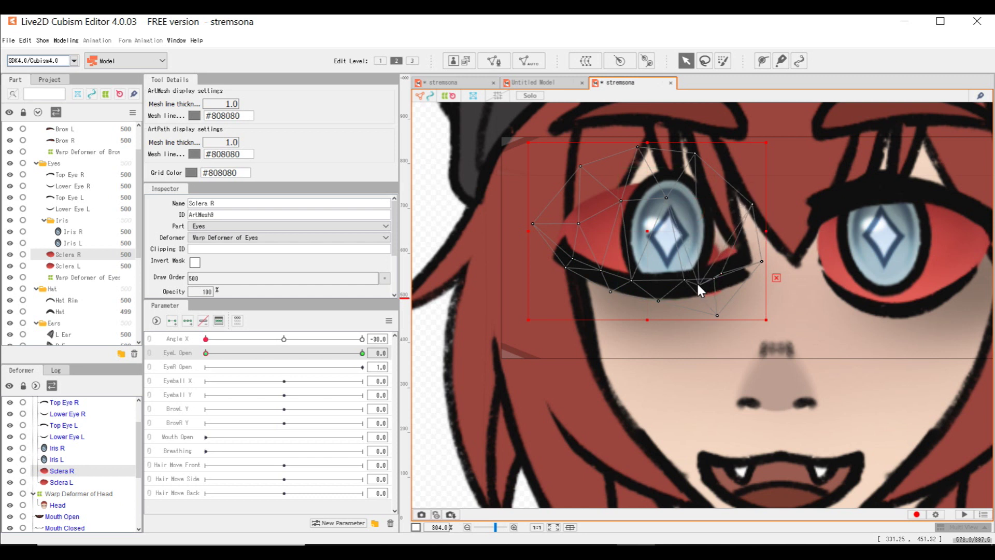
pyautogui.click(715, 304)
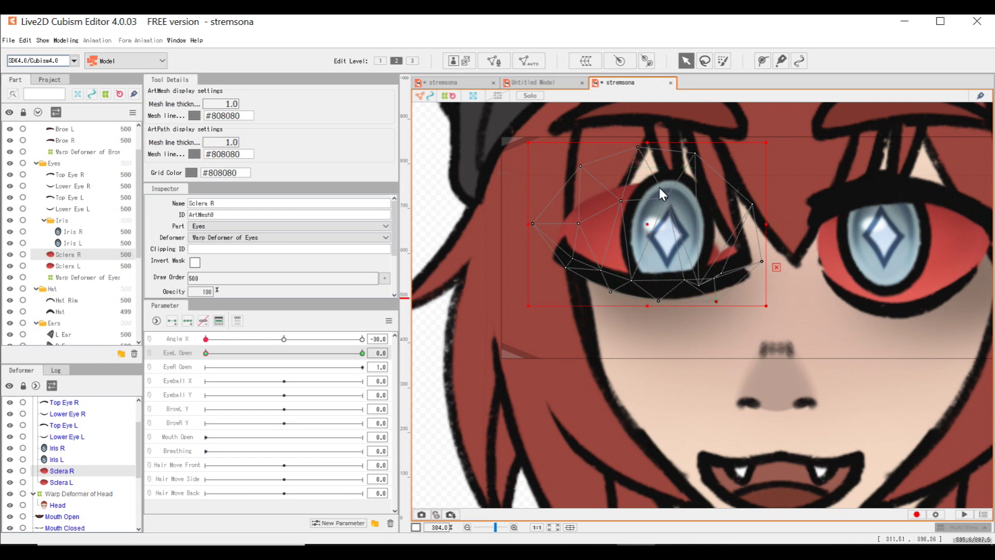
pyautogui.moveTo(666, 204); pyautogui.dragTo(658, 284)
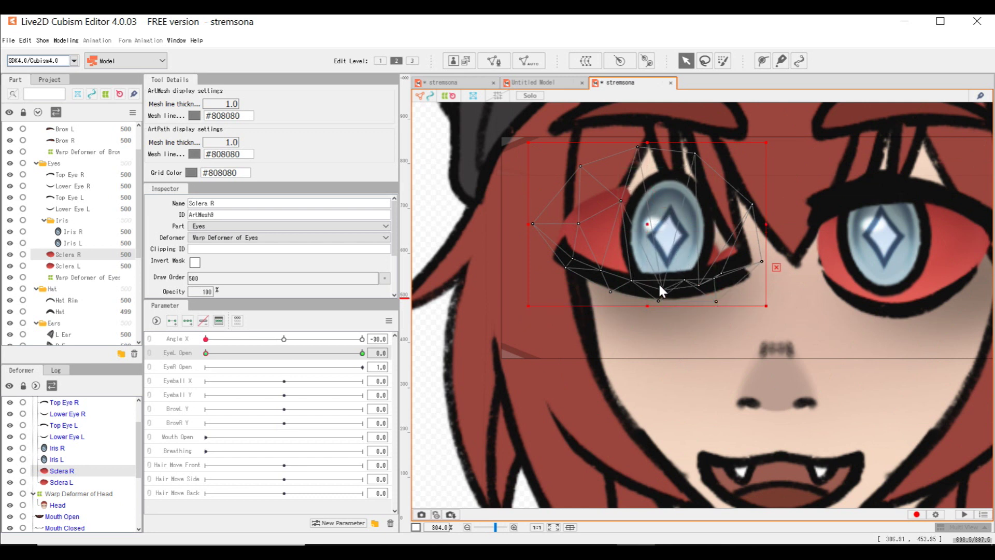
pyautogui.moveTo(618, 197); pyautogui.dragTo(607, 272)
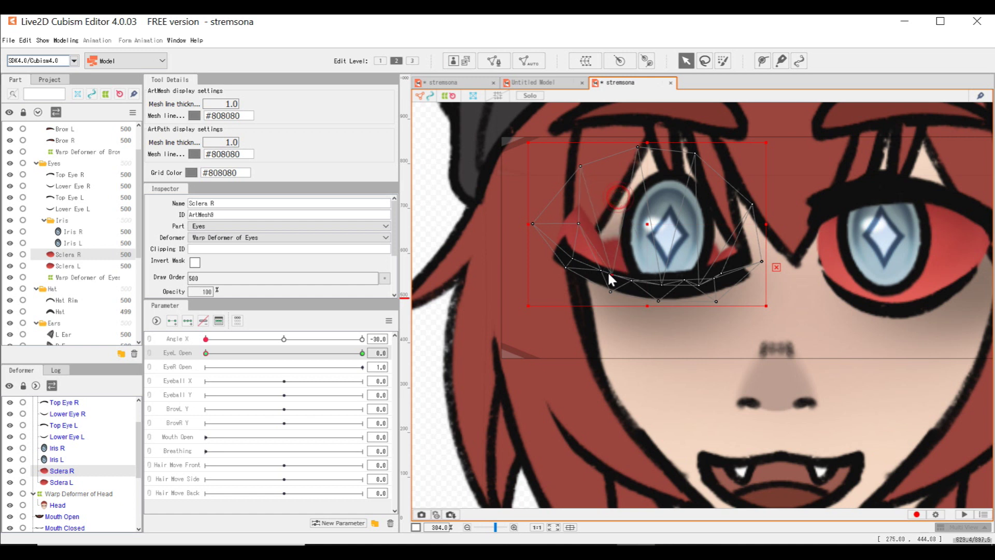
pyautogui.moveTo(579, 162); pyautogui.dragTo(573, 257)
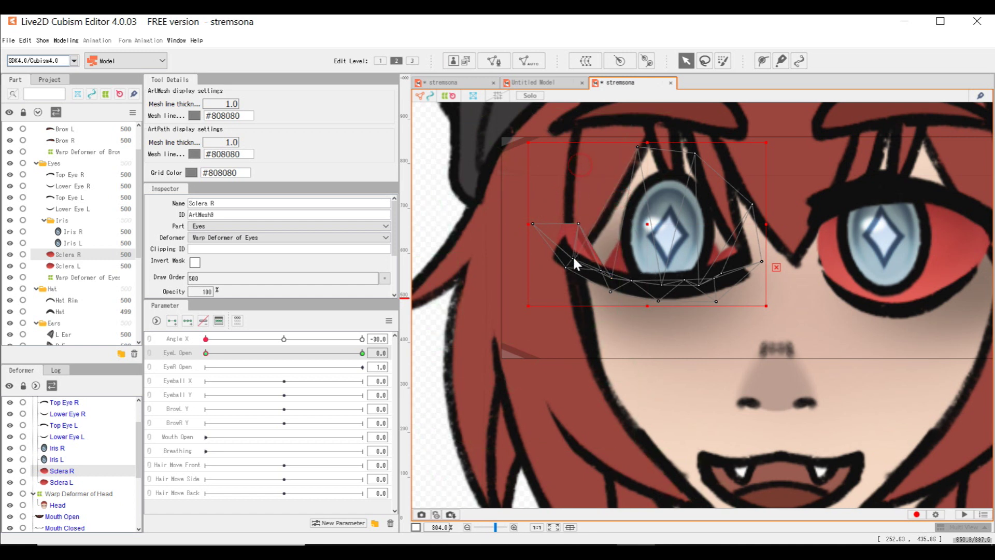
pyautogui.moveTo(578, 223); pyautogui.dragTo(570, 262)
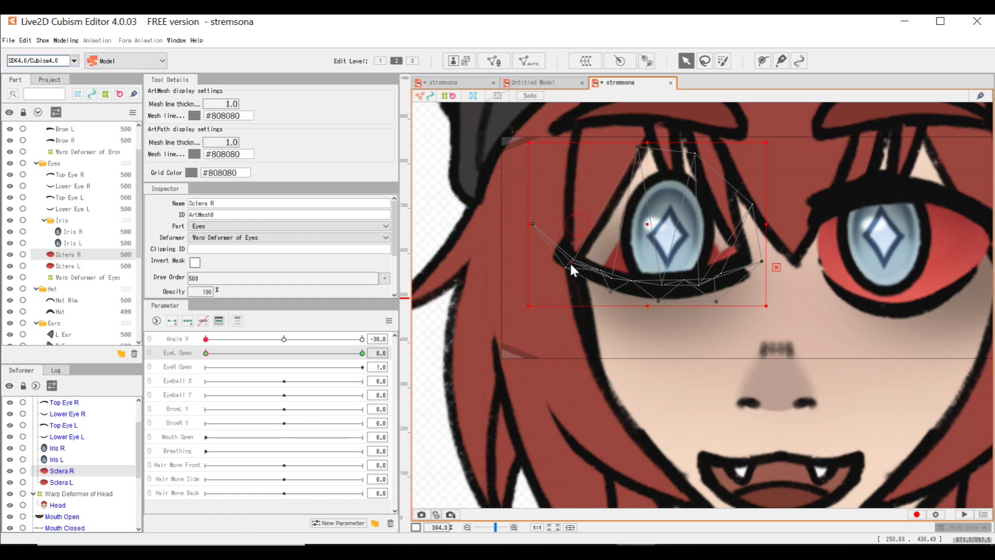
pyautogui.moveTo(695, 150); pyautogui.dragTo(699, 278)
pyautogui.moveTo(636, 145); pyautogui.dragTo(634, 284)
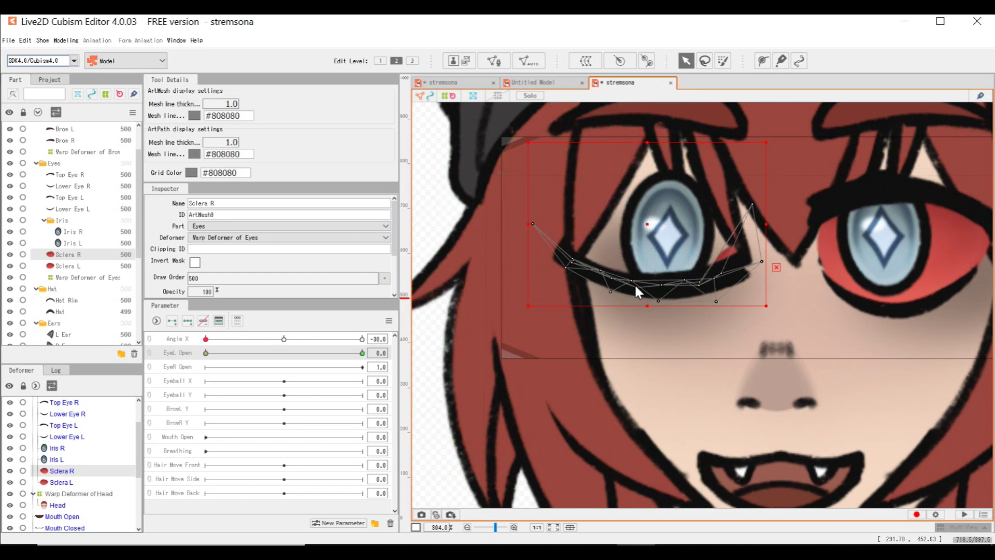
pyautogui.moveTo(750, 207); pyautogui.dragTo(741, 256)
# Step: Scrub EyeL Open to check the blink and raise Sclera R's lower inner-corner vertex closer to the lid at 0.0
pyautogui.moveTo(347, 355); pyautogui.dragTo(274, 368)
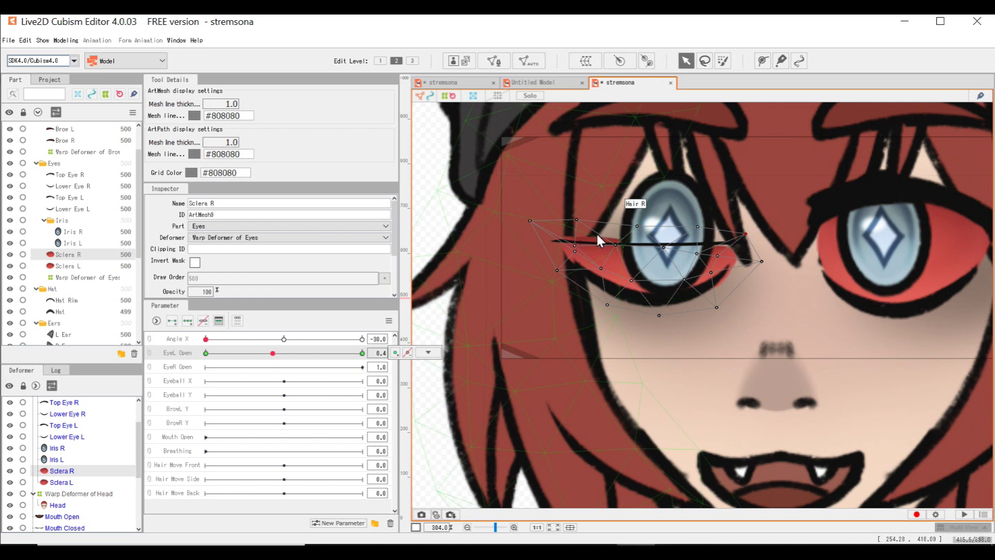
pyautogui.moveTo(311, 353); pyautogui.dragTo(409, 365)
pyautogui.moveTo(171, 384); pyautogui.dragTo(203, 369)
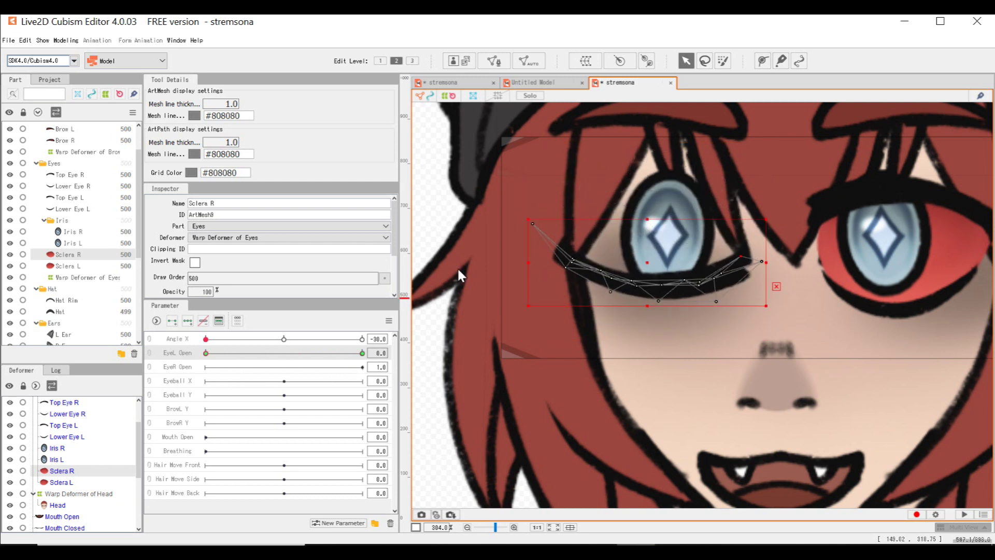
pyautogui.click(715, 301)
pyautogui.moveTo(716, 288); pyautogui.dragTo(713, 291)
pyautogui.click(220, 357)
pyautogui.moveTo(219, 358); pyautogui.dragTo(369, 361)
pyautogui.click(428, 353)
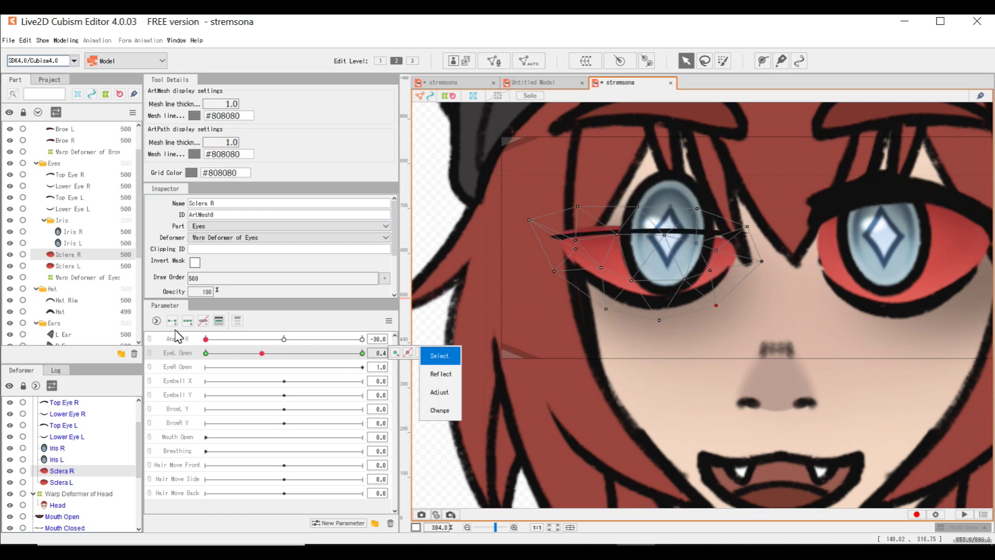
# Step: Copy the Sclera R mesh's ID into the Clipping ID of Iris R so the sclera masks the iris
pyautogui.click(74, 238)
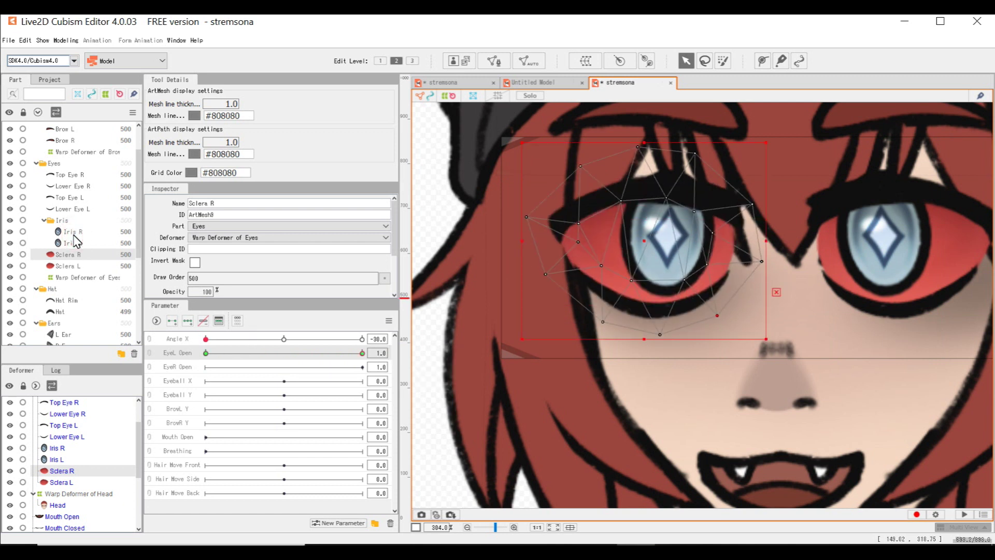
pyautogui.click(74, 234)
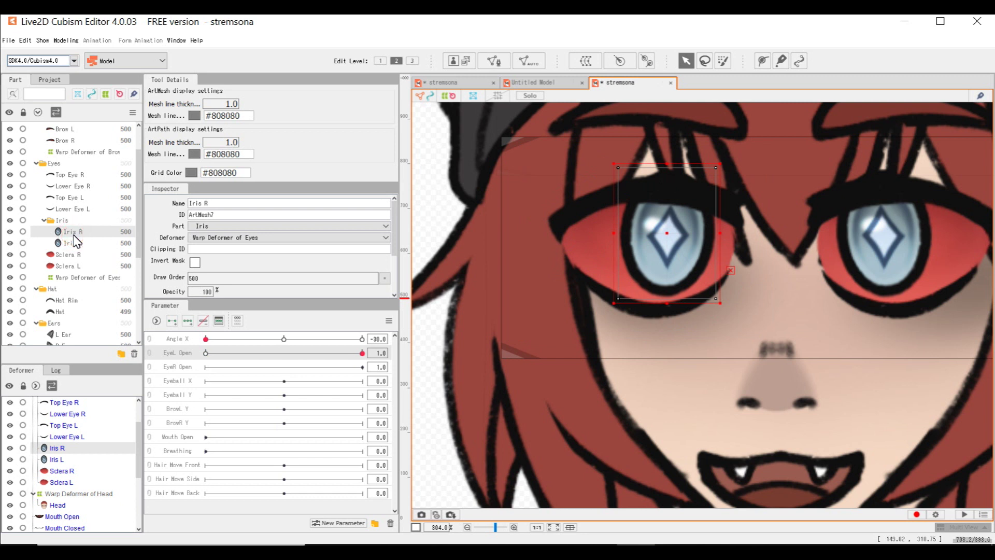
pyautogui.click(73, 255)
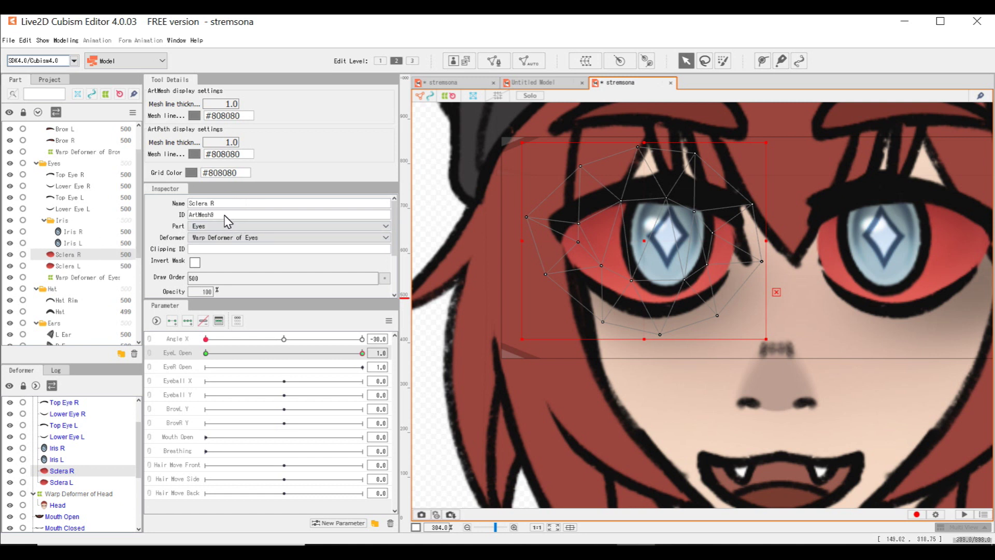
pyautogui.moveTo(224, 215); pyautogui.dragTo(193, 217)
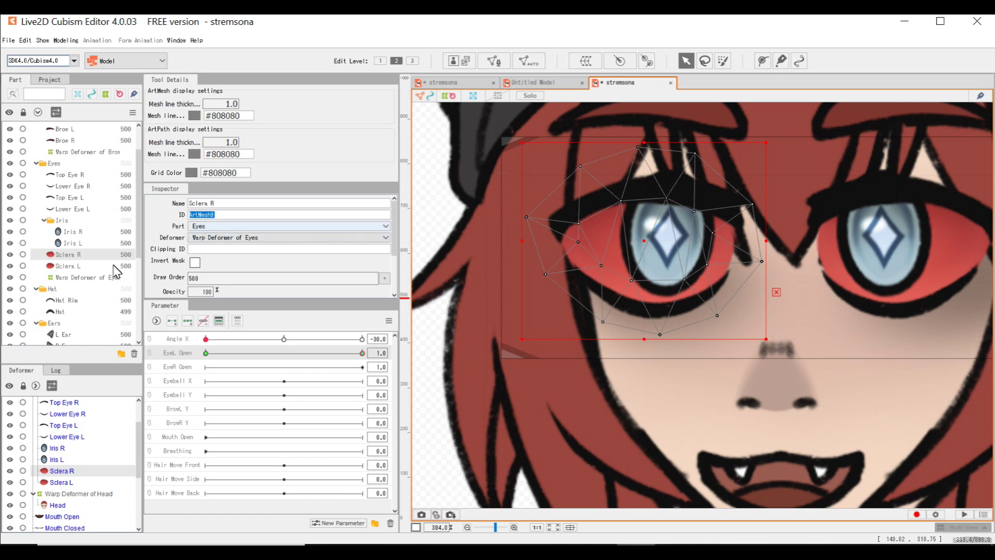
pyautogui.click(68, 232)
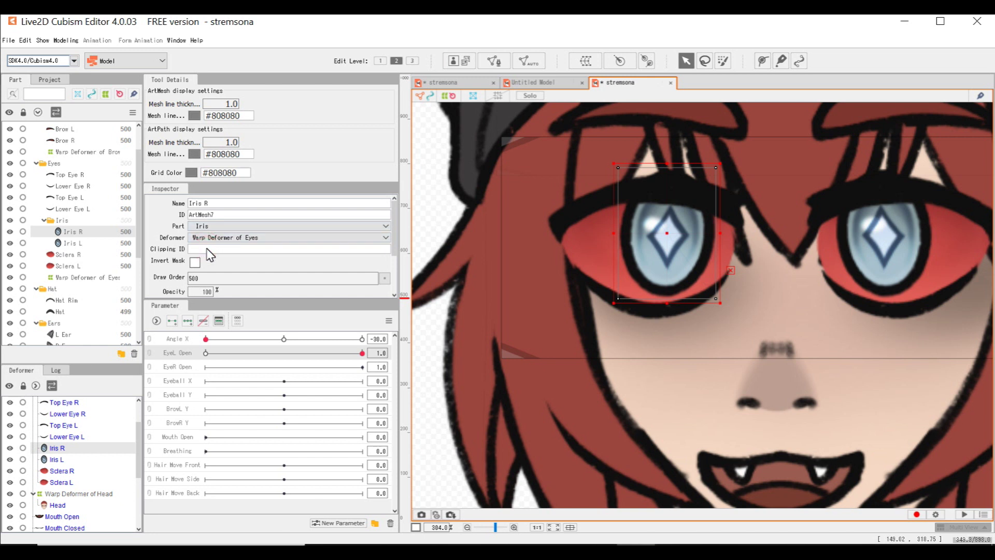
# Step: Copy the Sclera L mesh's ID, ArtMesh10, into the Clipping ID of Iris L
pyautogui.click(75, 266)
pyautogui.click(223, 215)
pyautogui.hotkey('ctrl', 'a')
pyautogui.hotkey('ctrl', 'c')
pyautogui.click(73, 243)
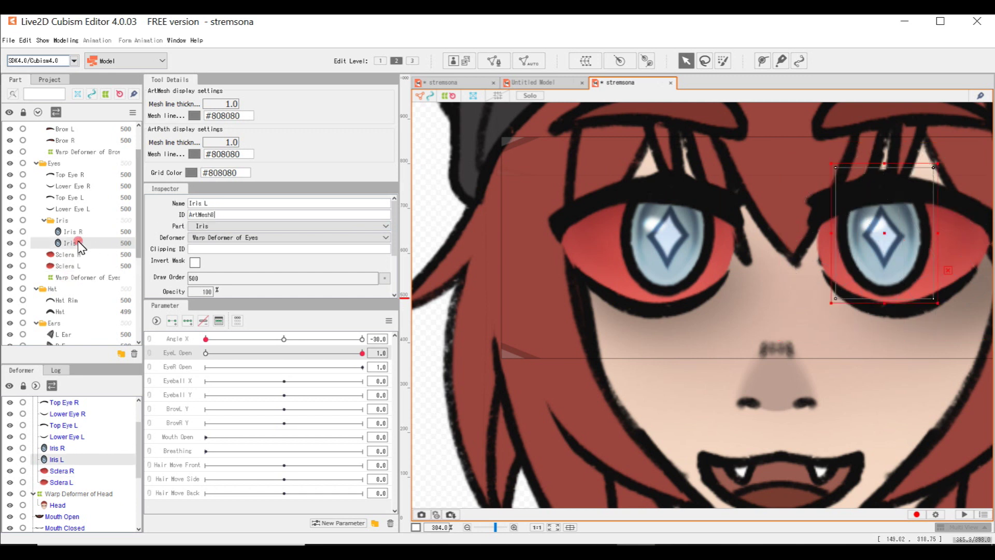
pyautogui.click(198, 246)
pyautogui.hotkey('ctrl', 'v')
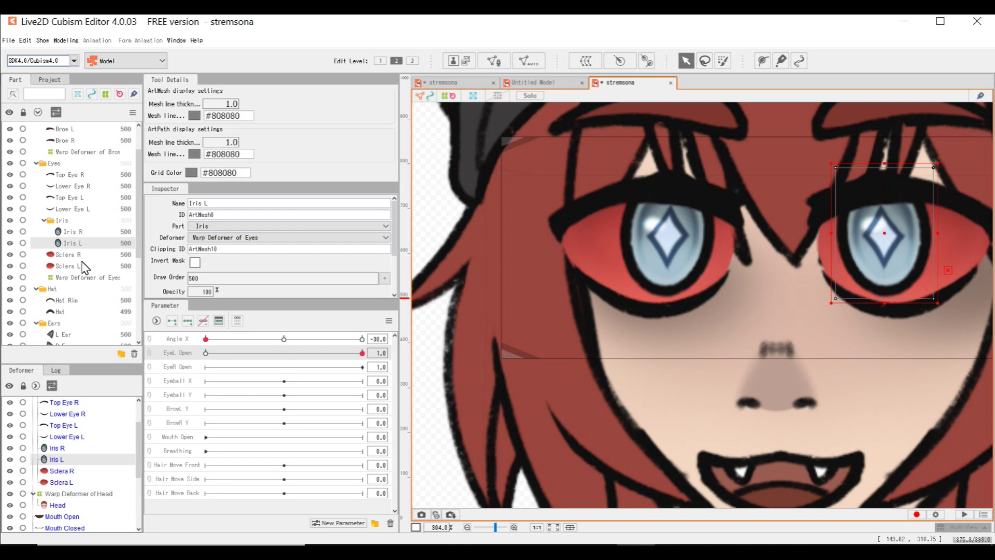
# Step: Review the iris and sclera IDs, and paste Sclera R's ID into Iris R's Clipping ID again
pyautogui.click(68, 231)
pyautogui.click(68, 253)
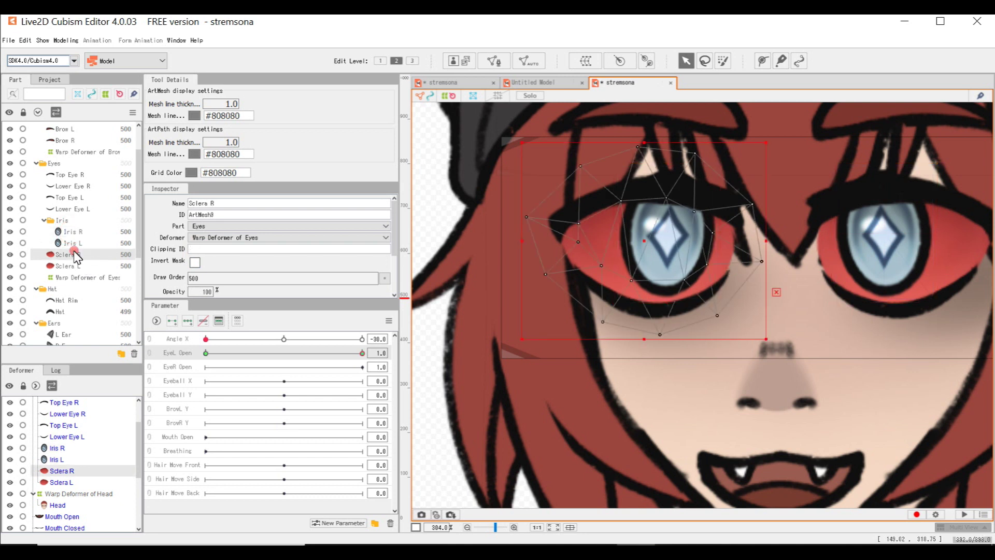
pyautogui.click(75, 243)
pyautogui.click(204, 249)
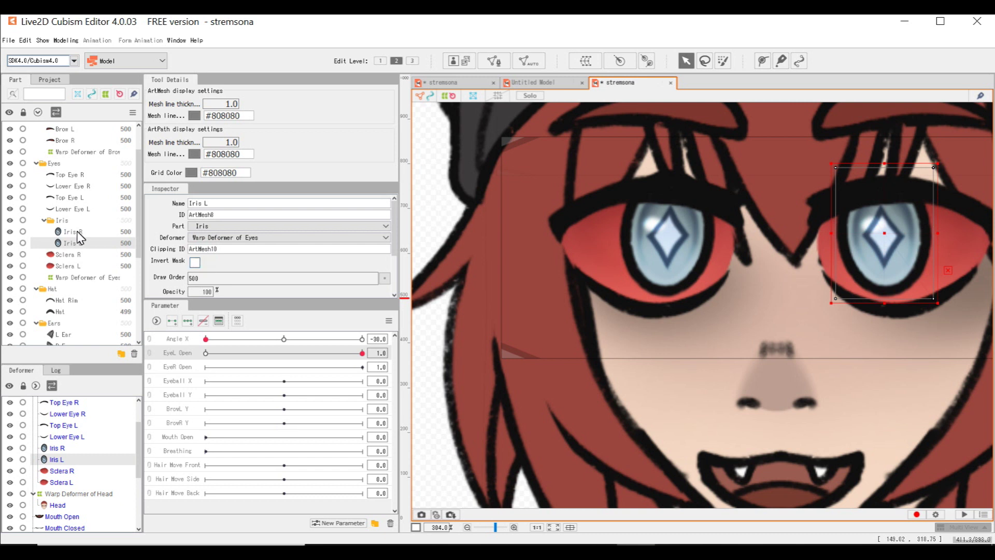
pyautogui.click(72, 256)
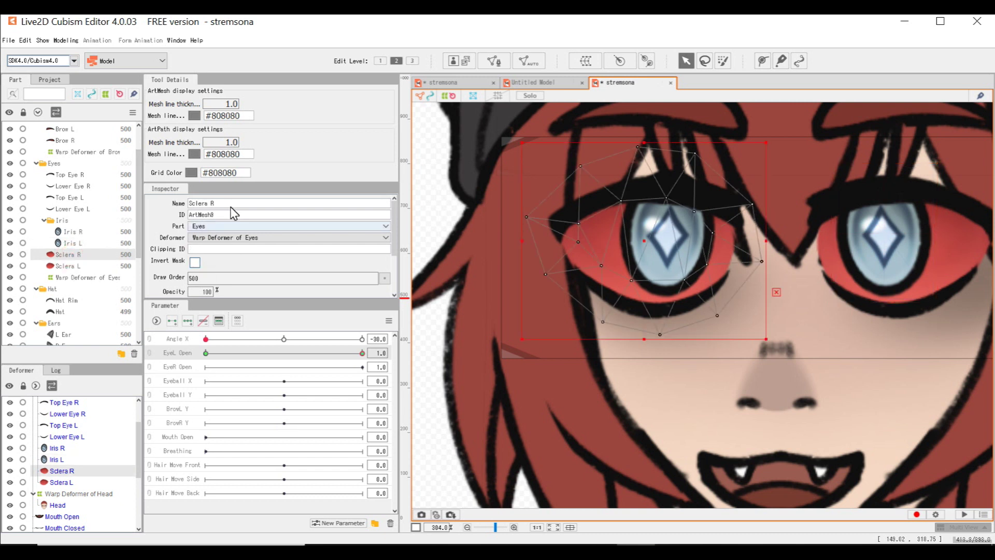
pyautogui.doubleClick(226, 215)
pyautogui.hotkey('ctrl', 'c')
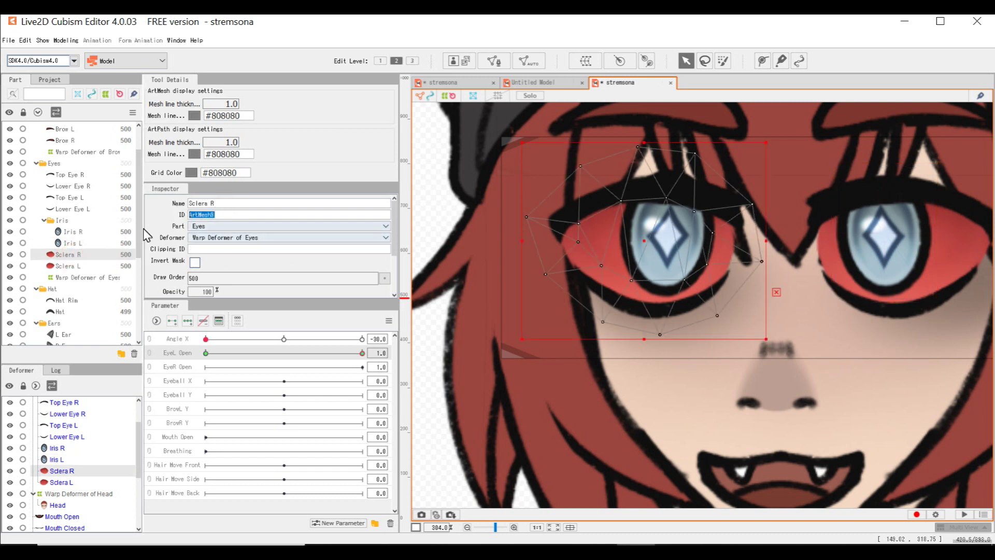
pyautogui.click(72, 231)
pyautogui.click(218, 250)
pyautogui.hotkey('ctrl', 'v')
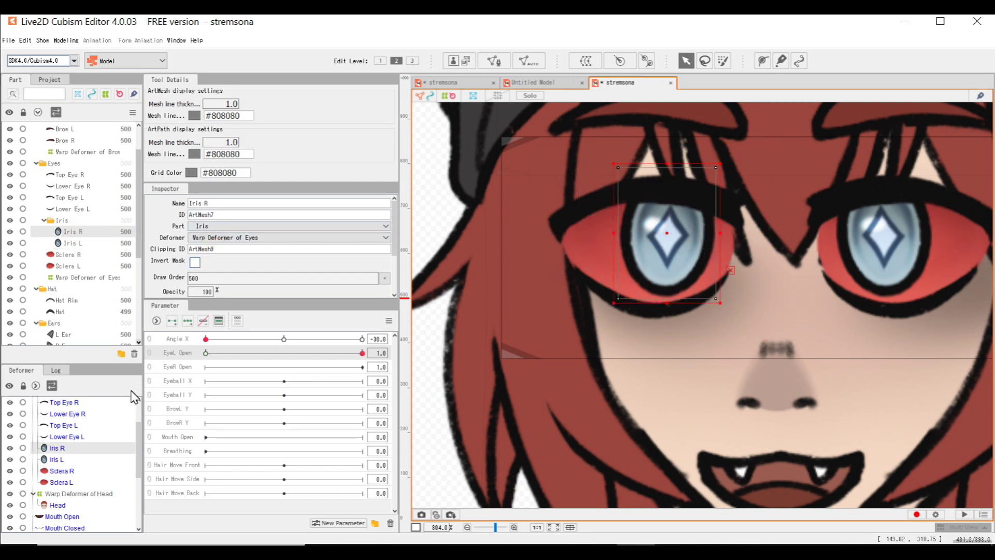
# Step: Test the iris clipping by scrubbing EyeL Open and moving Iris R up under the lid, and undo the move
pyautogui.moveTo(317, 355); pyautogui.dragTo(394, 358)
pyautogui.click(428, 353)
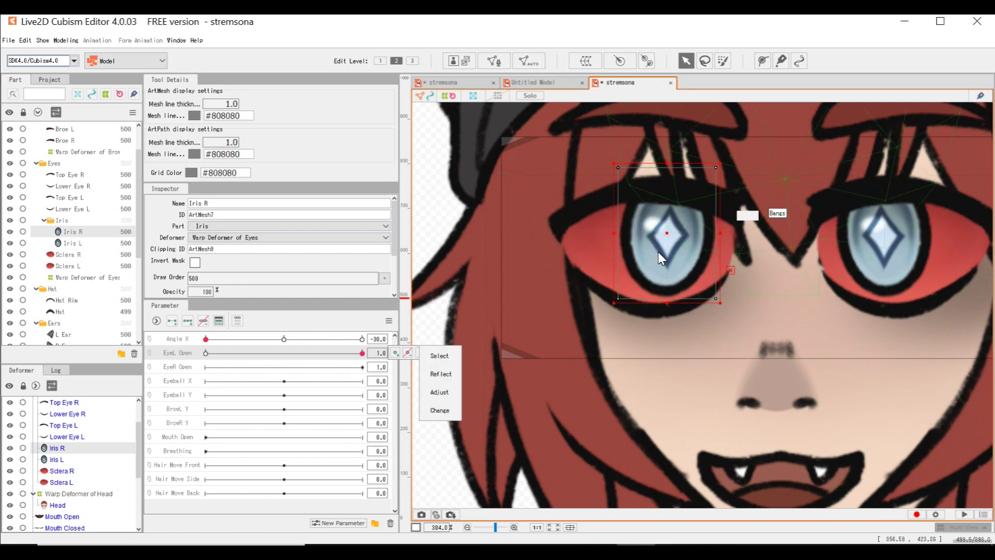
pyautogui.moveTo(663, 236); pyautogui.dragTo(660, 170)
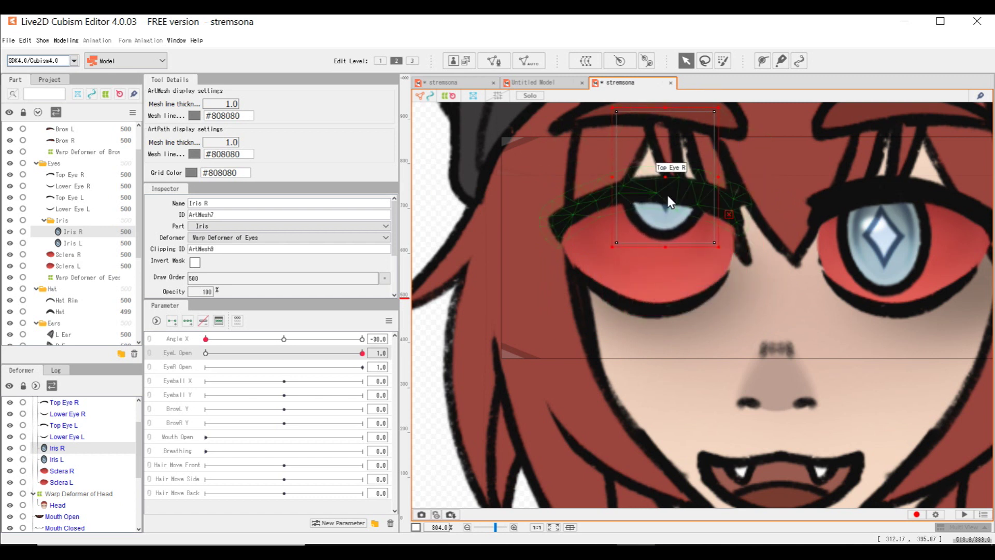
pyautogui.hotkey('ctrl', 'z')
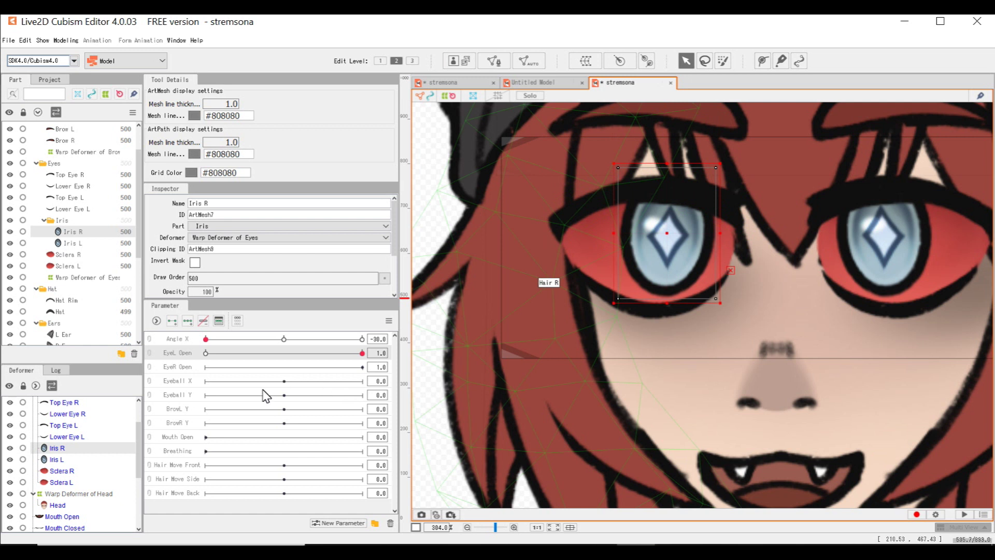
pyautogui.moveTo(328, 355); pyautogui.dragTo(420, 359)
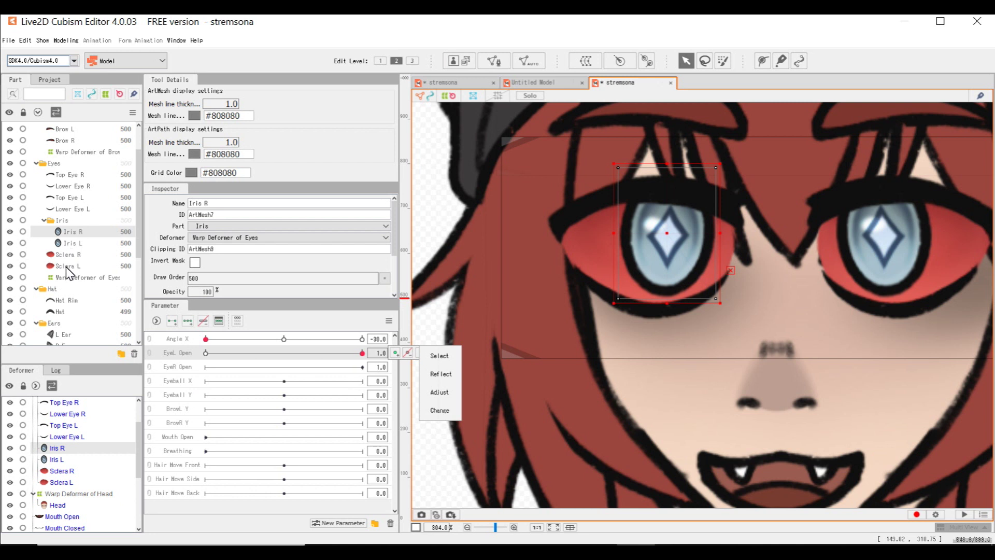
# Step: With Angle X at 0.0, add EyeL Open keyforms to Top Eye L and lower the lid to its closed position at 0.0
pyautogui.click(82, 199)
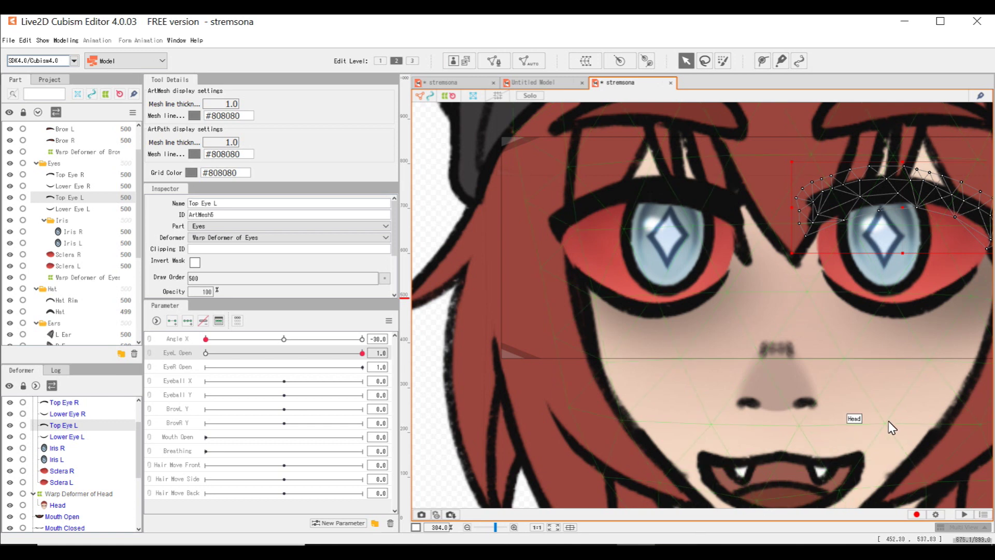
pyautogui.scroll(3, 888, 320)
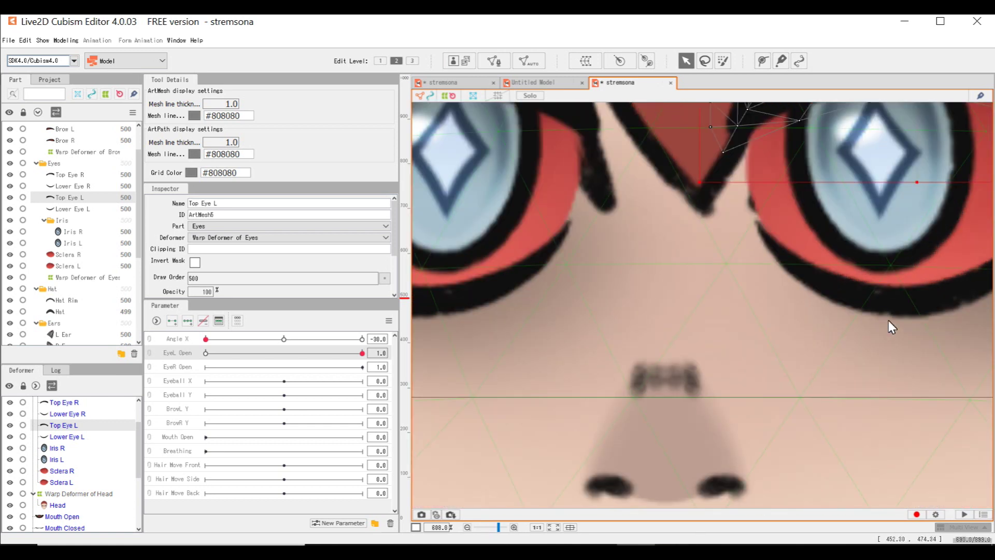
pyautogui.scroll(-6, 852, 343)
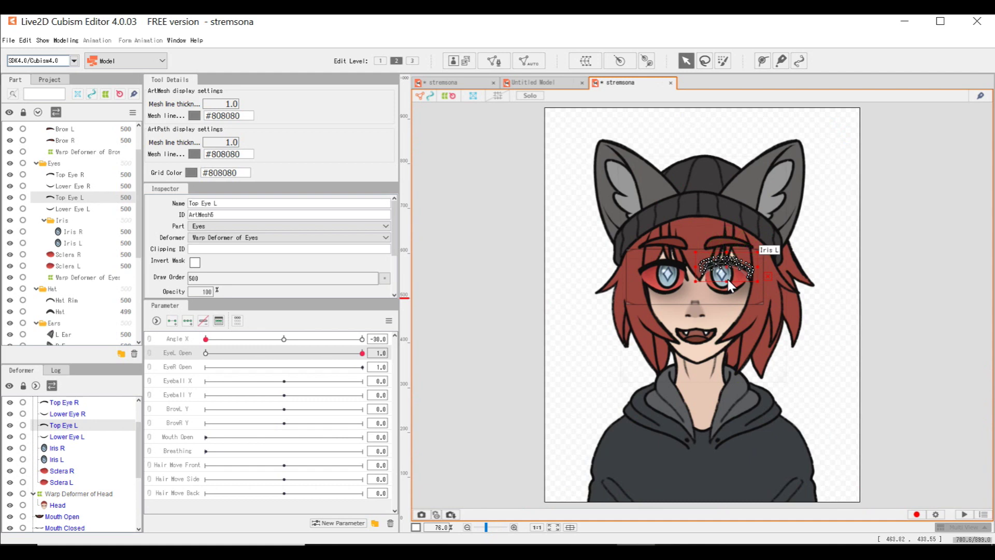
pyautogui.scroll(2, 727, 279)
pyautogui.scroll(-1, 728, 279)
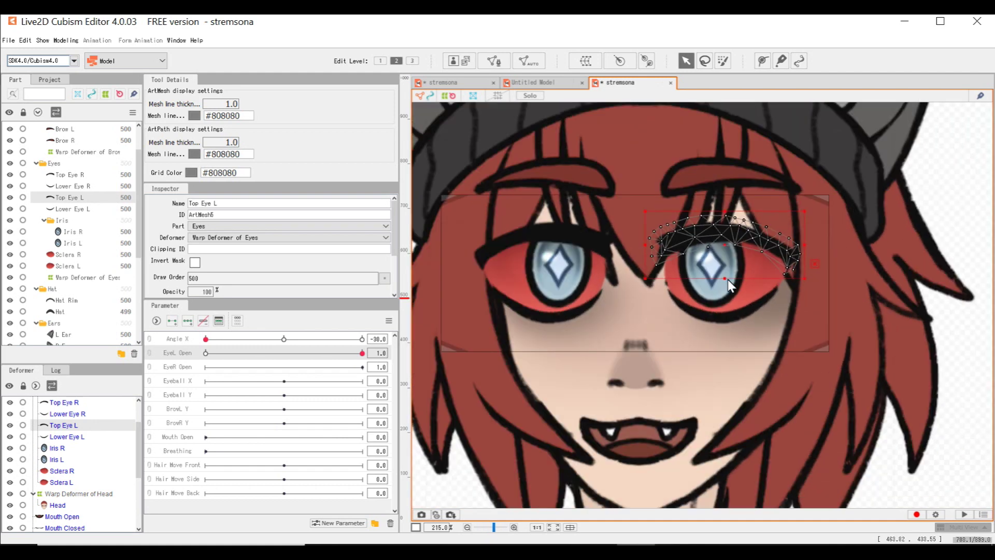
pyautogui.moveTo(195, 369); pyautogui.dragTo(195, 371)
pyautogui.click(284, 339)
pyautogui.click(71, 197)
pyautogui.click(186, 322)
pyautogui.moveTo(318, 367); pyautogui.dragTo(206, 366)
pyautogui.moveTo(746, 211); pyautogui.dragTo(743, 287)
# Step: Set EyeR Open to 0.0, add two EyeL Open keyforms to Lower Eye L, and adjust its closed position at 0.0
pyautogui.click(206, 352)
pyautogui.moveTo(742, 322)
pyautogui.mouseDown()
pyautogui.moveTo(741, 358)
pyautogui.moveTo(743, 329)
pyautogui.mouseUp()
pyautogui.moveTo(206, 353)
pyautogui.mouseDown()
pyautogui.moveTo(362, 353)
pyautogui.moveTo(205, 353)
pyautogui.mouseUp()
pyautogui.moveTo(206, 367)
pyautogui.mouseDown()
pyautogui.moveTo(343, 367)
pyautogui.moveTo(206, 366)
pyautogui.mouseUp()
pyautogui.click(172, 321)
pyautogui.moveTo(743, 328); pyautogui.dragTo(744, 325)
pyautogui.moveTo(205, 367)
pyautogui.mouseDown()
pyautogui.moveTo(255, 361)
pyautogui.moveTo(206, 367)
pyautogui.mouseUp()
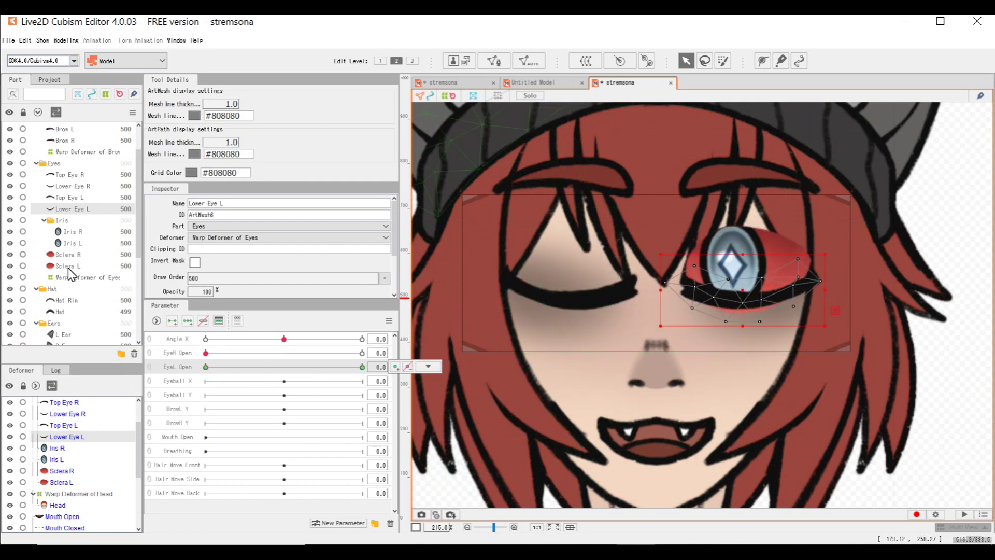
# Step: At EyeL Open 0.0, pull Sclera L's inner and middle upper vertices down to the closed lid line
pyautogui.click(69, 267)
pyautogui.moveTo(740, 233); pyautogui.dragTo(740, 302)
pyautogui.moveTo(701, 252); pyautogui.dragTo(701, 289)
pyautogui.moveTo(680, 231); pyautogui.dragTo(696, 287)
pyautogui.moveTo(728, 228); pyautogui.dragTo(756, 300)
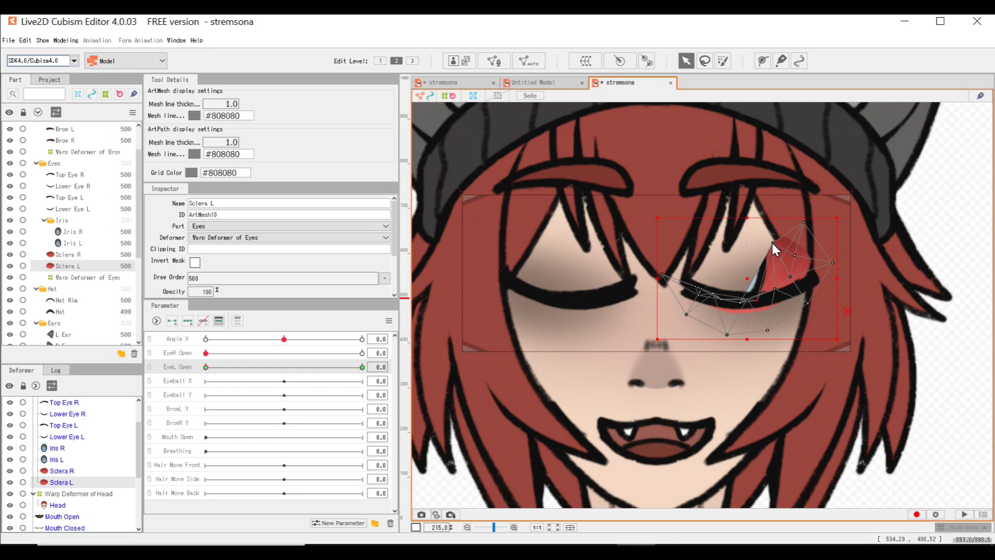
# Step: Tuck Sclera L's outer and lower vertices behind the closed lid line at EyeL Open 0.0
pyautogui.moveTo(774, 242); pyautogui.dragTo(773, 291)
pyautogui.moveTo(803, 222); pyautogui.dragTo(793, 288)
pyautogui.moveTo(808, 303); pyautogui.dragTo(799, 292)
pyautogui.moveTo(767, 330); pyautogui.dragTo(759, 309)
pyautogui.moveTo(727, 335); pyautogui.dragTo(688, 309)
pyautogui.moveTo(286, 366); pyautogui.dragTo(205, 367)
pyautogui.moveTo(832, 262); pyautogui.dragTo(821, 270)
# Step: Set both EyeL Open and EyeR Open to 1.0 to check the open eyes
pyautogui.moveTo(307, 365); pyautogui.dragTo(419, 361)
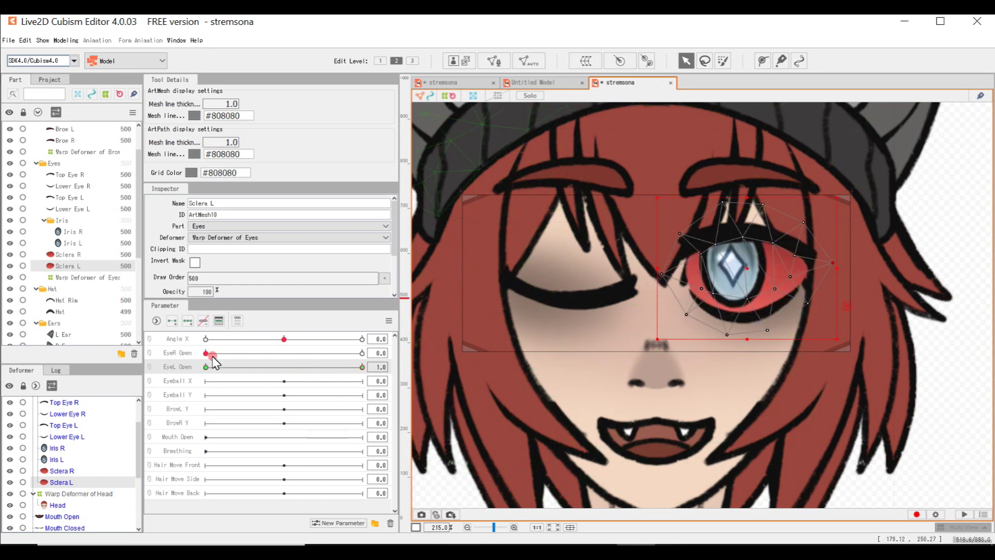
pyautogui.moveTo(212, 355); pyautogui.dragTo(415, 341)
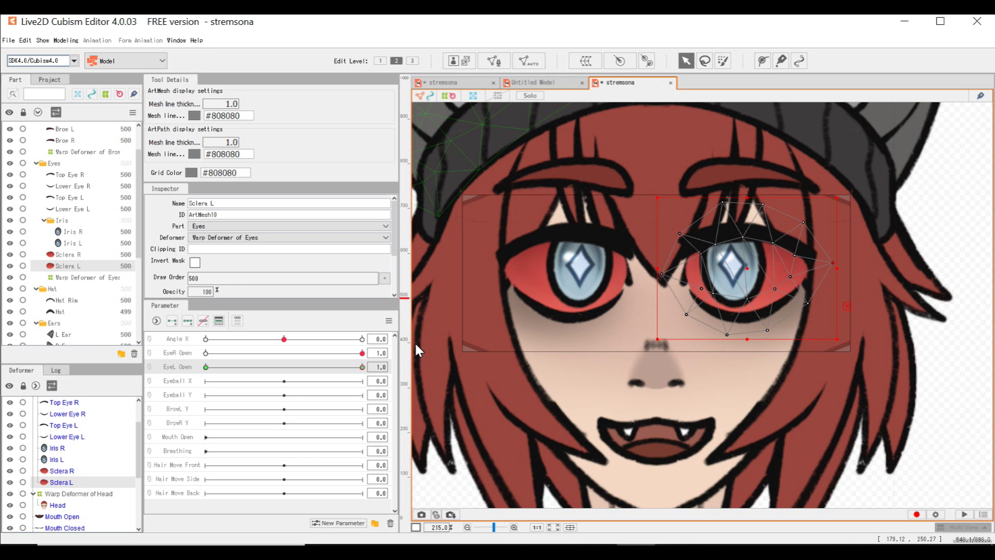
pyautogui.moveTo(251, 366); pyautogui.dragTo(418, 370)
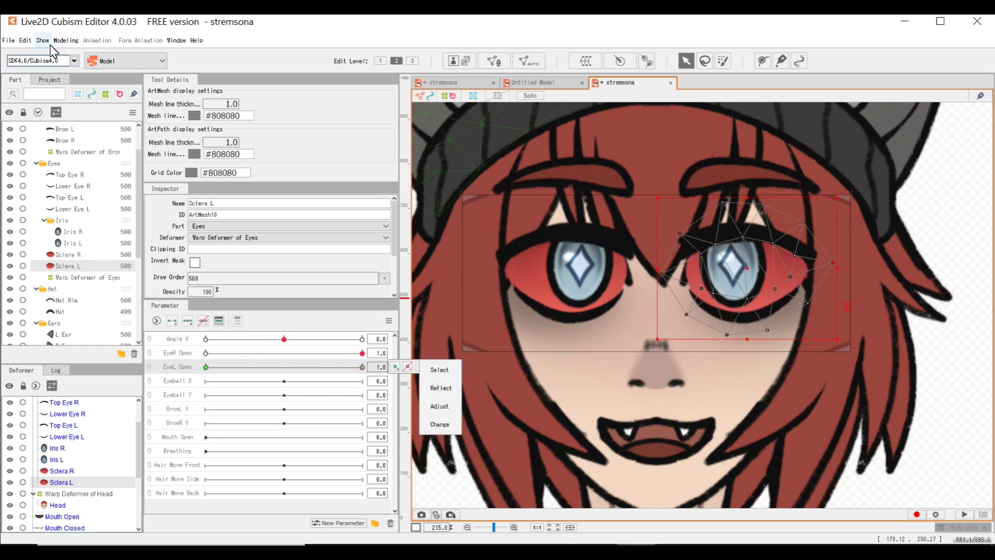
# Step: In the eye blinking and lip-sync settings, enable eye blinking for EyeR Open and EyeL Open and lip-sync for Mouth Open
pyautogui.click(66, 40)
pyautogui.click(68, 41)
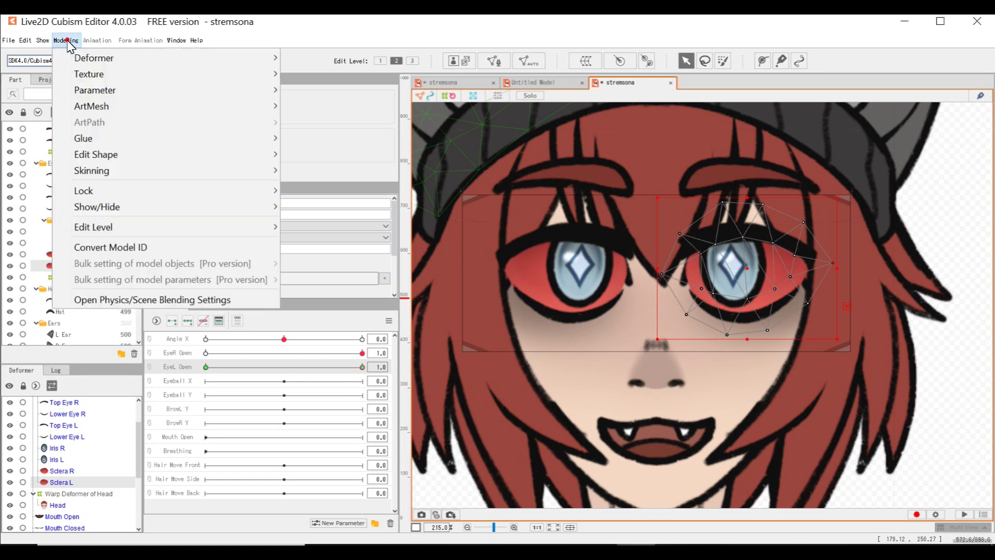
pyautogui.moveTo(156, 90)
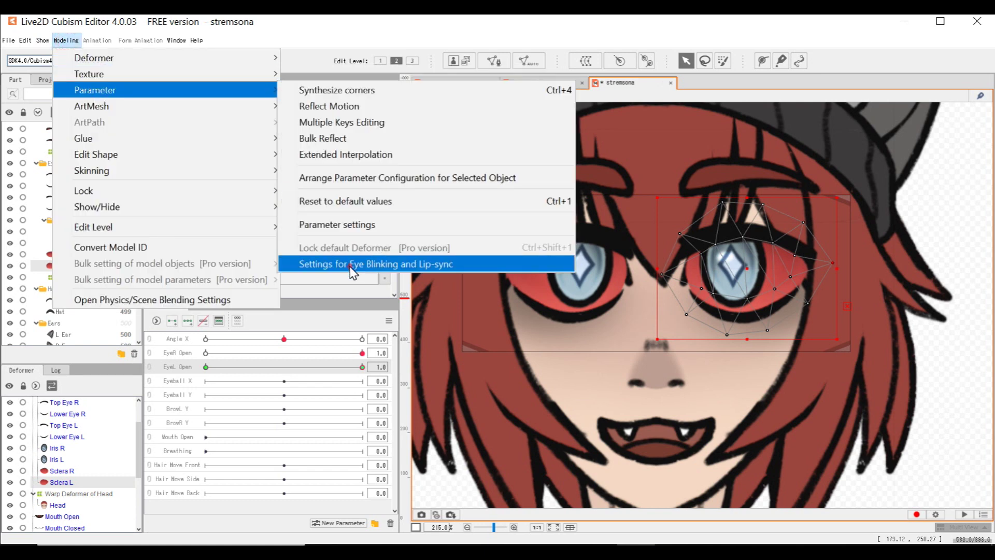
pyautogui.click(352, 265)
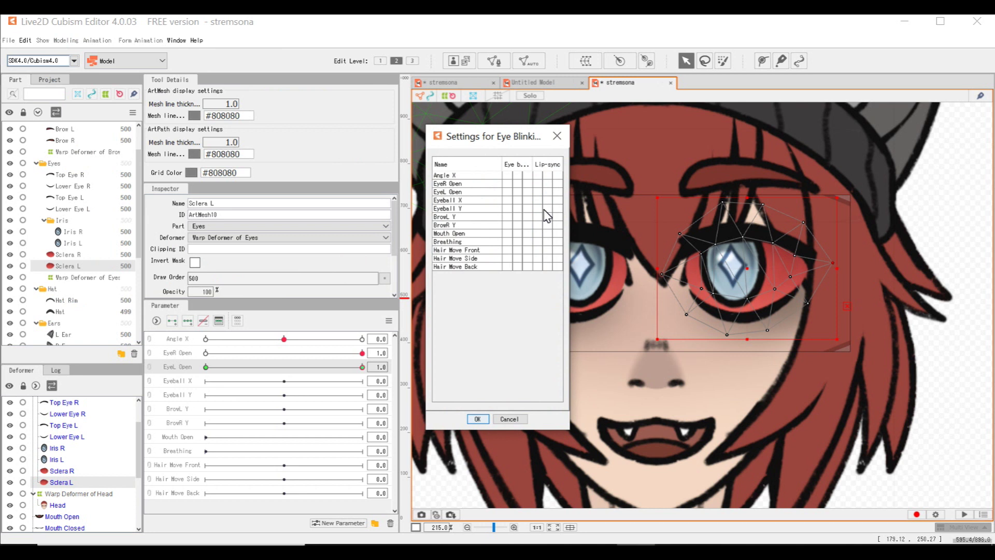
pyautogui.click(517, 184)
pyautogui.click(517, 192)
pyautogui.click(547, 233)
pyautogui.click(476, 418)
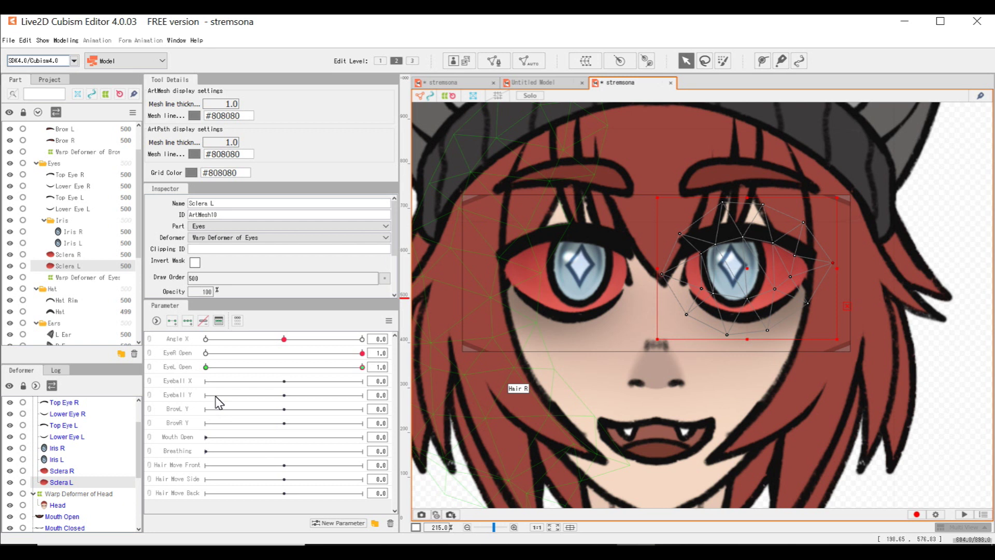
# Step: Link Eyeball X and Eyeball Y into one combined grid and add three-point keyforms on it to Sclera L
pyautogui.click(160, 386)
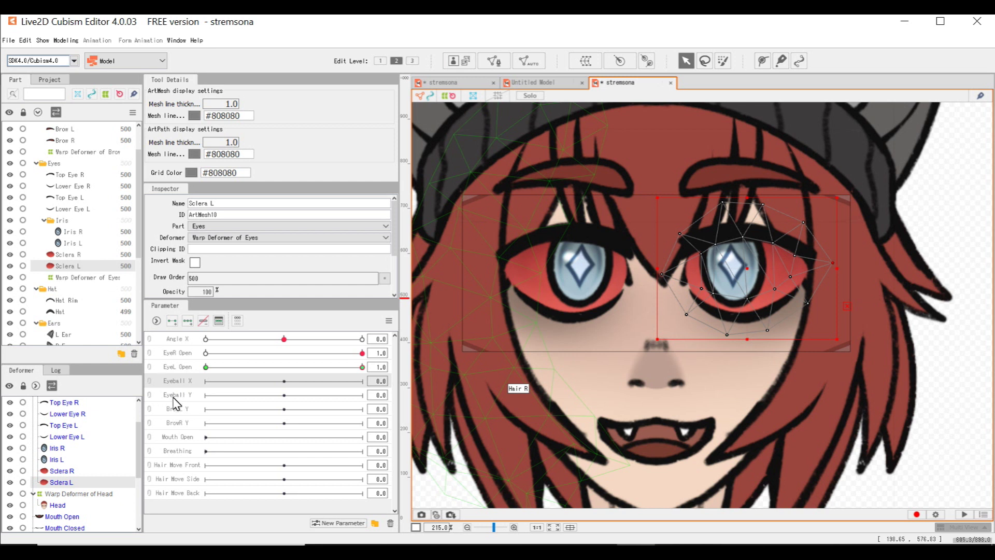
pyautogui.click(169, 382)
pyautogui.click(170, 395)
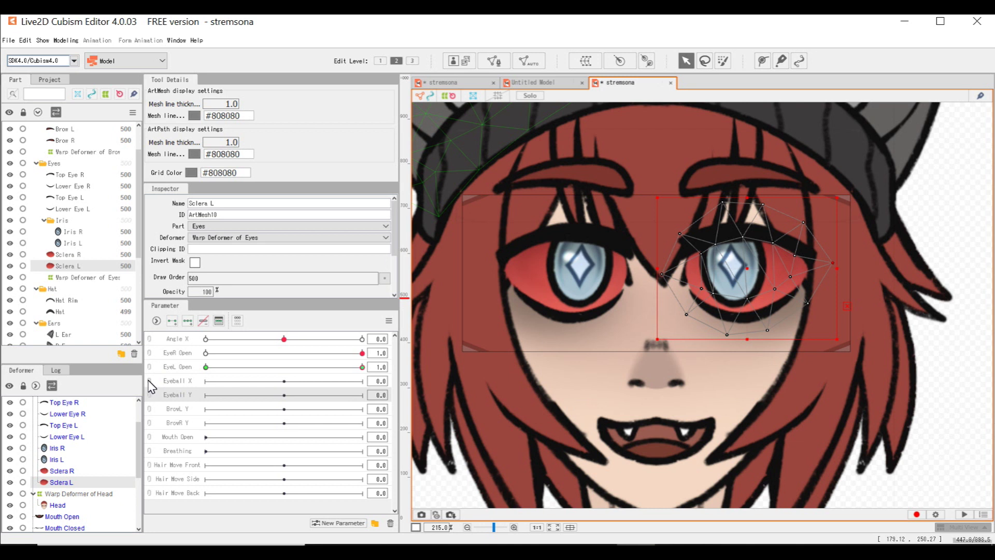
pyautogui.click(149, 381)
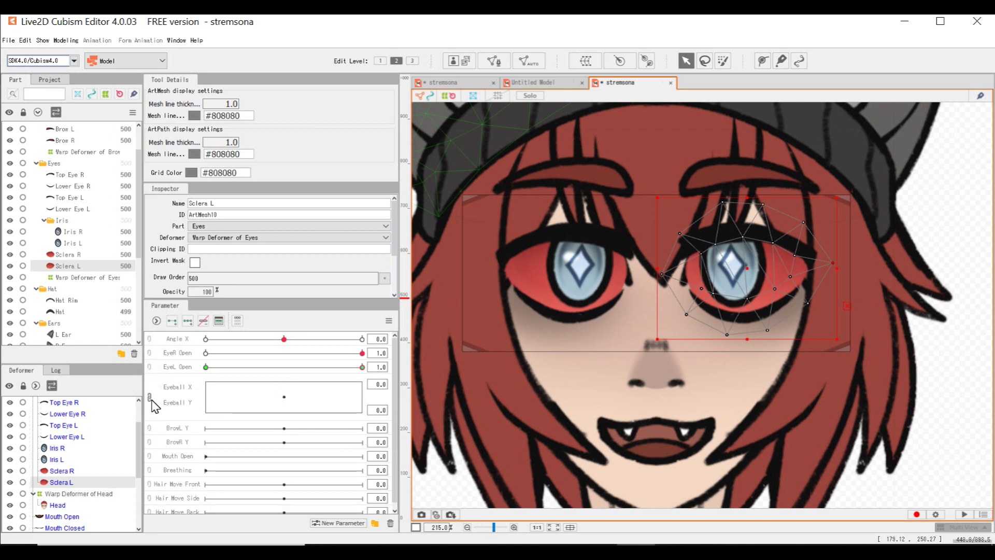
pyautogui.moveTo(287, 399); pyautogui.dragTo(303, 398)
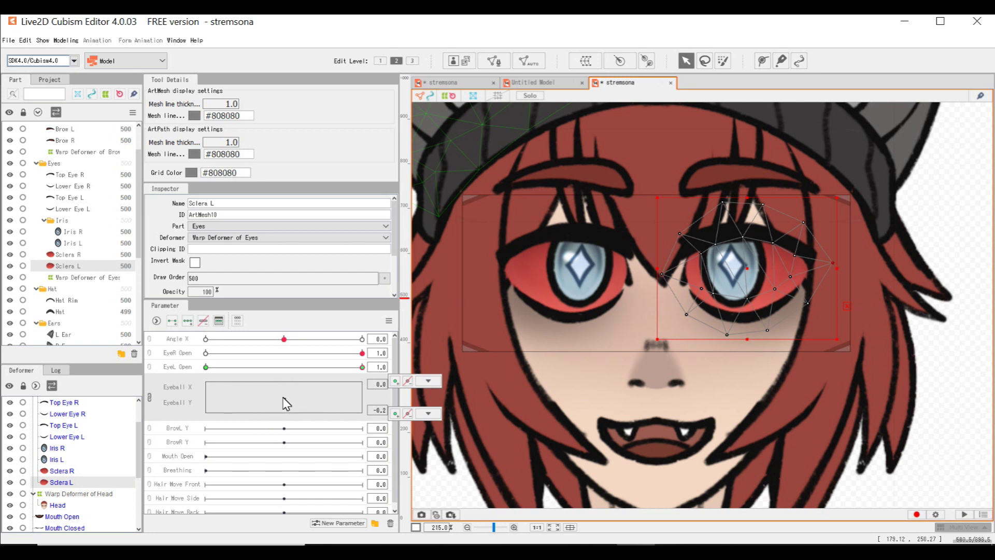
pyautogui.click(188, 322)
pyautogui.moveTo(284, 398)
pyautogui.mouseDown()
pyautogui.moveTo(222, 387)
pyautogui.moveTo(303, 404)
pyautogui.mouseUp()
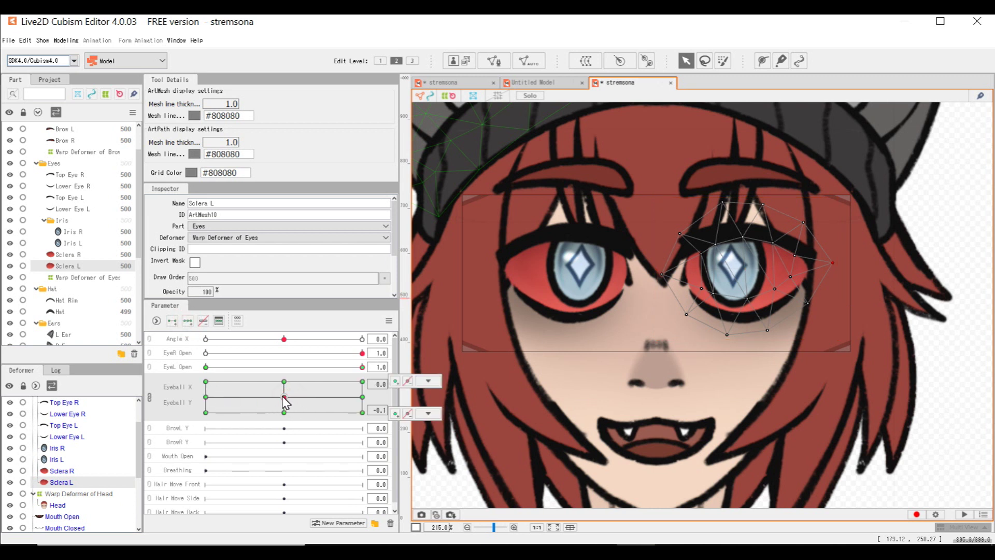
# Step: Select all child objects of the Iris part and add three-point keyforms on the combined Eyeball X and Y grid
pyautogui.click(60, 220)
pyautogui.rightClick(61, 220)
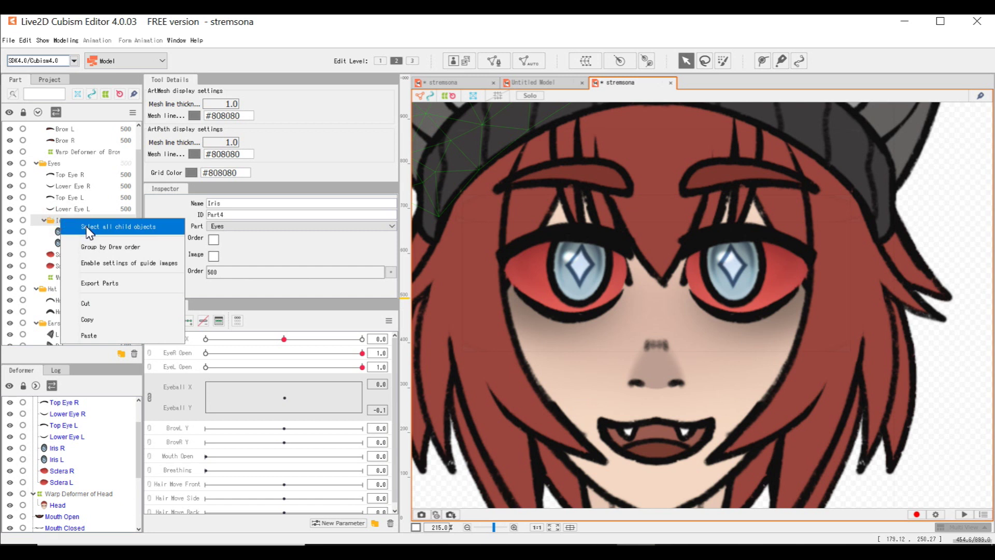
pyautogui.click(88, 228)
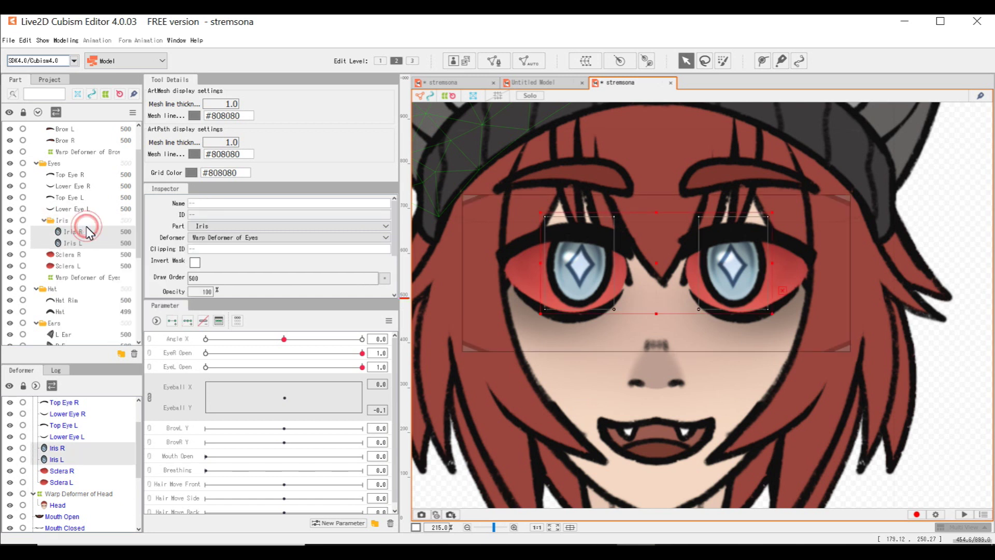
pyautogui.click(187, 322)
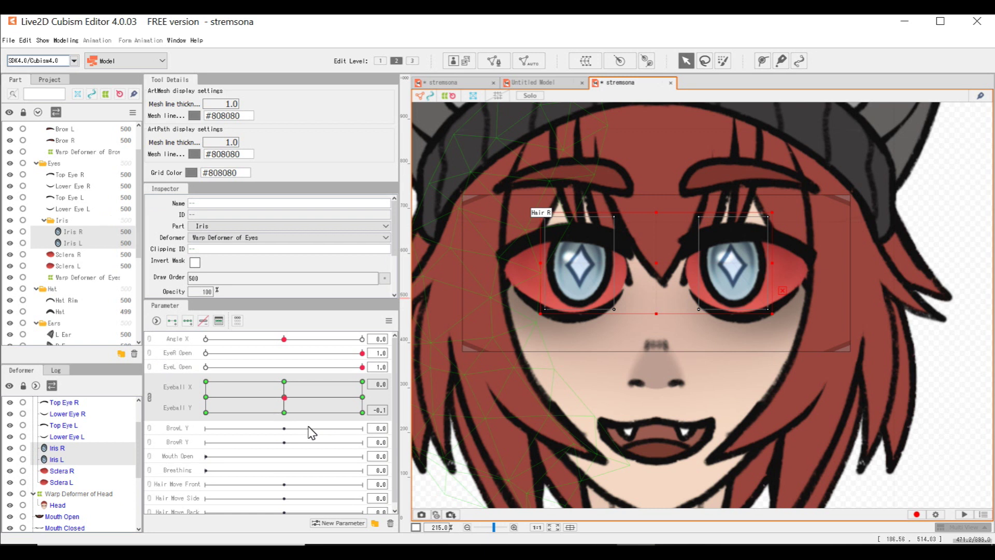
# Step: At Eyeball X 1.0 and Eyeball Y 0.0, nudge both irises to the right inside the eyes
pyautogui.moveTo(284, 397); pyautogui.dragTo(381, 402)
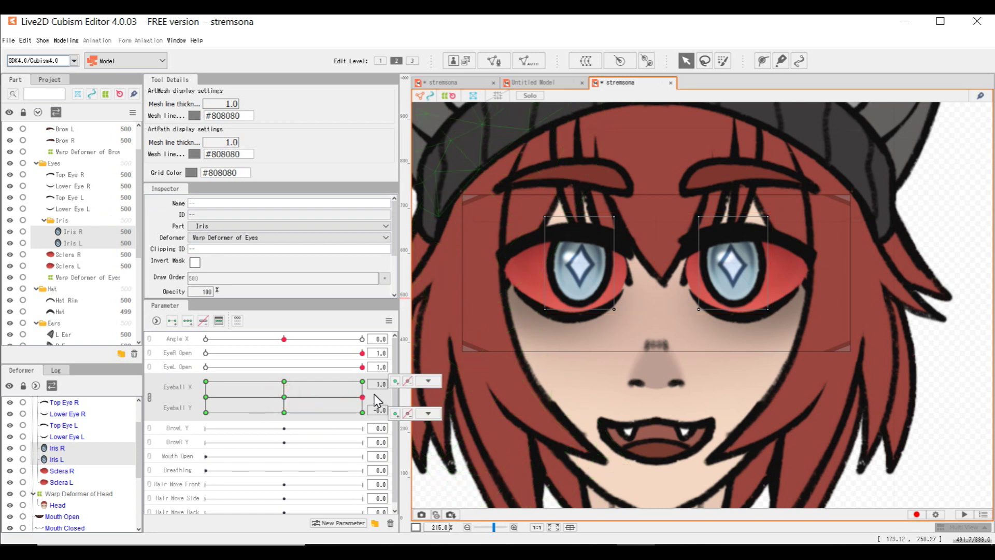
pyautogui.press('Right')
pyautogui.press('Right')
pyautogui.press('Right')
pyautogui.press('Right')
pyautogui.press('Right')
pyautogui.press('Right')
pyautogui.press('Right')
pyautogui.press('Right')
pyautogui.press('Right')
pyautogui.press('Right')
pyautogui.press('Right')
pyautogui.press('Right')
pyautogui.press('Right')
pyautogui.press('Right')
pyautogui.press('Right')
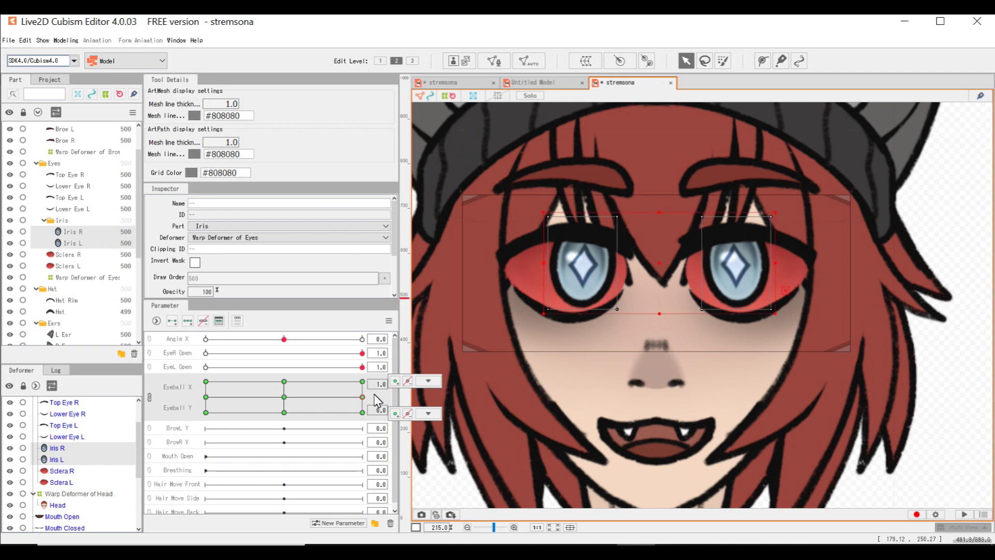
pyautogui.press('Right')
pyautogui.press('Right')
pyautogui.press('Right')
pyautogui.press('Right')
pyautogui.press('Right')
pyautogui.press('Right')
pyautogui.press('Right')
pyautogui.press('Right')
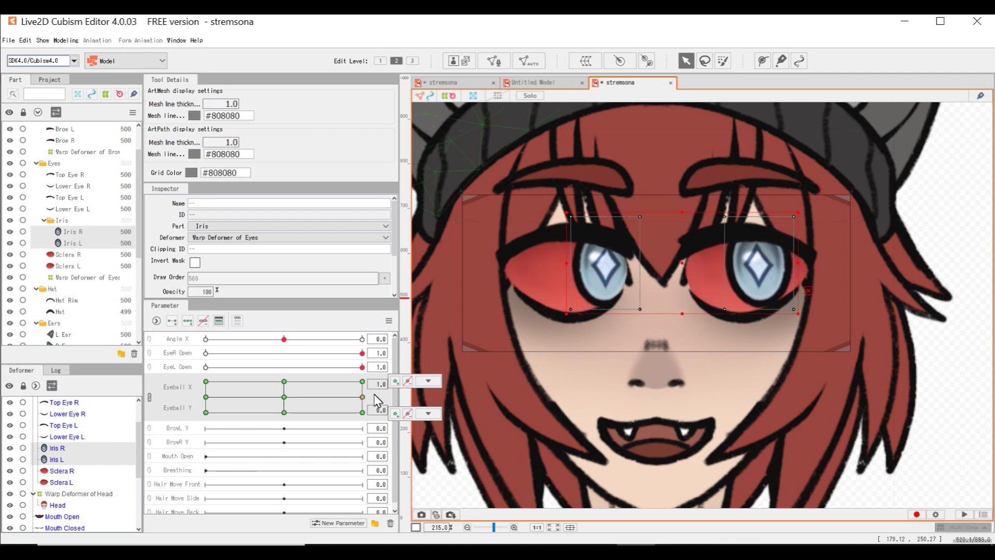
# Step: At the opposite Eyeball X extreme, nudge both irises to the left inside the eyes
pyautogui.moveTo(343, 400); pyautogui.dragTo(172, 402)
pyautogui.press('Left')
pyautogui.press('Left')
pyautogui.press('Left')
pyautogui.press('Left')
pyautogui.press('Left')
pyautogui.press('Left')
pyautogui.press('Left')
pyautogui.press('Left')
pyautogui.press('Left')
pyautogui.press('Left')
pyautogui.press('Left')
pyautogui.press('Left')
pyautogui.press('Left')
pyautogui.press('Left')
pyautogui.press('Left')
pyautogui.press('Left')
pyautogui.press('Left')
pyautogui.press('Left')
# Step: At Eyeball X 0.0 and Eyeball Y 1.0, nudge both irises upward
pyautogui.moveTo(262, 397); pyautogui.dragTo(283, 368)
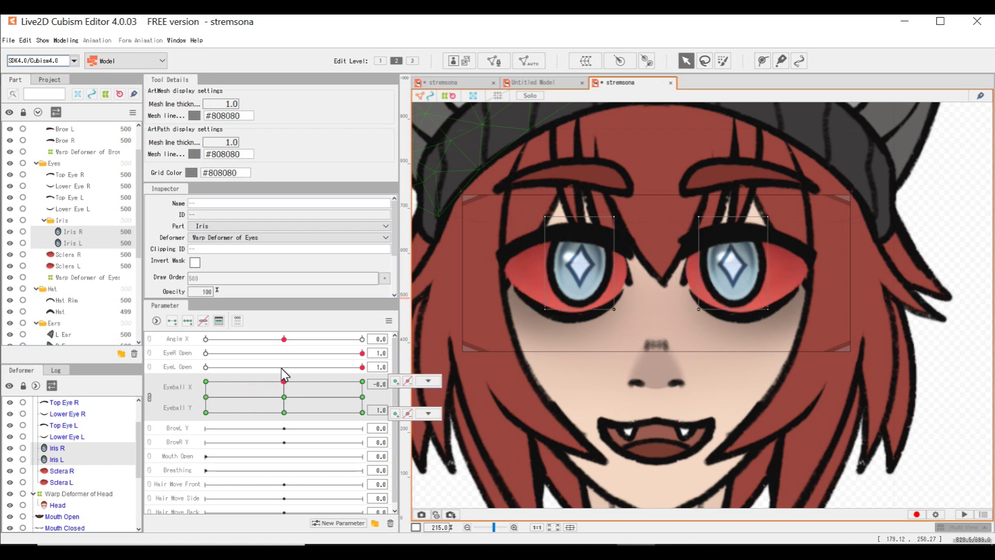
pyautogui.press('Up')
pyautogui.press('Up')
pyautogui.press('Up')
pyautogui.press('Up')
pyautogui.press('Up')
pyautogui.press('Up')
pyautogui.press('Up')
pyautogui.press('Up')
pyautogui.press('Up')
pyautogui.press('Up')
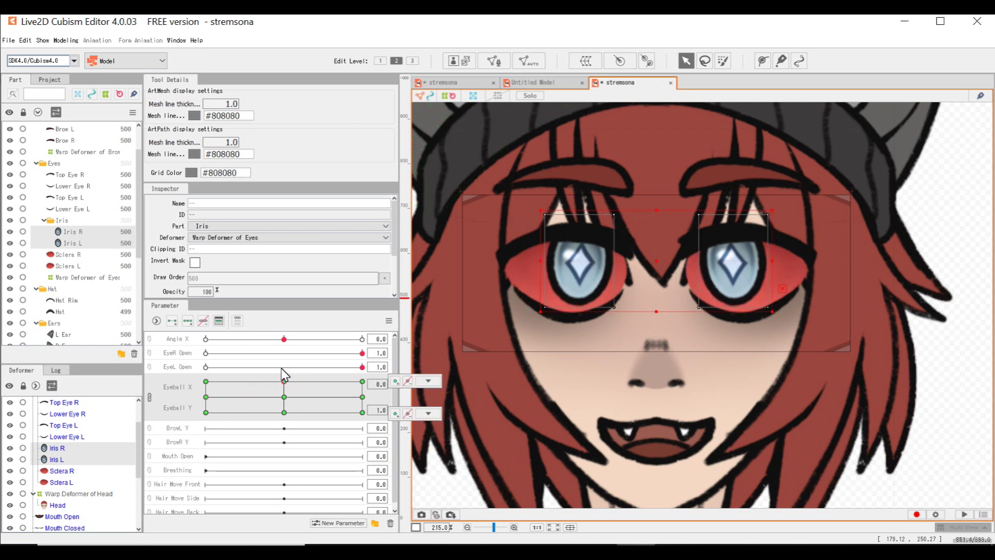
# Step: At Eyeball X 0.0 and Eyeball Y -1.0, nudge both irises downward, and scrub the grid to check the gaze
pyautogui.moveTo(281, 369); pyautogui.dragTo(282, 427)
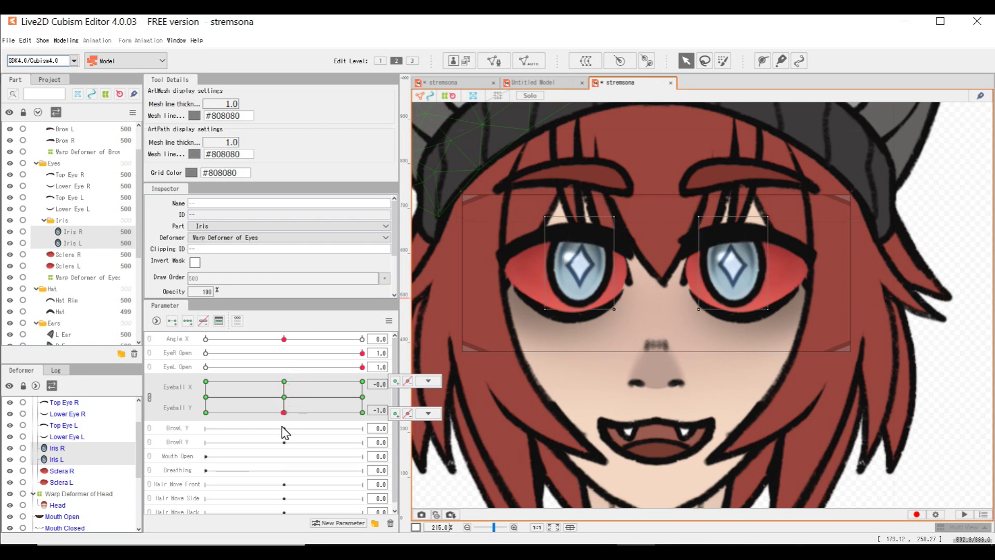
pyautogui.press('Down')
pyautogui.press('Down')
pyautogui.press('Down')
pyautogui.press('Down')
pyautogui.press('Down')
pyautogui.press('Down')
pyautogui.press('Down')
pyautogui.press('Down')
pyautogui.press('Down')
pyautogui.press('Down')
pyautogui.press('Down')
pyautogui.press('Down')
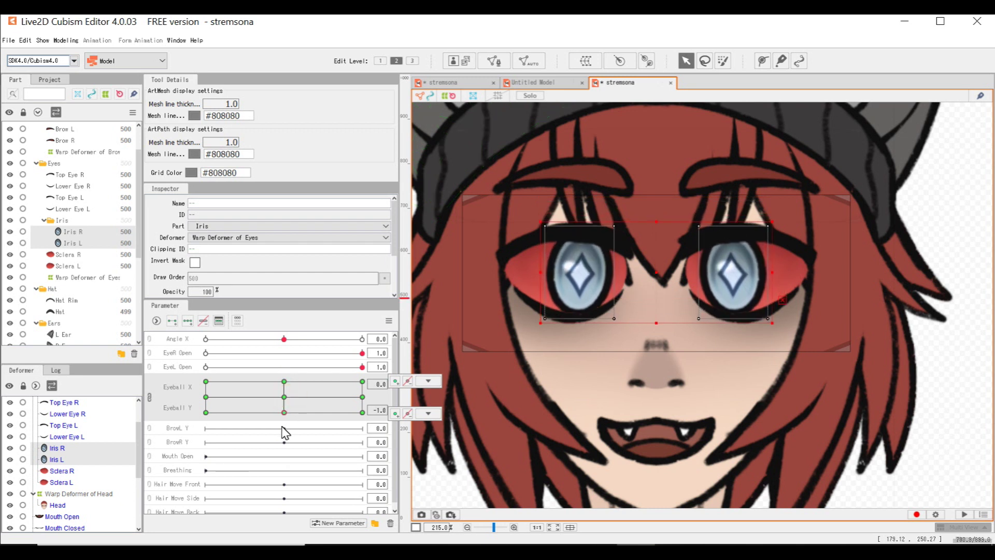
pyautogui.press('Down')
pyautogui.press('Down')
pyautogui.press('Down')
pyautogui.press('Down')
pyautogui.press('Down')
pyautogui.moveTo(320, 395); pyautogui.dragTo(171, 448)
pyautogui.moveTo(211, 417); pyautogui.dragTo(287, 398)
# Step: Synthesize the four corner keyforms of Eyeball X and Eyeball Y for the selected irises, and scrub the gaze and Angle X
pyautogui.click(65, 40)
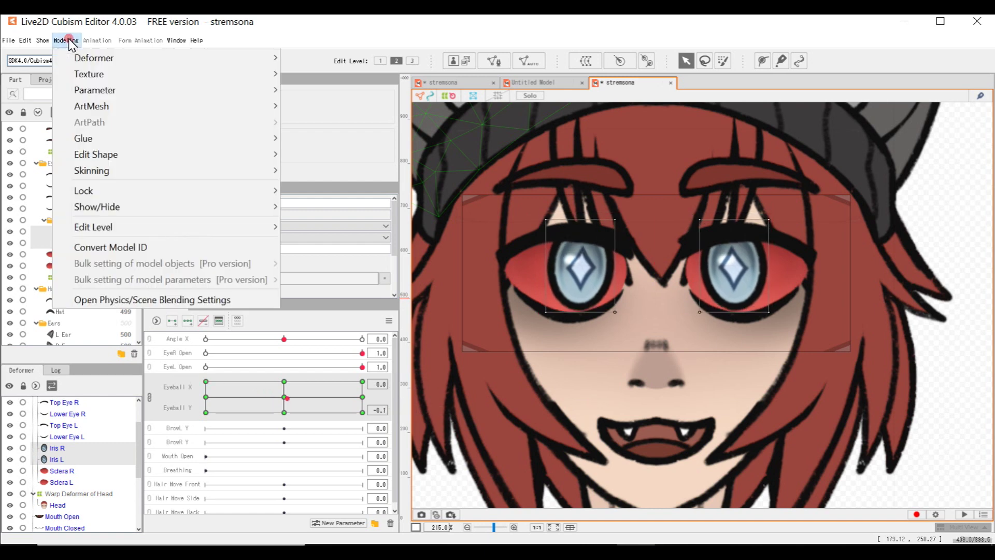
pyautogui.moveTo(137, 91)
pyautogui.click(326, 93)
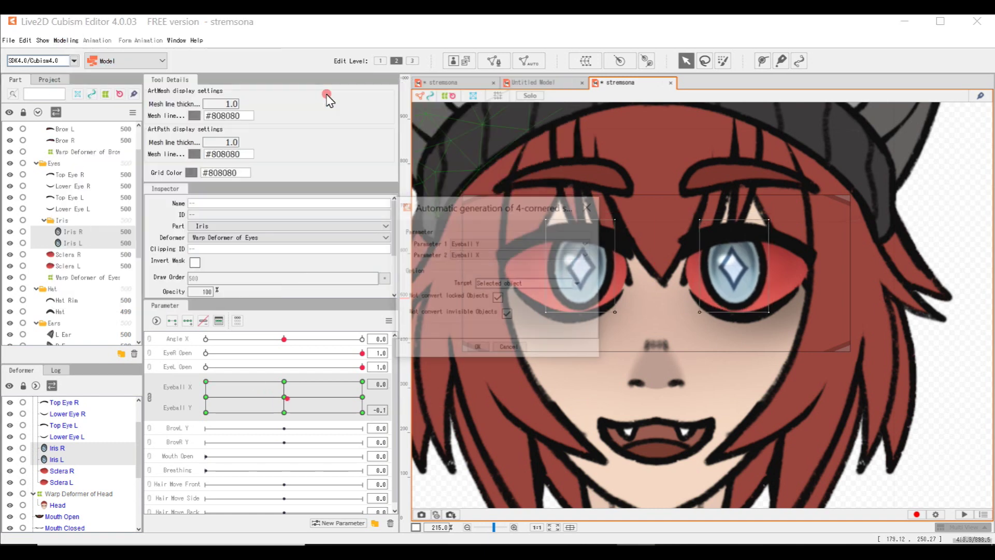
pyautogui.click(480, 350)
pyautogui.moveTo(312, 389); pyautogui.dragTo(282, 395)
pyautogui.moveTo(283, 339); pyautogui.dragTo(218, 482)
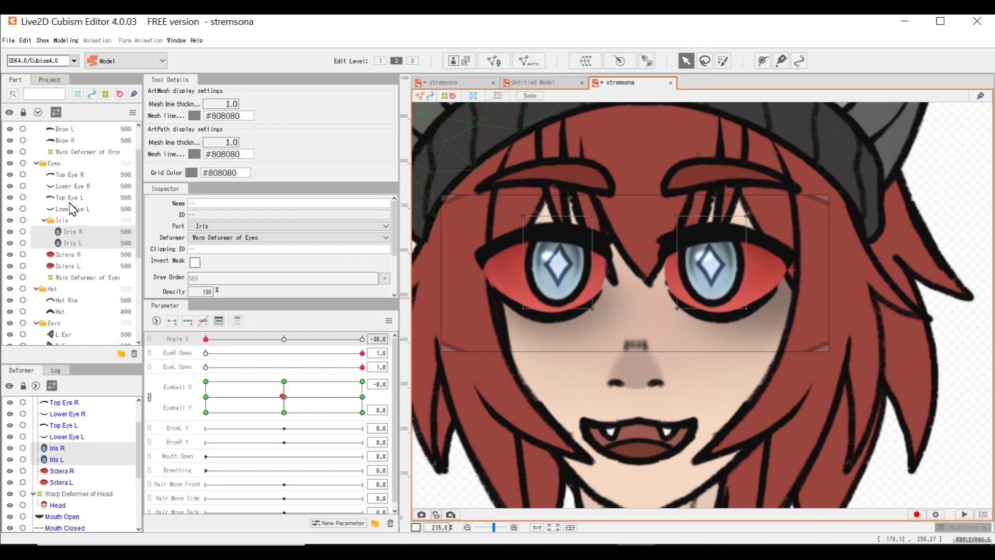
# Step: Add three keyforms to the BrowL Y parameter for the Brow L part
pyautogui.click(45, 221)
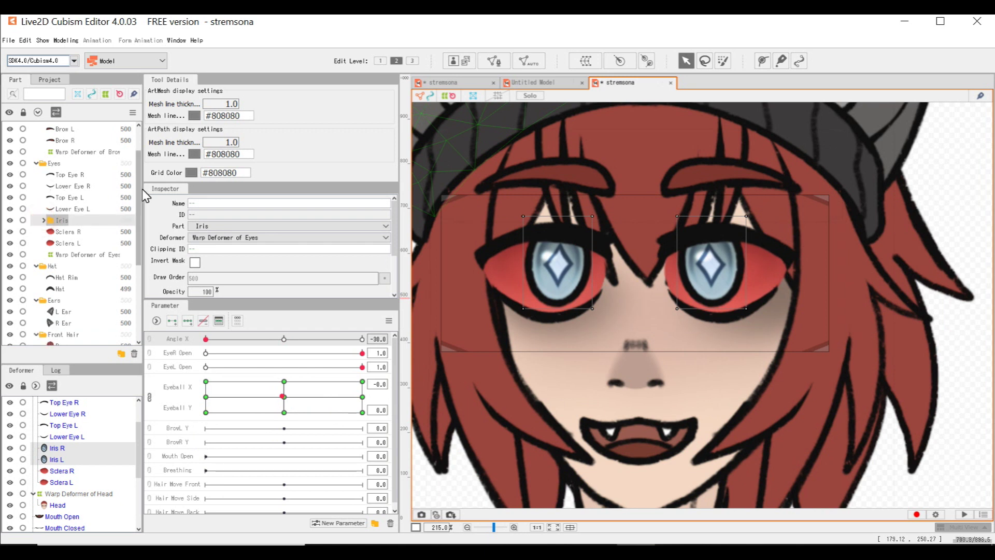
pyautogui.scroll(2, 139, 192)
pyautogui.click(62, 174)
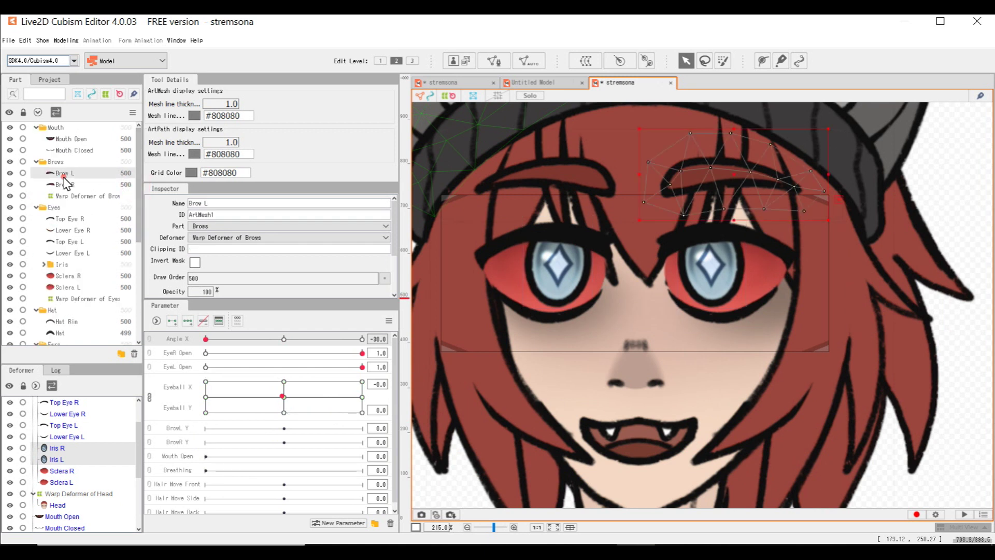
pyautogui.click(187, 429)
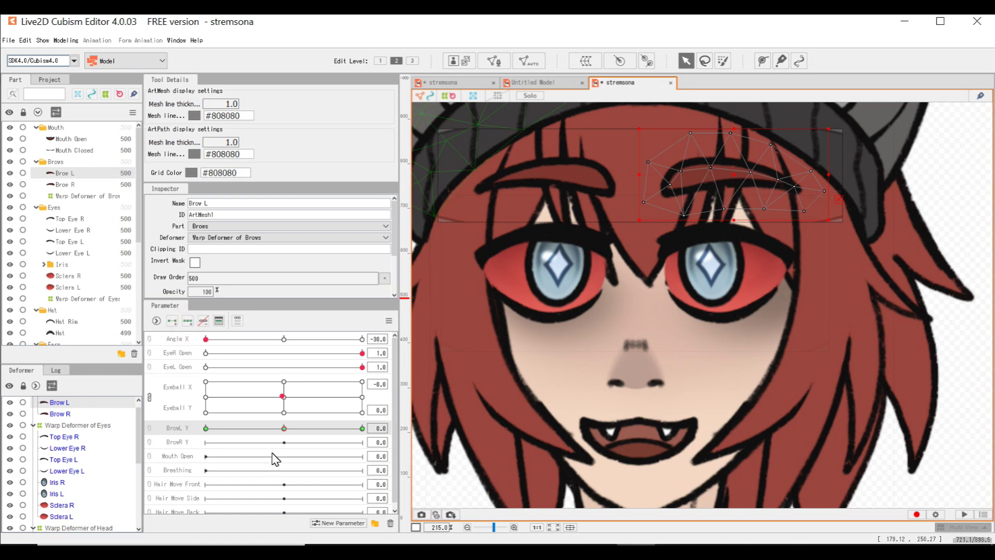
# Step: At BrowL Y -1.0, nudge Brow L downward toward the eye
pyautogui.moveTo(278, 426); pyautogui.dragTo(191, 437)
pyautogui.doubleClick(185, 429)
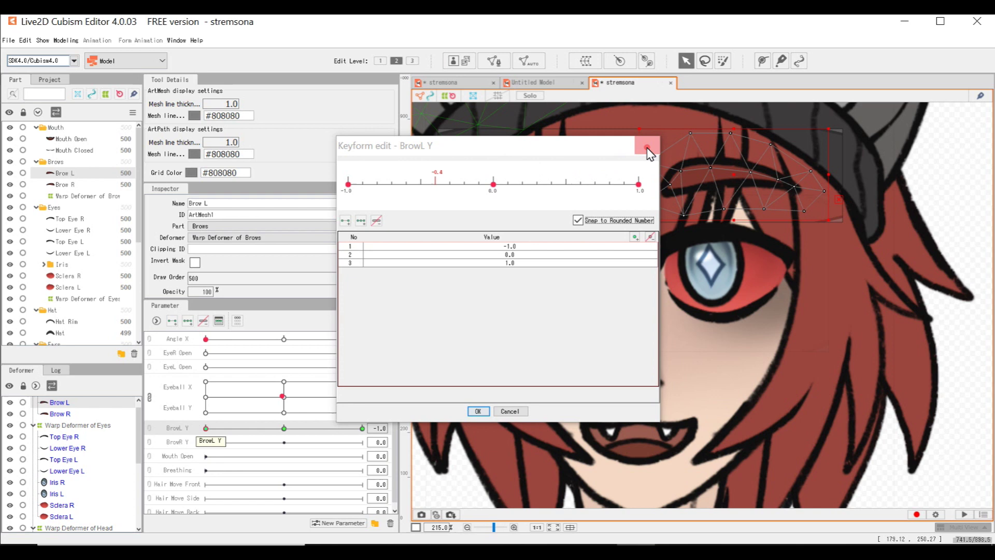
pyautogui.click(647, 146)
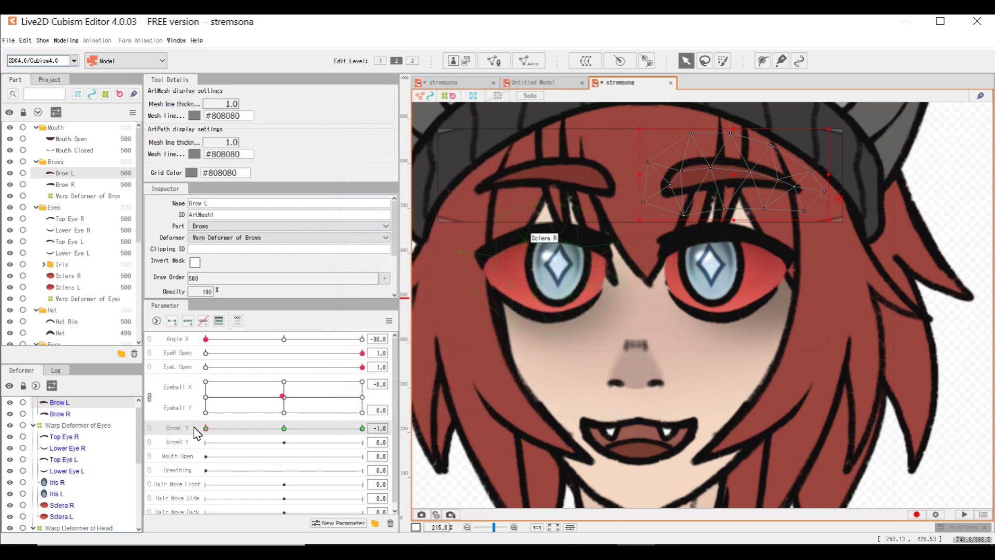
pyautogui.press('Down')
pyautogui.press('Down')
pyautogui.press('Down')
pyautogui.press('Down')
pyautogui.press('Down')
pyautogui.press('Down')
pyautogui.press('Down')
pyautogui.press('Down')
pyautogui.press('Down')
pyautogui.press('Down')
pyautogui.press('Down')
pyautogui.press('Down')
pyautogui.press('Down')
pyautogui.press('Down')
pyautogui.press('Down')
pyautogui.press('Down')
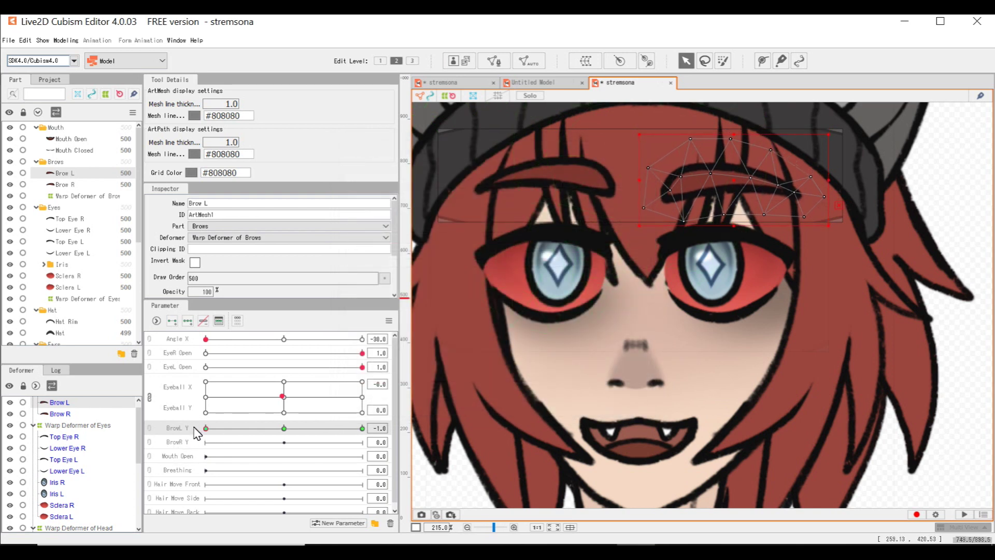
pyautogui.press('Down')
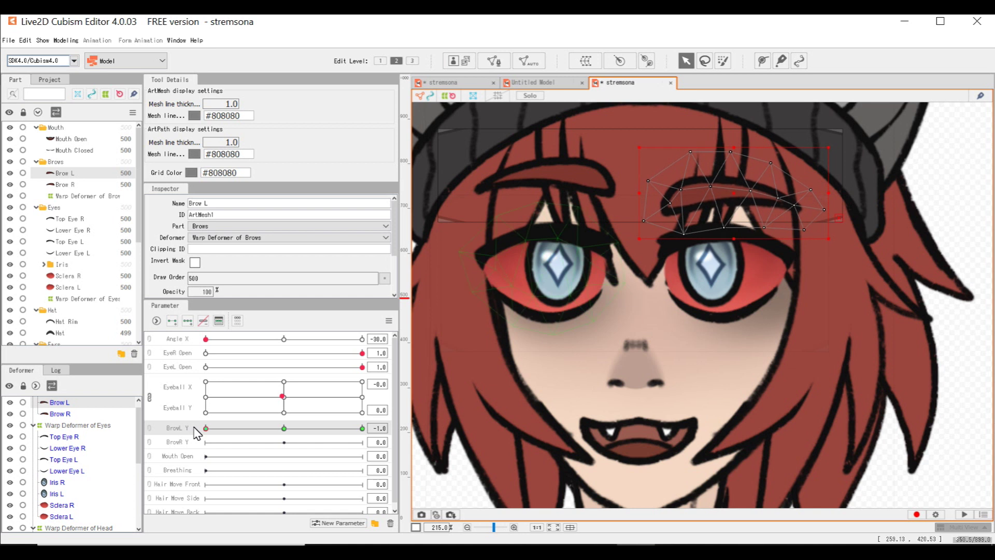
# Step: With Angle X brought back to about its centre, nudge Brow L upward at BrowL Y 1.0
pyautogui.moveTo(281, 348); pyautogui.dragTo(284, 341)
pyautogui.moveTo(206, 428); pyautogui.dragTo(458, 436)
pyautogui.press('Up')
pyautogui.press('Up')
pyautogui.press('Up')
pyautogui.press('Up')
pyautogui.press('Up')
pyautogui.press('Up')
pyautogui.press('Up')
pyautogui.press('Up')
pyautogui.press('Up')
pyautogui.press('Up')
pyautogui.press('Up')
pyautogui.press('Up')
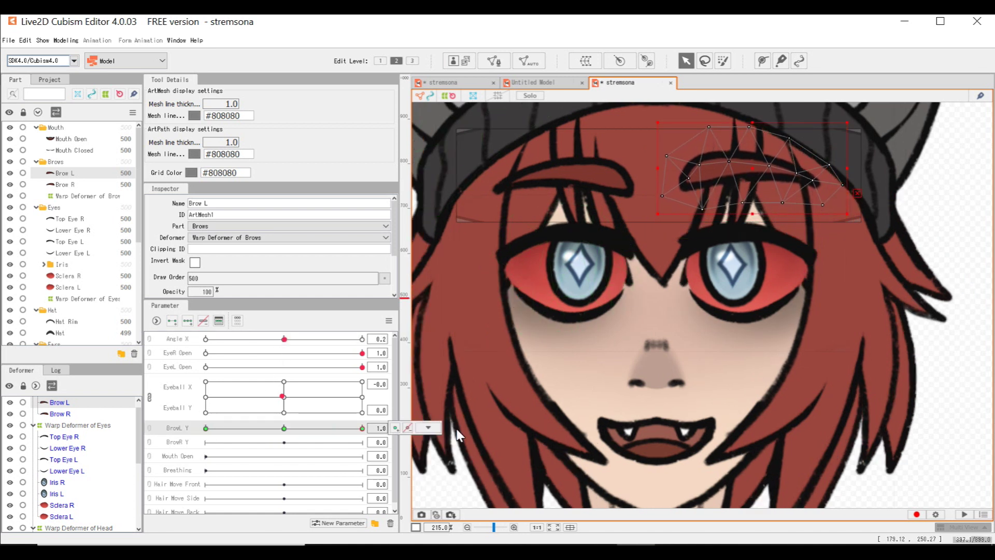
pyautogui.press('Up')
pyautogui.press('Up')
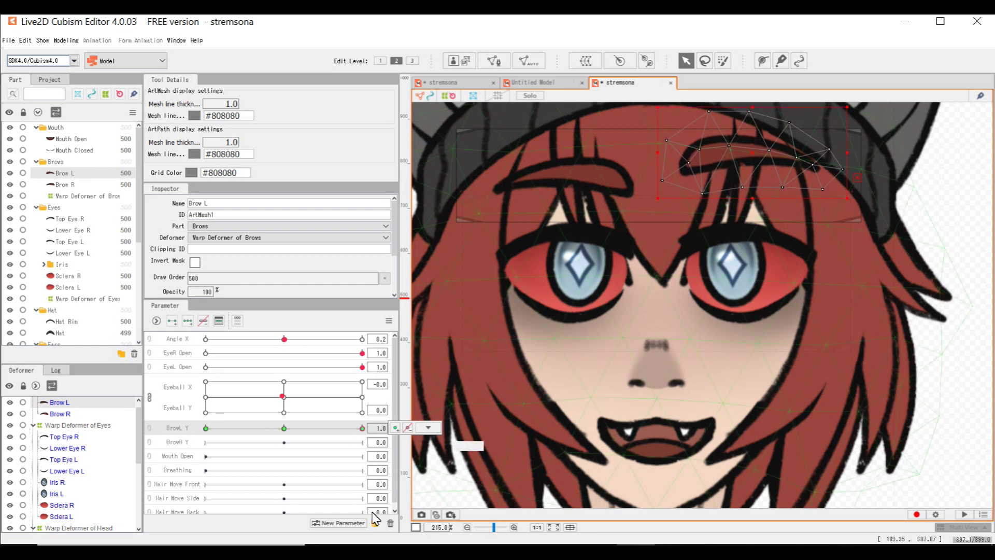
# Step: Add three keyforms to BrowR Y for Brow R, and nudge the brow upward at BrowR Y 1.0 to match Brow L
pyautogui.click(190, 445)
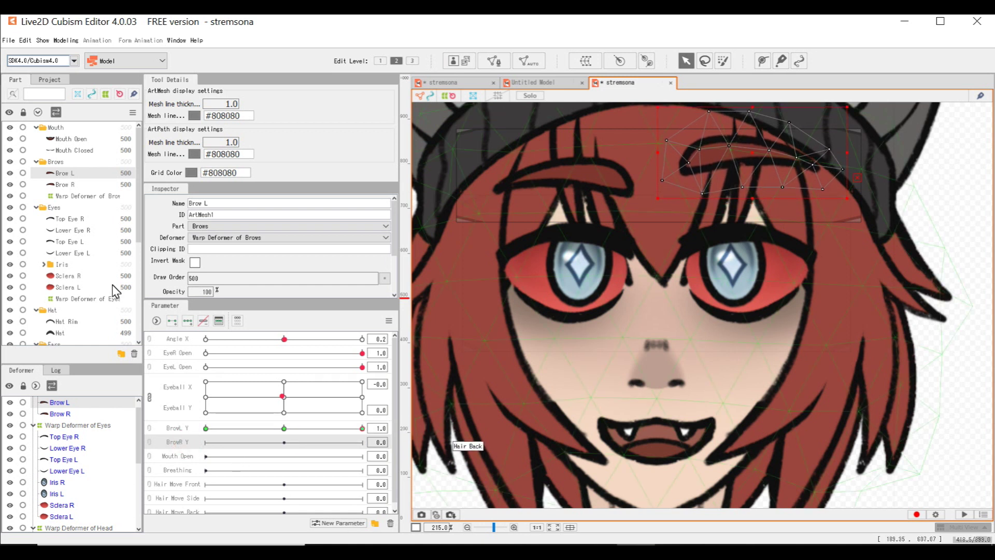
pyautogui.click(62, 185)
pyautogui.click(187, 320)
pyautogui.moveTo(310, 443); pyautogui.dragTo(378, 443)
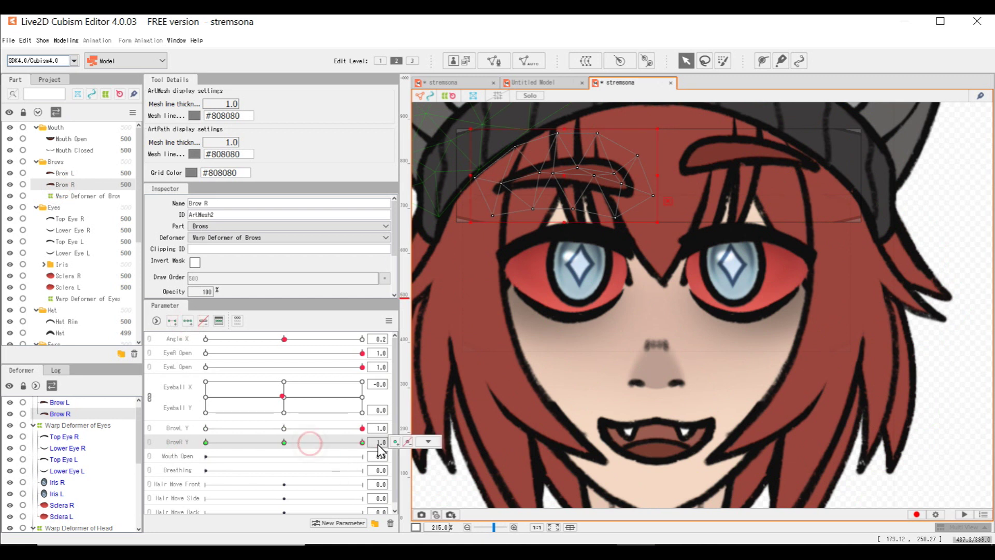
pyautogui.press('Up')
pyautogui.press('Up')
pyautogui.press('Up')
pyautogui.press('Up')
pyautogui.press('Up')
pyautogui.press('Up')
pyautogui.press('Up')
pyautogui.press('Up')
pyautogui.press('Up')
pyautogui.press('Up')
pyautogui.press('Up')
pyautogui.press('Up')
pyautogui.press('Up')
pyautogui.press('Up')
pyautogui.press('Up')
pyautogui.press('Up')
pyautogui.press('Up')
pyautogui.press('Up')
pyautogui.press('Up')
pyautogui.press('Up')
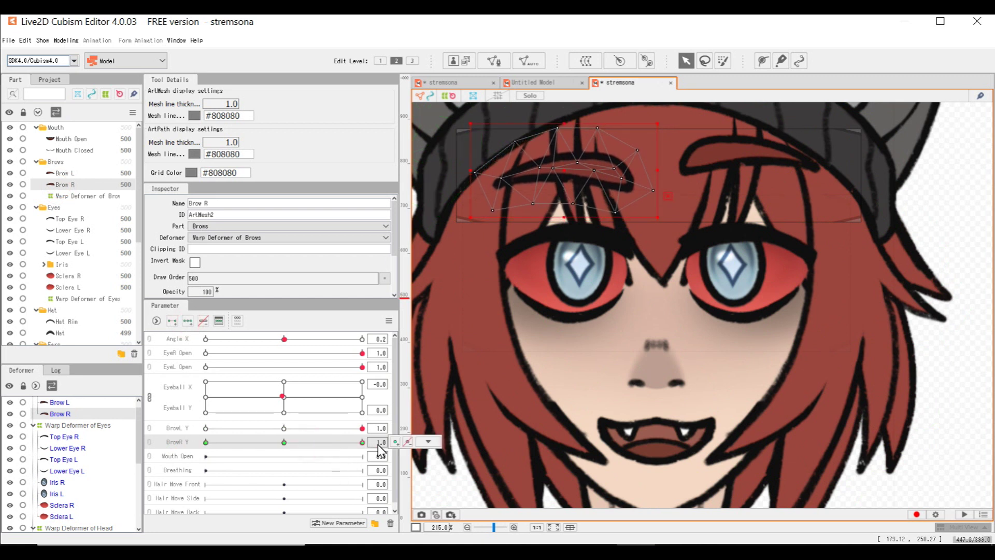
pyautogui.press('Up')
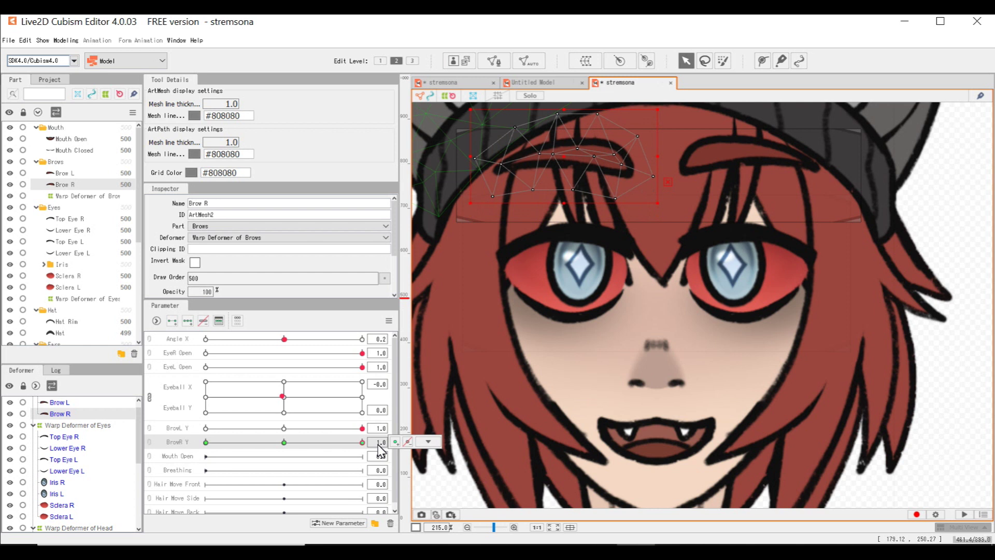
# Step: At BrowR Y -1.0, nudge Brow R downward to match Brow L at -1.0, and return BrowL Y to 0.0
pyautogui.moveTo(327, 442); pyautogui.dragTo(95, 445)
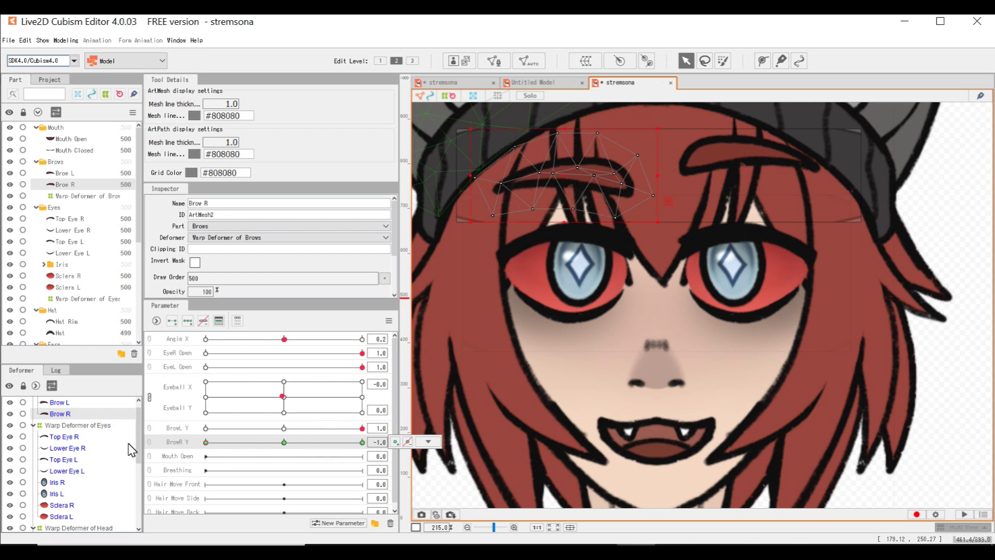
pyautogui.moveTo(337, 432); pyautogui.dragTo(111, 441)
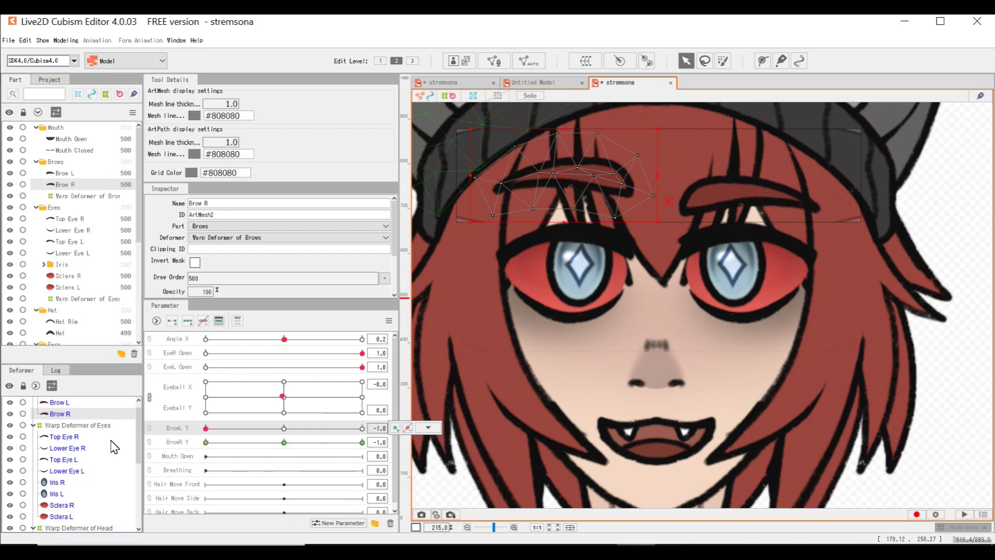
pyautogui.press('Down')
pyautogui.press('Down')
pyautogui.press('Down')
pyautogui.press('Down')
pyautogui.press('Down')
pyautogui.press('Down')
pyautogui.press('Down')
pyautogui.press('Down')
pyautogui.press('Down')
pyautogui.press('Down')
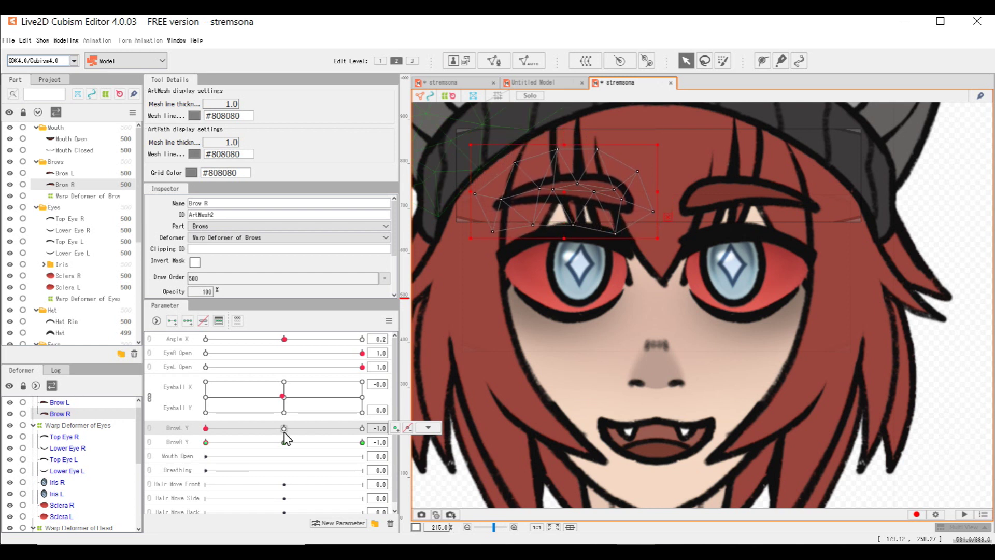
pyautogui.moveTo(243, 432); pyautogui.dragTo(286, 435)
pyautogui.scroll(-5, 462, 357)
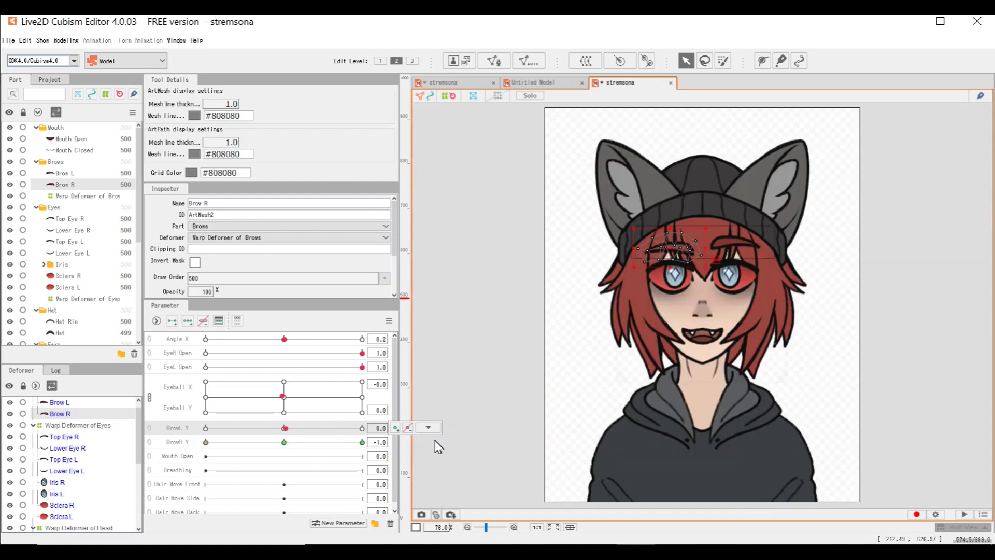
pyautogui.click(428, 428)
# Step: Add a single keyform at Mouth Open 0.0 for the Mouth Closed part
pyautogui.click(190, 457)
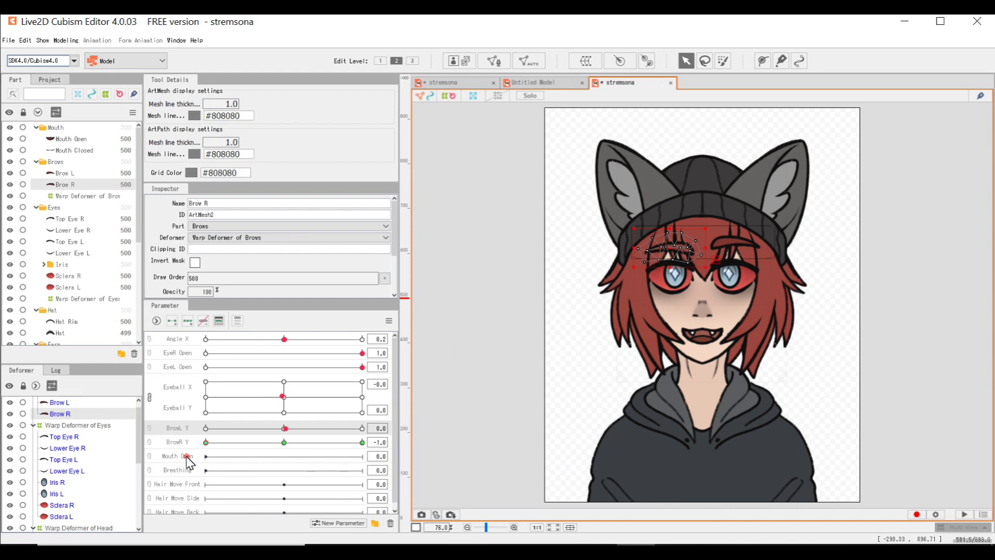
pyautogui.click(187, 456)
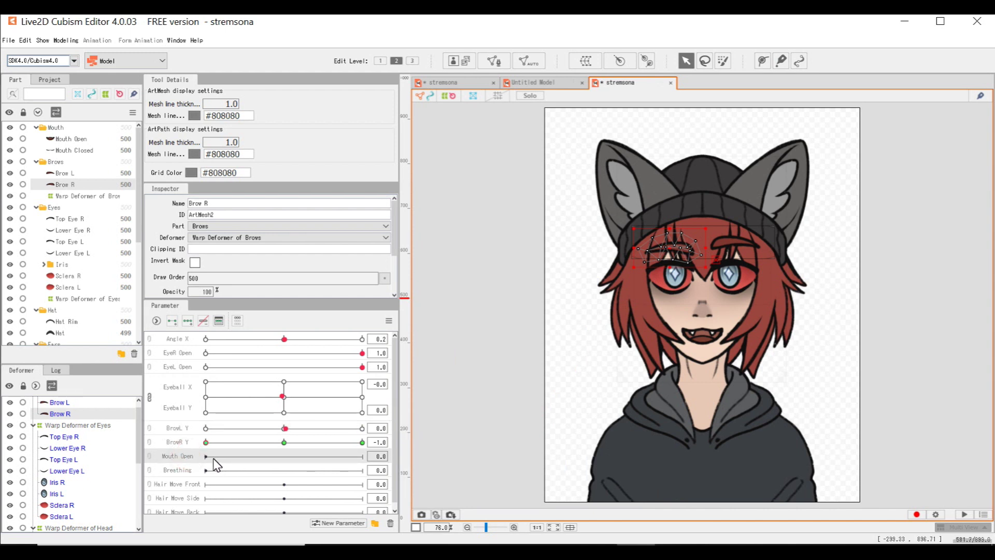
pyautogui.click(64, 150)
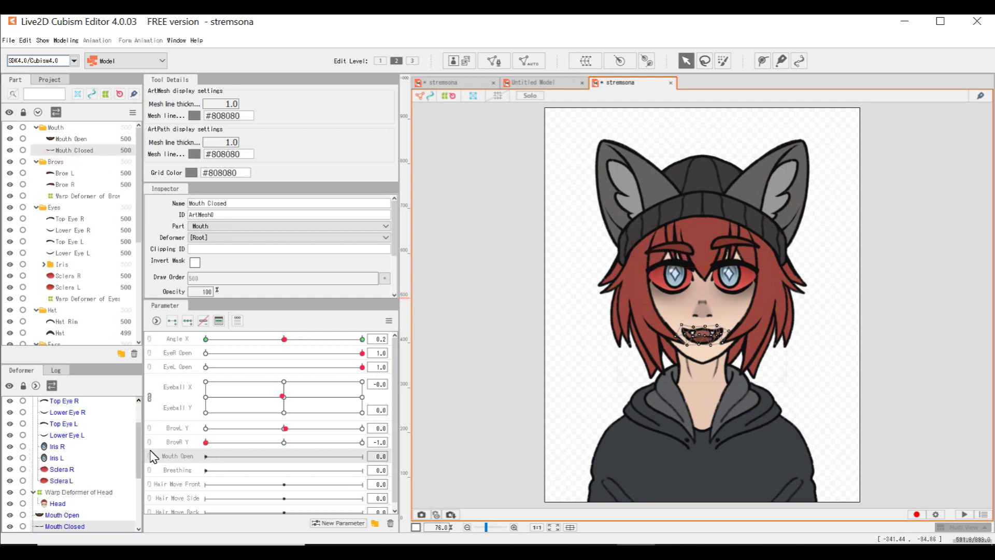
pyautogui.click(218, 456)
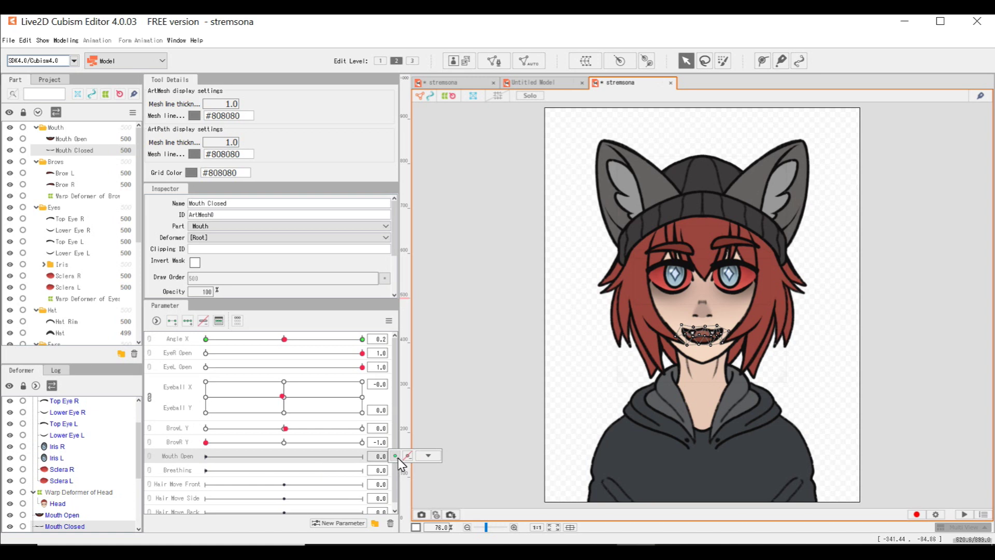
pyautogui.doubleClick(184, 456)
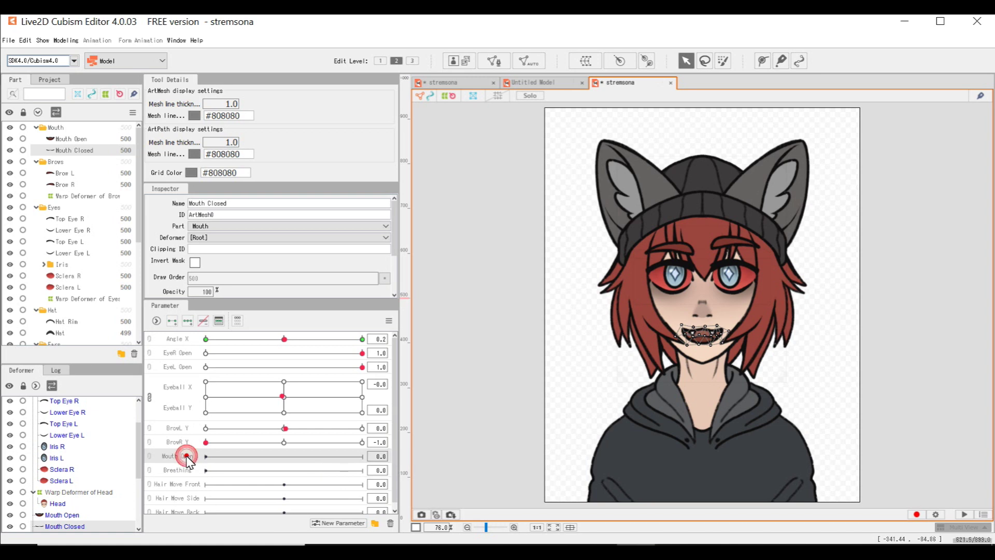
pyautogui.click(510, 411)
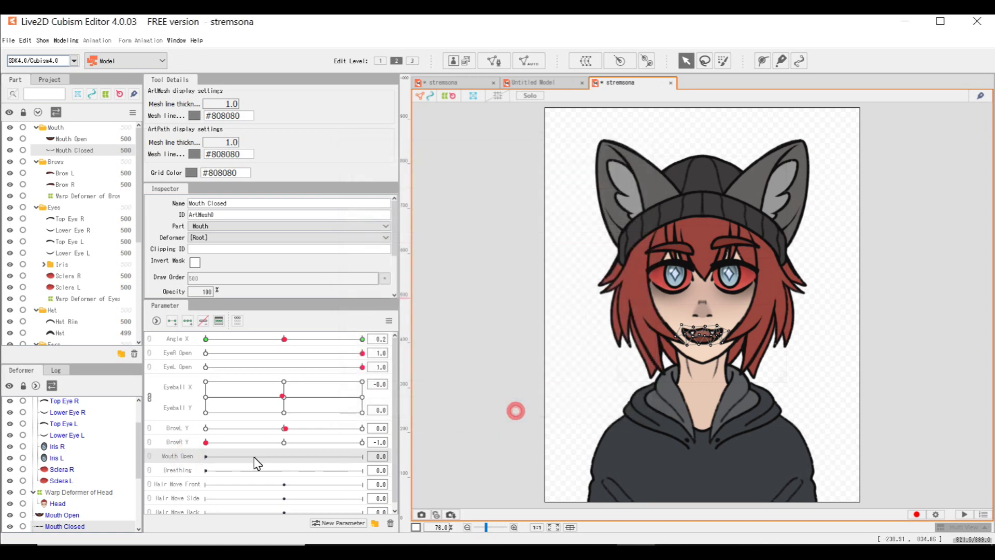
pyautogui.click(191, 469)
pyautogui.click(197, 458)
pyautogui.click(378, 456)
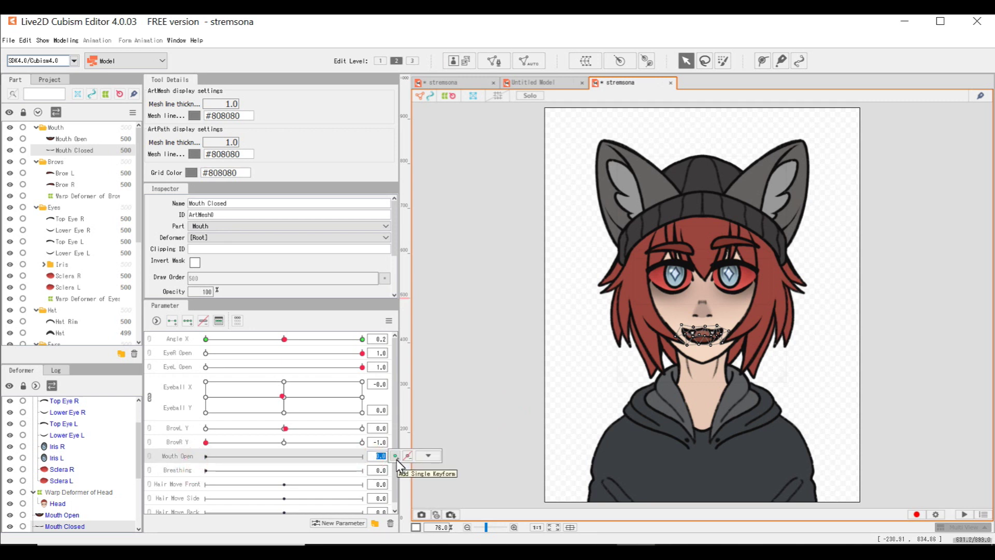
pyautogui.click(396, 456)
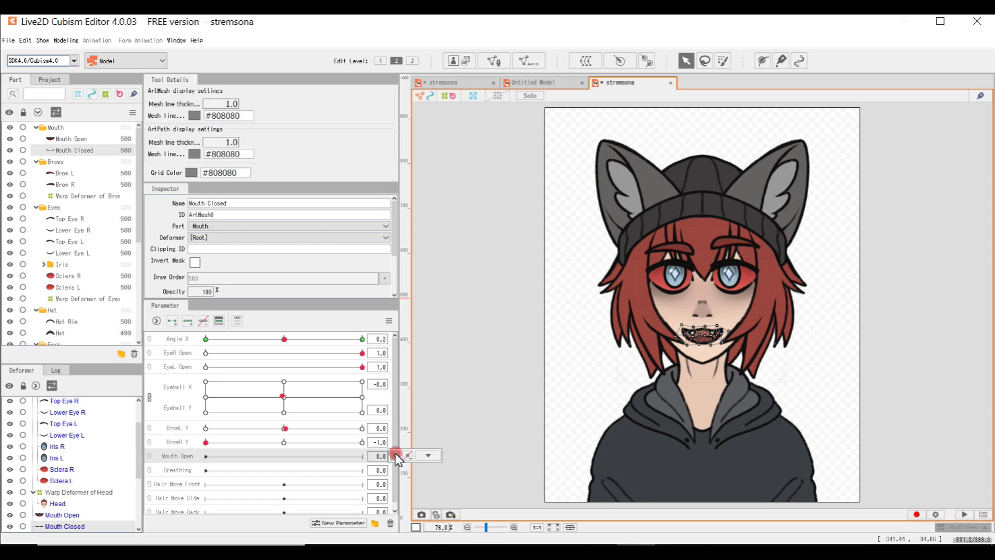
# Step: Add single keyforms at Mouth Open 0.1 and 1.0 for the Mouth Open part
pyautogui.click(428, 457)
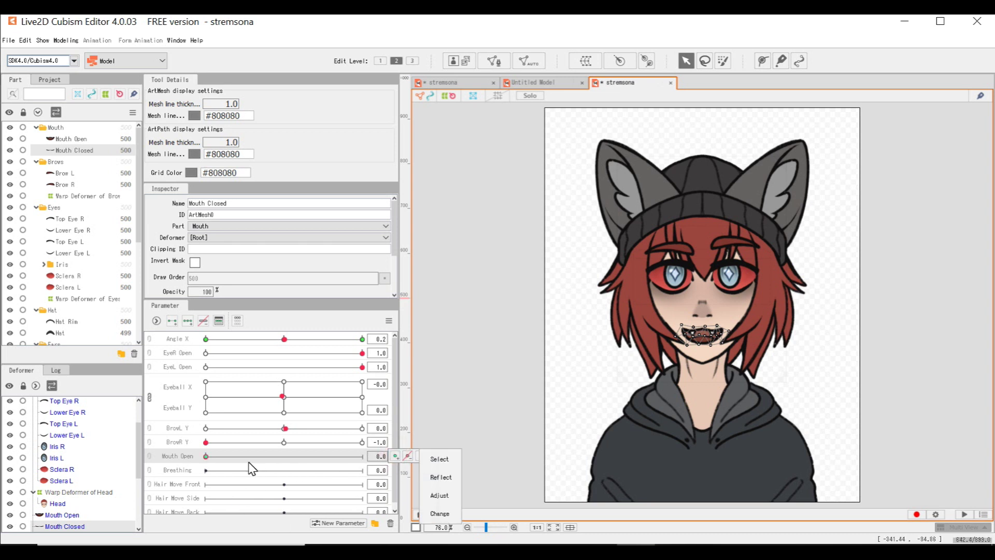
pyautogui.click(222, 456)
pyautogui.click(223, 457)
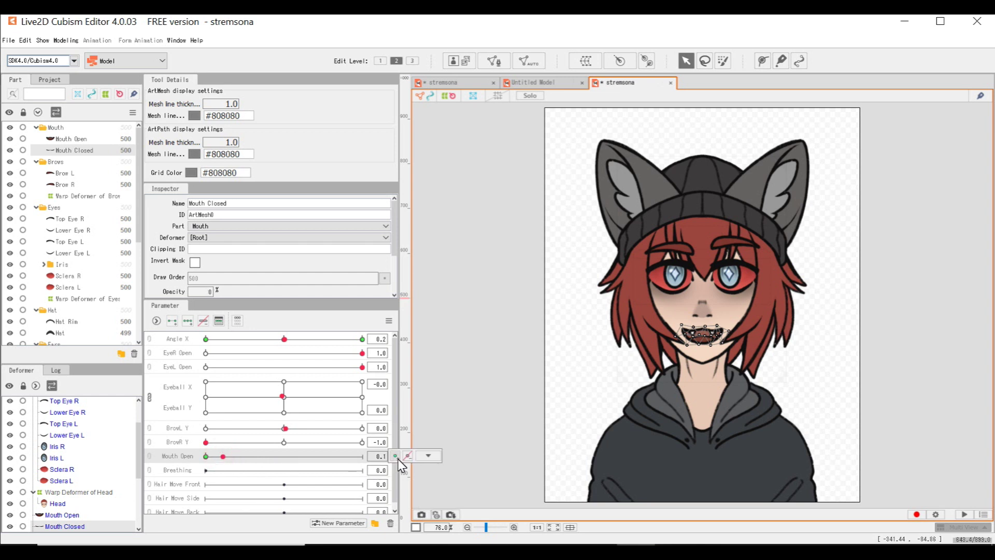
pyautogui.click(76, 138)
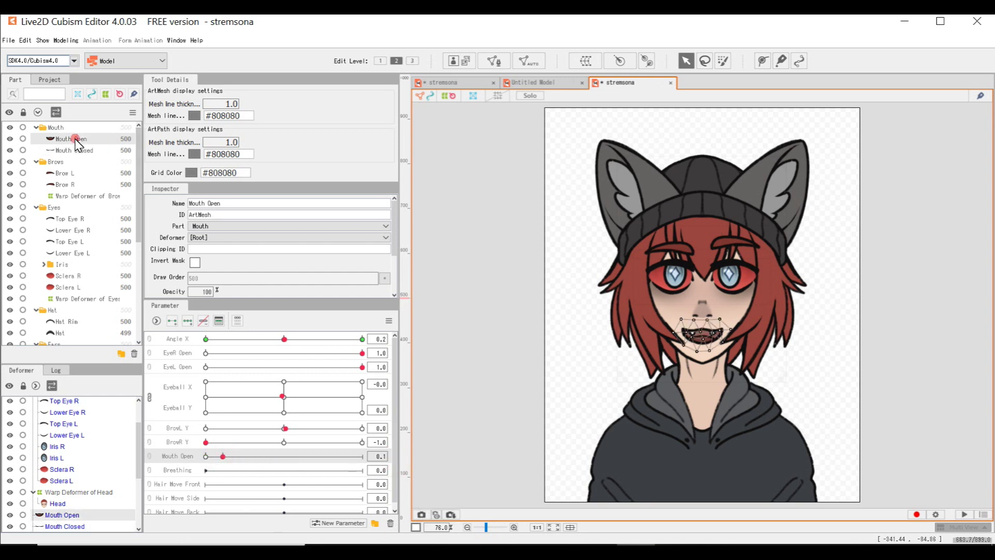
pyautogui.click(223, 457)
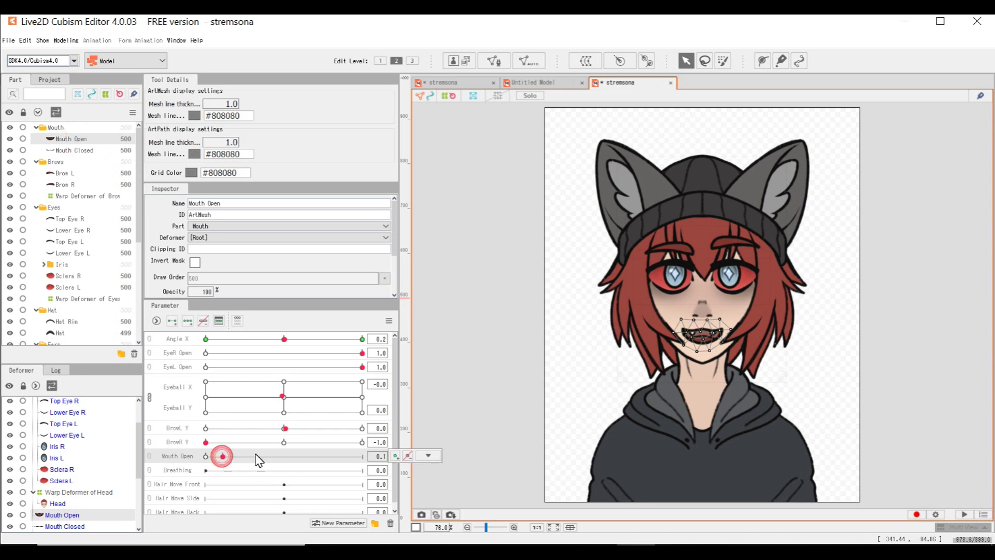
pyautogui.click(395, 456)
pyautogui.moveTo(331, 458); pyautogui.dragTo(392, 465)
pyautogui.click(395, 456)
# Step: Scrub the Mouth Open parameter to check the mouth swap, and return to its 0.1 keyform with the Mouth Open part selected
pyautogui.moveTo(321, 457); pyautogui.dragTo(96, 484)
pyautogui.click(428, 456)
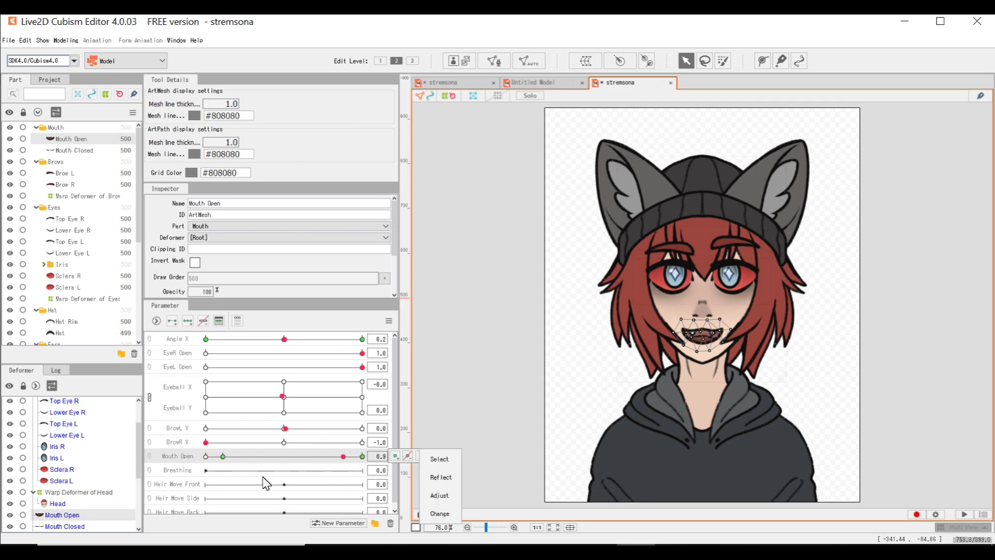
pyautogui.click(223, 456)
pyautogui.click(73, 150)
pyautogui.click(64, 139)
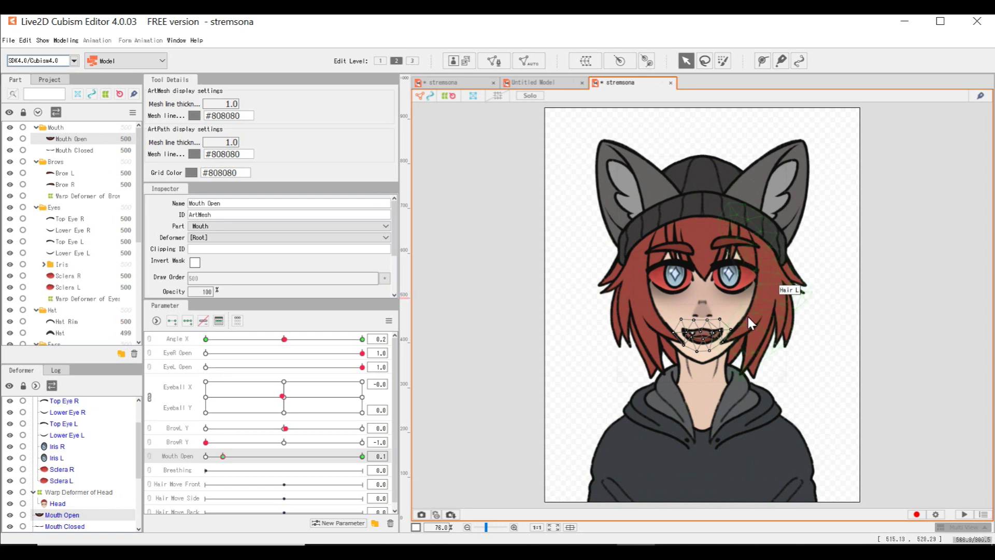
# Step: Try to flatten the open mouth at Mouth Open 0.1 by lowering its upper edge, compare it with the closed mouth, and undo the change
pyautogui.scroll(8, 747, 315)
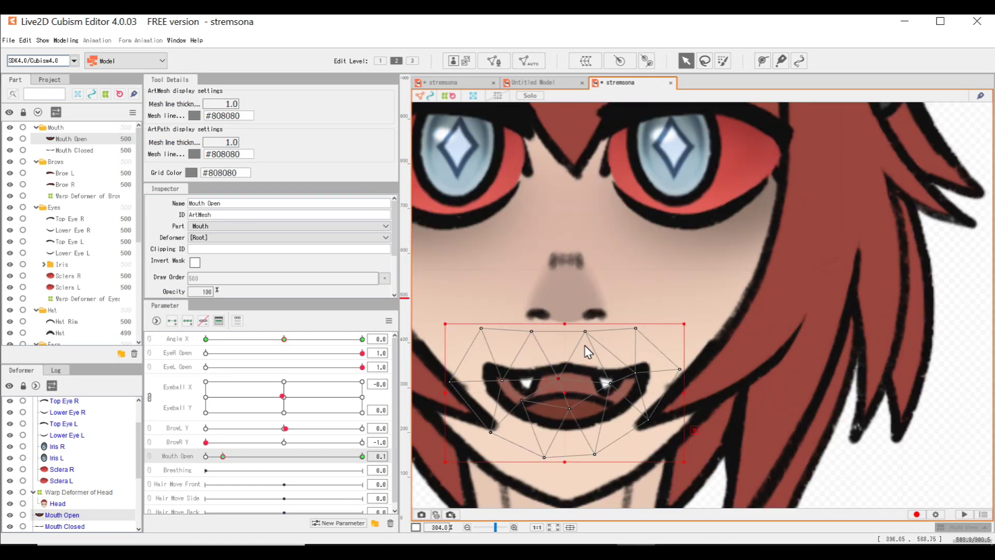
pyautogui.moveTo(564, 323); pyautogui.dragTo(560, 397)
pyautogui.moveTo(228, 455); pyautogui.dragTo(143, 468)
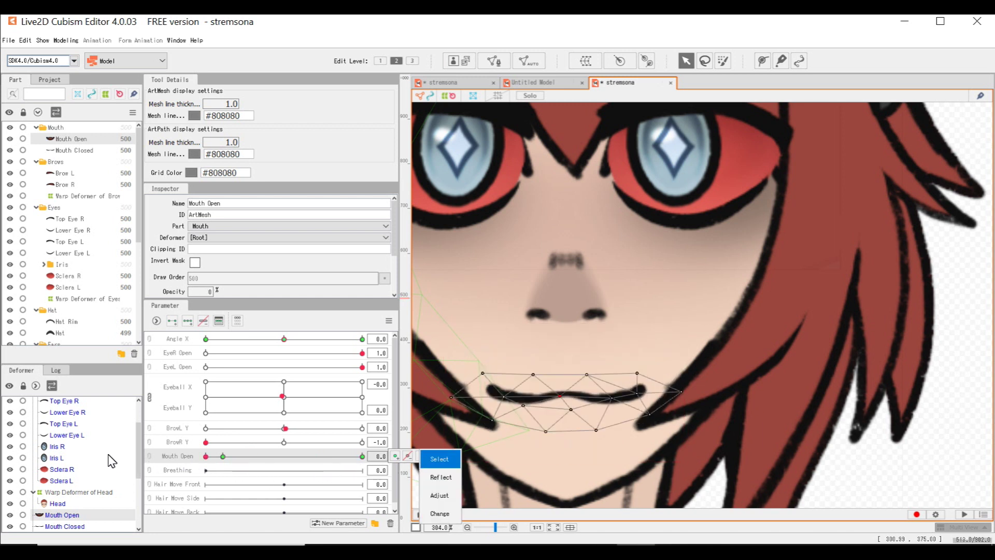
pyautogui.press('Return')
pyautogui.hotkey('ctrl', 'z')
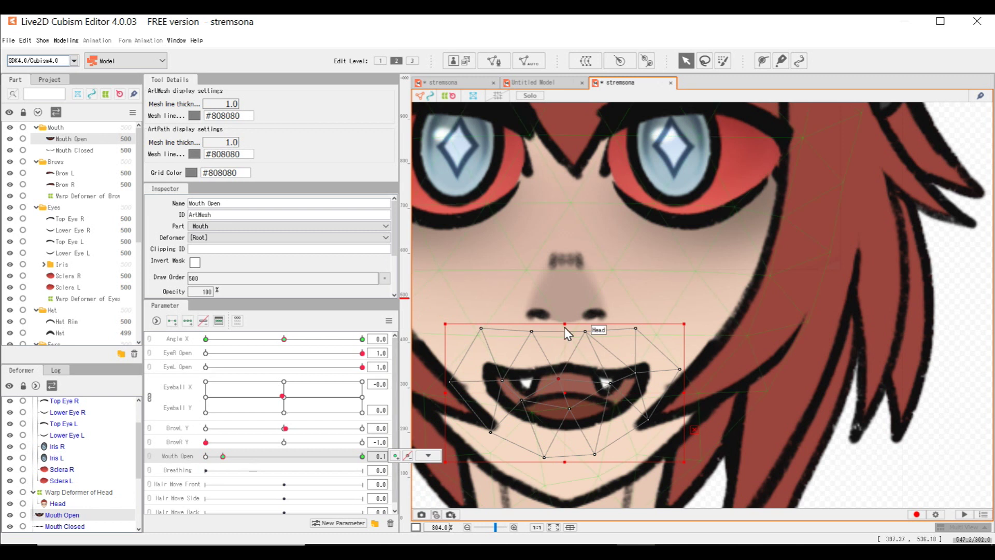
# Step: Flatten the open mouth at Mouth Open 0.1 from above and below, and scrub the parameter to check the opening before deselecting
pyautogui.moveTo(564, 325); pyautogui.dragTo(577, 370)
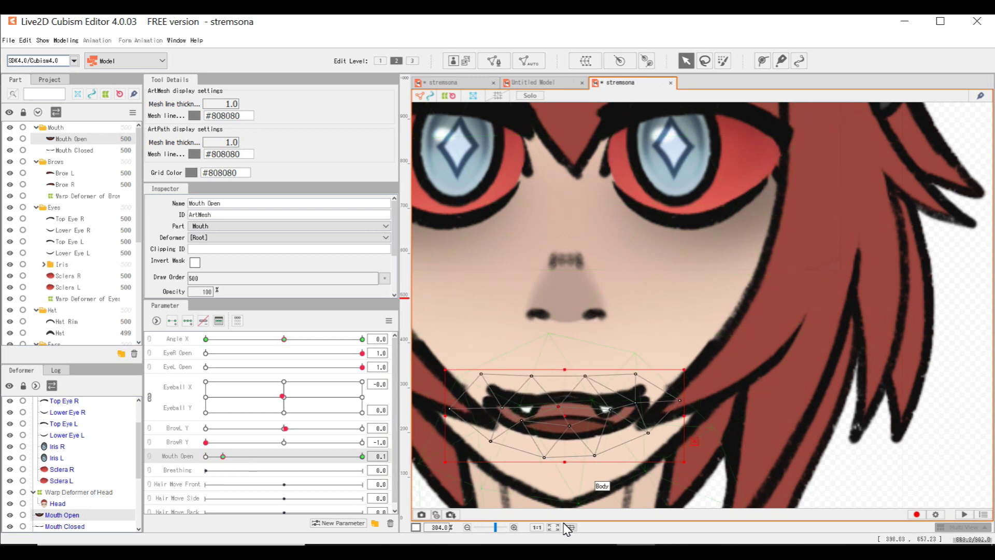
pyautogui.moveTo(565, 458); pyautogui.dragTo(567, 440)
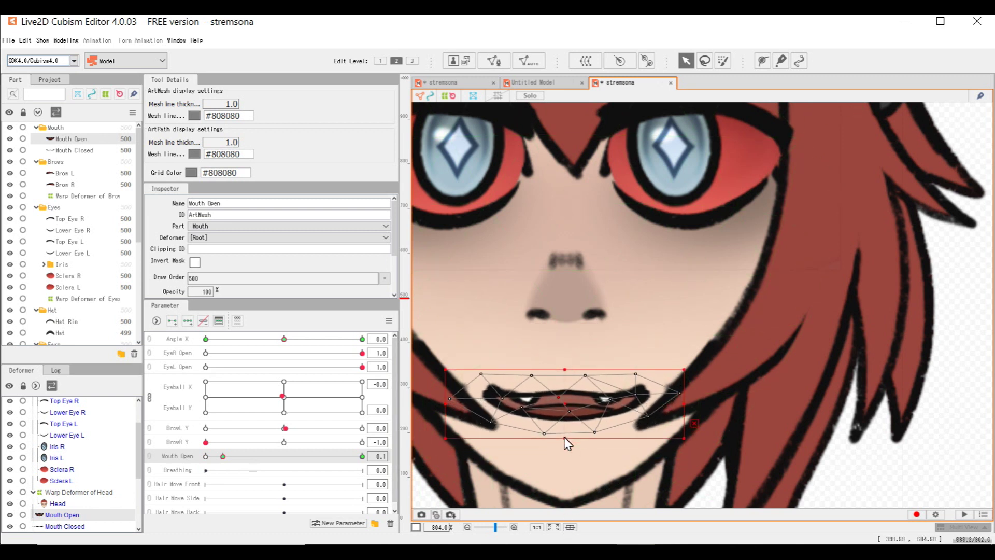
pyautogui.click(238, 456)
pyautogui.moveTo(237, 453); pyautogui.dragTo(51, 462)
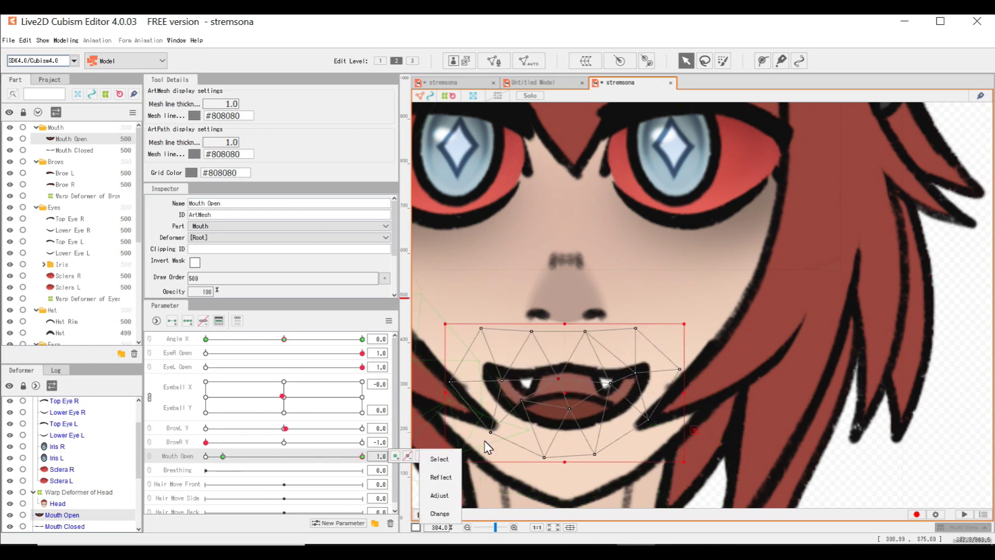
pyautogui.moveTo(71, 457); pyautogui.dragTo(143, 467)
pyautogui.hotkey('ctrl', '0')
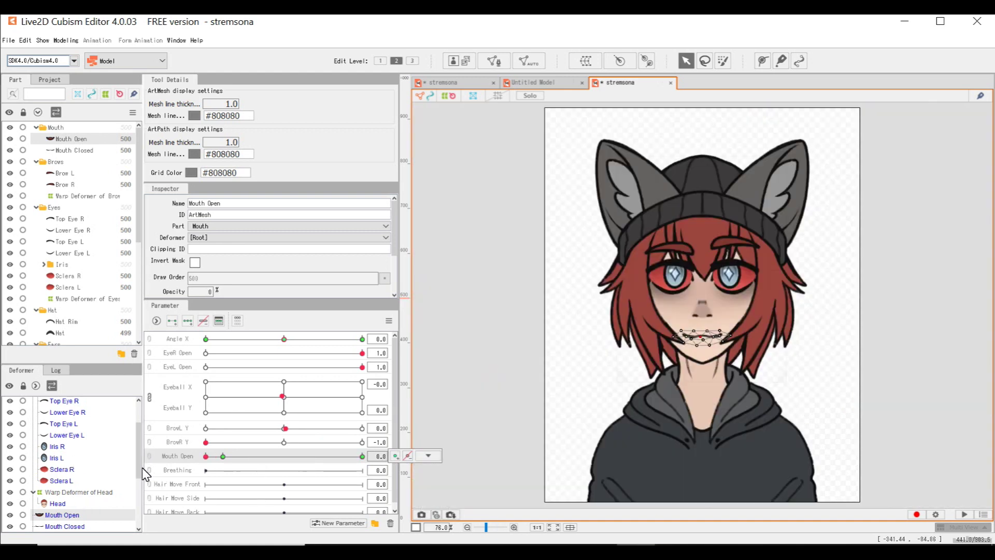
pyautogui.moveTo(223, 456); pyautogui.dragTo(106, 497)
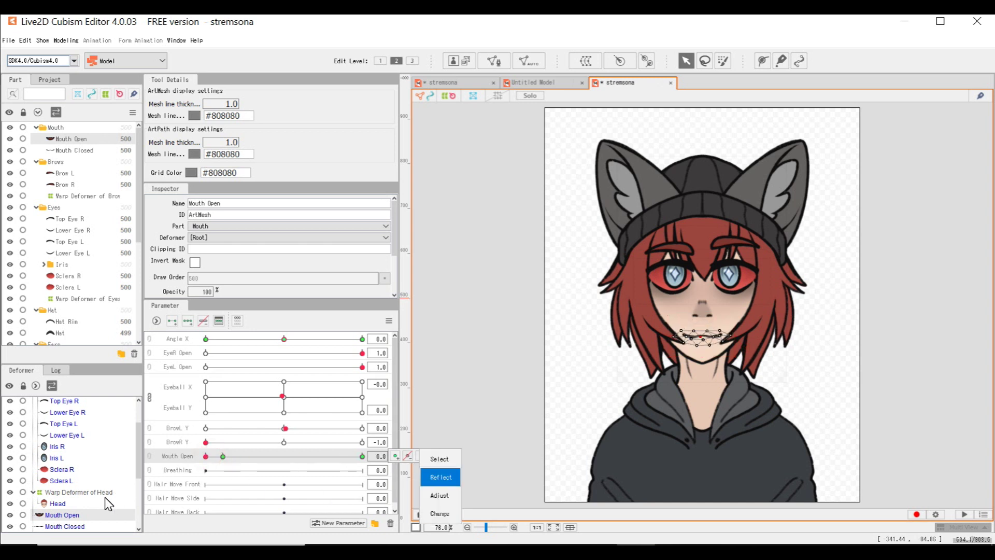
pyautogui.click(443, 375)
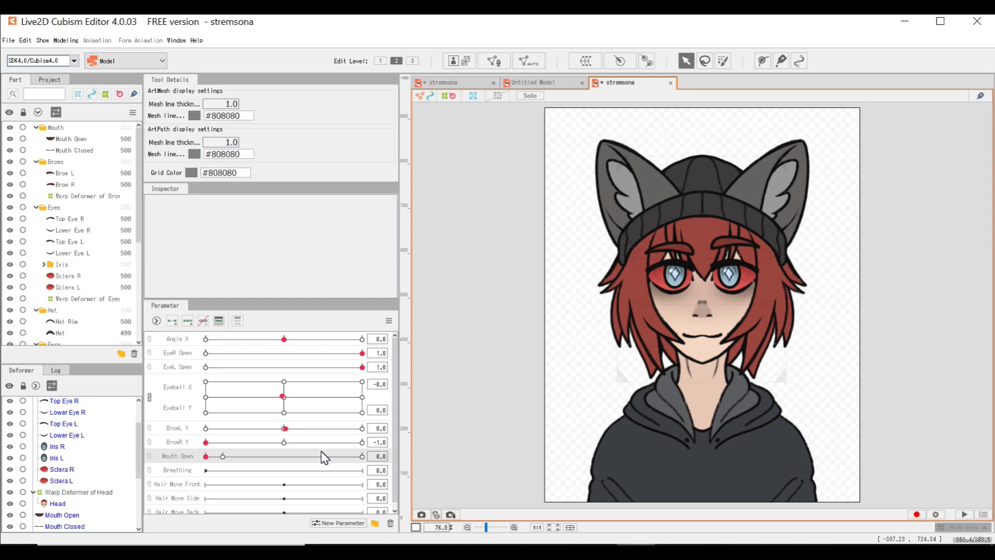
# Step: Return the BrowL Y and BrowR Y parameters to their centre keyforms and test the Mouth Open parameter with the whole face in view
pyautogui.moveTo(254, 446); pyautogui.dragTo(282, 446)
pyautogui.click(284, 428)
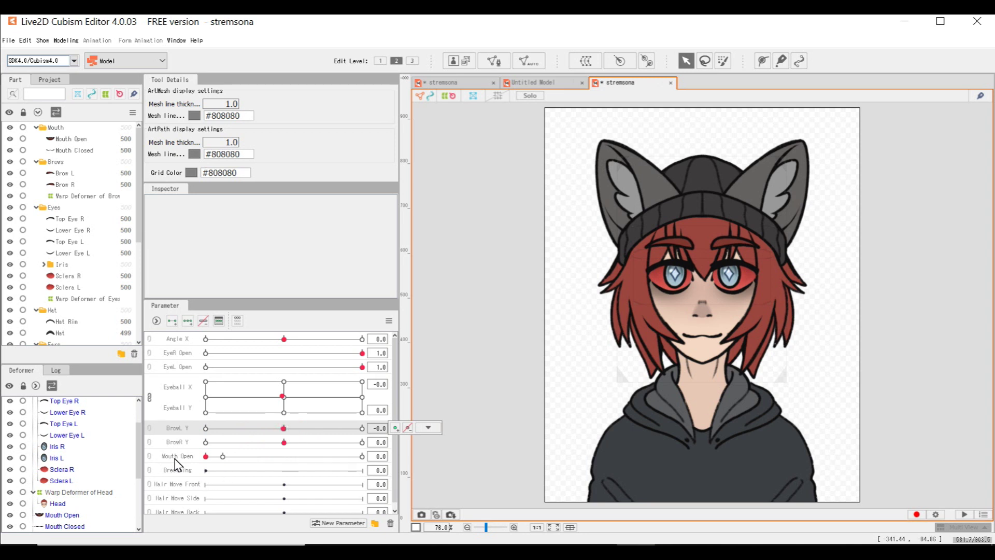
pyautogui.moveTo(205, 456); pyautogui.dragTo(111, 461)
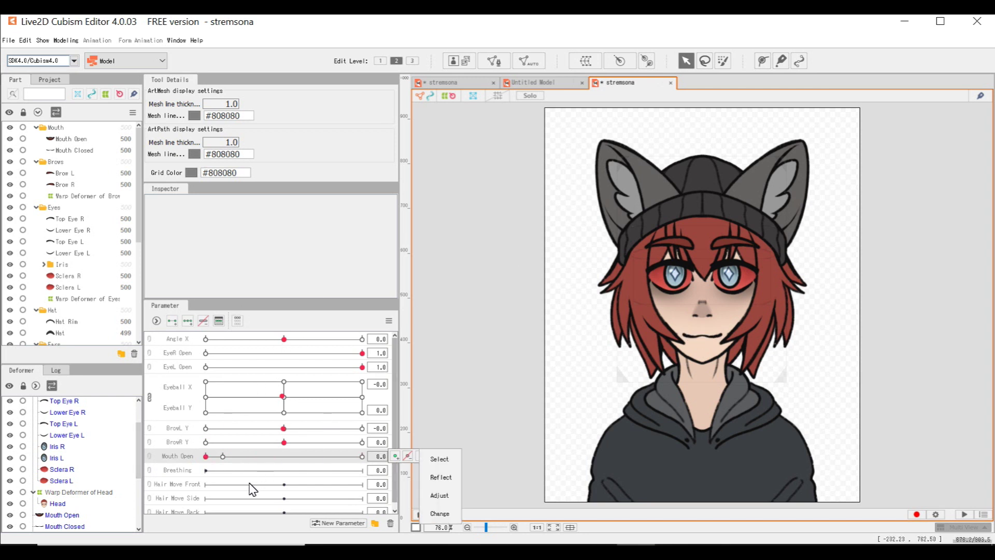
# Step: Create a warp deformer in the Front Hair part as parent of Bangs, with 2 × 2 Bezier and 5 × 5 conversion divisions
pyautogui.scroll(-1, 251, 488)
pyautogui.click(396, 403)
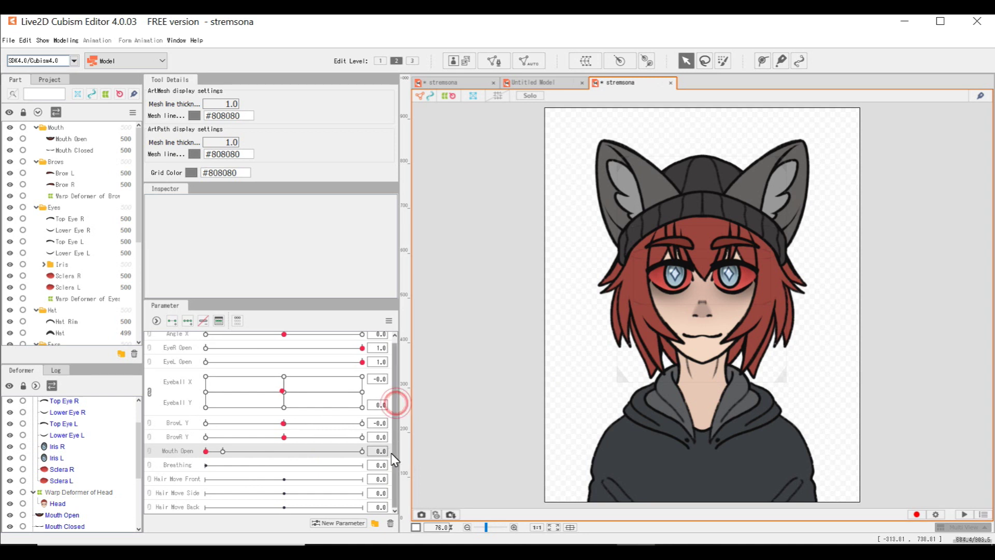
pyautogui.click(171, 479)
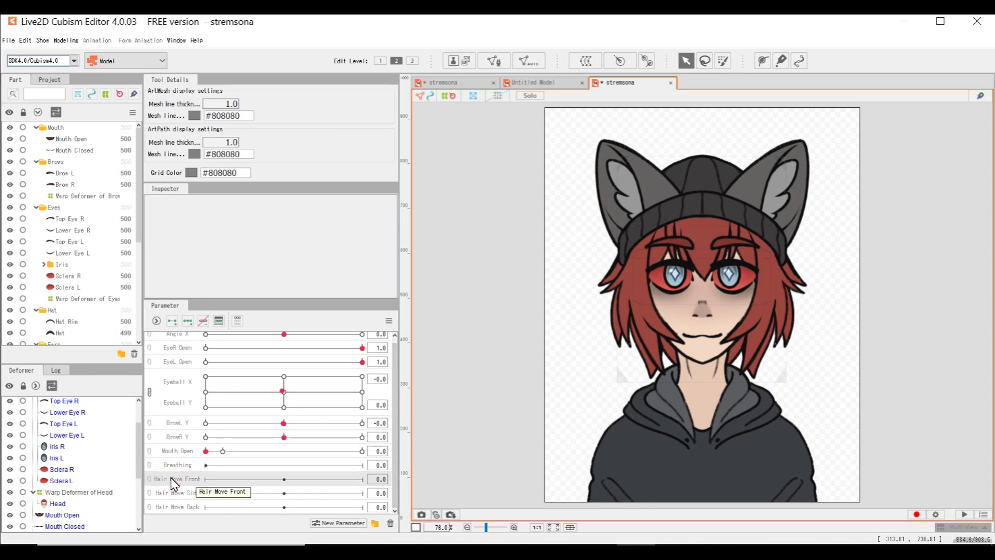
pyautogui.click(188, 322)
pyautogui.moveTo(142, 174); pyautogui.dragTo(138, 330)
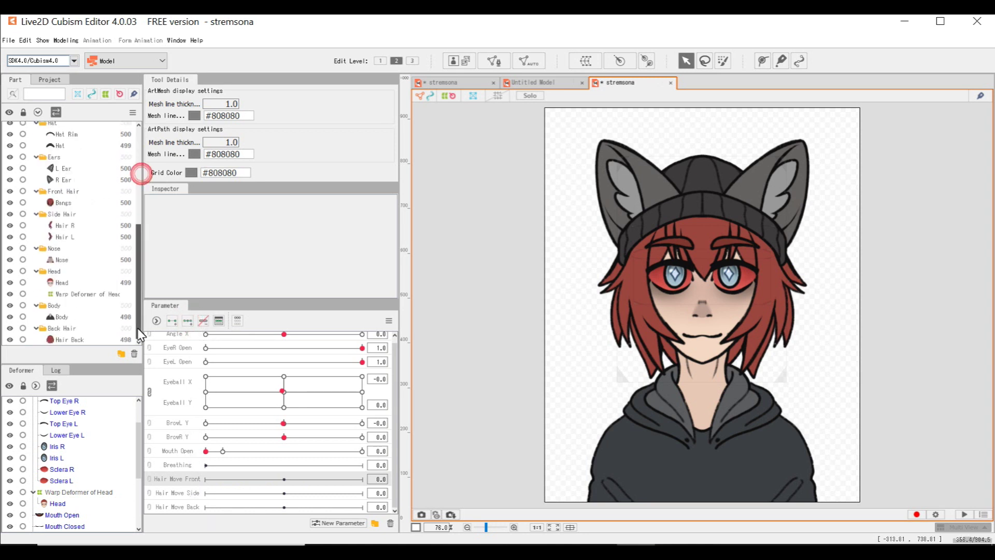
pyautogui.click(62, 203)
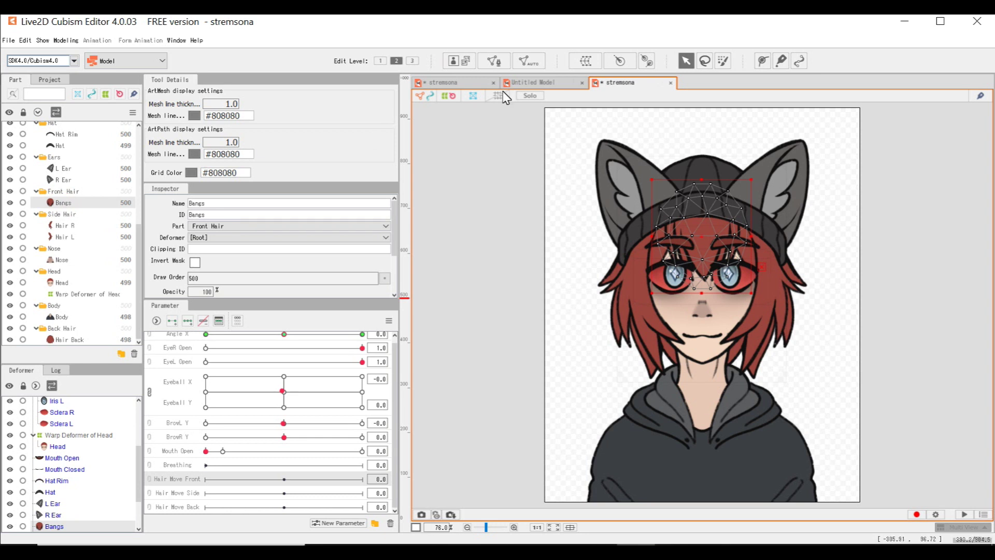
pyautogui.click(581, 61)
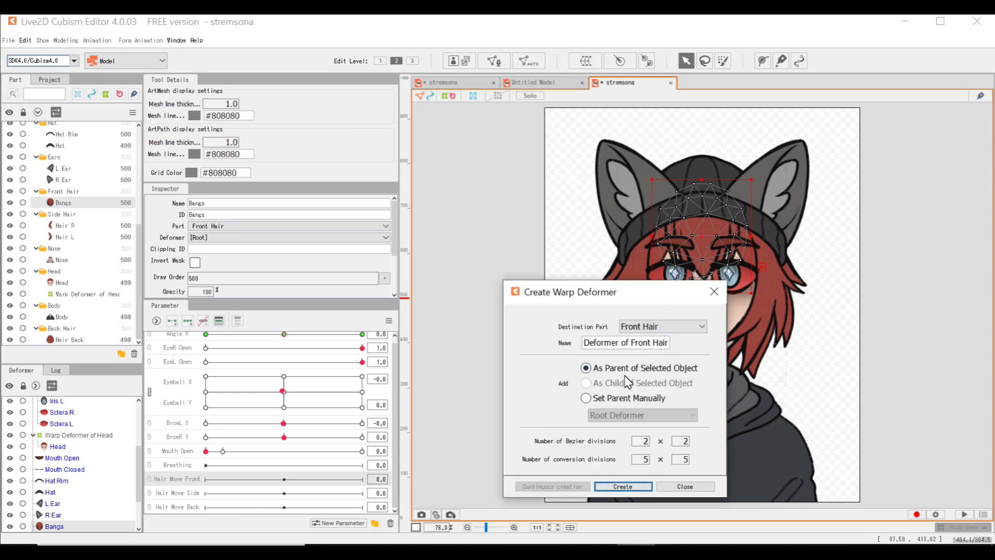
pyautogui.click(624, 487)
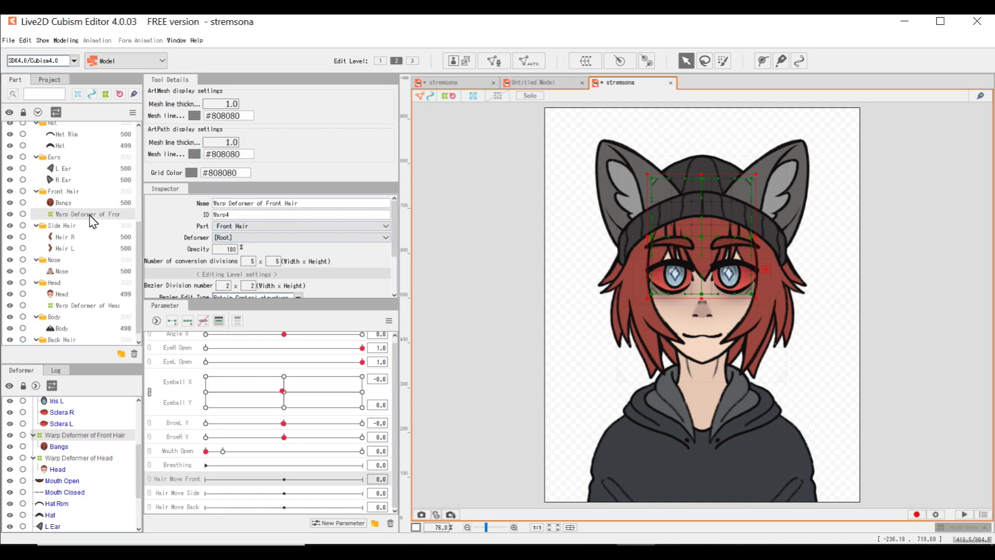
# Step: Create a parent warp deformer for Hair R in the Side Hair part, named Warp Deformer of Side HairR
pyautogui.click(77, 237)
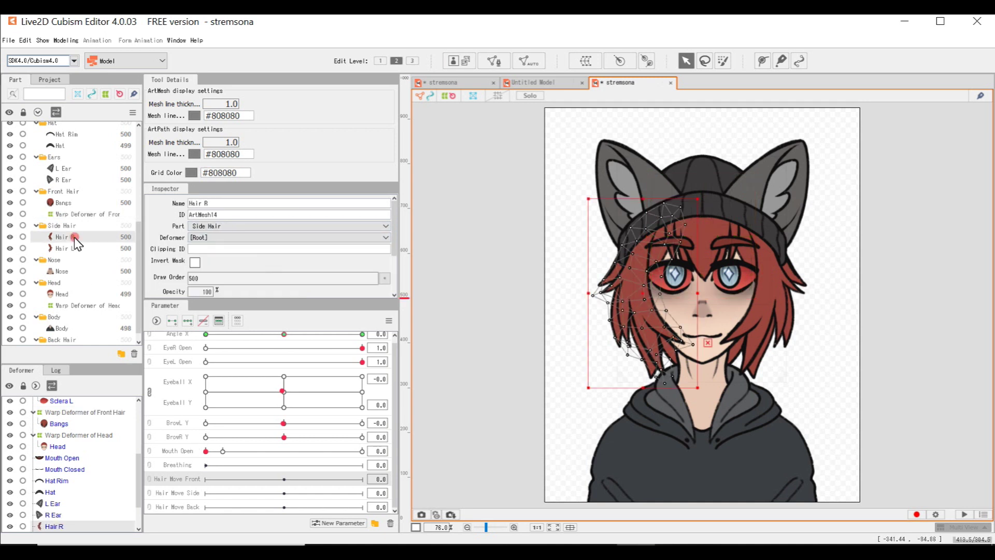
pyautogui.click(586, 61)
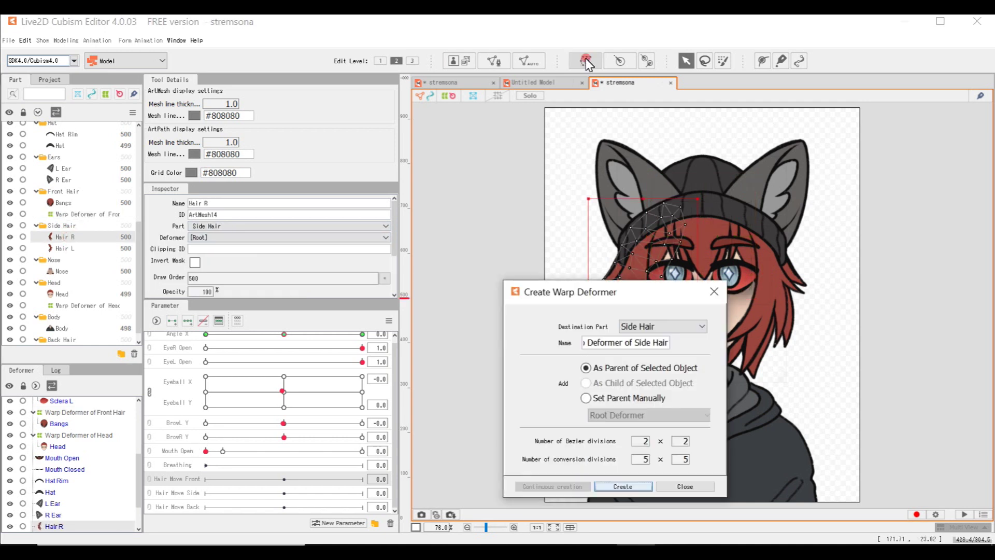
pyautogui.click(668, 344)
pyautogui.write('R')
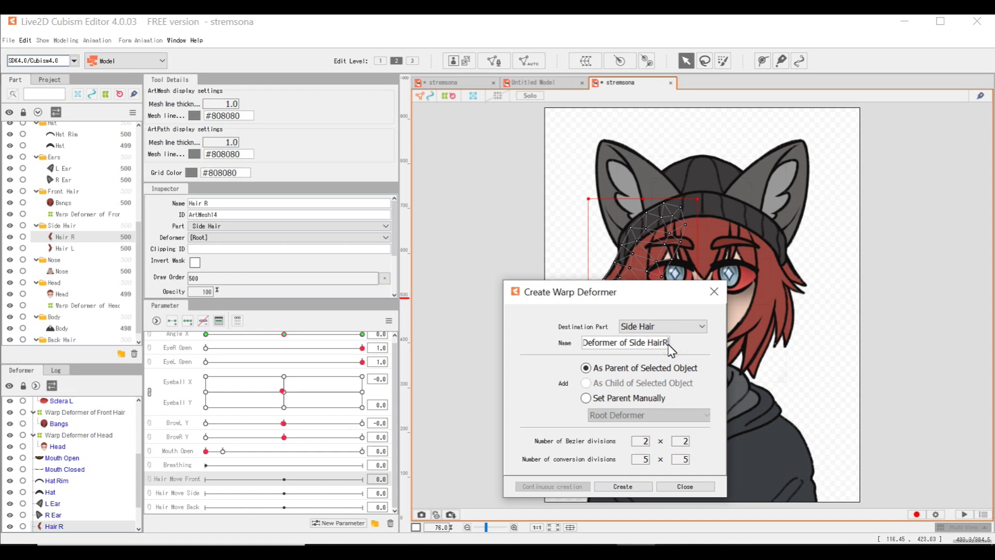
pyautogui.click(621, 486)
# Step: Create a parent warp deformer for Hair L in the Side Hair part, named Warp Deformer of Side HairL
pyautogui.click(72, 247)
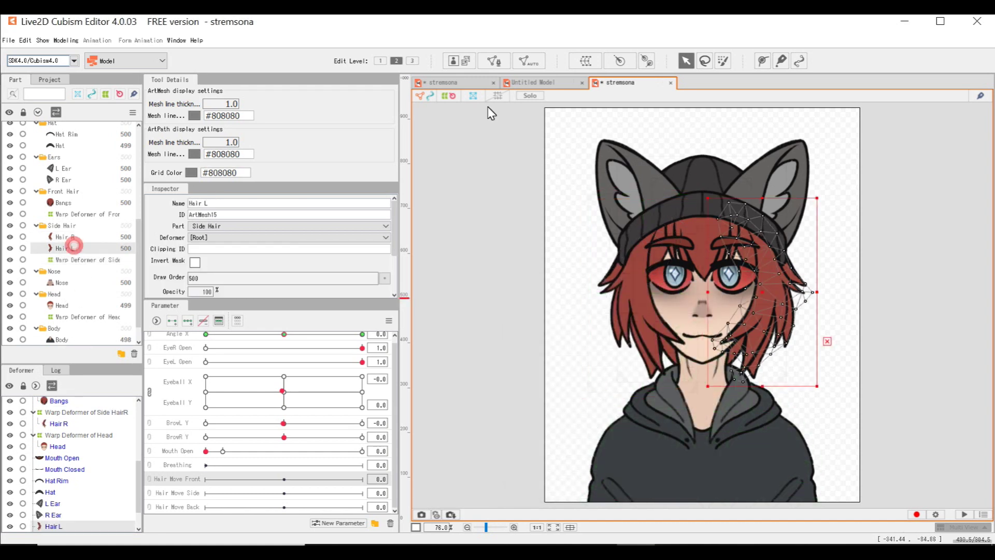
pyautogui.click(584, 63)
pyautogui.click(668, 343)
pyautogui.write('L')
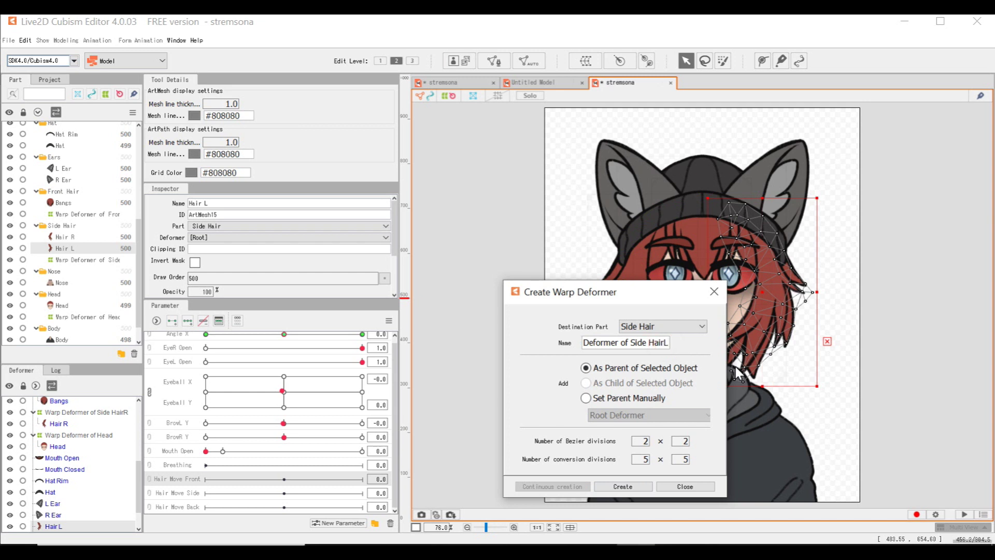
pyautogui.click(622, 486)
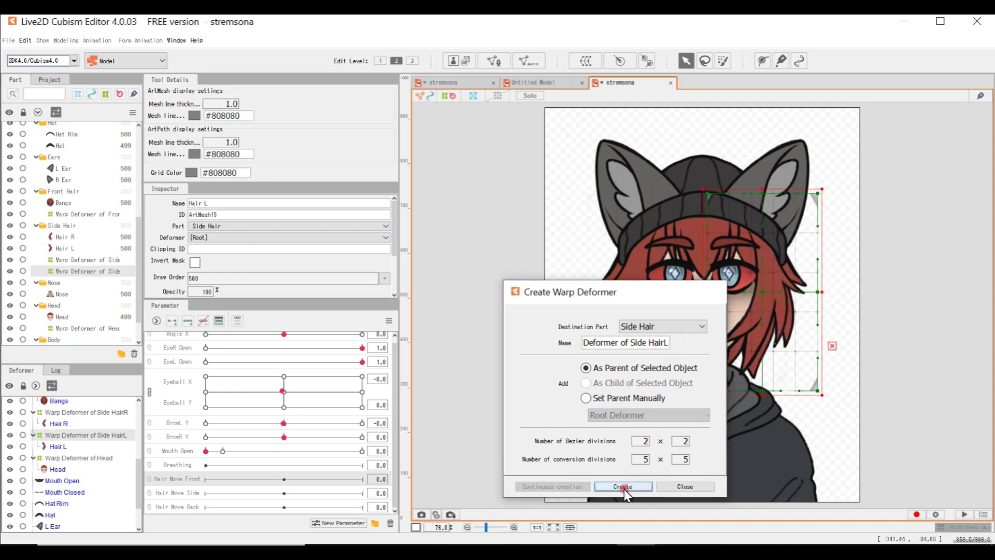
# Step: Create a warp deformer in the Back Hair part as parent of Hair Back, with 2 × 2 Bezier divisions
pyautogui.click(67, 342)
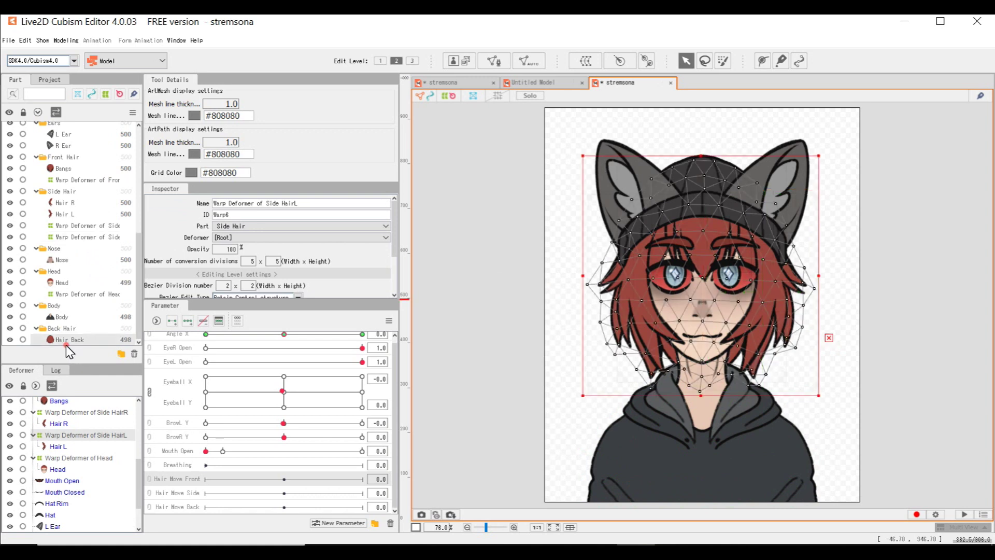
pyautogui.click(584, 62)
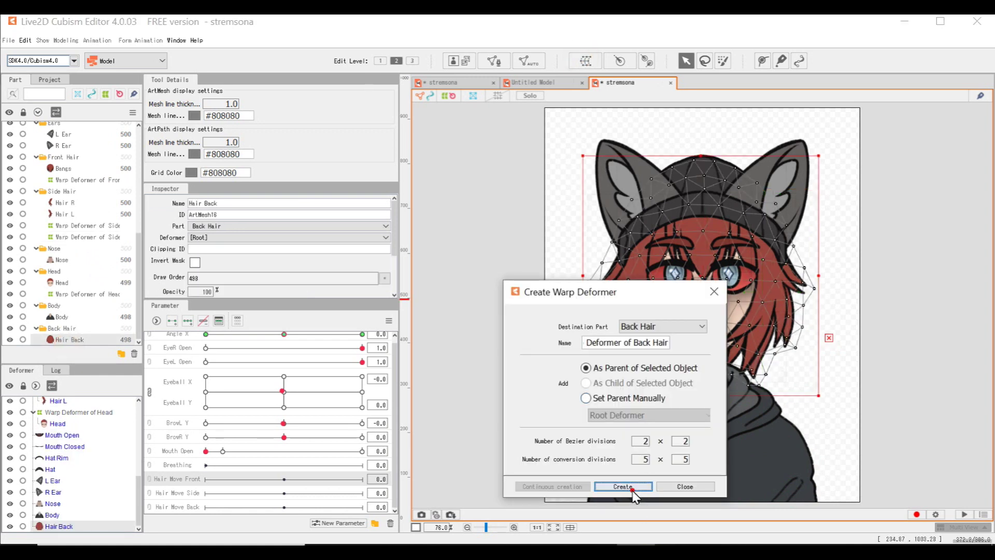
pyautogui.click(625, 486)
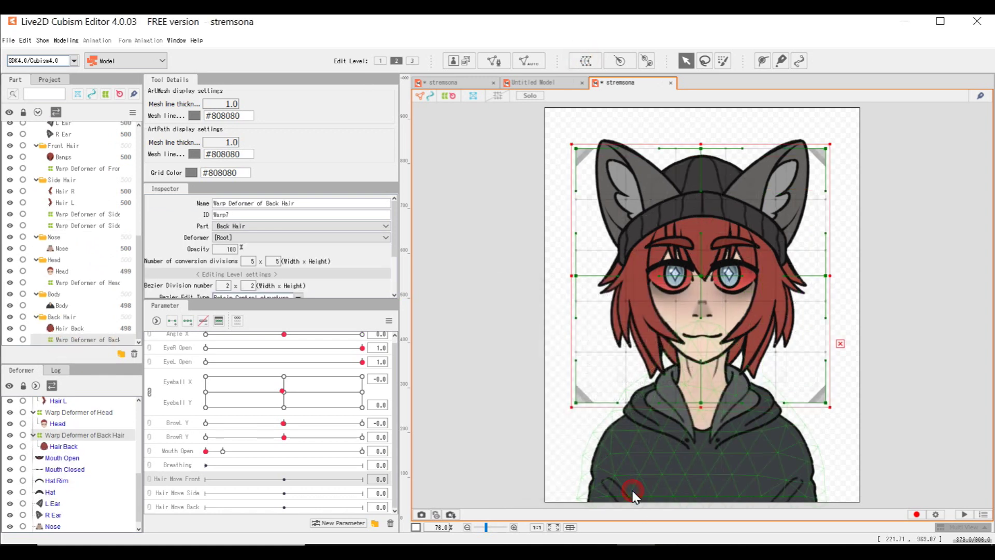
# Step: Key the Front Hair warp deformer with three Hair Move Front keyforms and swing its lower grid points to the left at -1.0
pyautogui.click(62, 157)
pyautogui.click(188, 320)
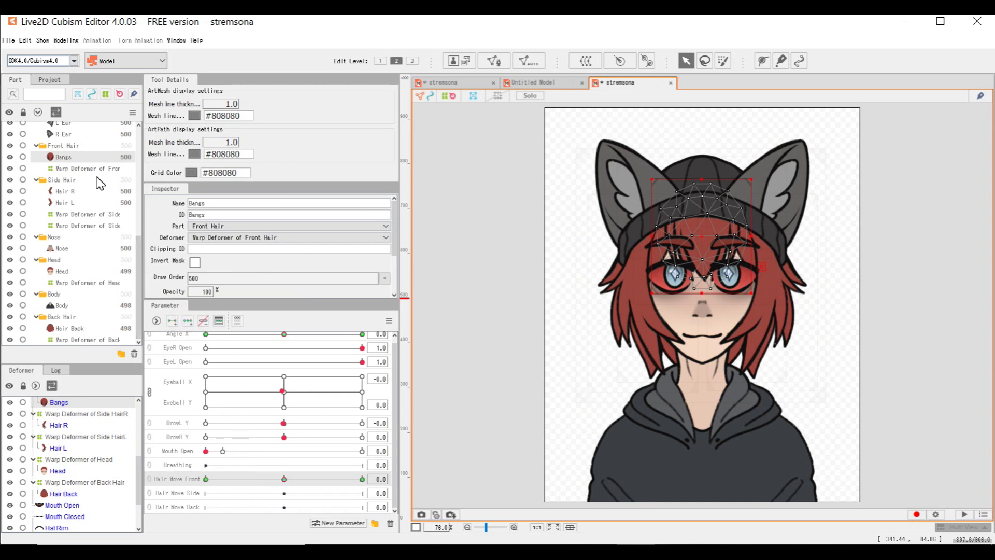
pyautogui.click(76, 168)
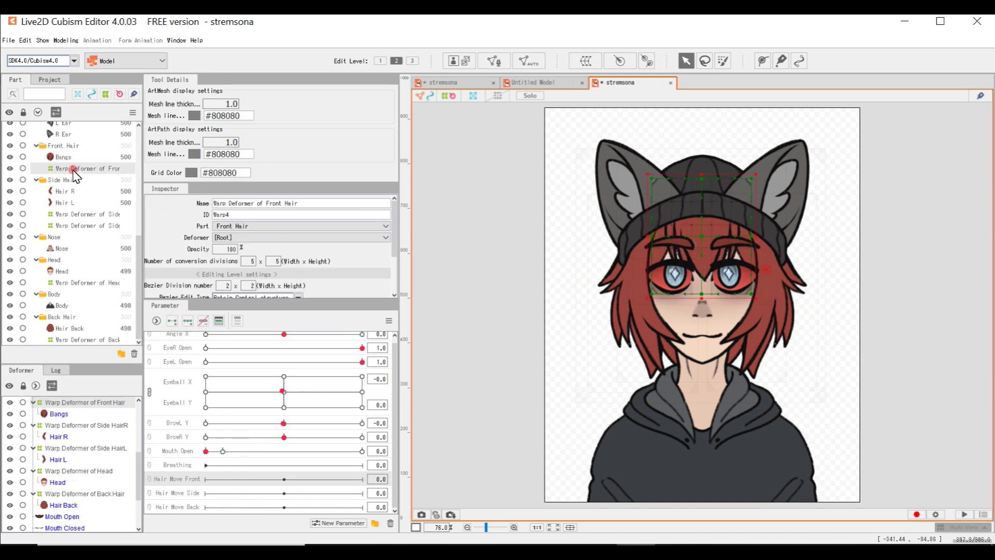
pyautogui.moveTo(277, 480); pyautogui.dragTo(150, 488)
pyautogui.moveTo(700, 292); pyautogui.dragTo(689, 292)
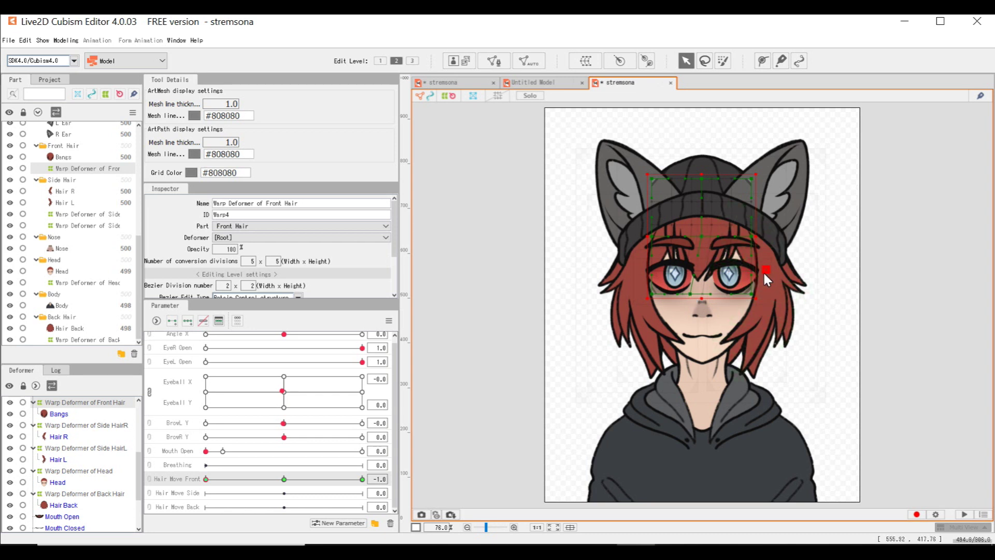
pyautogui.moveTo(701, 236); pyautogui.dragTo(696, 234)
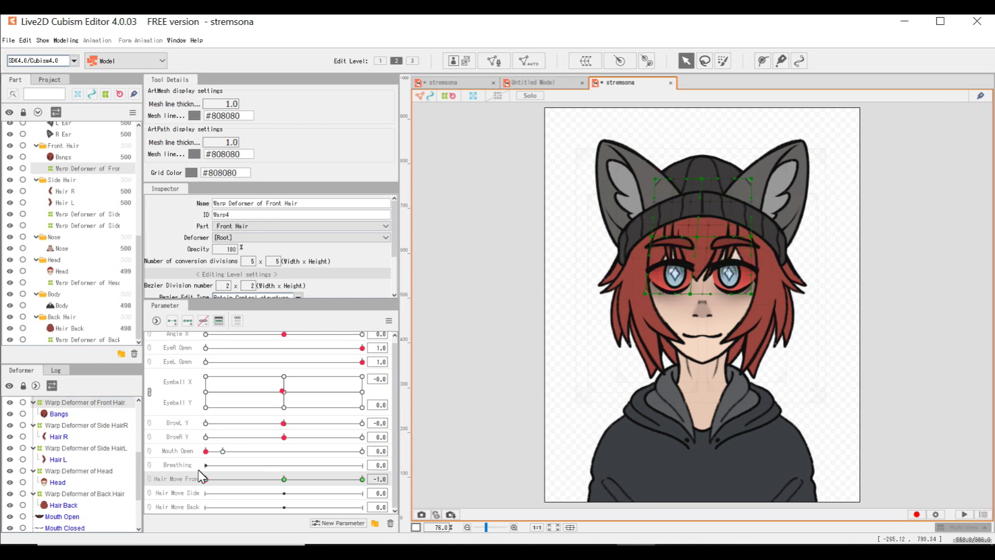
# Step: Swing the Front Hair warp deformer's lower points to the right at Hair Move Front 1.0, preview the sway and return to 0.0
pyautogui.moveTo(220, 478); pyautogui.dragTo(405, 481)
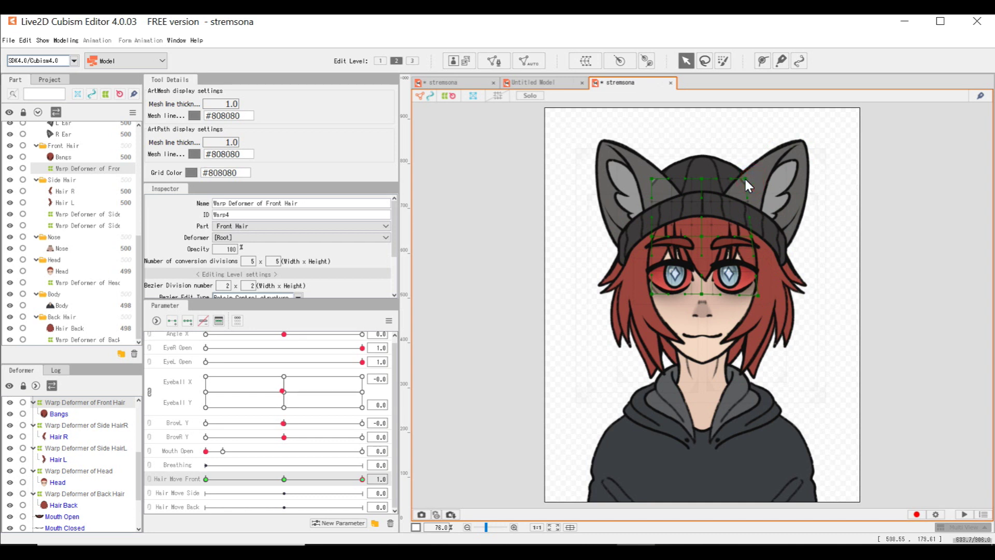
pyautogui.moveTo(699, 236); pyautogui.dragTo(702, 235)
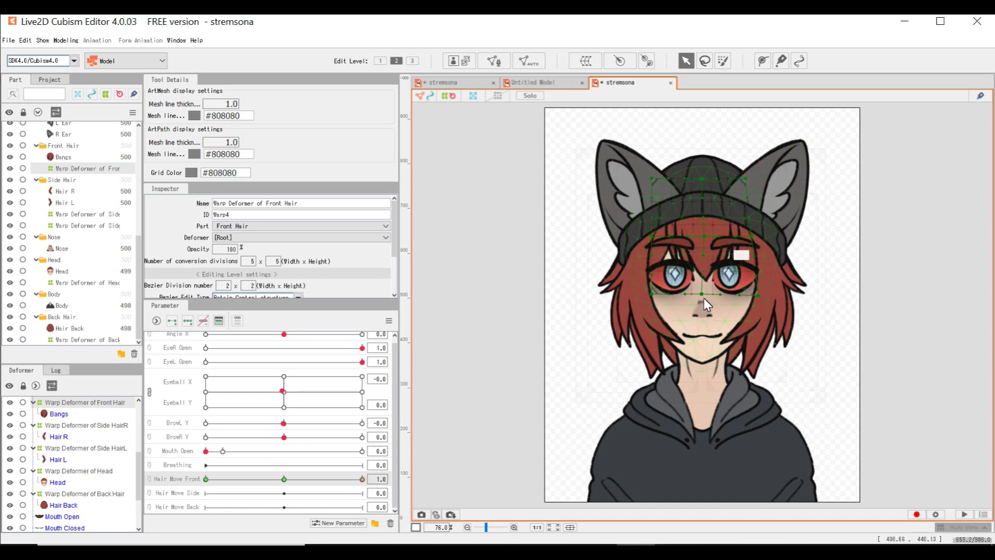
pyautogui.moveTo(702, 294); pyautogui.dragTo(710, 294)
pyautogui.moveTo(338, 479); pyautogui.dragTo(190, 513)
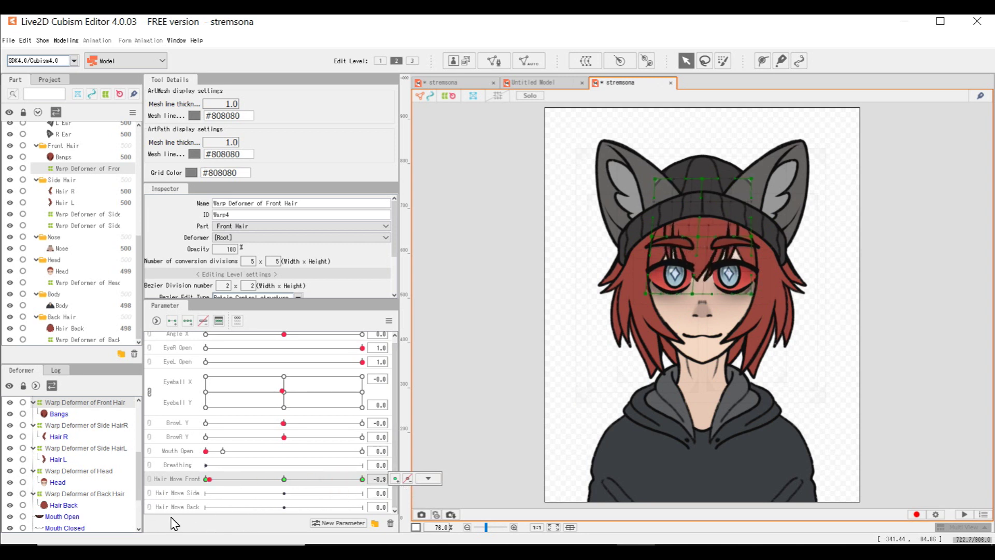
pyautogui.click(282, 478)
# Step: Add three Hair Move Side keyforms to the Side HairR warp deformer and swing its lower points to the left at -1.0
pyautogui.click(188, 495)
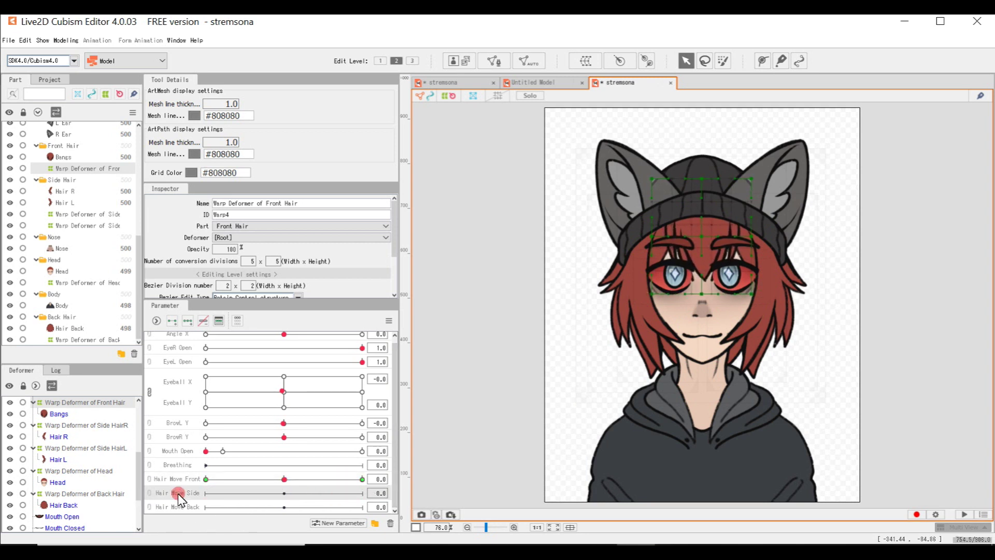
pyautogui.click(82, 214)
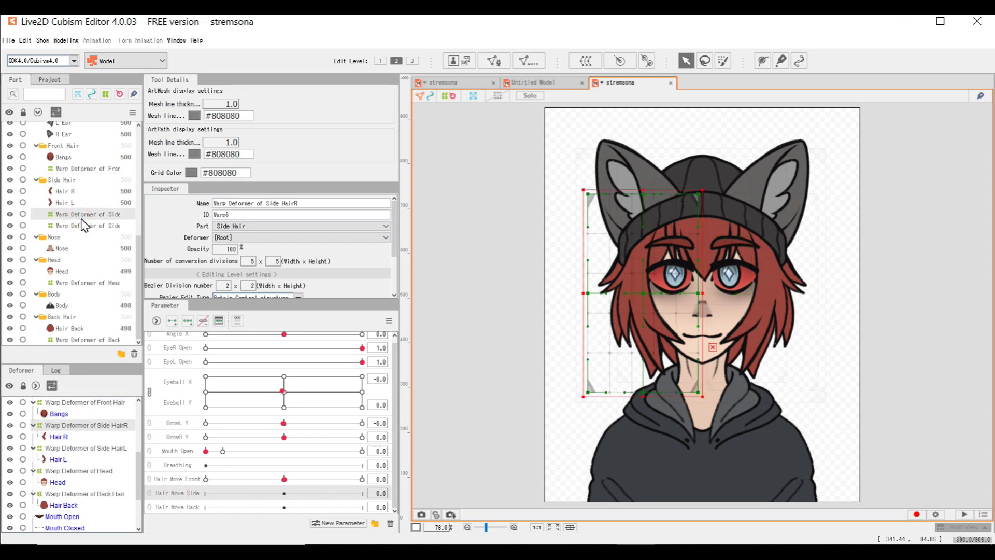
pyautogui.click(188, 320)
pyautogui.click(206, 492)
pyautogui.moveTo(643, 392); pyautogui.dragTo(575, 392)
pyautogui.moveTo(698, 393); pyautogui.dragTo(682, 394)
pyautogui.moveTo(643, 292); pyautogui.dragTo(640, 293)
# Step: Shift the Side HairR warp deformer's lower corner to the right at Hair Move Side 1.0, and return to the -1.0 keyform
pyautogui.click(362, 493)
pyautogui.moveTo(588, 392); pyautogui.dragTo(591, 392)
pyautogui.click(205, 493)
# Step: Add three Hair Move Side keyforms to the Side HairL warp deformer, shape its sway at both end keyforms and preview it
pyautogui.click(88, 225)
pyautogui.click(188, 320)
pyautogui.moveTo(817, 391)
pyautogui.mouseDown()
pyautogui.moveTo(799, 392)
pyautogui.moveTo(830, 391)
pyautogui.mouseUp()
pyautogui.click(362, 493)
pyautogui.moveTo(818, 292); pyautogui.dragTo(823, 292)
pyautogui.moveTo(363, 493); pyautogui.dragTo(206, 493)
# Step: Add three Hair Move Back keyforms to the Back Hair warp deformer and shift its lower edge to the left at -1.0
pyautogui.click(88, 339)
pyautogui.click(187, 321)
pyautogui.moveTo(839, 344); pyautogui.dragTo(579, 412)
pyautogui.moveTo(362, 506); pyautogui.dragTo(206, 507)
pyautogui.moveTo(576, 402); pyautogui.dragTo(562, 402)
pyautogui.moveTo(700, 402); pyautogui.dragTo(688, 403)
pyautogui.moveTo(825, 403); pyautogui.dragTo(807, 402)
# Step: Shift the Back Hair warp deformer's lower edge to the right at Hair Move Back 1.0 and scrub the parameter to preview the sway
pyautogui.click(362, 507)
pyautogui.moveTo(825, 402); pyautogui.dragTo(842, 403)
pyautogui.moveTo(700, 402); pyautogui.dragTo(717, 403)
pyautogui.moveTo(363, 507); pyautogui.dragTo(104, 520)
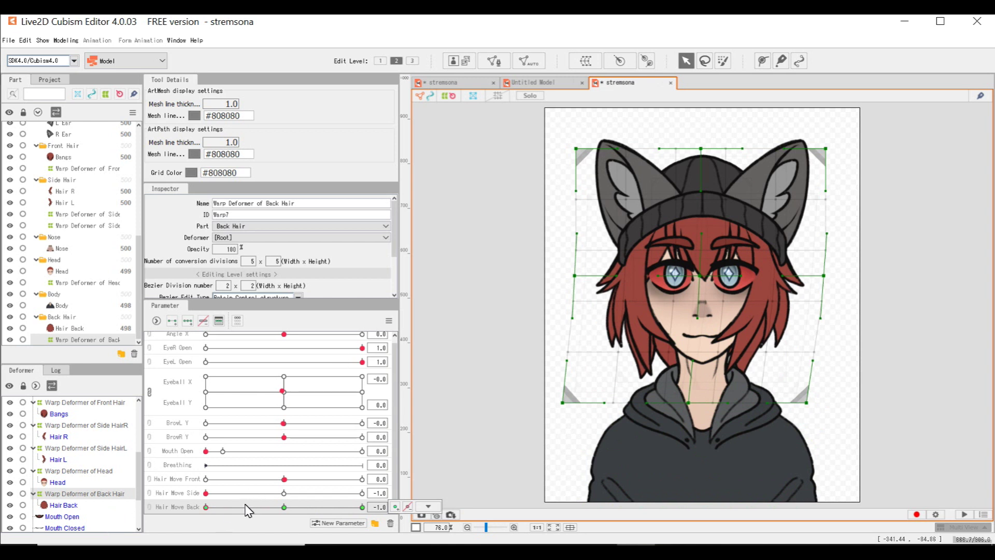
pyautogui.moveTo(229, 507); pyautogui.dragTo(151, 515)
# Step: Open the Physics/Scene Blending Settings for the model
pyautogui.click(27, 41)
pyautogui.moveTo(66, 40)
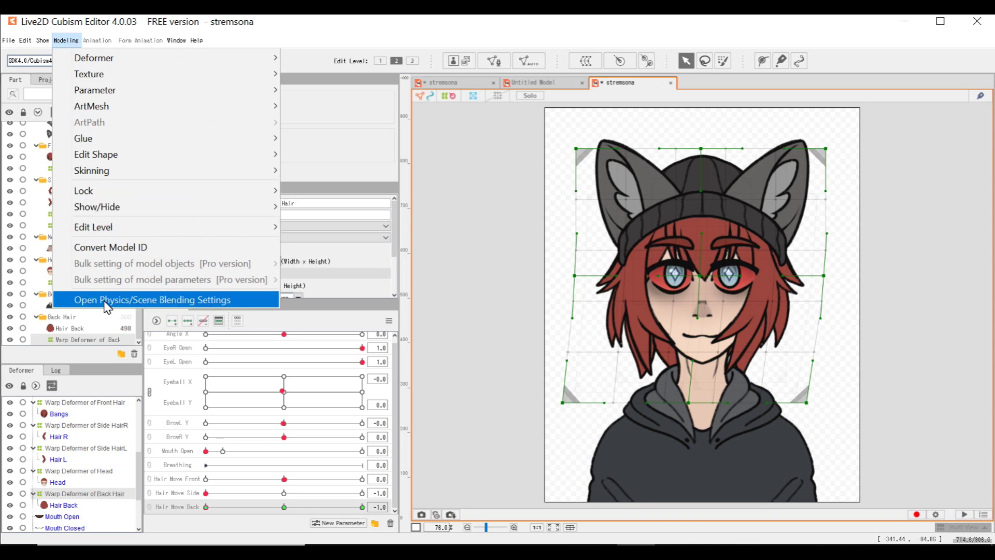
pyautogui.click(145, 301)
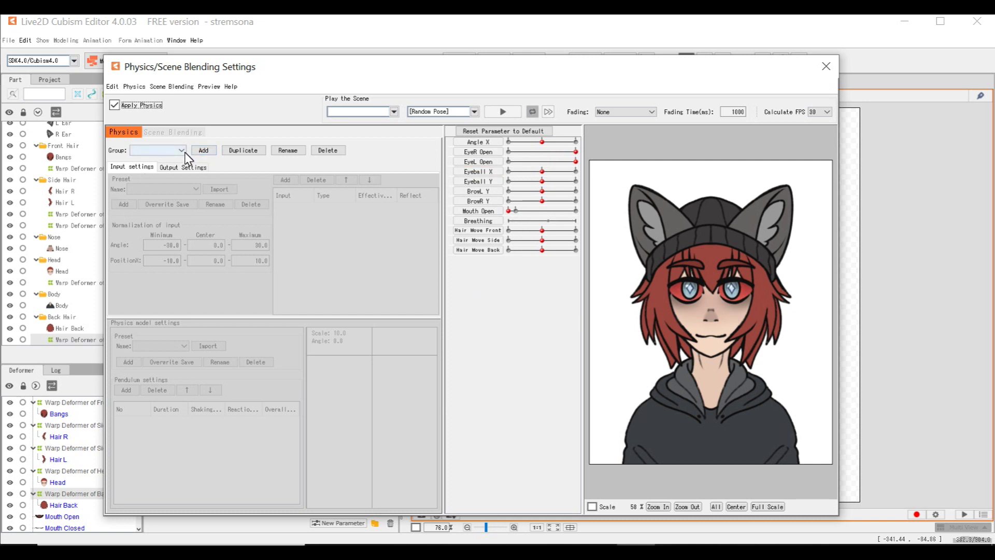
# Step: Add a physics group named Hair with the Head Input input preset and the Hair (Long) physics model preset
pyautogui.click(203, 150)
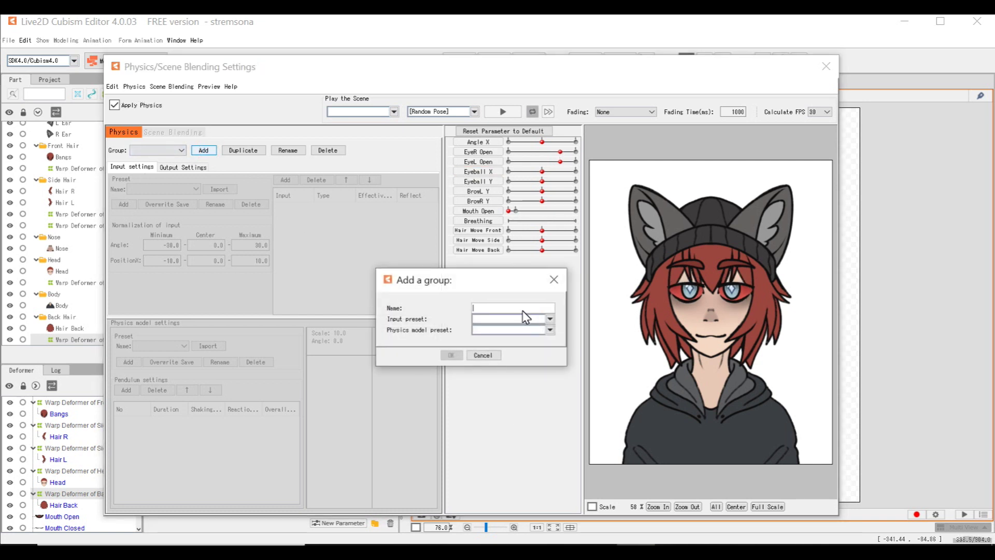
pyautogui.write('Hair')
pyautogui.click(549, 319)
pyautogui.click(499, 334)
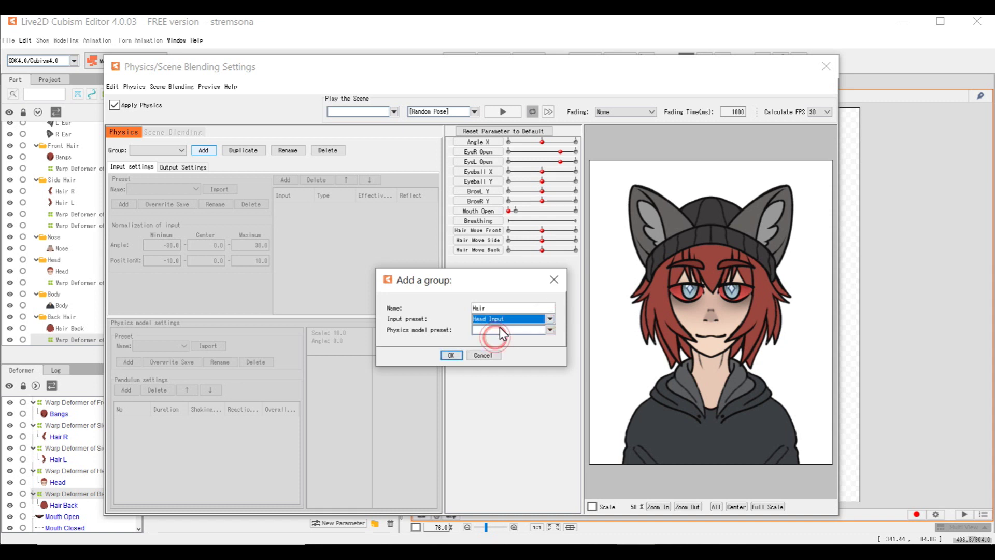
pyautogui.click(498, 329)
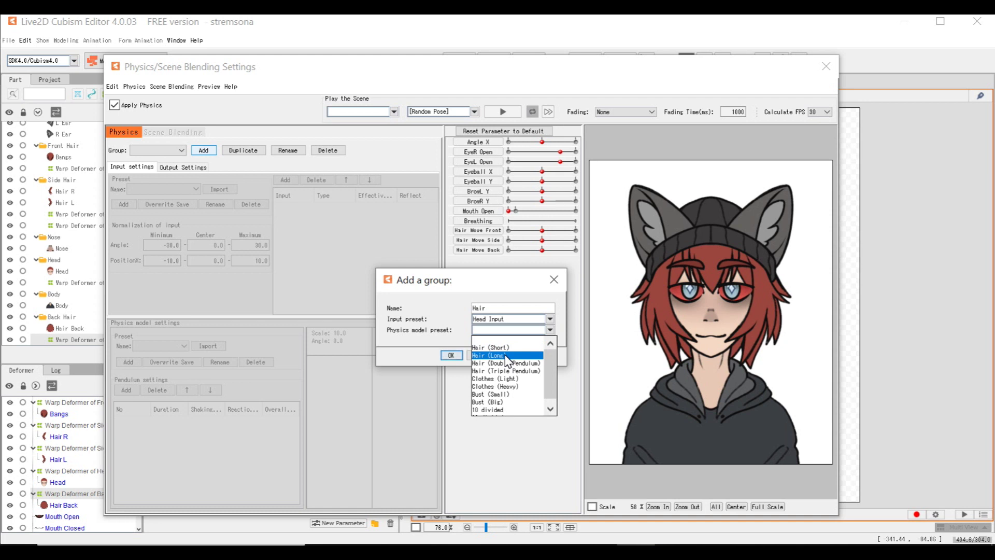
pyautogui.click(506, 356)
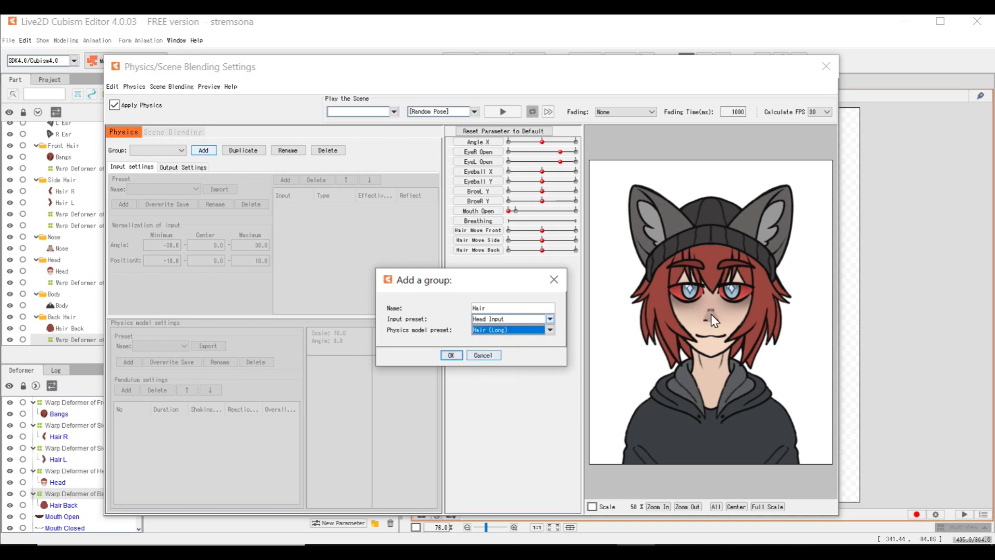
pyautogui.click(451, 356)
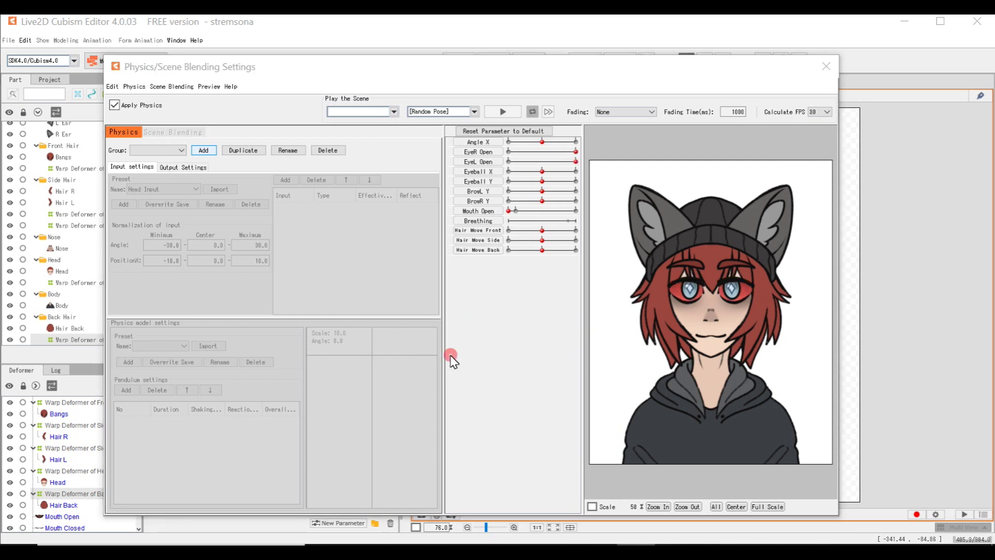
pyautogui.click(497, 314)
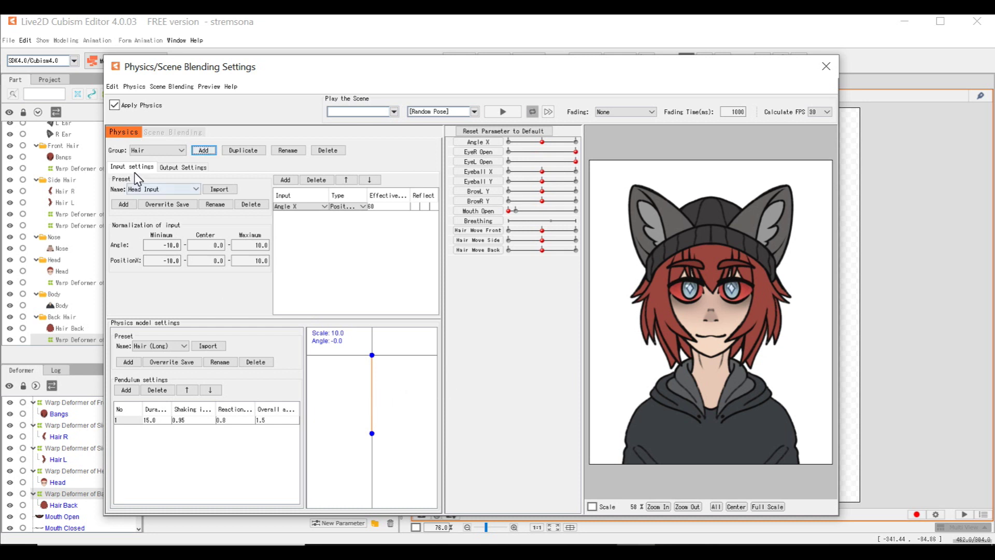
# Step: Add Hair Move Front, Hair Move Side and Hair Move Back as output parameters of the Hair physics group
pyautogui.click(183, 167)
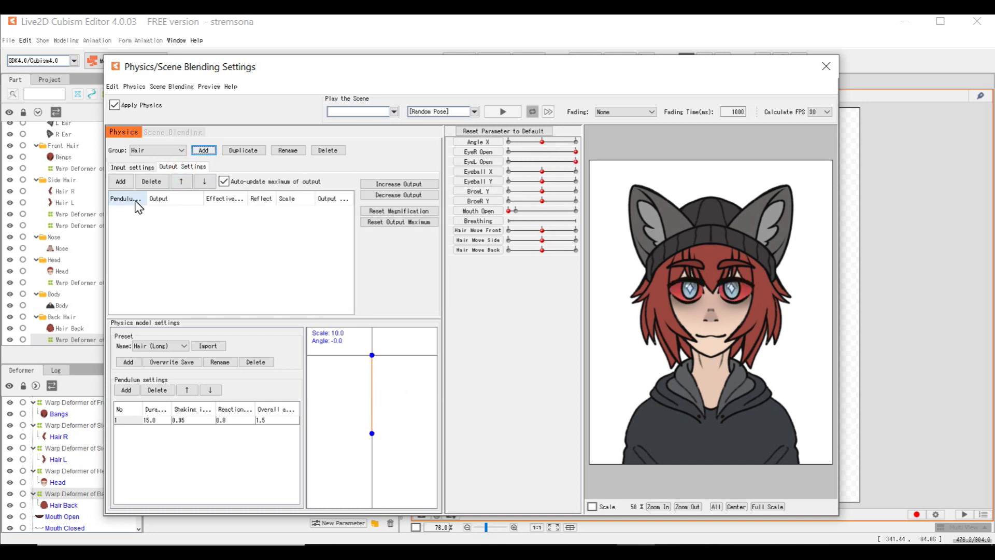
pyautogui.click(120, 181)
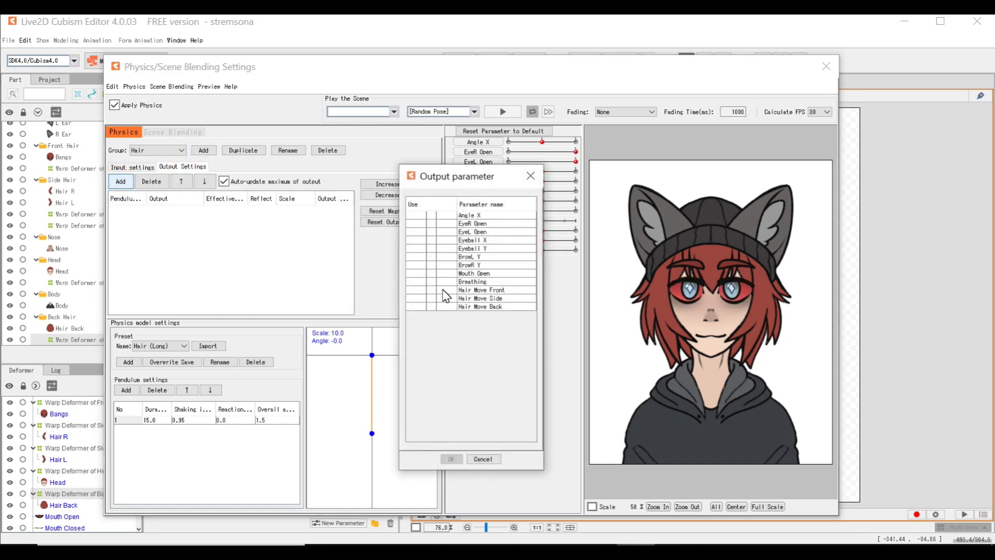
pyautogui.click(430, 290)
pyautogui.click(430, 298)
pyautogui.click(431, 306)
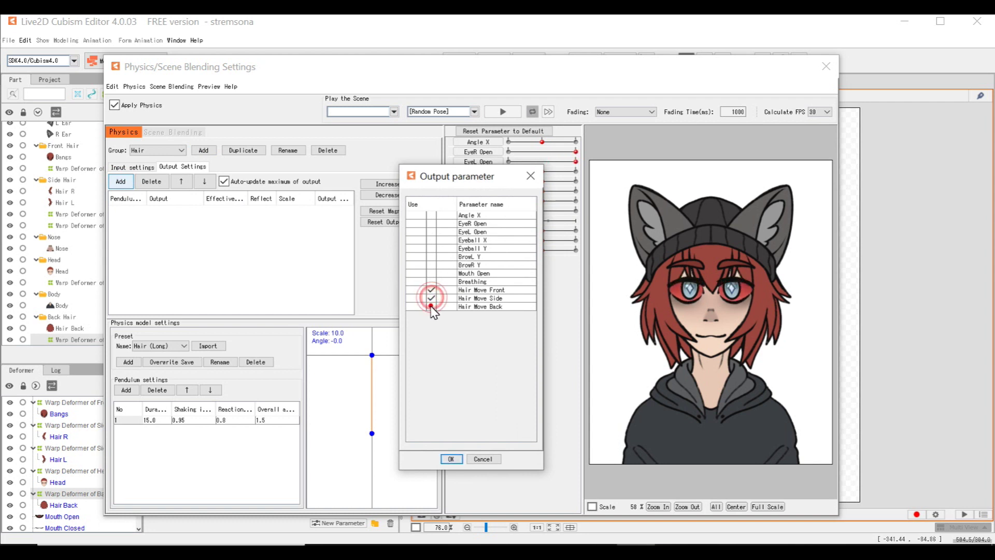
pyautogui.click(451, 460)
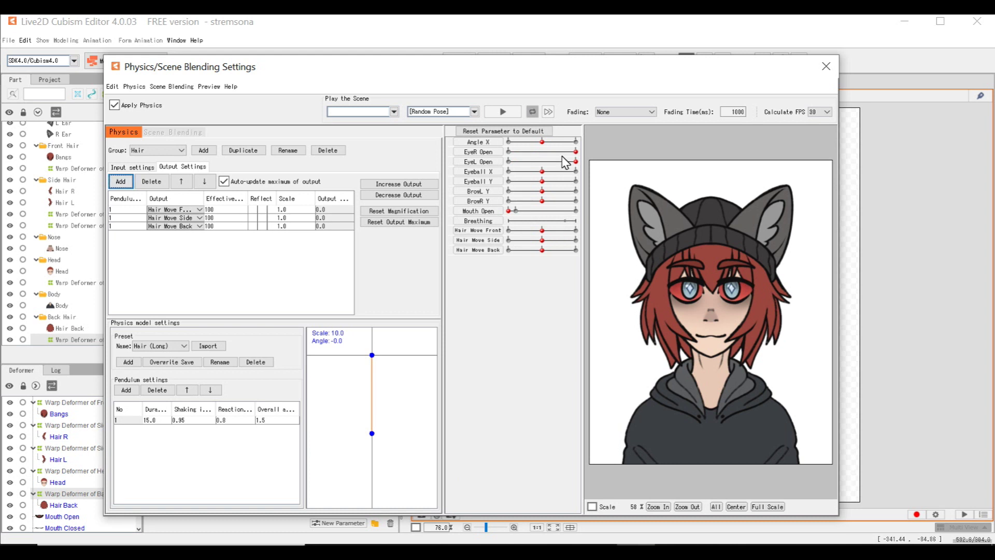
# Step: Test the hair physics by swinging Angle X and playing the Random Pose scene, and close the physics settings
pyautogui.moveTo(543, 141); pyautogui.dragTo(512, 147)
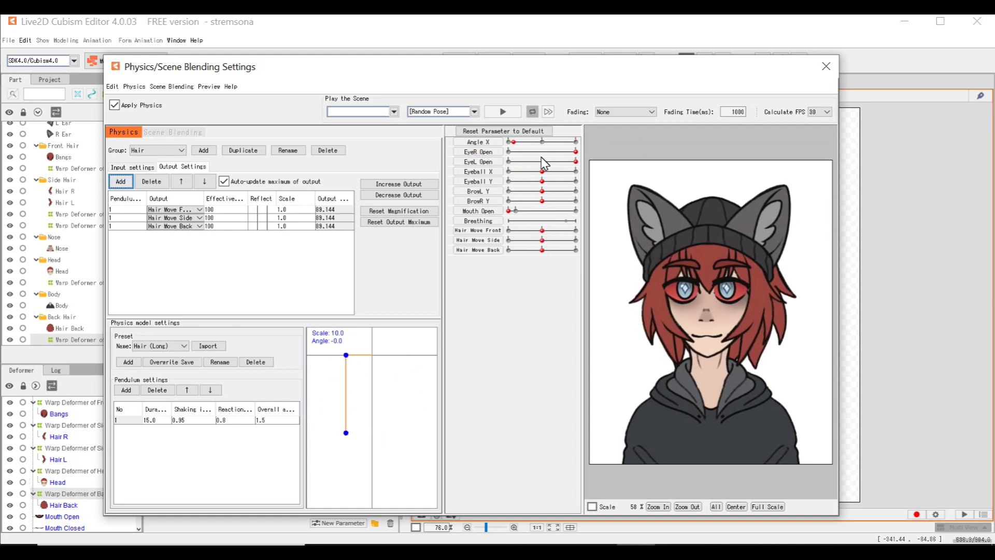
pyautogui.moveTo(543, 172)
pyautogui.mouseDown()
pyautogui.moveTo(624, 182)
pyautogui.moveTo(546, 180)
pyautogui.mouseUp()
pyautogui.moveTo(514, 141); pyautogui.dragTo(551, 157)
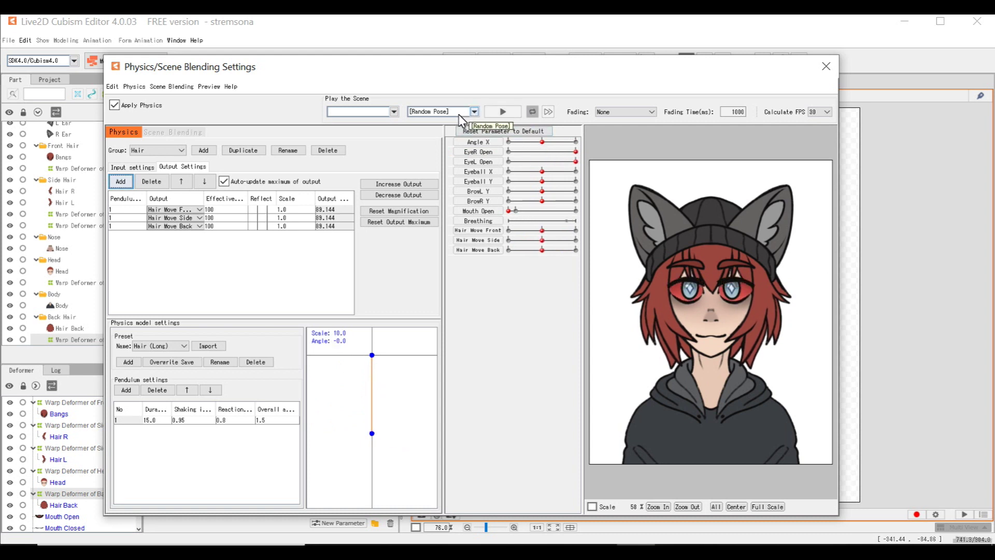
pyautogui.click(504, 111)
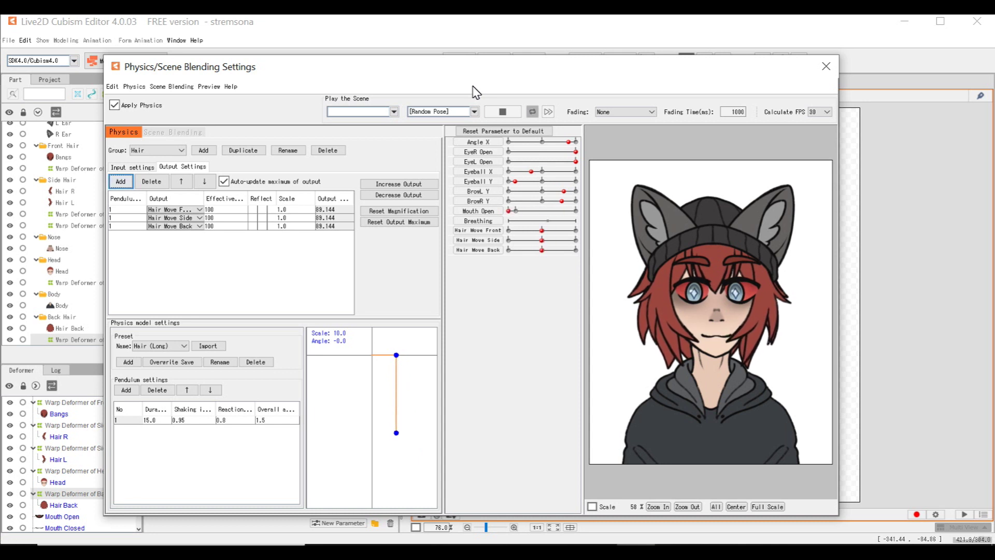
pyautogui.click(501, 113)
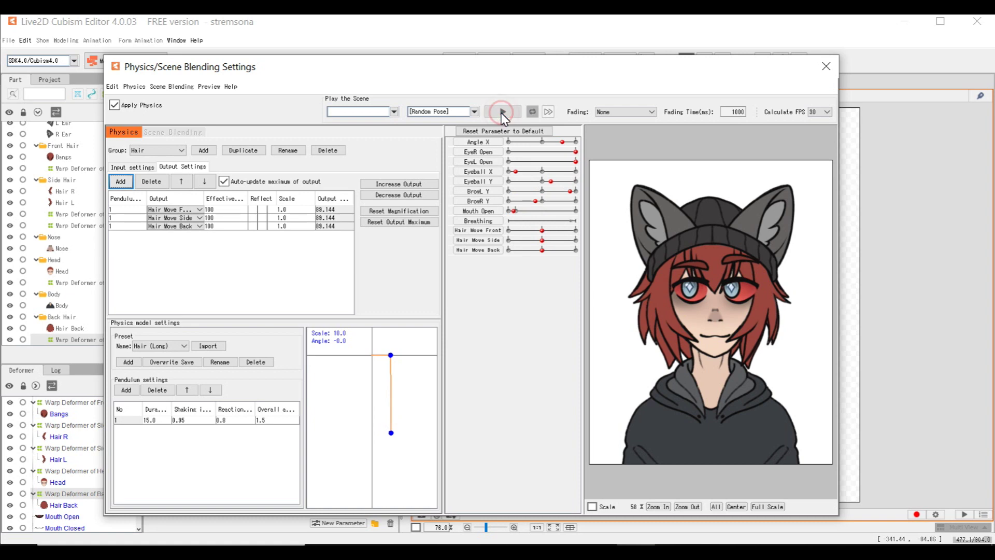
pyautogui.click(835, 68)
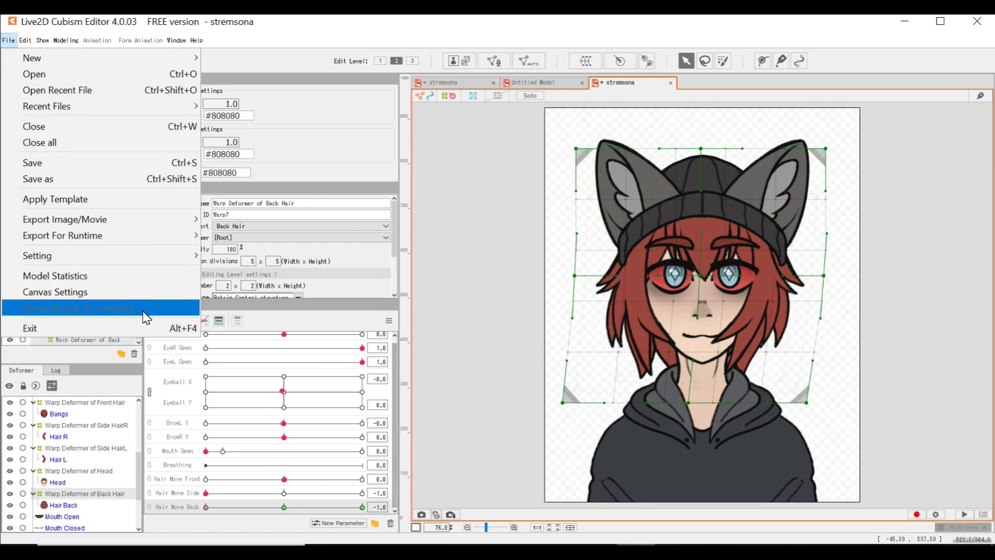
pyautogui.moveTo(91, 243)
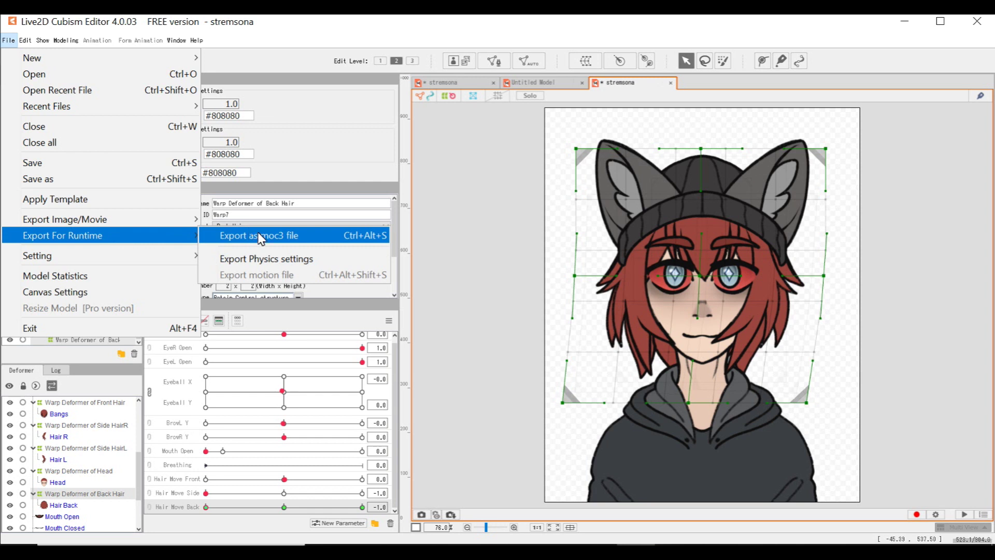
pyautogui.click(447, 187)
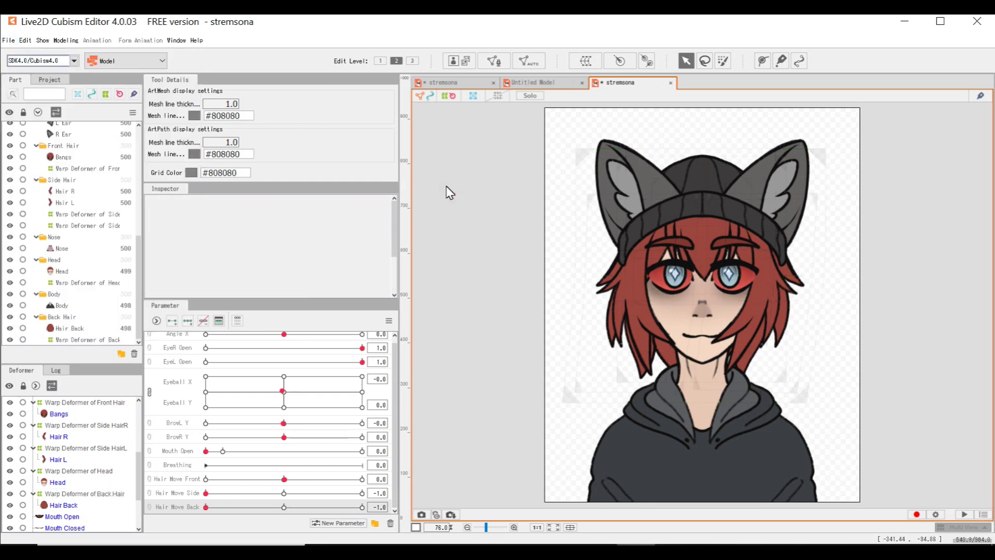